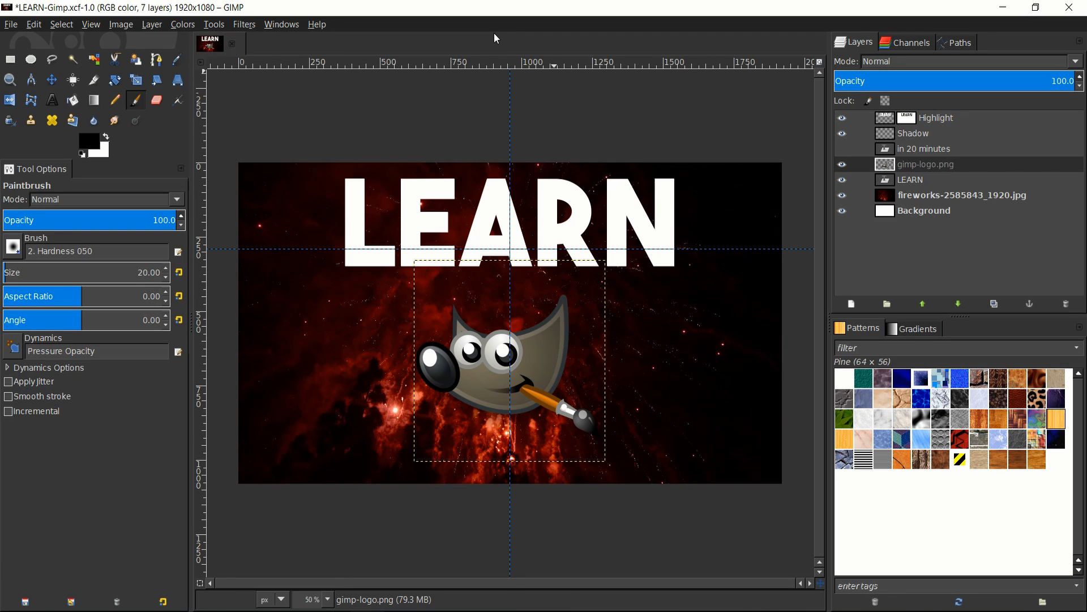
Step: Start a new image and switch its width and height units to inches
{"action": "left_click", "coordinate": [11, 30]}
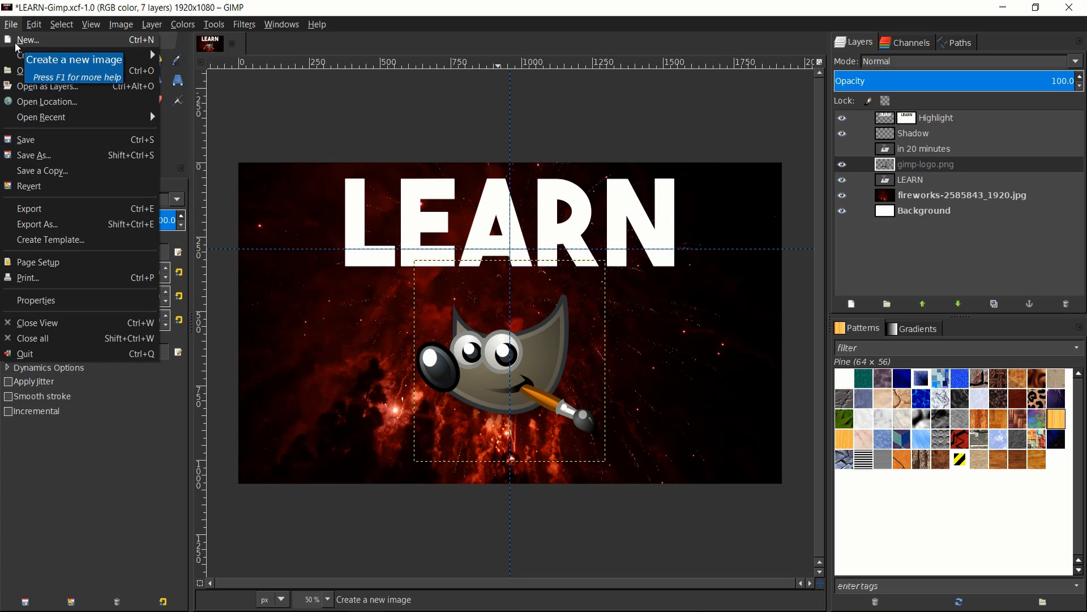
{"action": "left_click", "coordinate": [17, 45]}
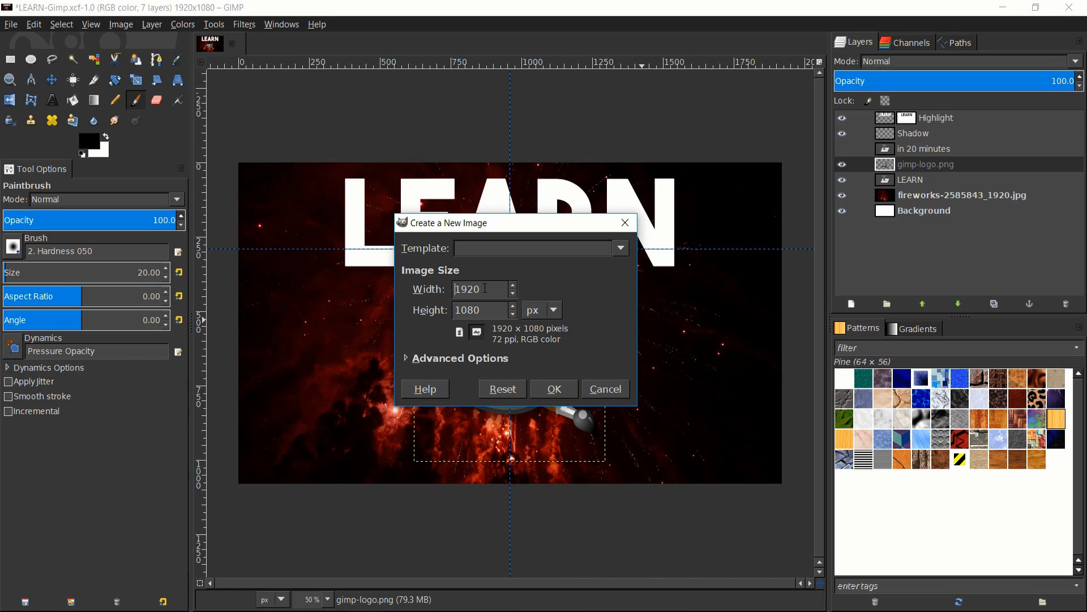
{"action": "left_click_drag", "start_coordinate": [488, 289], "coordinate": [366, 287]}
{"action": "left_click", "coordinate": [553, 311]}
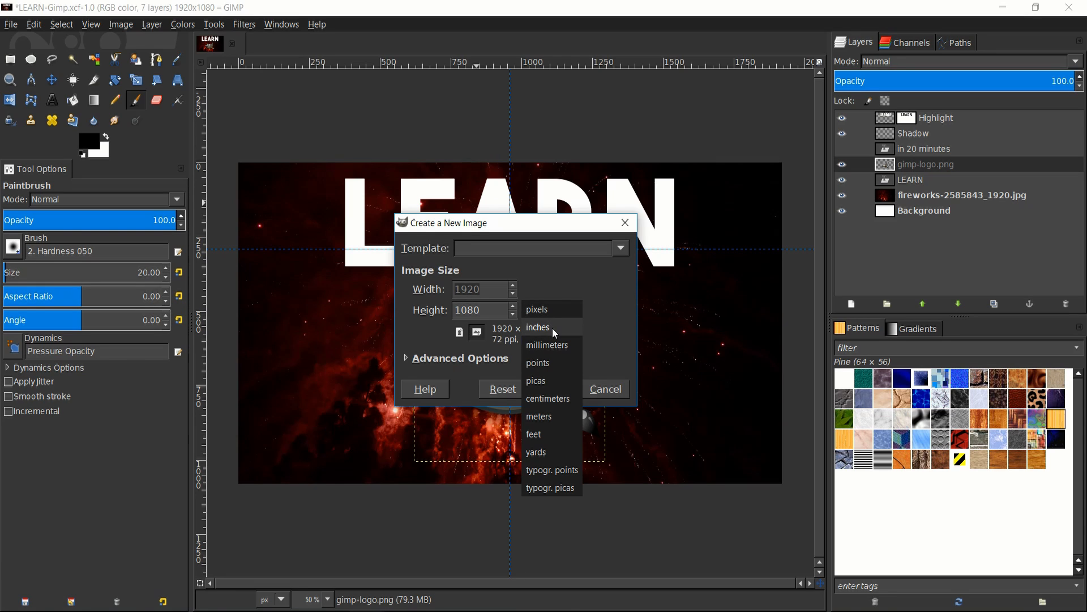
{"action": "left_click", "coordinate": [553, 328]}
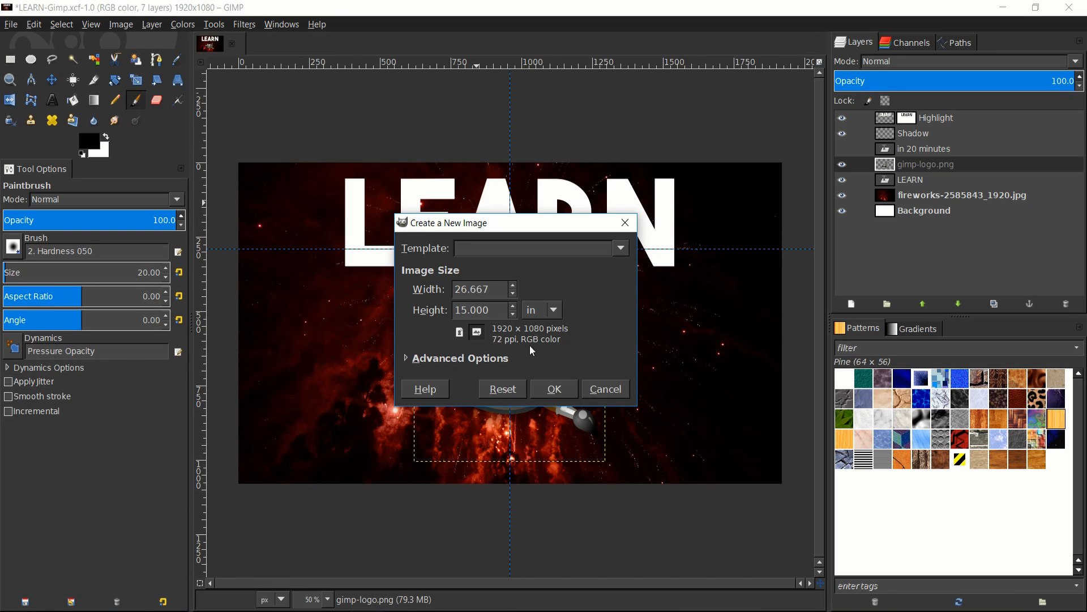
Step: Set the new image's X and Y resolution to 300 pixels/in in the advanced options
{"action": "left_click", "coordinate": [487, 357]}
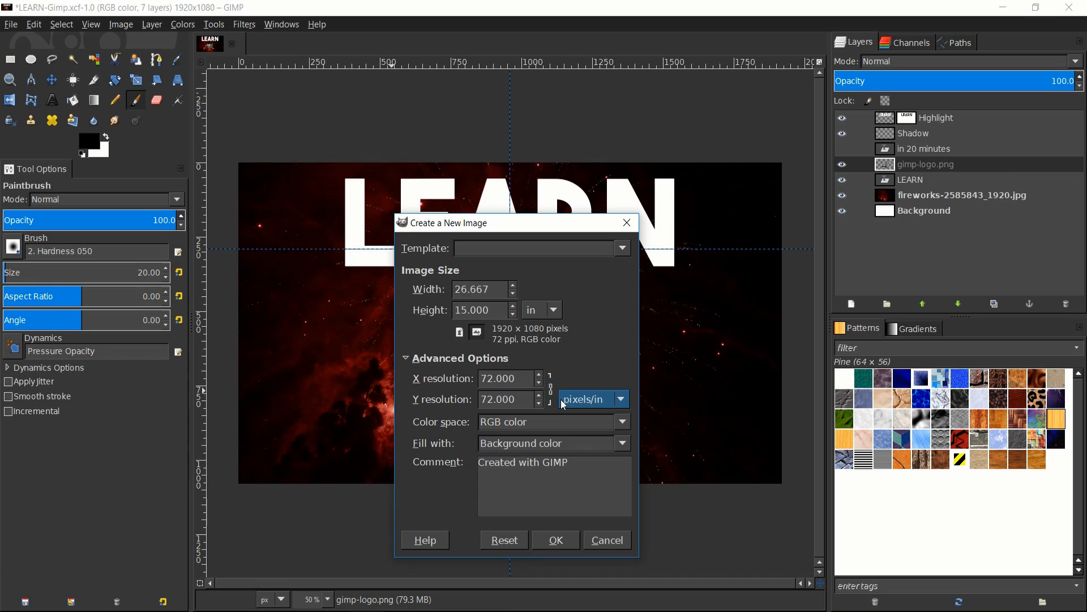
{"action": "left_click_drag", "start_coordinate": [512, 380], "coordinate": [403, 368]}
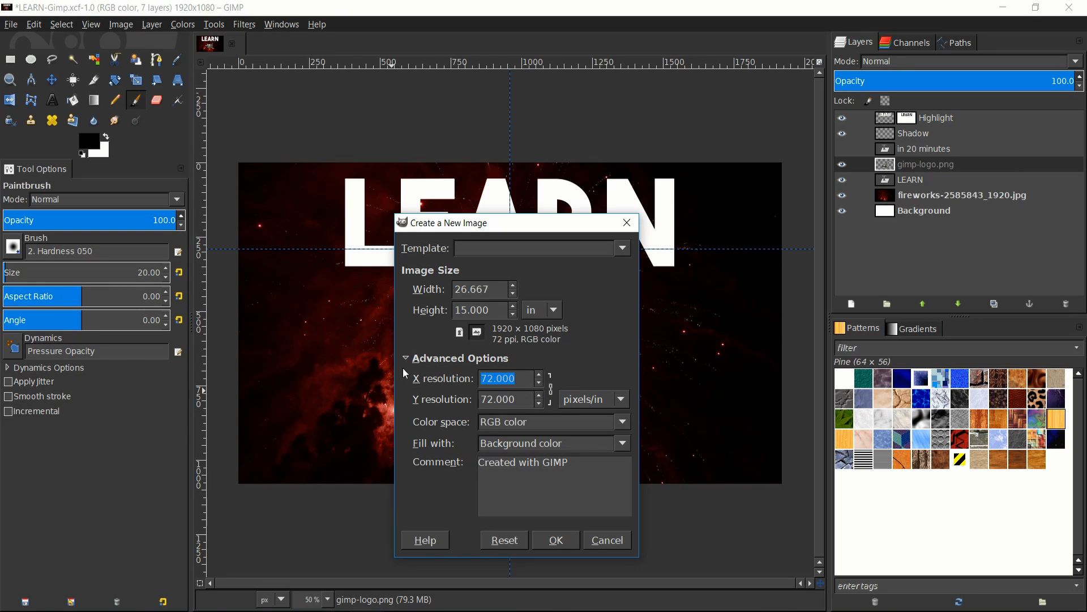
{"action": "type", "text": "300"}
{"action": "key", "text": "Tab"}
{"action": "type", "text": "300"}
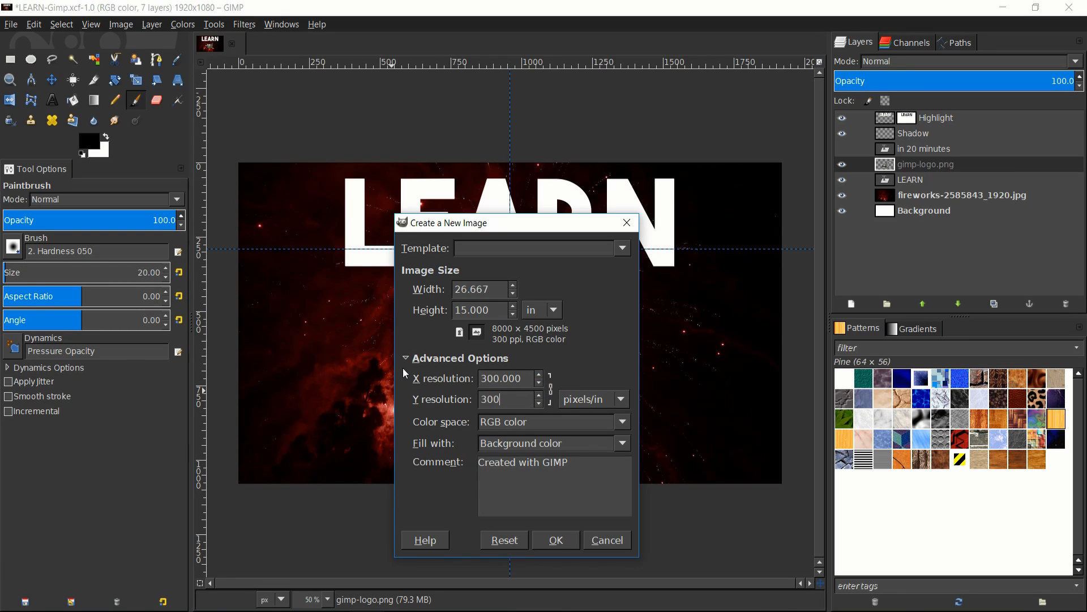
{"action": "key", "text": "Tab"}
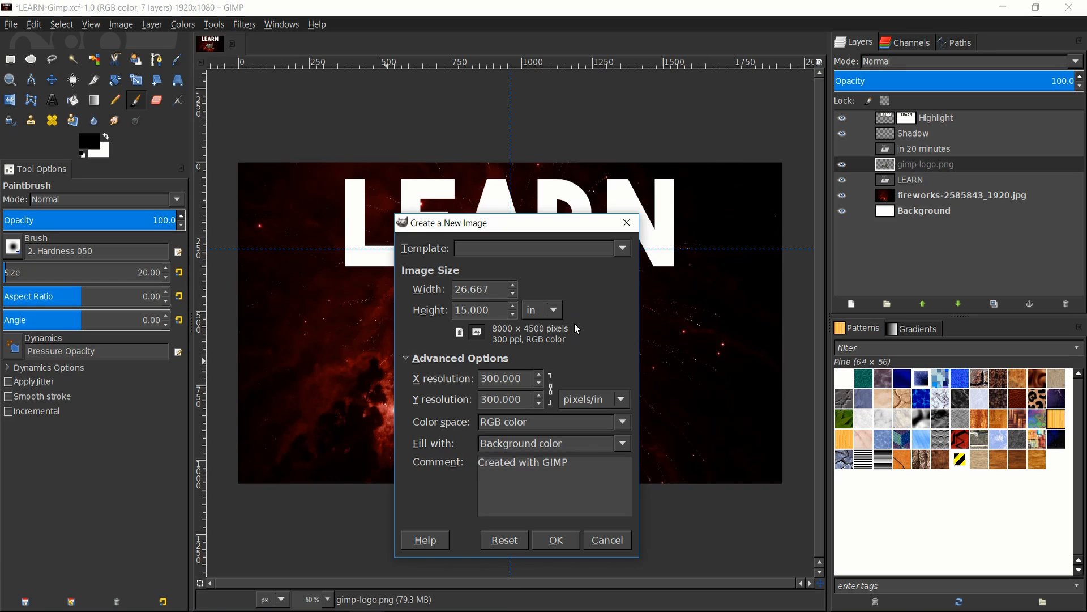
Step: Switch the size units back to pixels and set the new image to 1920 wide by 1080 high
{"action": "left_click", "coordinate": [543, 310]}
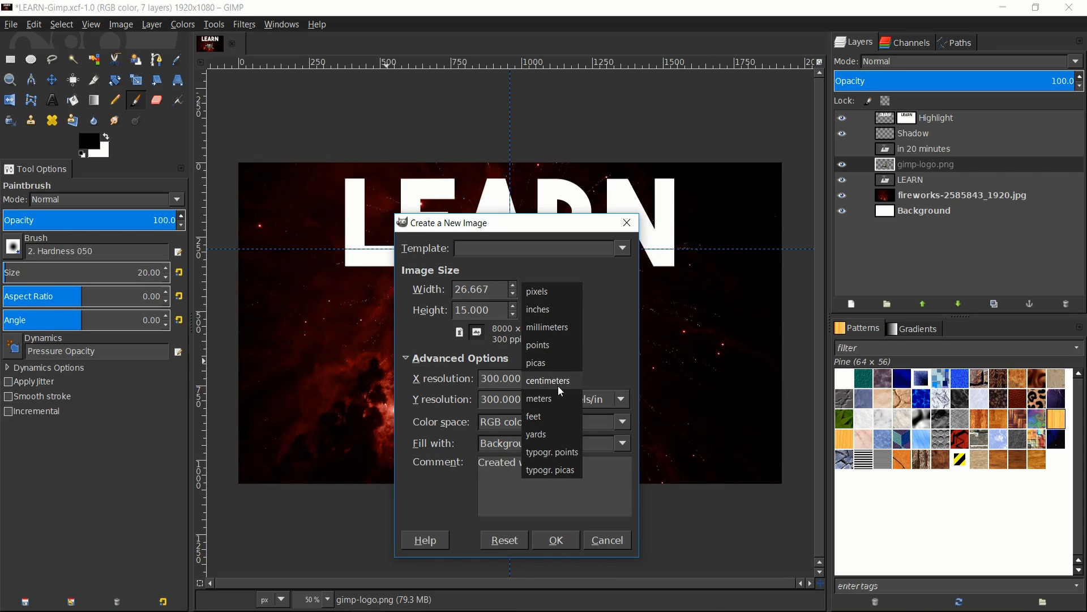
{"action": "left_click", "coordinate": [555, 298]}
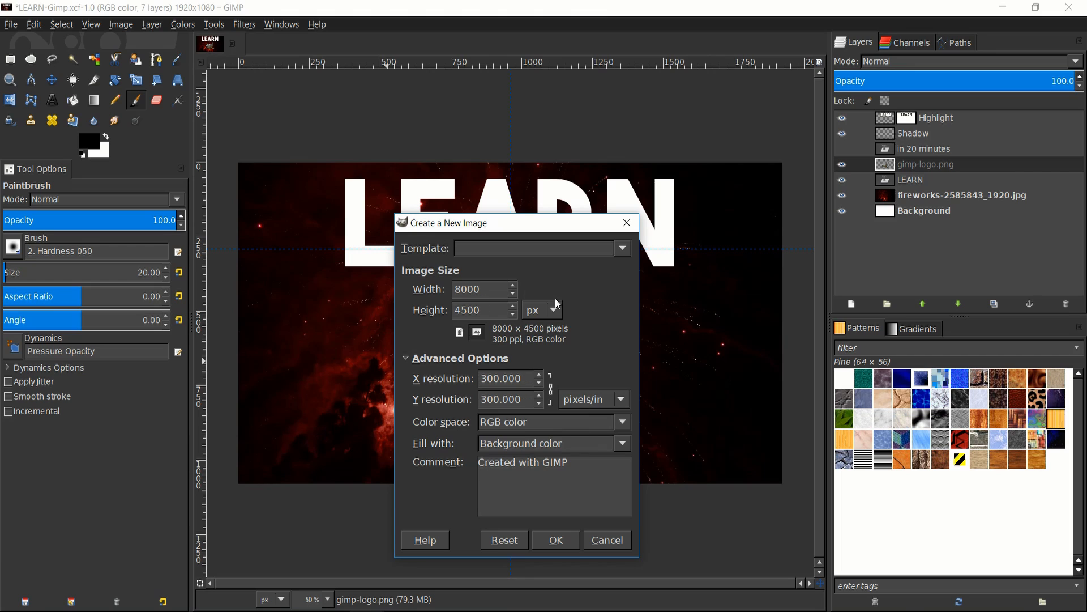
{"action": "left_click", "coordinate": [406, 358]}
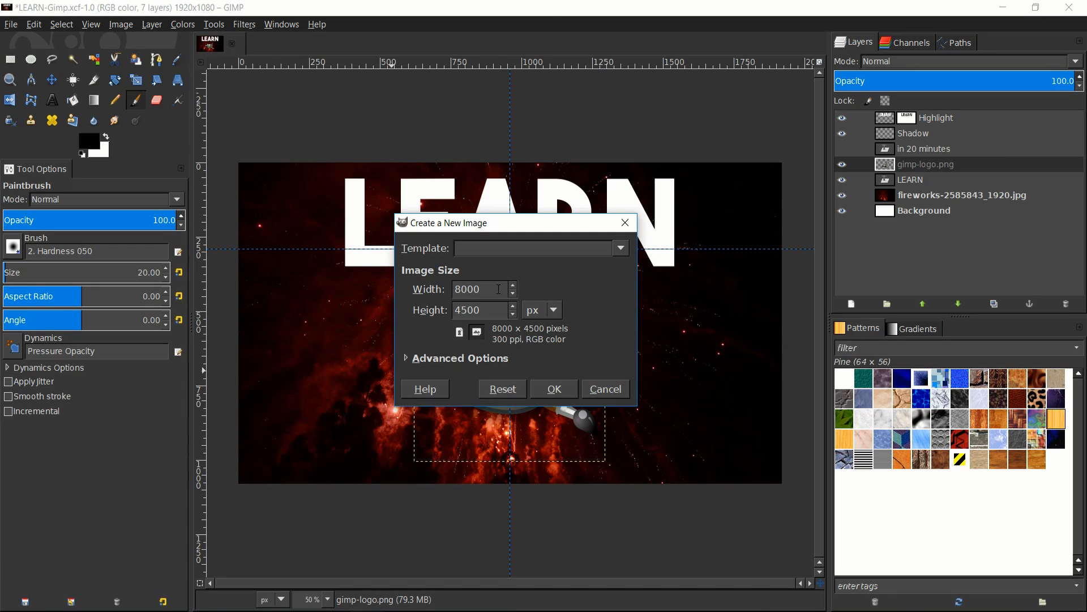
{"action": "double_click", "coordinate": [496, 289]}
{"action": "type", "text": "1920"}
{"action": "key", "text": "Tab"}
{"action": "type", "text": "1080"}
Step: Choose Background color as the fill and create the new image
{"action": "left_click", "coordinate": [404, 357]}
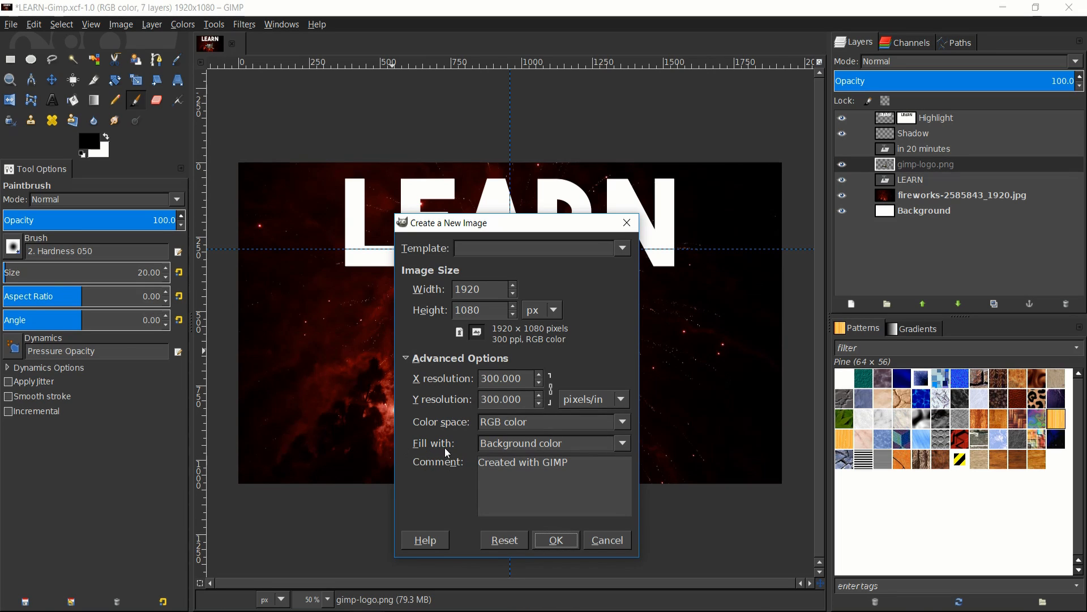
{"action": "left_click", "coordinate": [547, 444]}
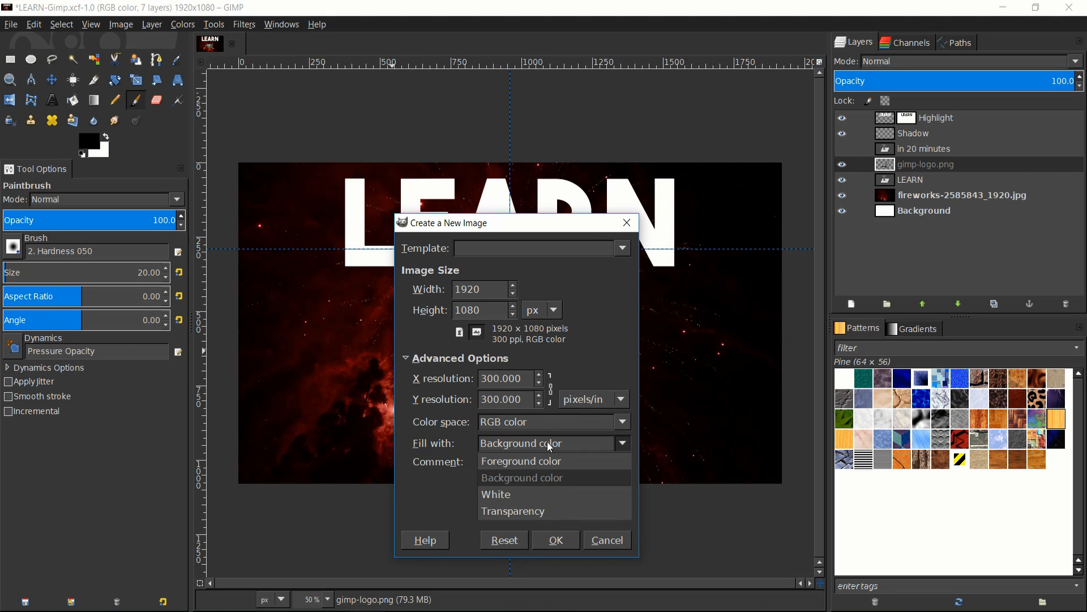
{"action": "left_click", "coordinate": [549, 480]}
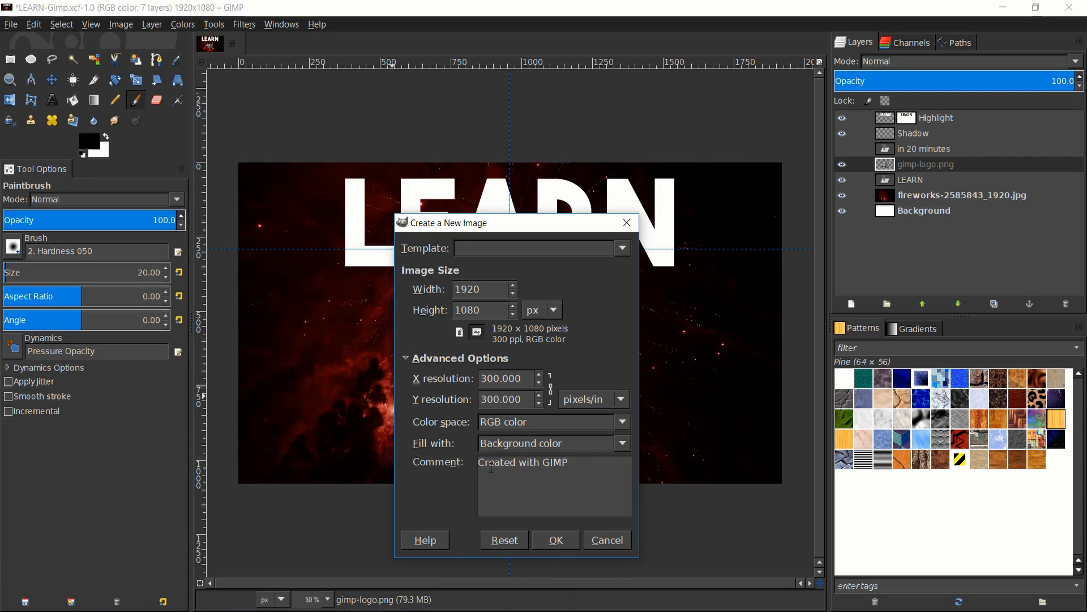
{"action": "left_click", "coordinate": [563, 541]}
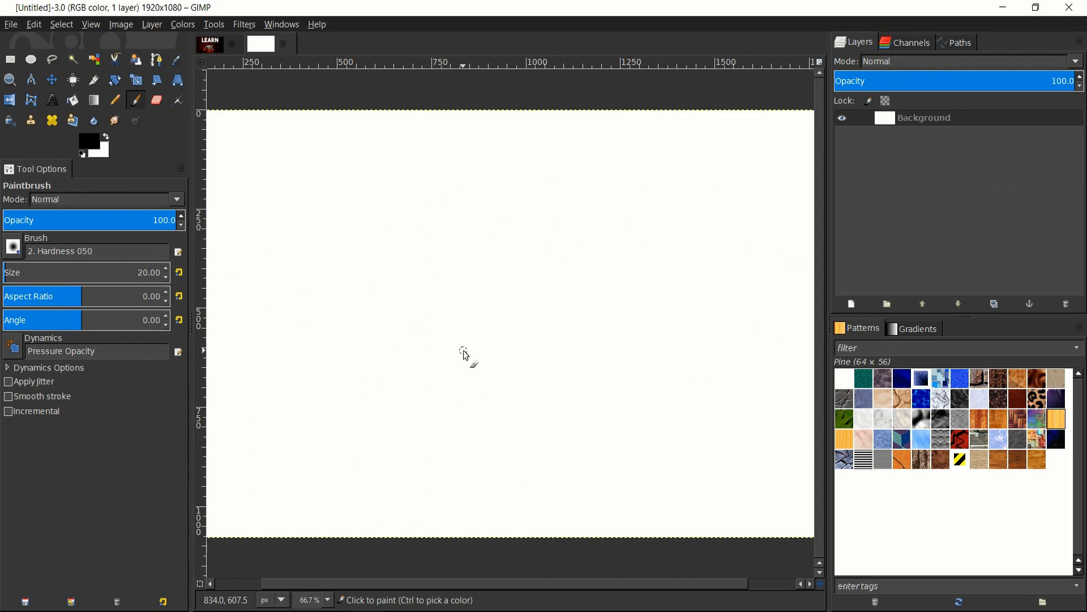
{"action": "scroll", "coordinate": [472, 341], "scroll_direction": "down", "scroll_amount": 1}
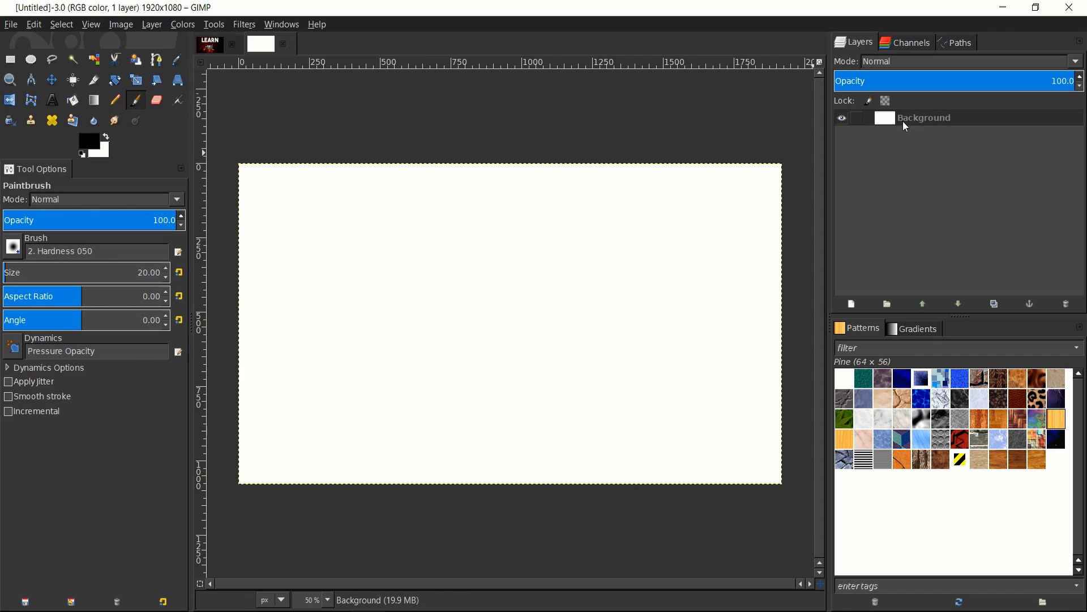
Step: Swap the foreground and background colors, ending with white as foreground and black as background
{"action": "left_click", "coordinate": [106, 137]}
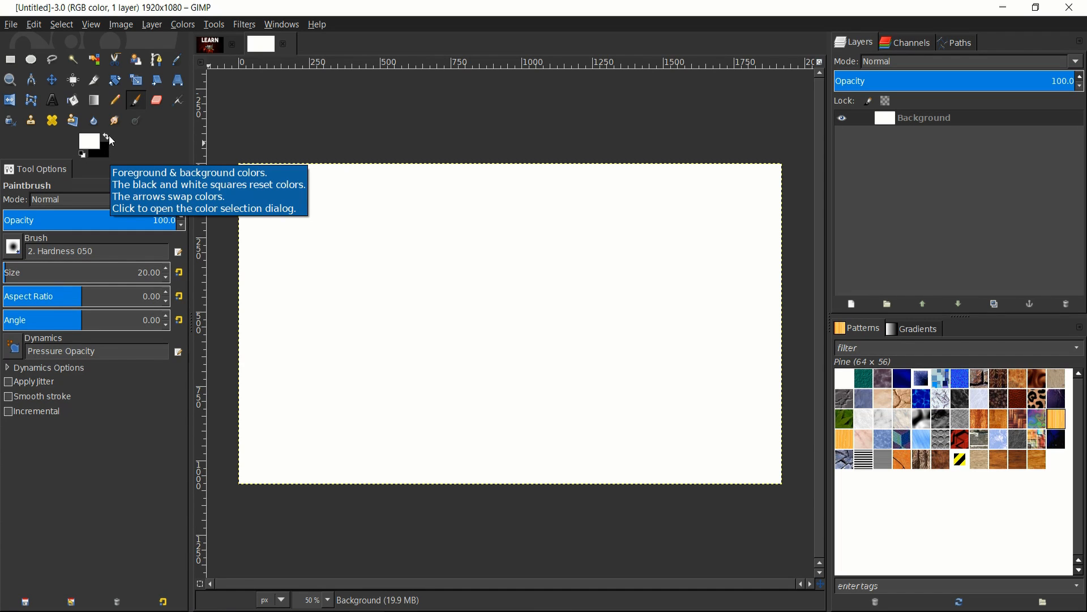
{"action": "left_click", "coordinate": [105, 137]}
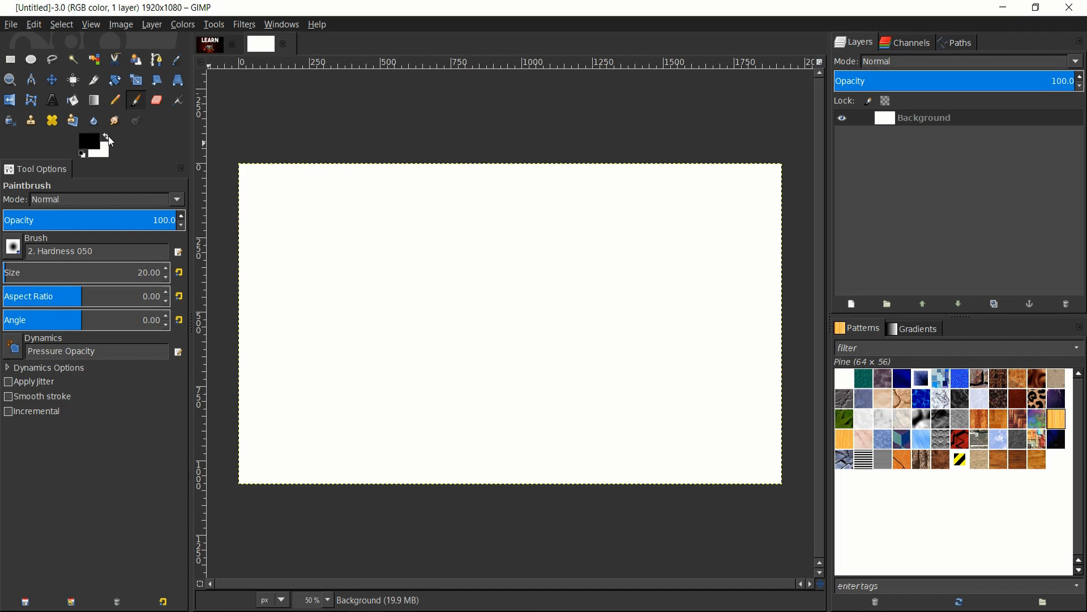
{"action": "left_click", "coordinate": [107, 137]}
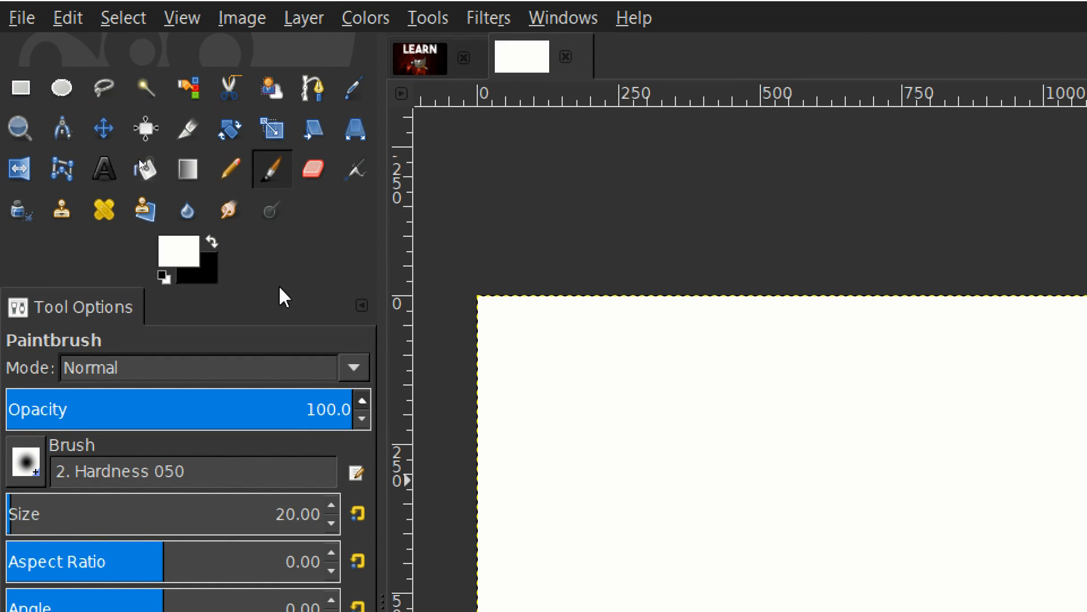
{"action": "left_click", "coordinate": [585, 17]}
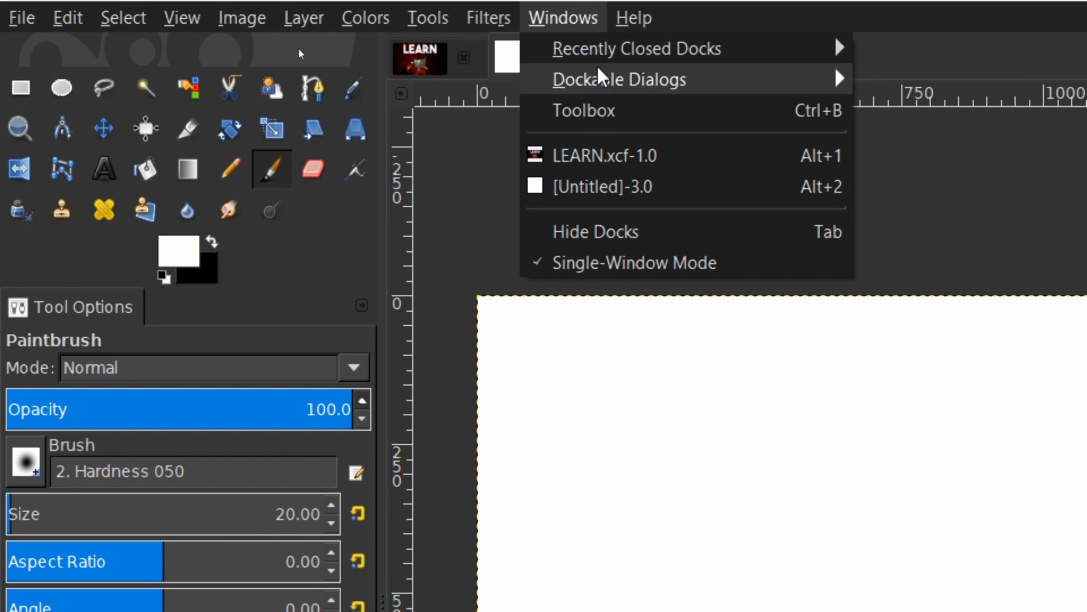
{"action": "mouse_move", "coordinate": [602, 78]}
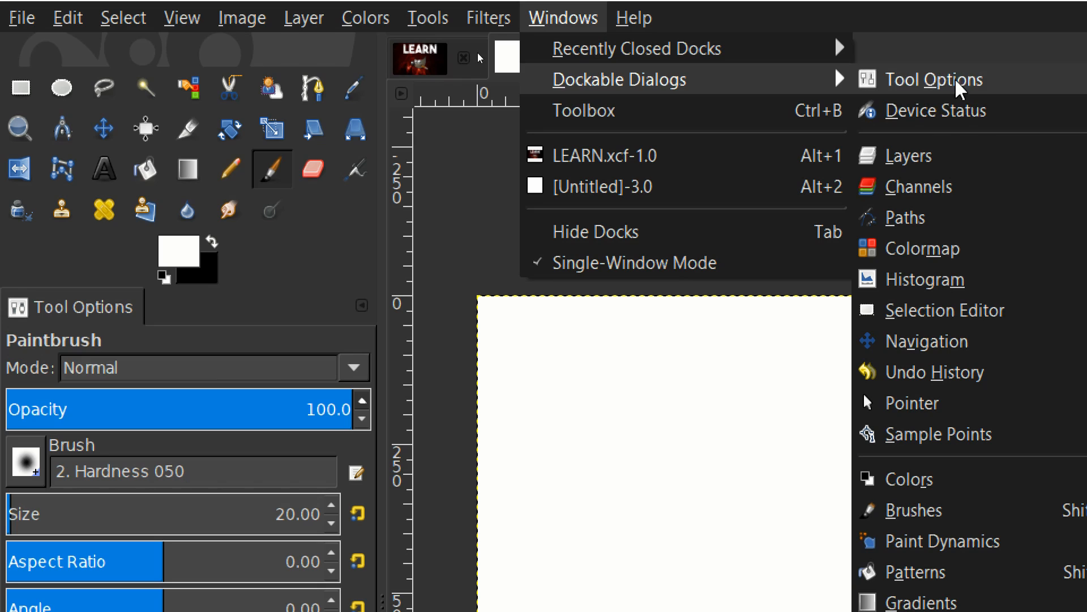
{"action": "mouse_move", "coordinate": [687, 62]}
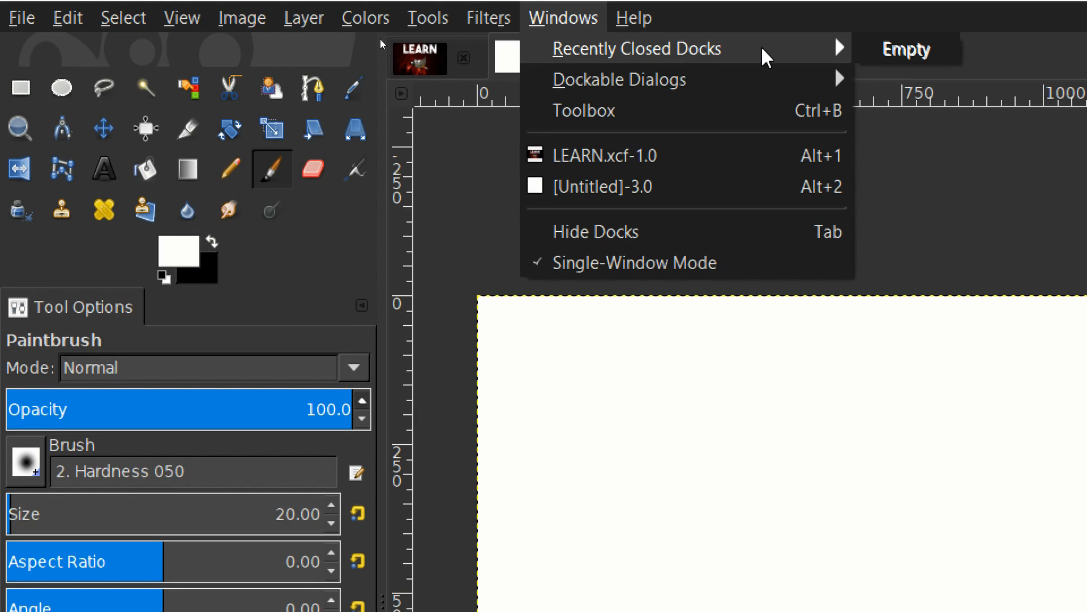
{"action": "left_click", "coordinate": [500, 18]}
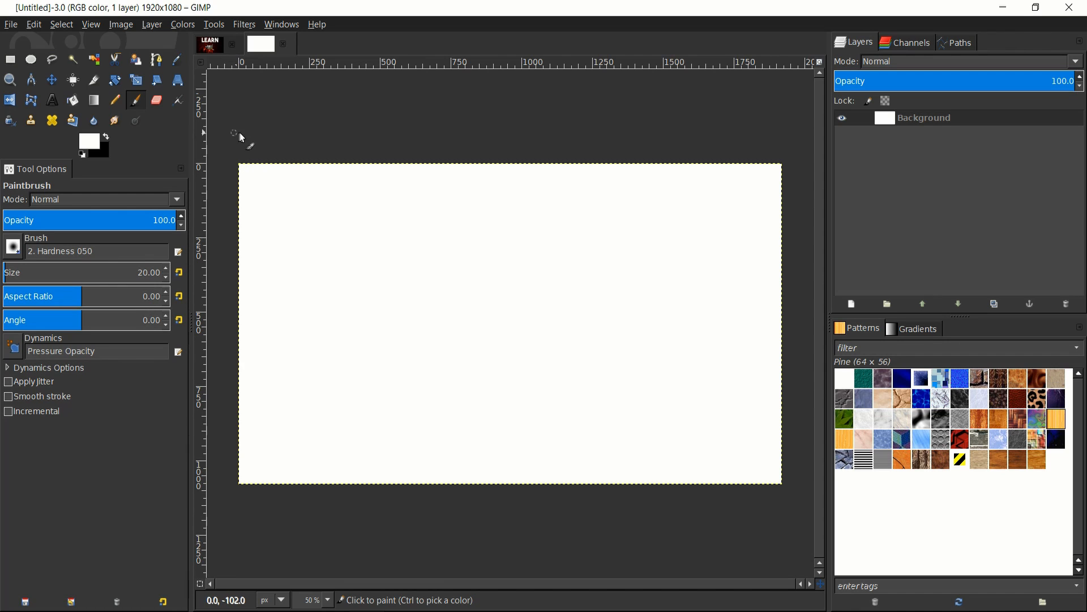
Step: Save the image as Tutorial.xcf in the GIMP2 folder
{"action": "left_click", "coordinate": [10, 24]}
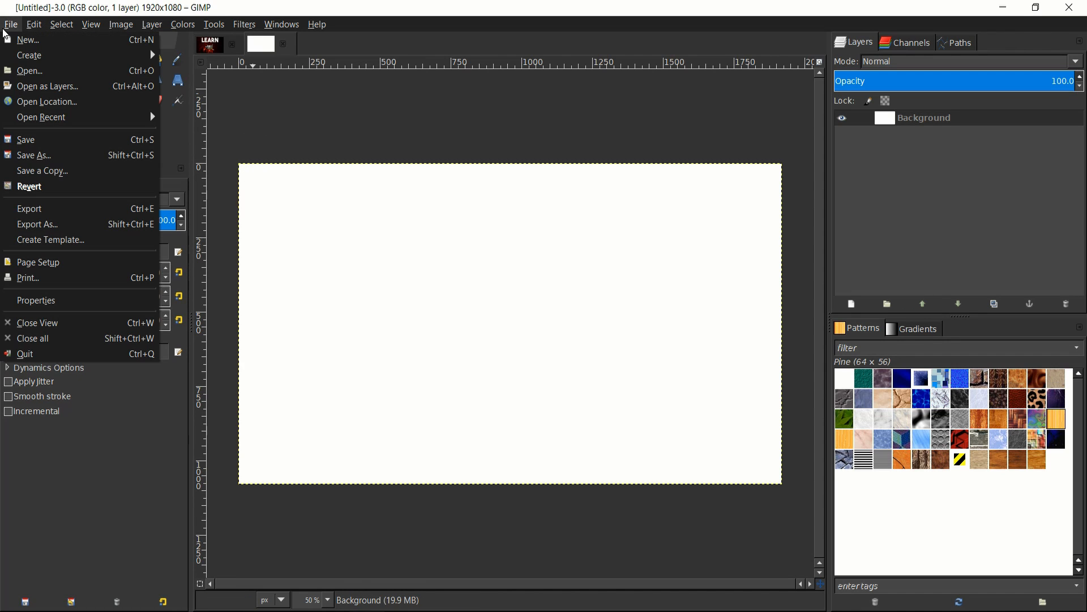
{"action": "left_click", "coordinate": [43, 156]}
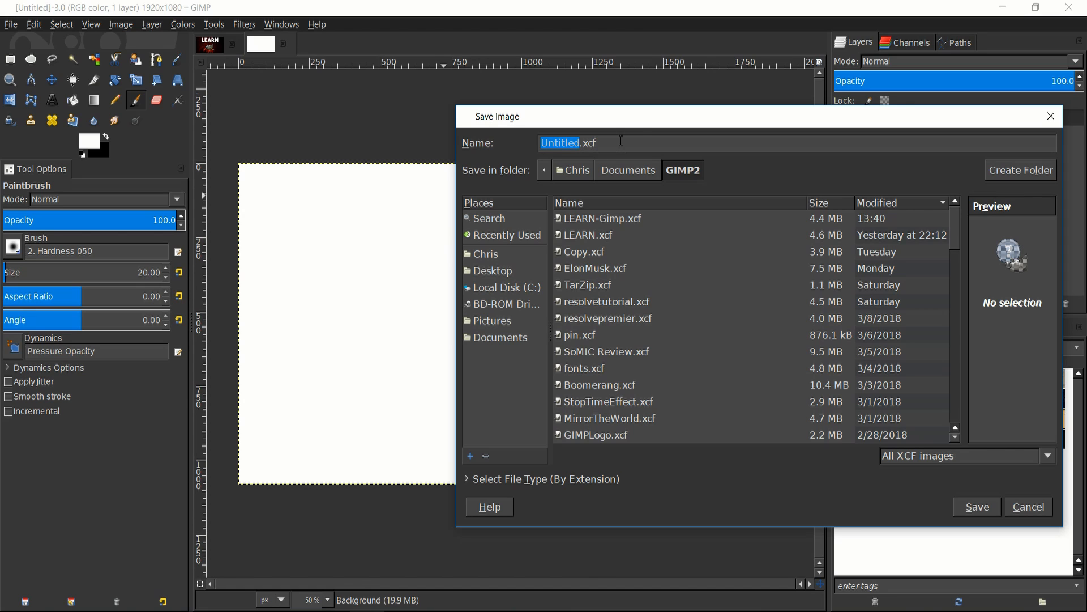
{"action": "left_click_drag", "start_coordinate": [630, 117], "coordinate": [274, 159]}
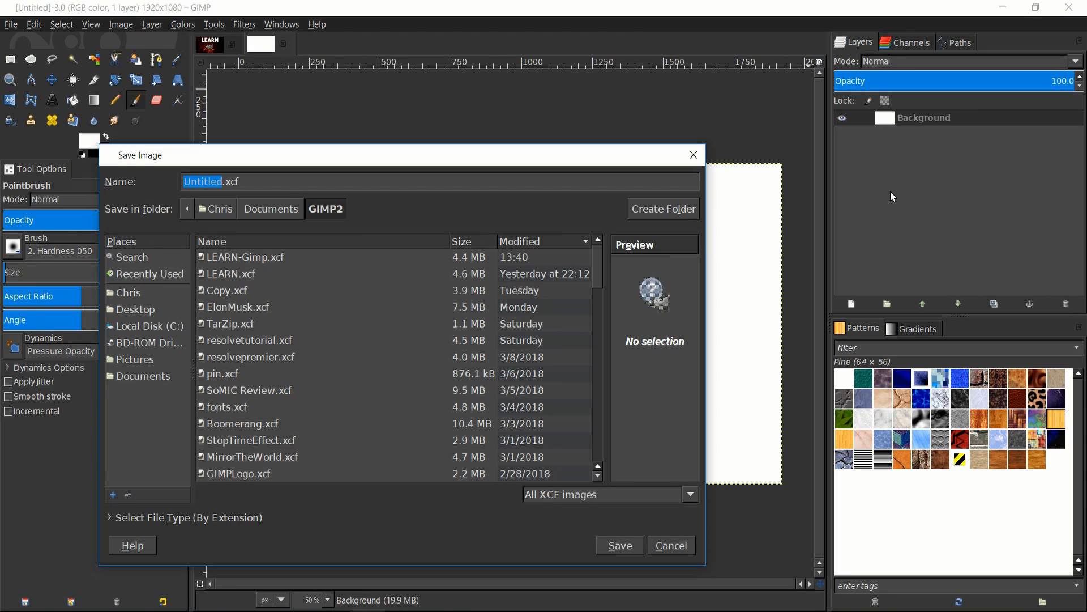
{"action": "type", "text": "Tu"}
{"action": "key", "text": "BackSpace"}
{"action": "key", "text": "BackSpace"}
{"action": "type", "text": "tUT"}
{"action": "key", "text": "BackSpace"}
{"action": "key", "text": "BackSpace"}
{"action": "key", "text": "BackSpace"}
{"action": "type", "text": "Tutoriall"}
{"action": "left_click", "coordinate": [619, 545]}
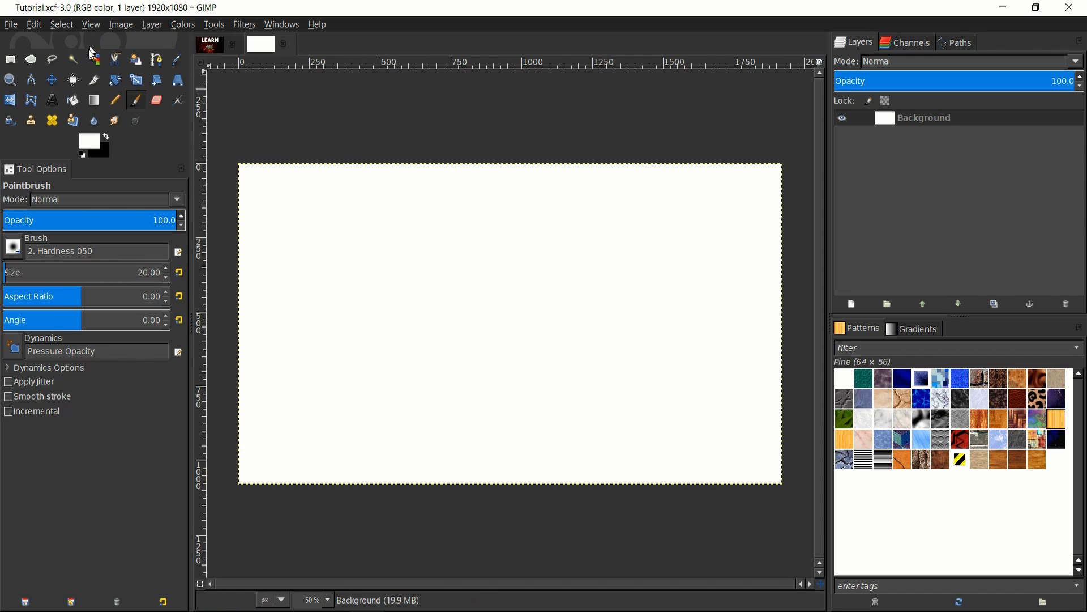
{"action": "left_click", "coordinate": [11, 25]}
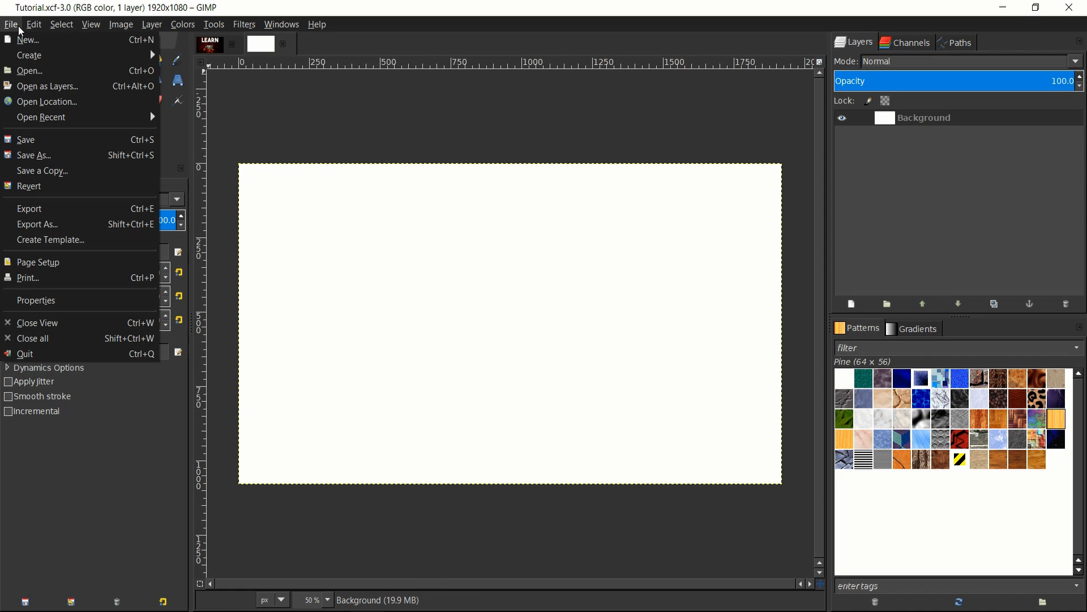
{"action": "left_click", "coordinate": [49, 209]}
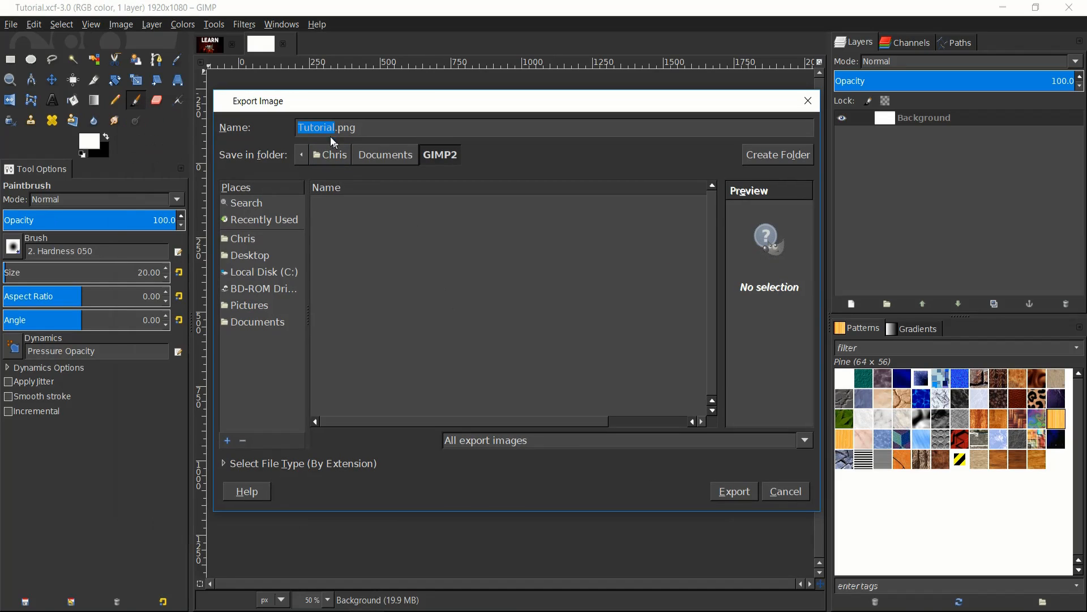
{"action": "left_click", "coordinate": [492, 441]}
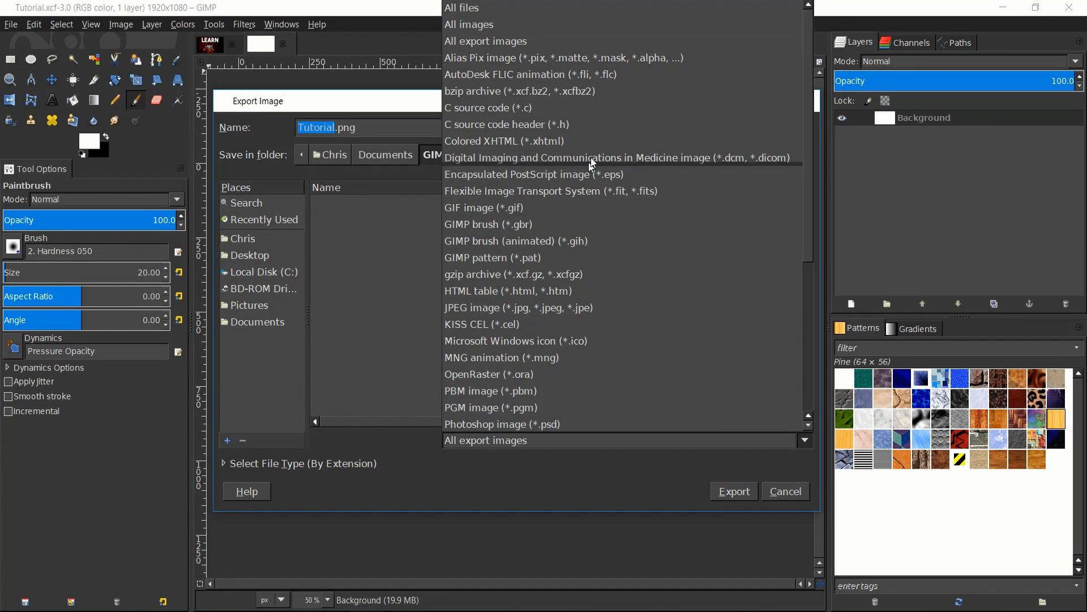
{"action": "scroll", "coordinate": [624, 179], "scroll_direction": "down", "scroll_amount": 5}
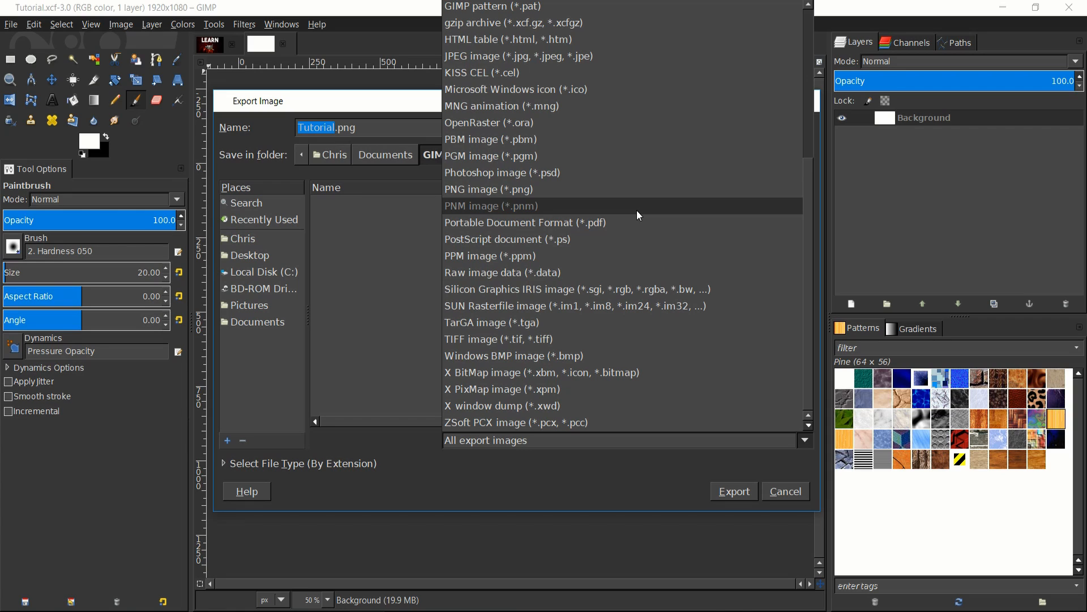
{"action": "left_click", "coordinate": [430, 293]}
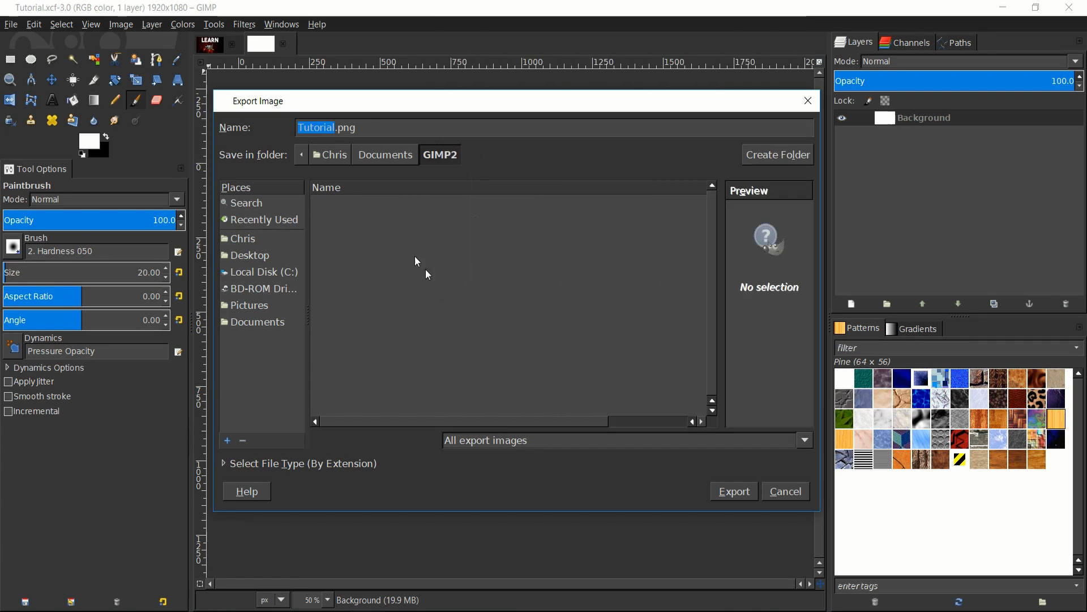
{"action": "double_click", "coordinate": [350, 128]}
{"action": "key", "text": "BackSpace"}
{"action": "type", "text": "jpg"}
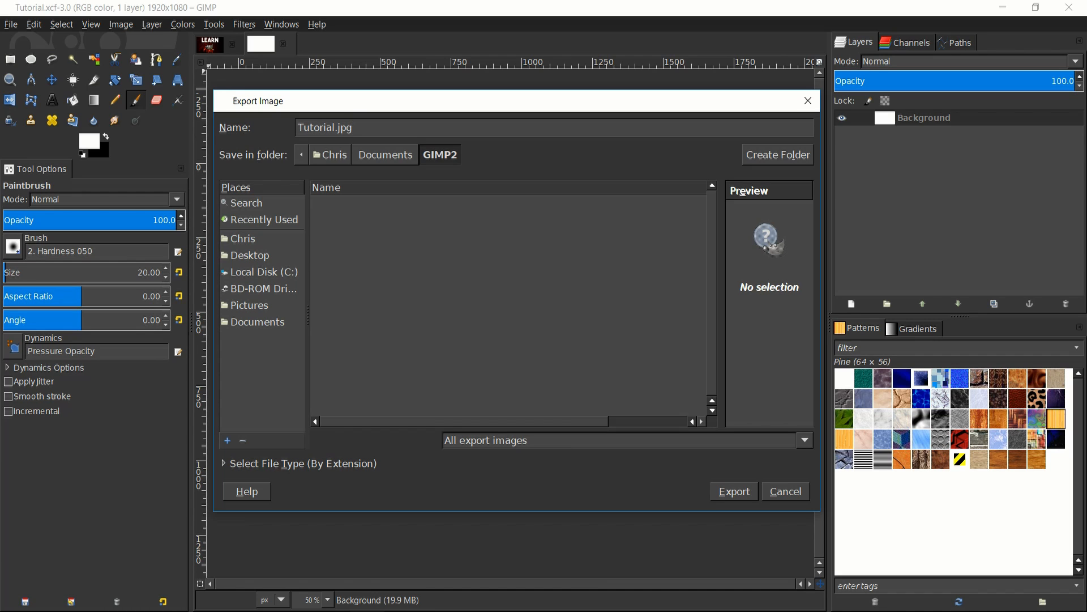
{"action": "key", "text": "BackSpace"}
{"action": "key", "text": "BackSpace"}
{"action": "key", "text": "BackSpace"}
{"action": "type", "text": "png"}
{"action": "left_click", "coordinate": [786, 491]}
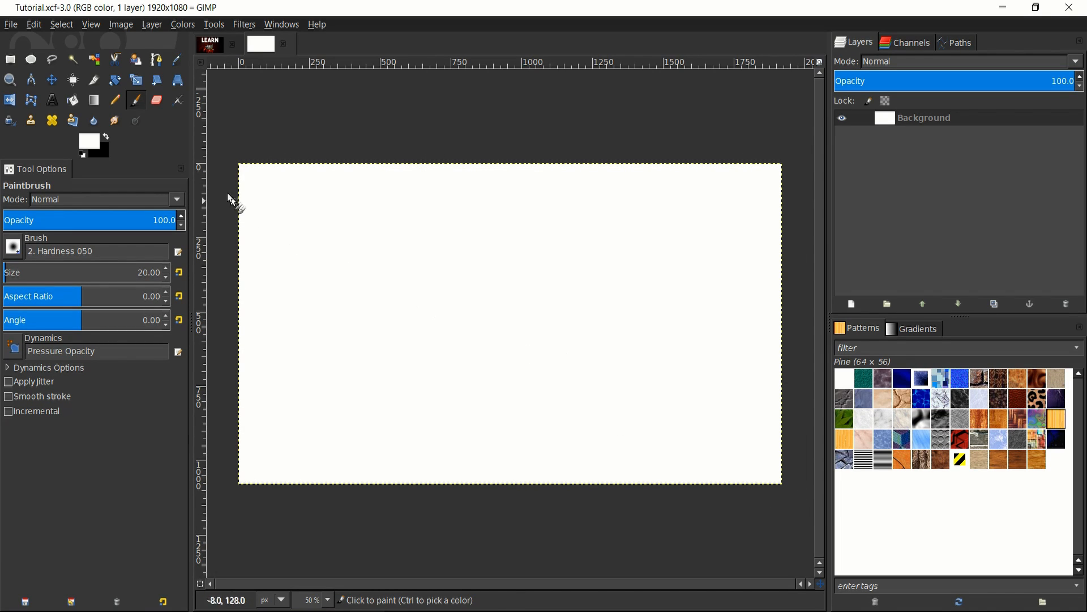
Step: Bring church-2464899_1920.jpg from the Pictures folder into the Tutorial image as a new layer
{"action": "left_click", "coordinate": [10, 24]}
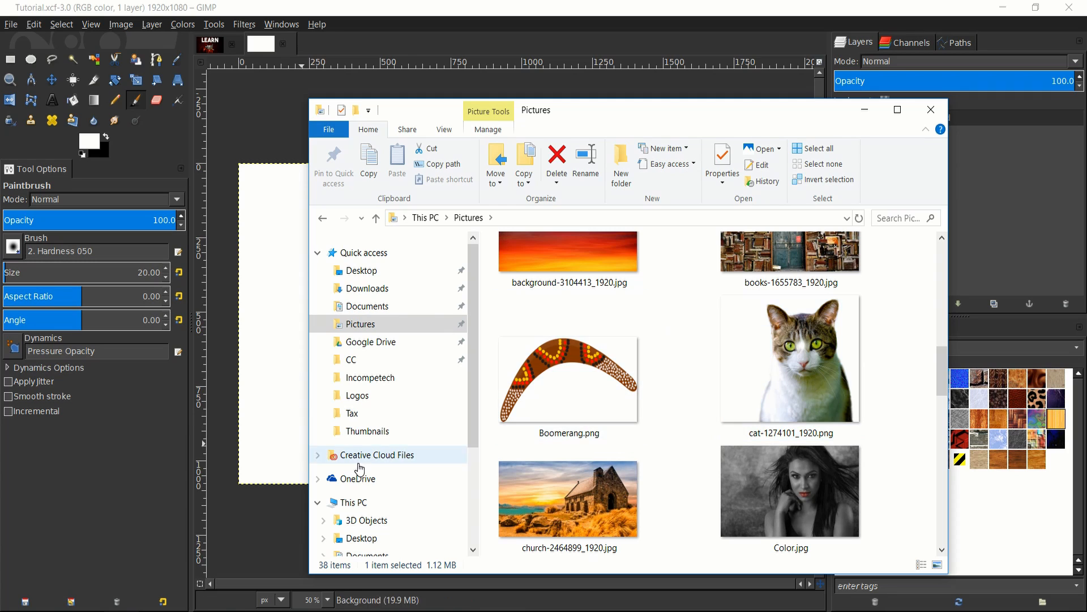
{"action": "mouse_move", "coordinate": [121, 611]}
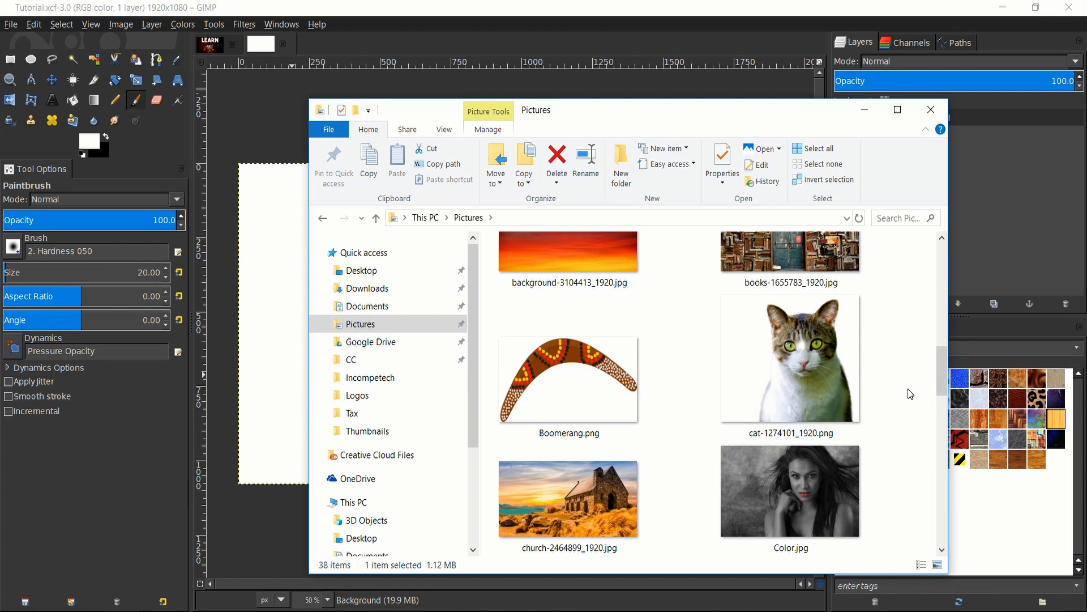
{"action": "scroll", "coordinate": [909, 389], "scroll_direction": "down", "scroll_amount": 2}
{"action": "left_click", "coordinate": [563, 412]}
{"action": "left_click_drag", "start_coordinate": [640, 114], "coordinate": [824, 101]}
{"action": "left_click_drag", "start_coordinate": [758, 361], "coordinate": [381, 313]}
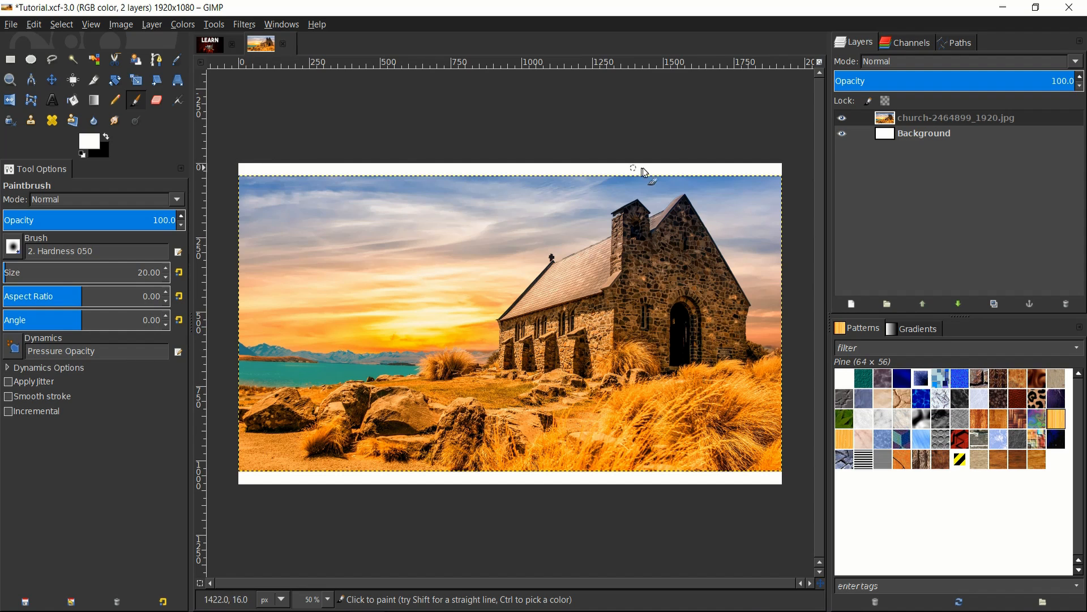
Step: Hide both the Background and the church photo layers, and make both visible again
{"action": "left_click", "coordinate": [843, 134]}
{"action": "left_click", "coordinate": [842, 118]}
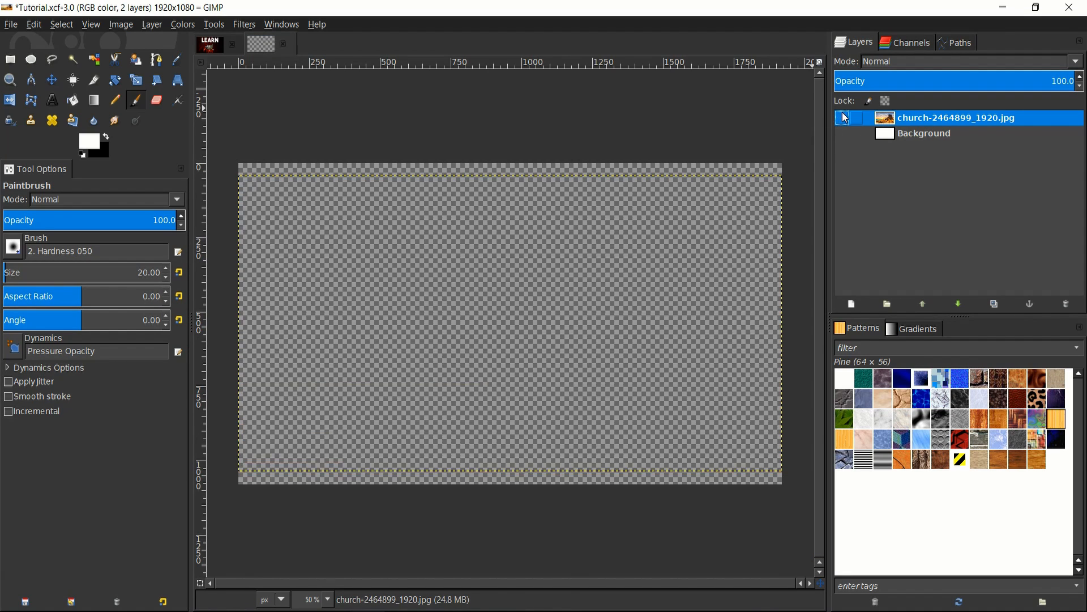
{"action": "key", "text": "r"}
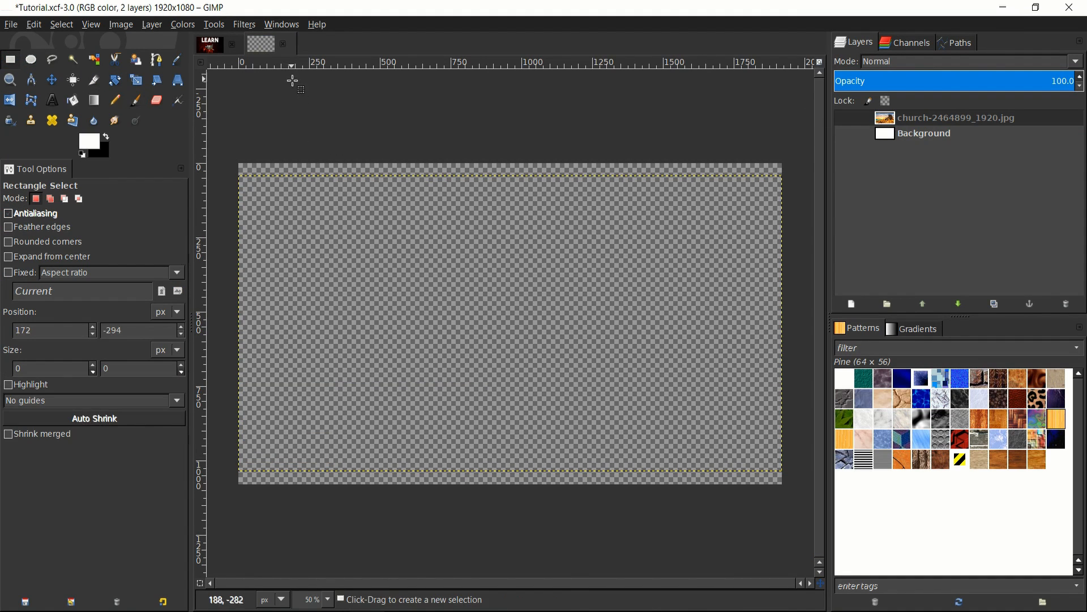
{"action": "left_click_drag", "start_coordinate": [306, 119], "coordinate": [310, 119]}
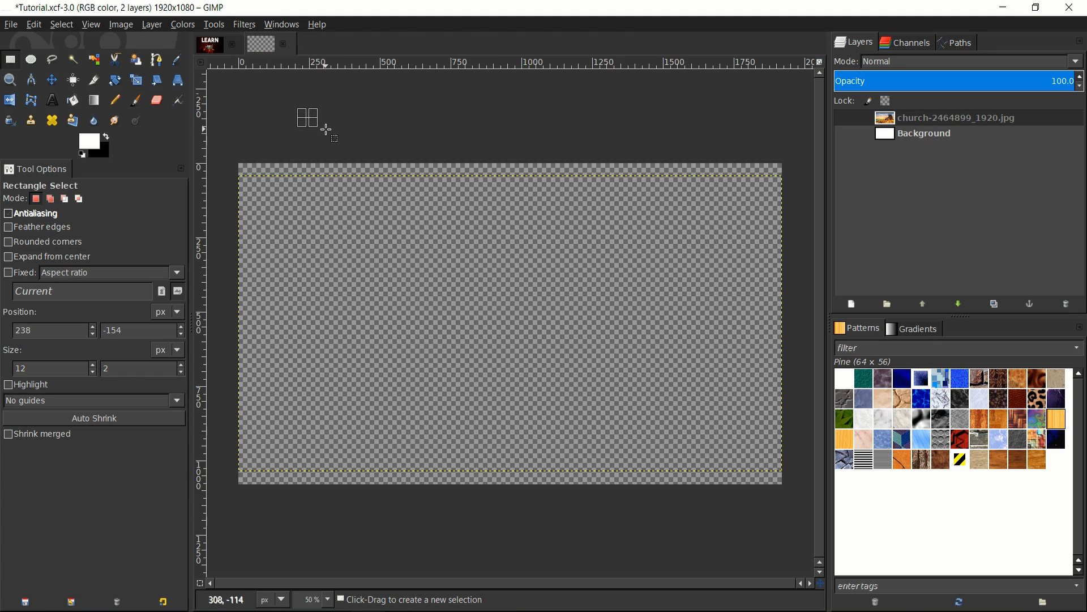
{"action": "left_click", "coordinate": [840, 118]}
{"action": "left_click", "coordinate": [839, 134]}
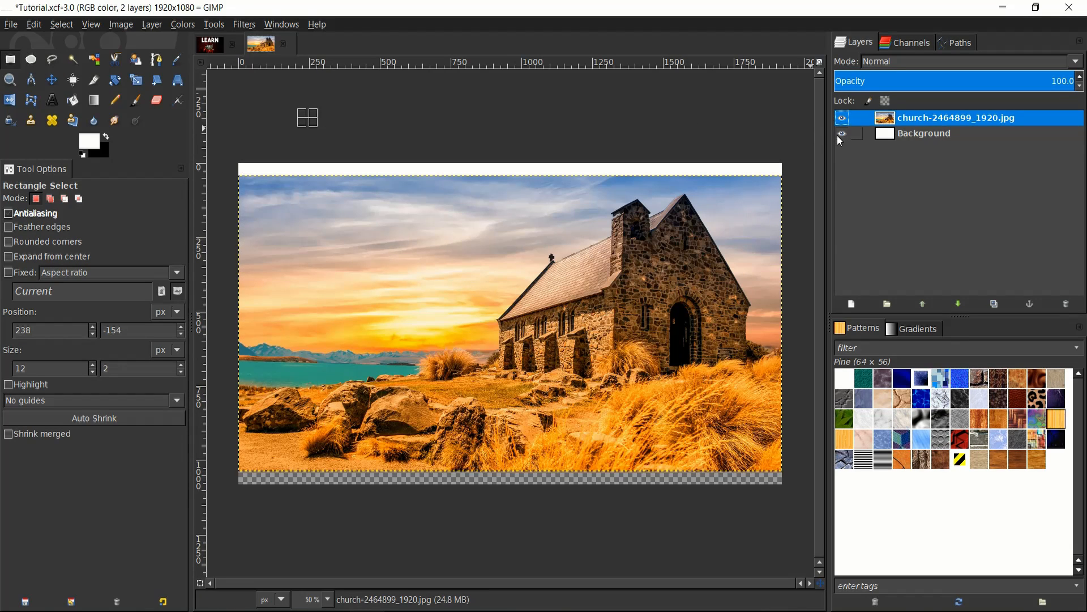
Step: Switch the active layer between the church photo and Background, ending on Background
{"action": "left_click", "coordinate": [919, 119]}
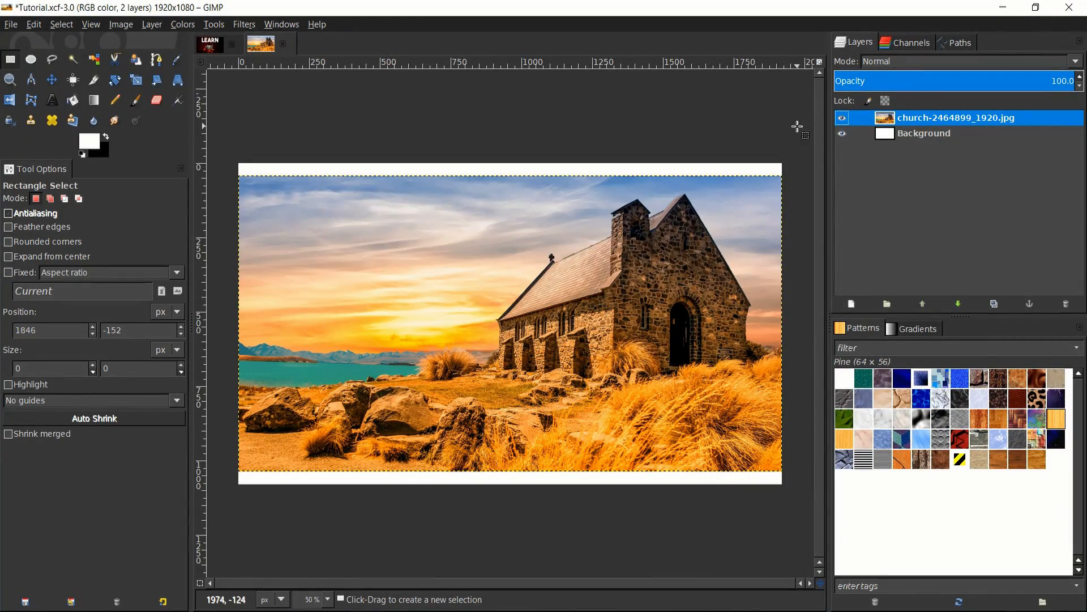
{"action": "left_click", "coordinate": [914, 132]}
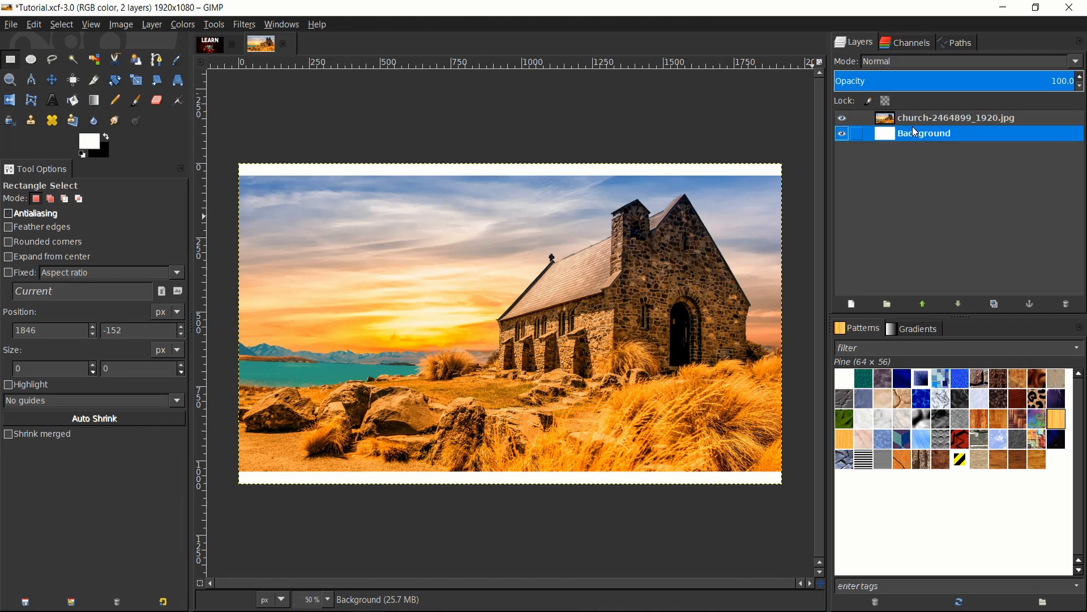
{"action": "left_click", "coordinate": [916, 118]}
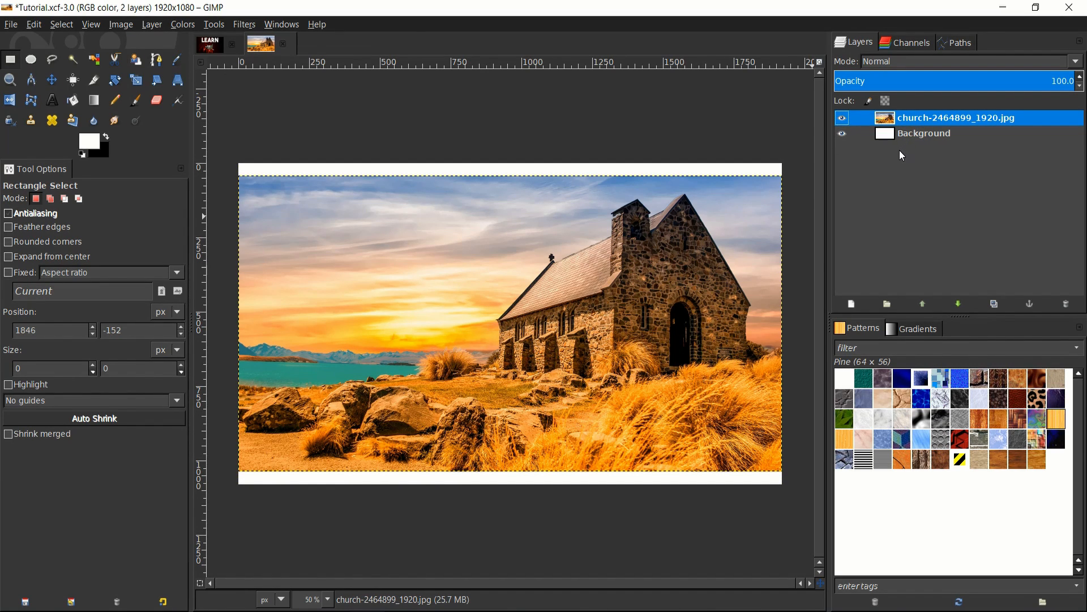
{"action": "left_click", "coordinate": [899, 138]}
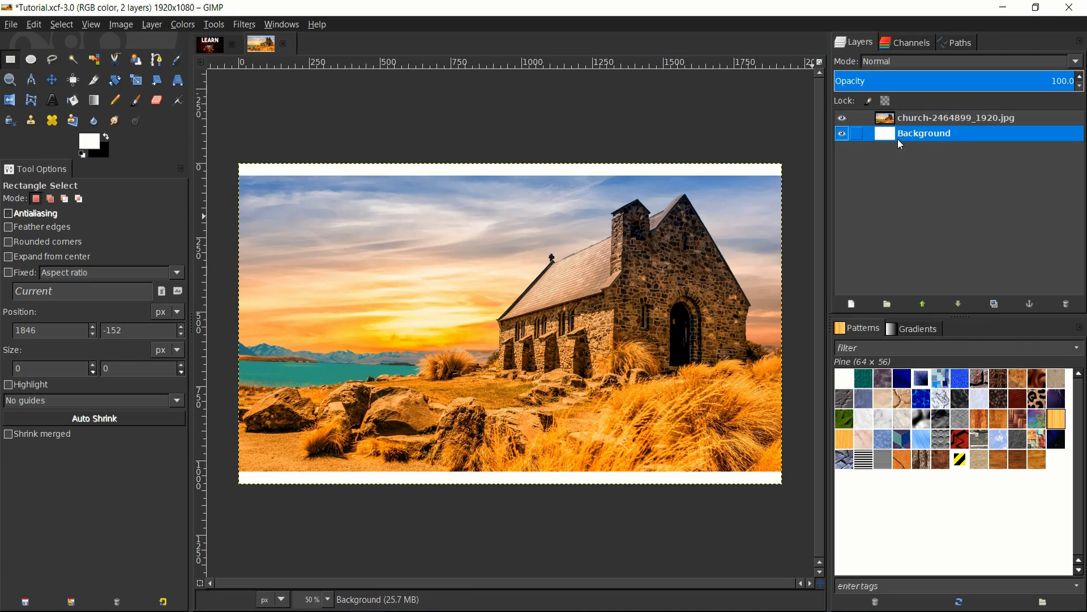
Step: Hide and show the church photo layer several times to examine the Background layer underneath it
{"action": "left_click", "coordinate": [842, 118]}
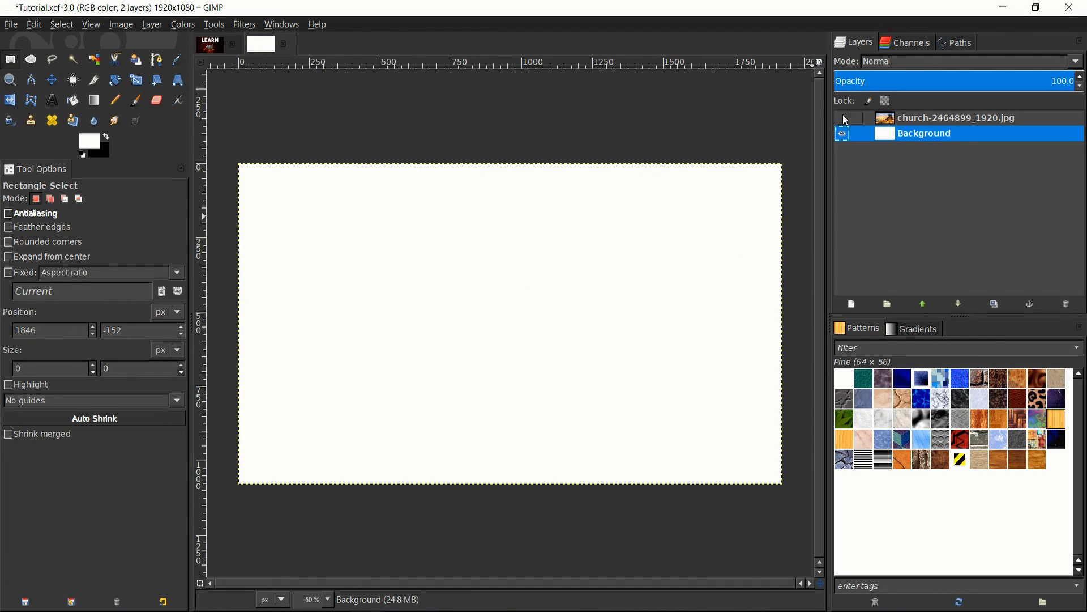
{"action": "left_click", "coordinate": [841, 118]}
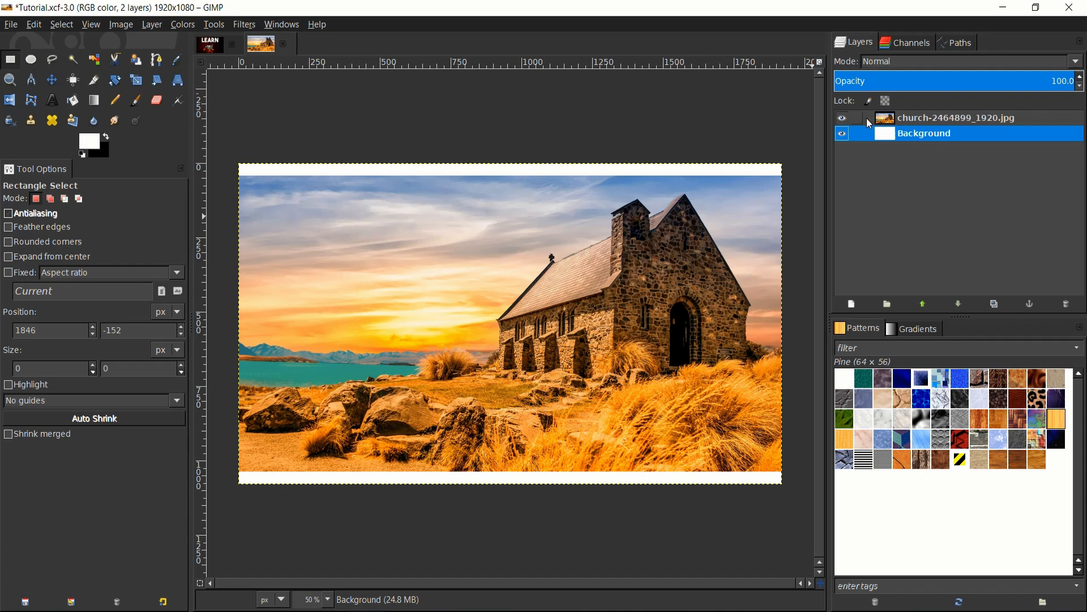
{"action": "left_click", "coordinate": [845, 119]}
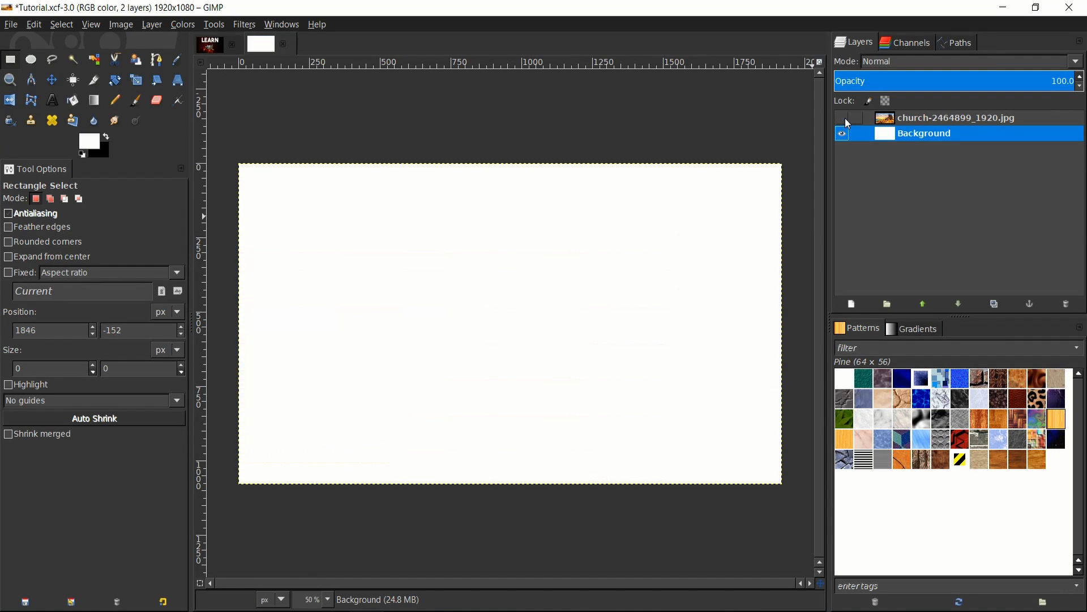
{"action": "left_click", "coordinate": [845, 118]}
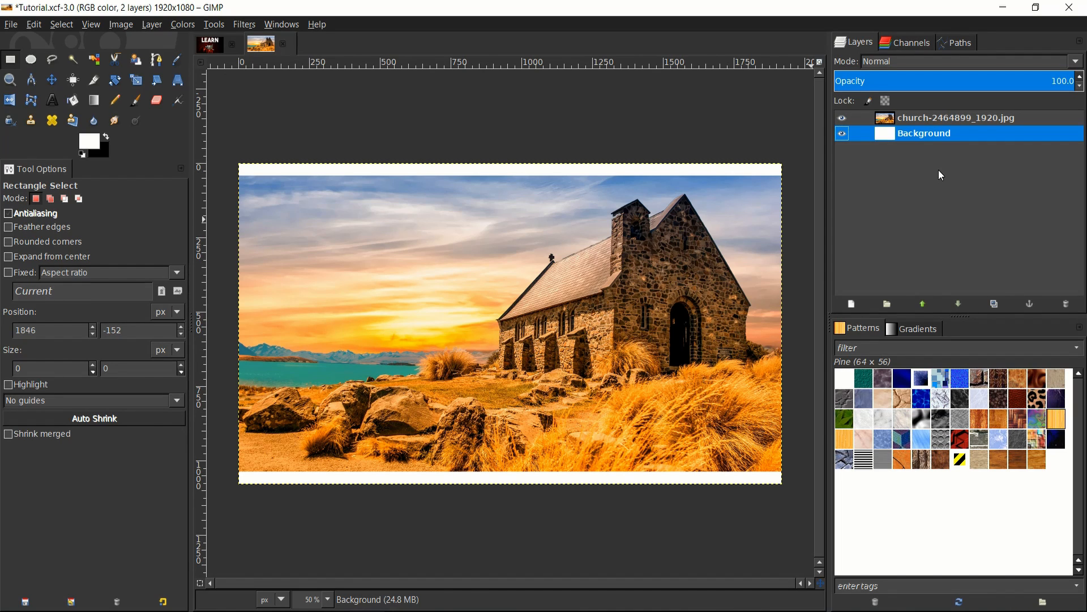
{"action": "left_click", "coordinate": [843, 118]}
{"action": "left_click", "coordinate": [841, 119]}
Step: Activate the Bucket Fill tool and set the foreground color to dark red 220603
{"action": "left_click", "coordinate": [77, 98]}
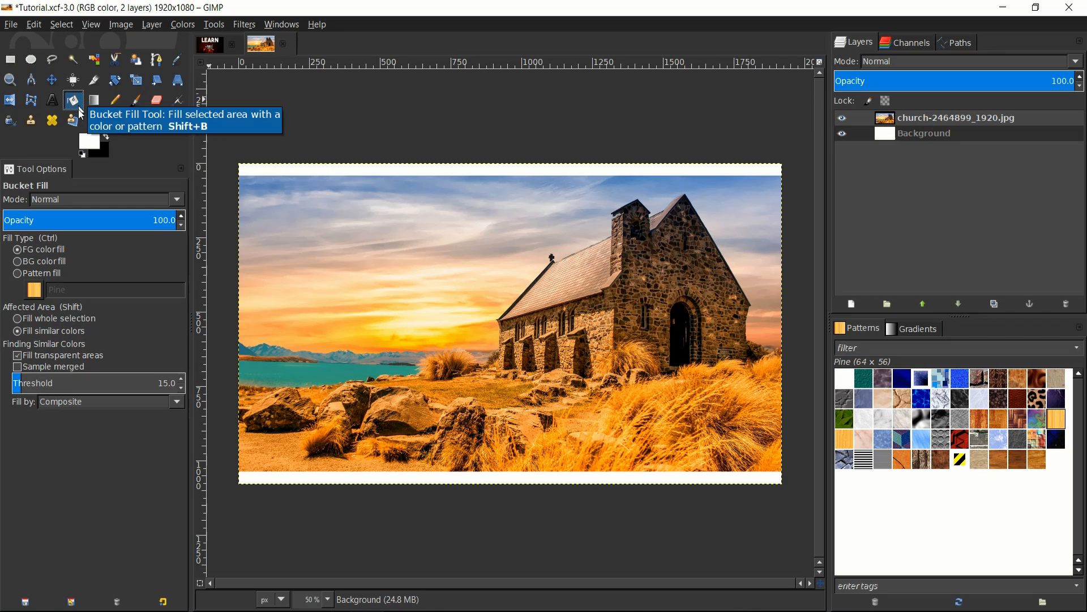
{"action": "left_click", "coordinate": [89, 142]}
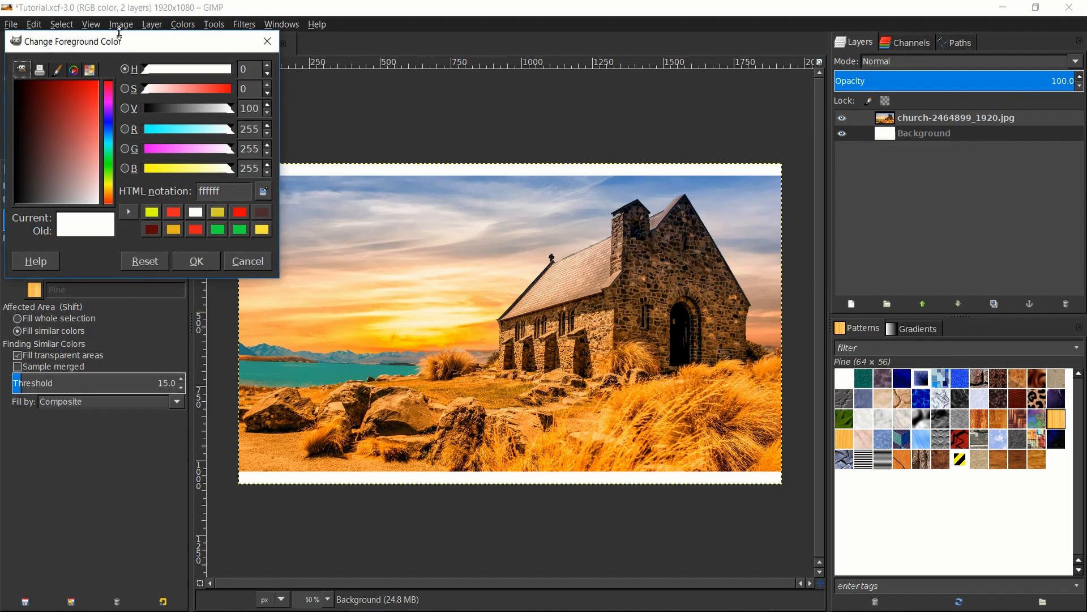
{"action": "left_click_drag", "start_coordinate": [120, 35], "coordinate": [301, 137]}
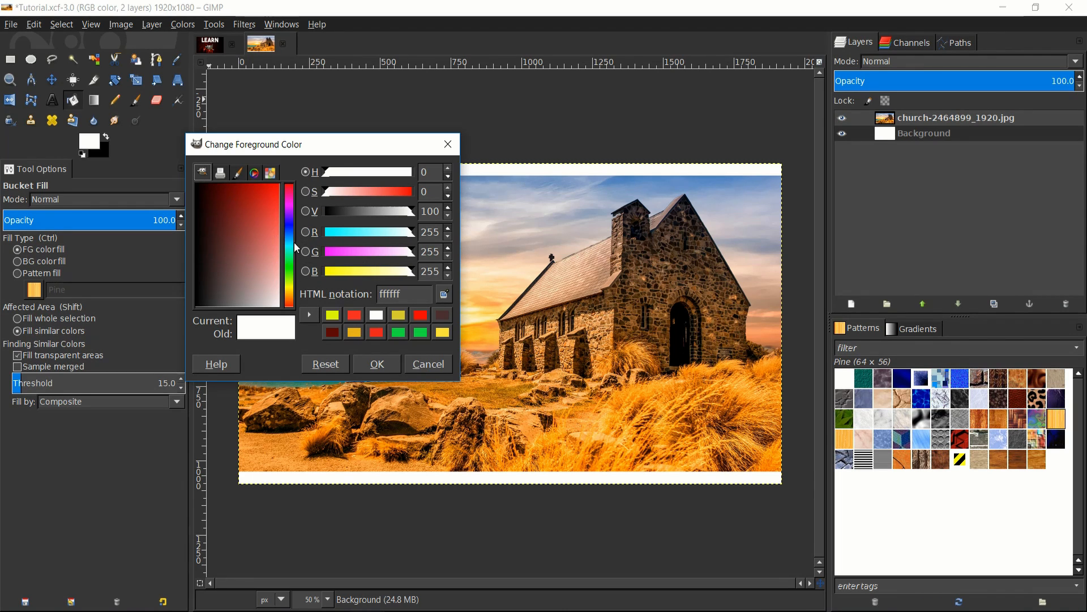
{"action": "mouse_move", "coordinate": [290, 248]}
{"action": "left_mouse_down"}
{"action": "mouse_move", "coordinate": [290, 299]}
{"action": "mouse_move", "coordinate": [292, 251]}
{"action": "mouse_move", "coordinate": [291, 263]}
{"action": "left_mouse_up"}
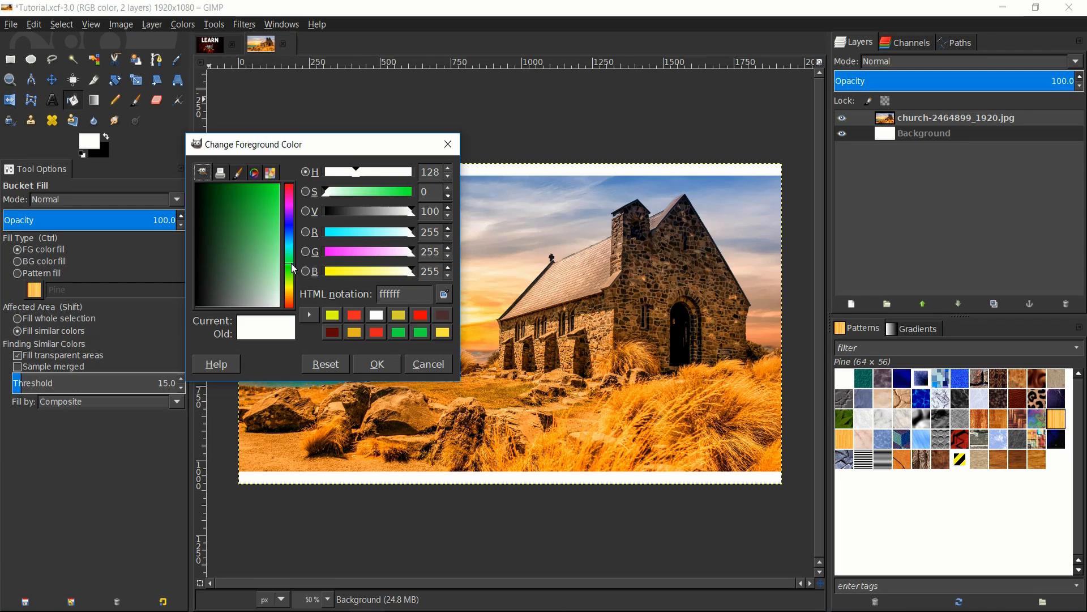
{"action": "left_click", "coordinate": [292, 205]}
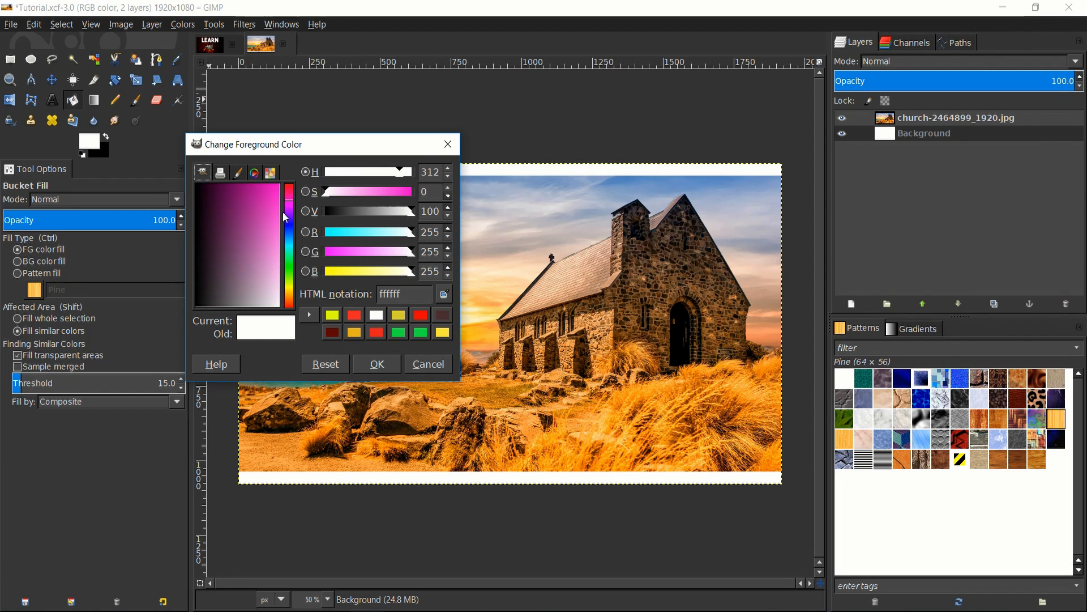
{"action": "left_click_drag", "start_coordinate": [293, 249], "coordinate": [288, 299]}
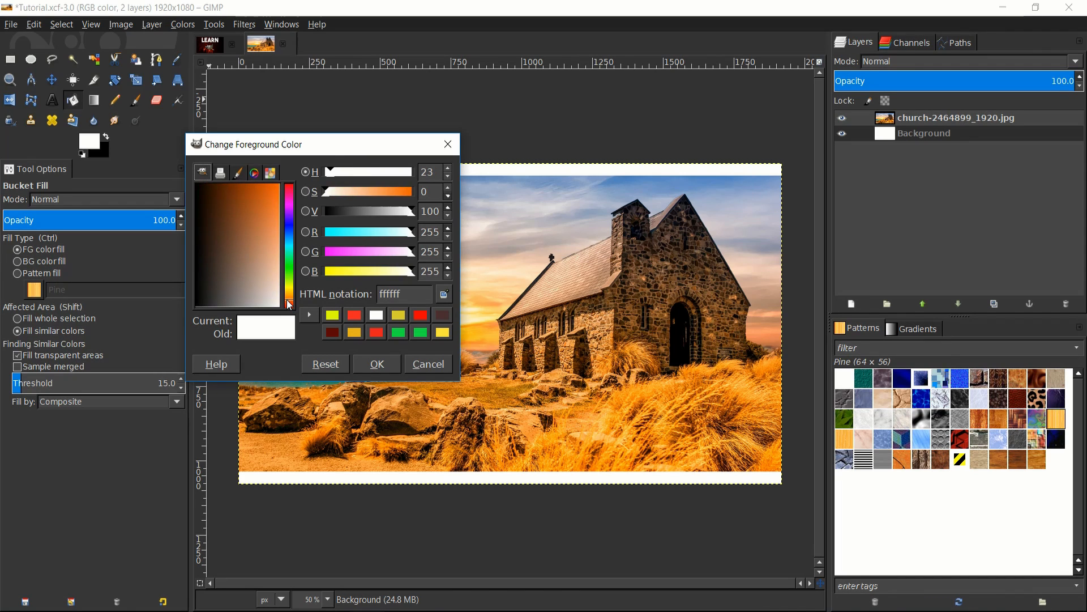
{"action": "mouse_move", "coordinate": [216, 197]}
{"action": "left_mouse_down"}
{"action": "mouse_move", "coordinate": [213, 209]}
{"action": "mouse_move", "coordinate": [206, 195]}
{"action": "left_mouse_up"}
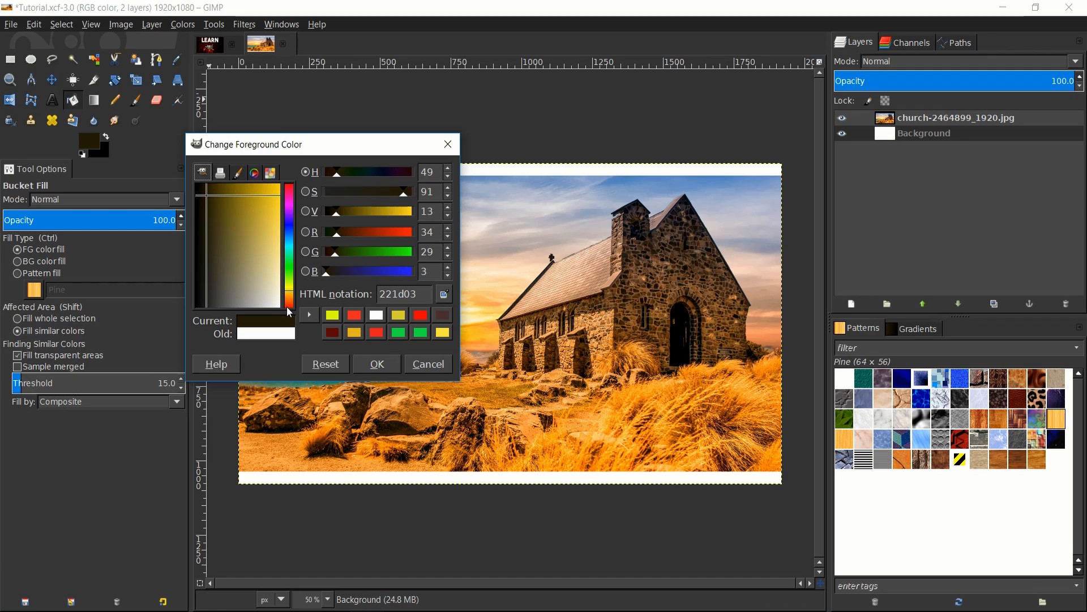
{"action": "left_click", "coordinate": [288, 306]}
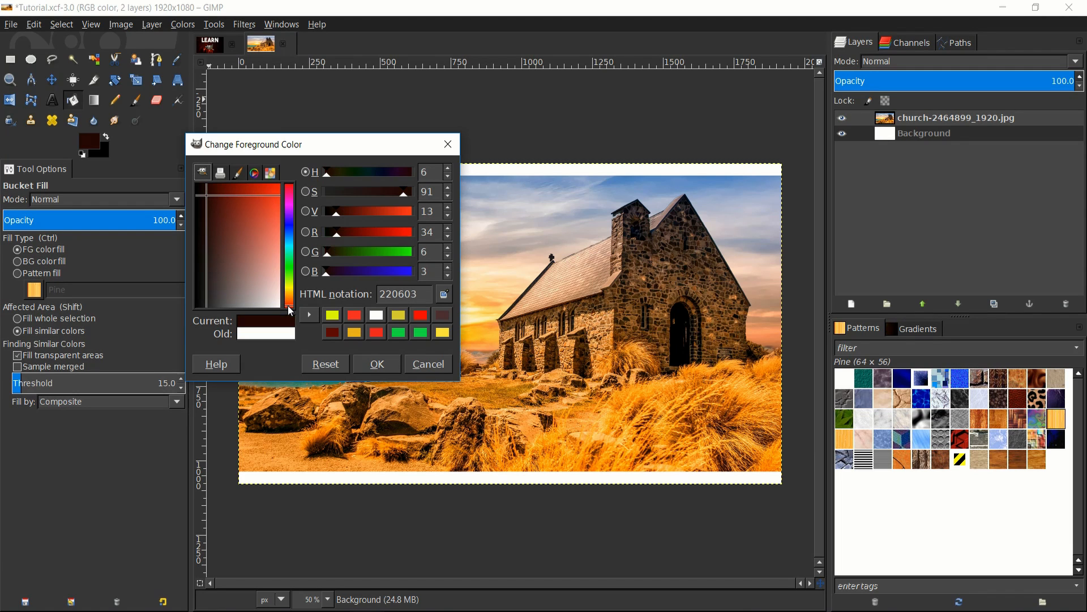
{"action": "left_click", "coordinate": [377, 364]}
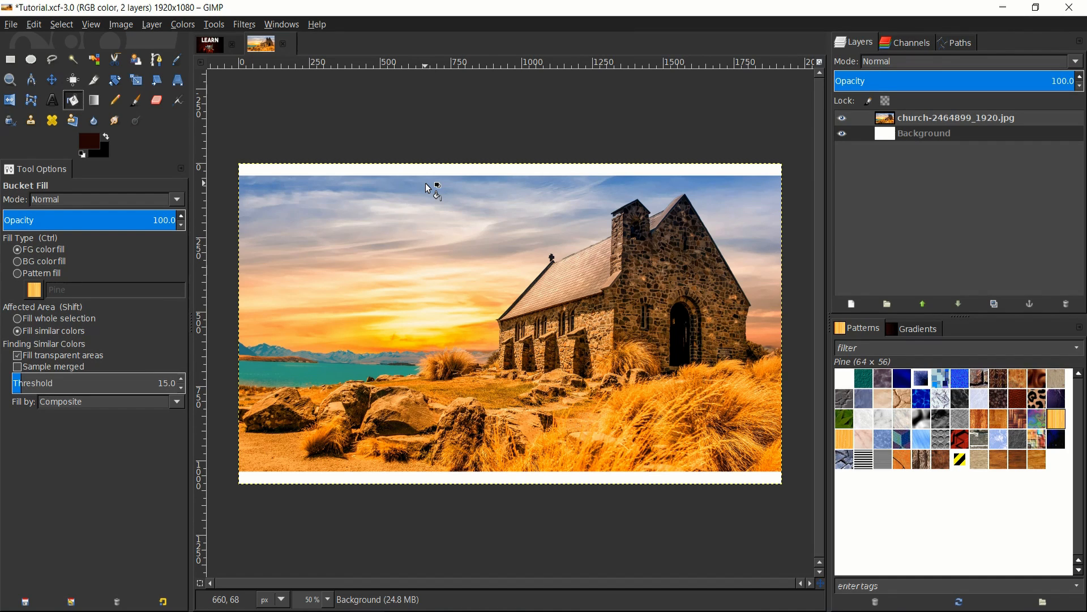
Step: Fill the Background layer with the dark red foreground color and check it by briefly hiding the church photo layer
{"action": "left_click", "coordinate": [452, 267]}
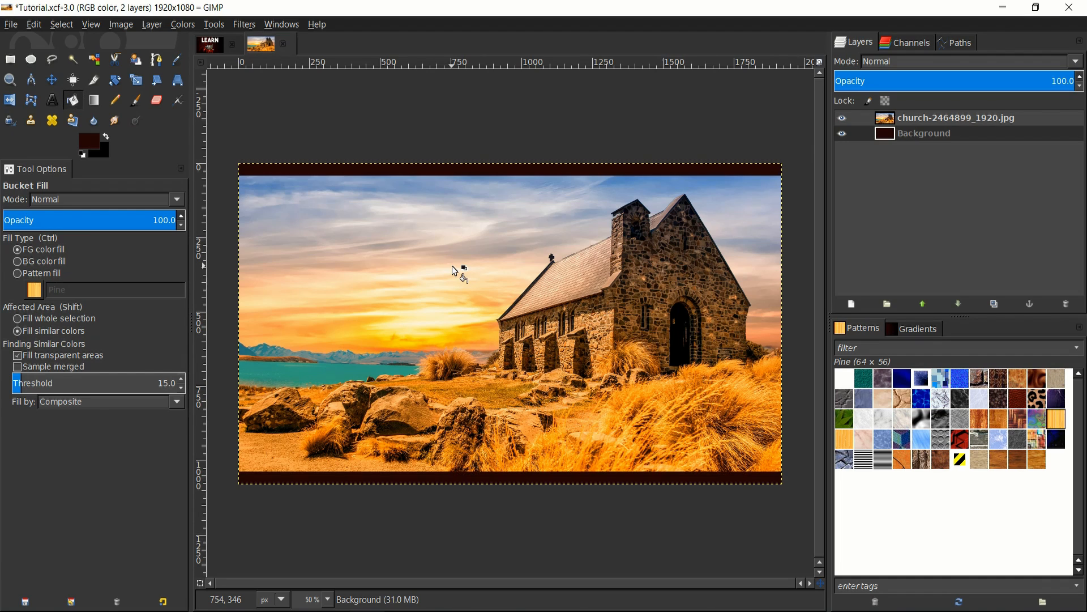
{"action": "left_click", "coordinate": [841, 118]}
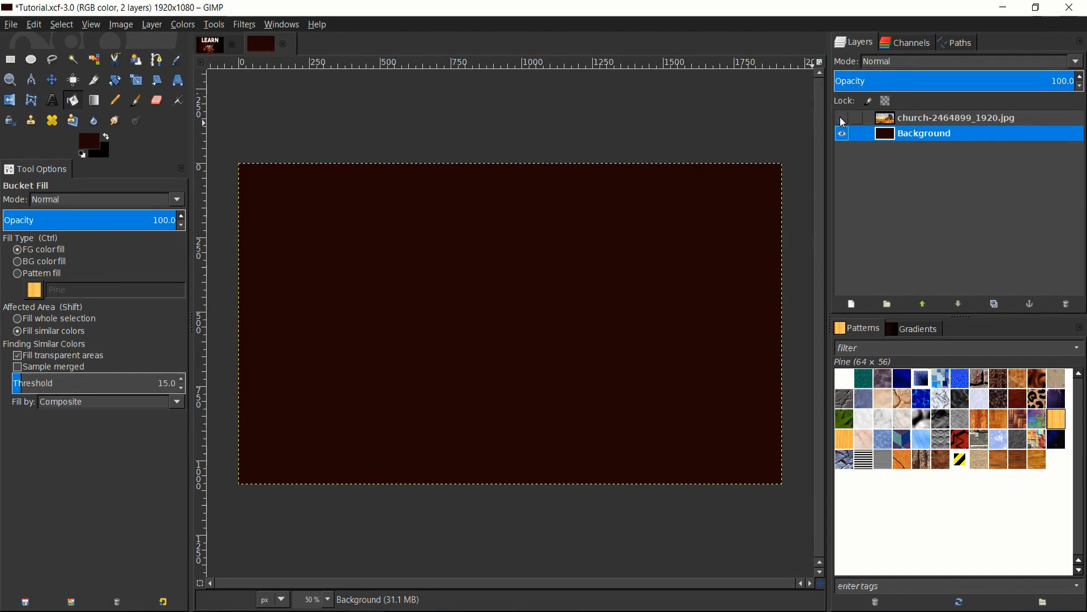
{"action": "left_click", "coordinate": [842, 118]}
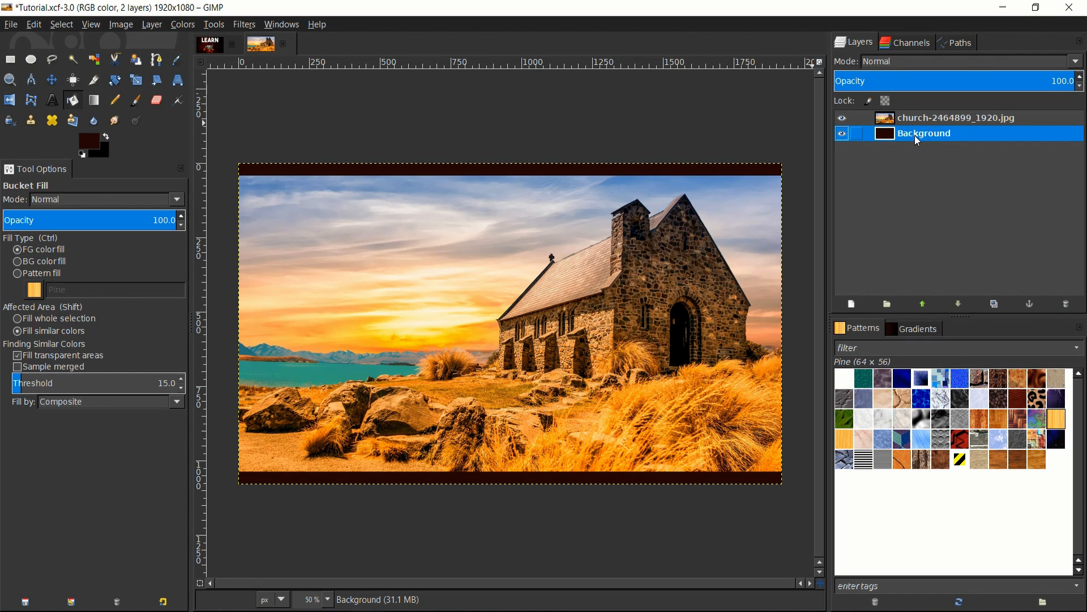
Step: Alternate the active layer repeatedly between Background and the church photo to compare their boundaries, ending on the church photo
{"action": "left_click", "coordinate": [918, 119]}
{"action": "left_click", "coordinate": [929, 132]}
{"action": "left_click", "coordinate": [933, 117]}
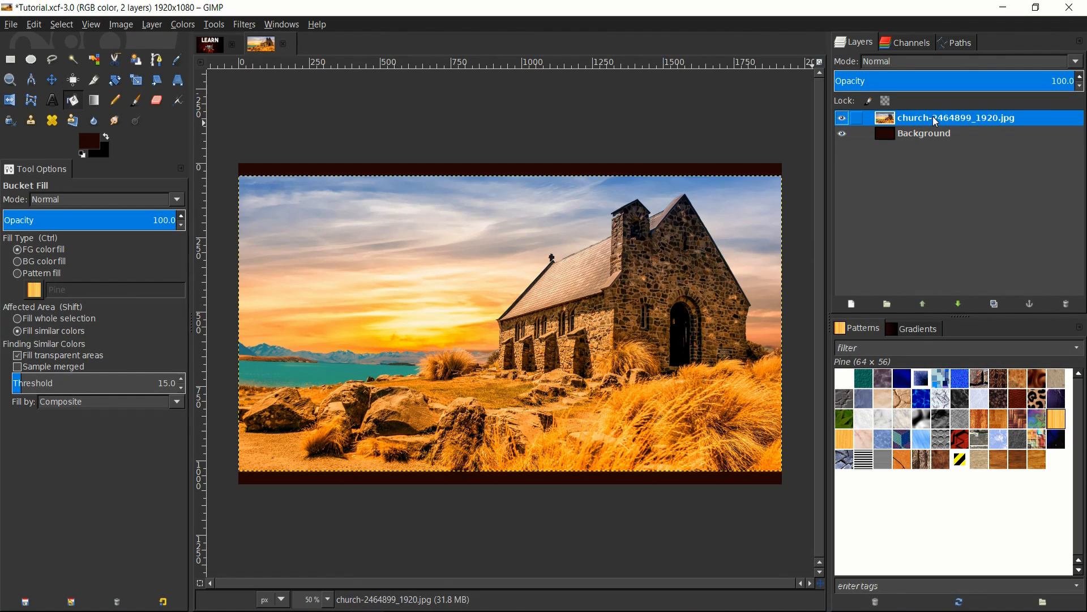
{"action": "left_click", "coordinate": [926, 134]}
{"action": "left_click", "coordinate": [929, 118]}
{"action": "left_click", "coordinate": [919, 135]}
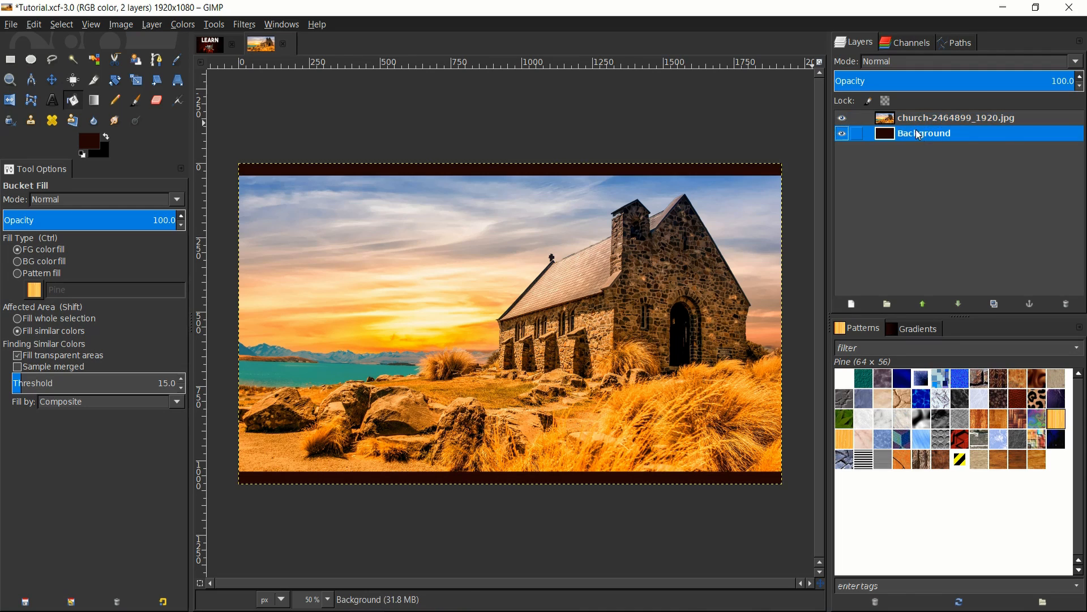
{"action": "left_click", "coordinate": [918, 120]}
{"action": "left_click", "coordinate": [919, 133]}
{"action": "left_click", "coordinate": [919, 118]}
{"action": "left_click", "coordinate": [927, 136]}
{"action": "left_click", "coordinate": [916, 122]}
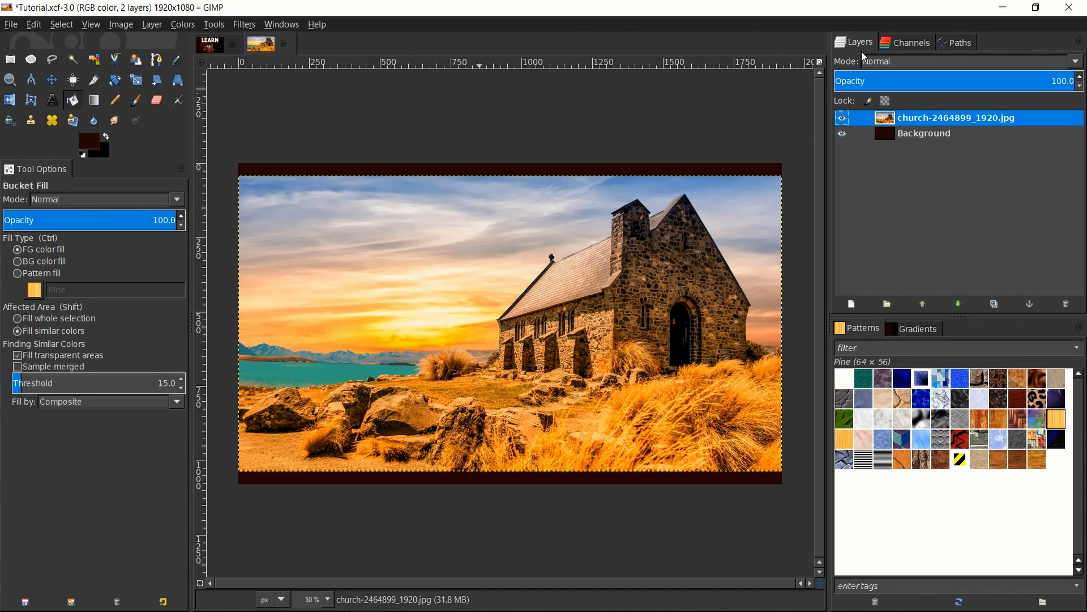
{"action": "left_click", "coordinate": [282, 24]}
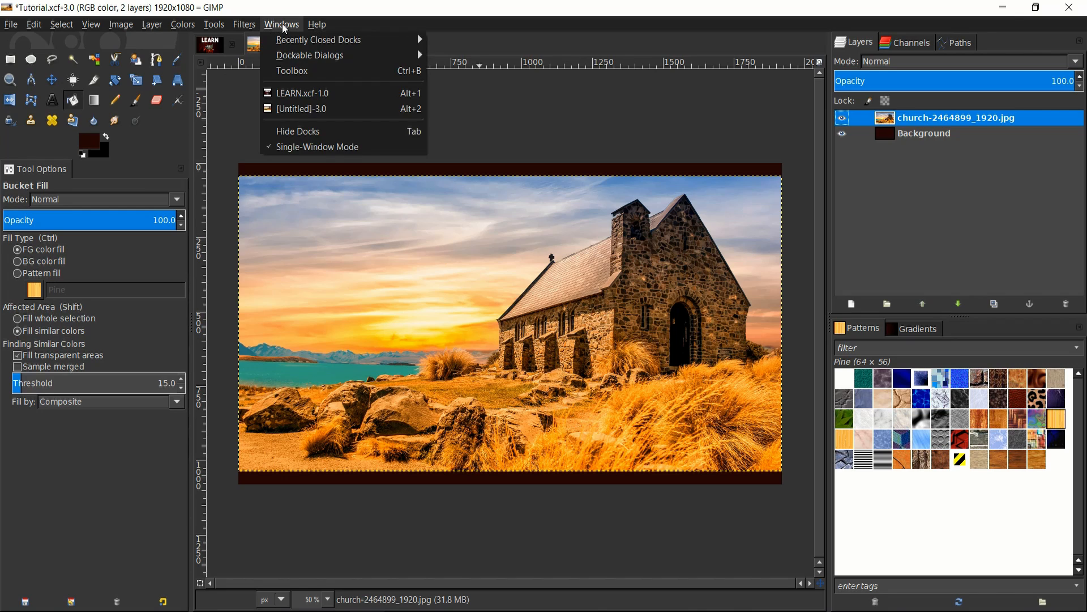
{"action": "mouse_move", "coordinate": [293, 56]}
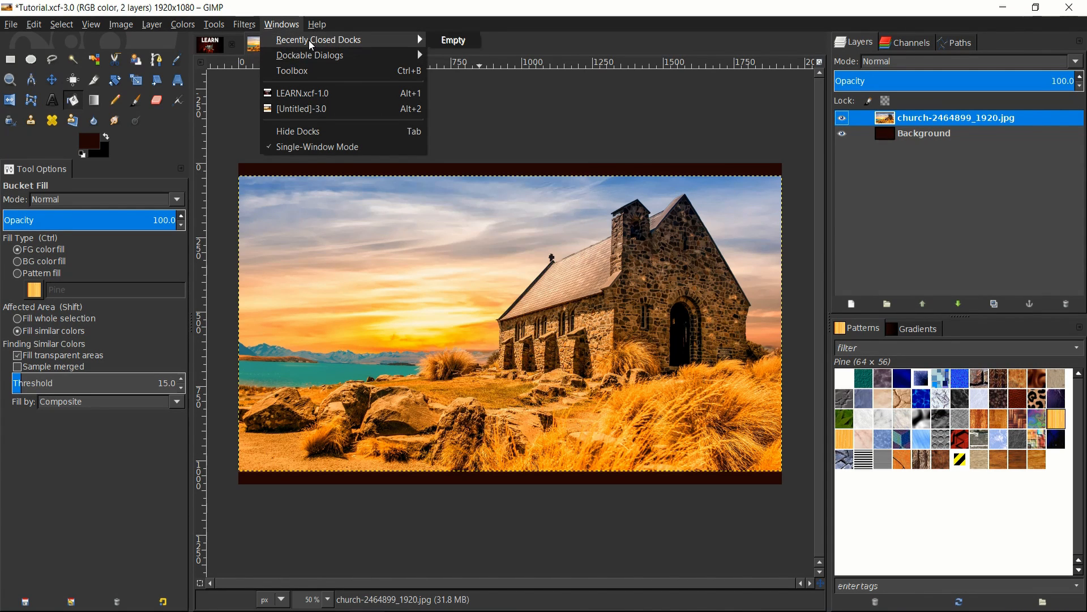
{"action": "left_click", "coordinate": [275, 13]}
Step: Activate the Rectangle Select tool and make the church photo the active layer
{"action": "key", "text": "r"}
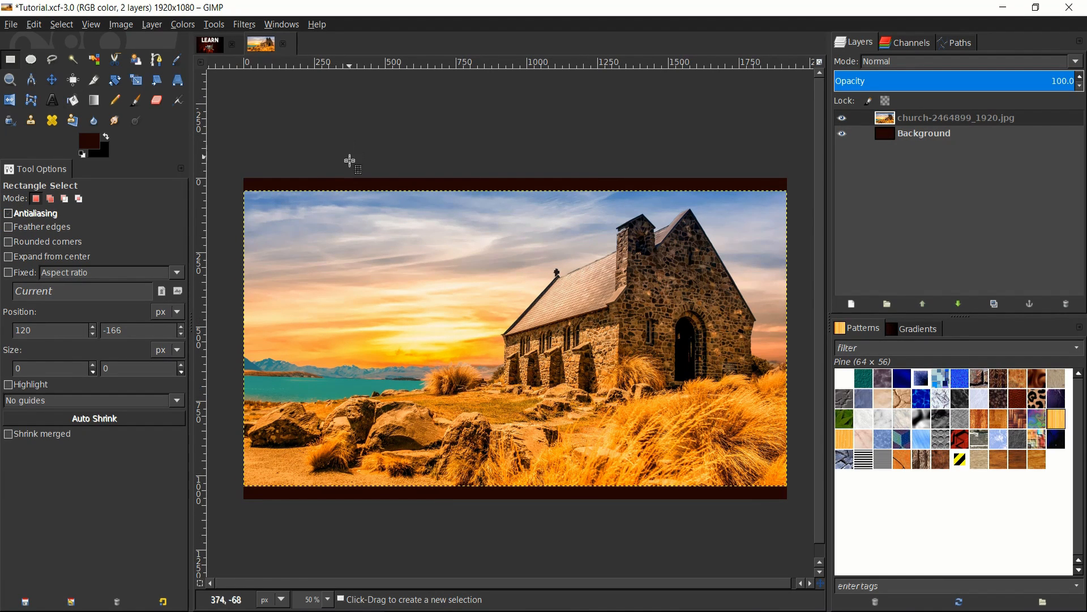
{"action": "left_click", "coordinate": [946, 117]}
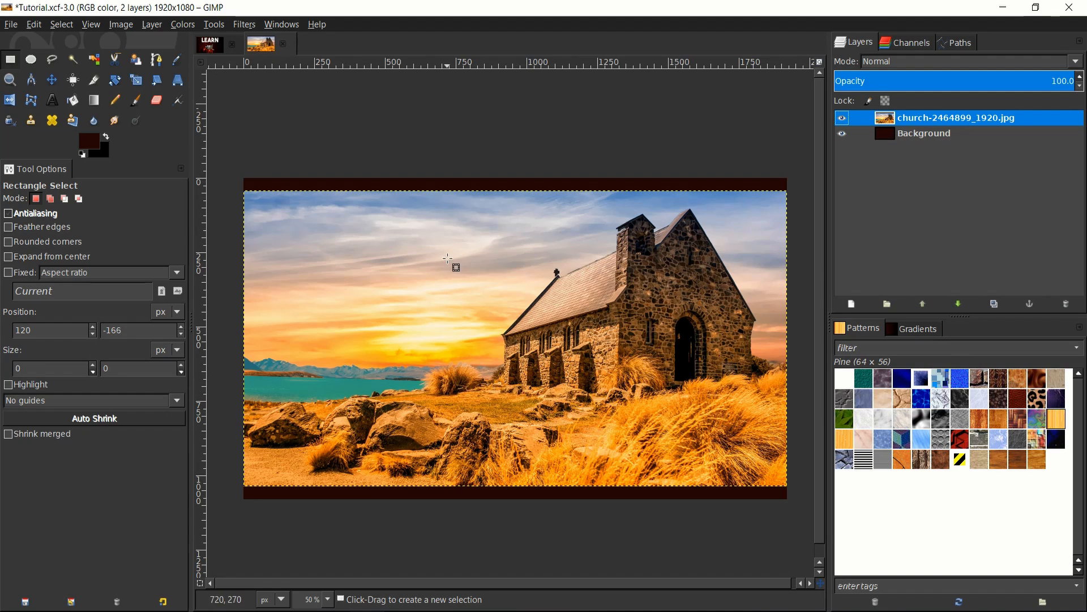
Step: Try a canvas width of 2500 px with linked proportional height in the Canvas Size settings, and discard the change
{"action": "left_click", "coordinate": [123, 26]}
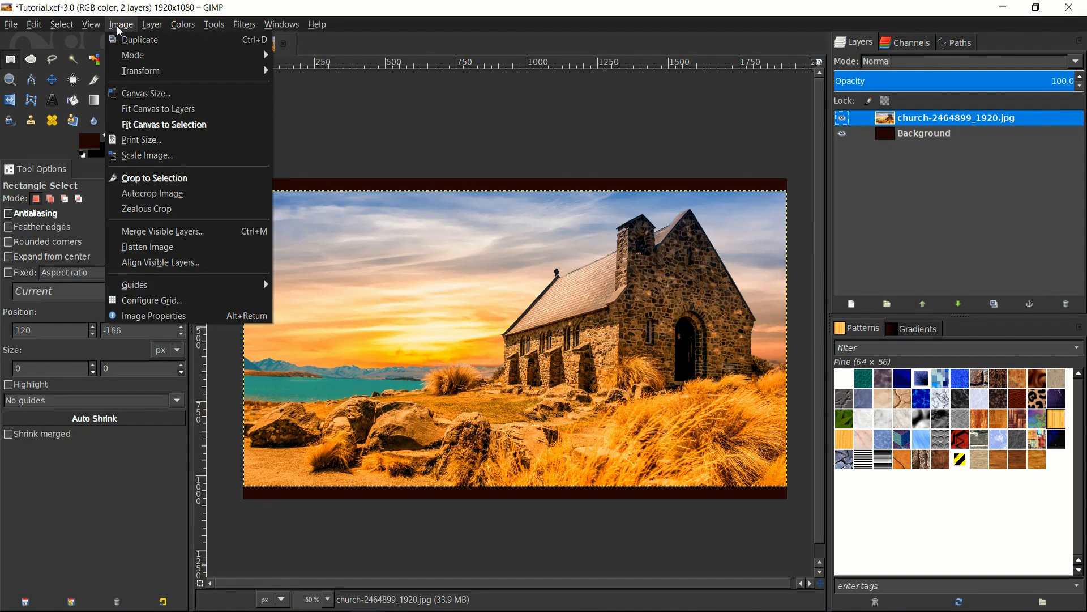
{"action": "left_click", "coordinate": [132, 100]}
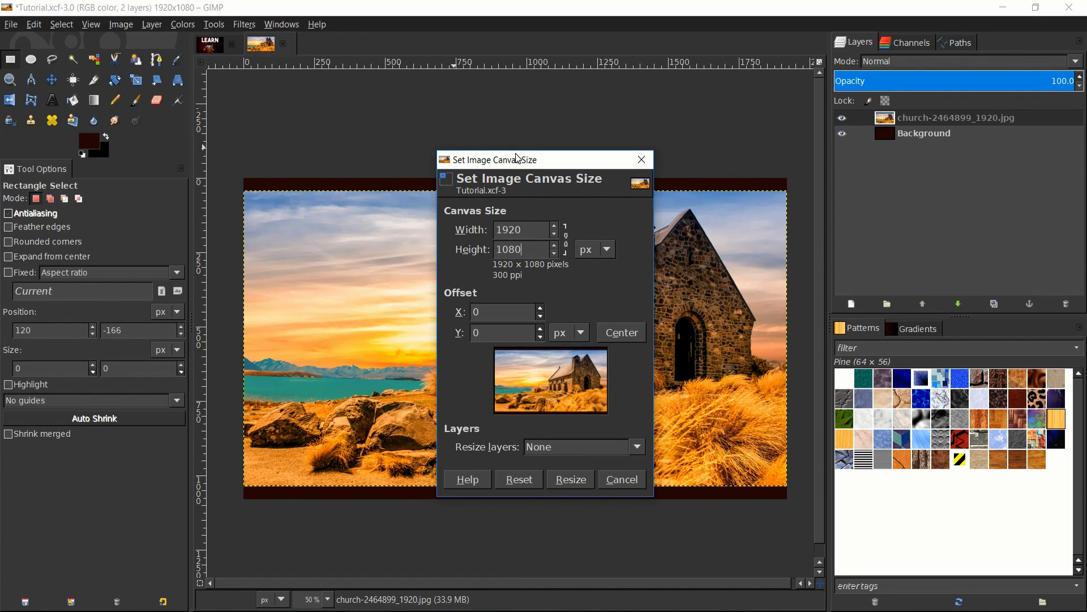
{"action": "left_click_drag", "start_coordinate": [519, 158], "coordinate": [580, 176]}
{"action": "left_click_drag", "start_coordinate": [595, 247], "coordinate": [567, 247]}
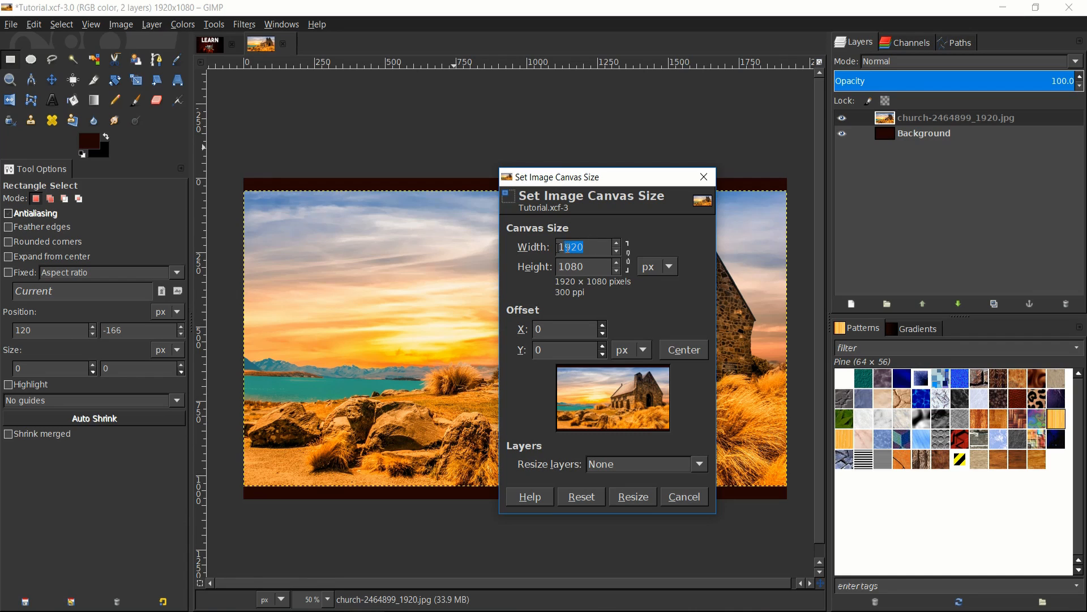
{"action": "left_click", "coordinate": [628, 257]}
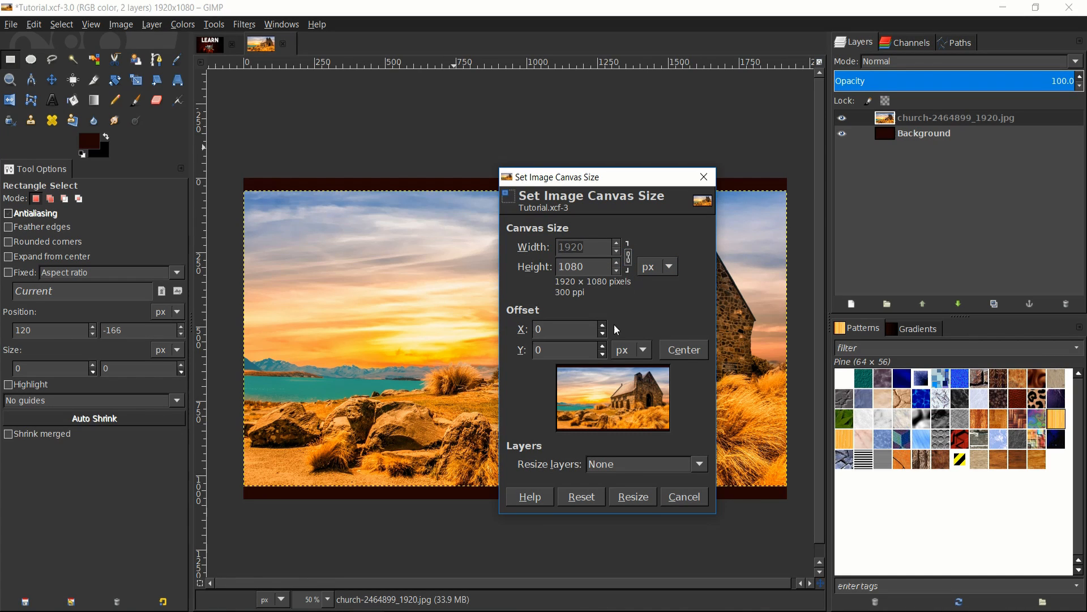
{"action": "left_click", "coordinate": [605, 245]}
{"action": "left_click_drag", "start_coordinate": [605, 245], "coordinate": [536, 248]}
{"action": "left_click", "coordinate": [587, 263]}
{"action": "key", "text": "shift+Tab"}
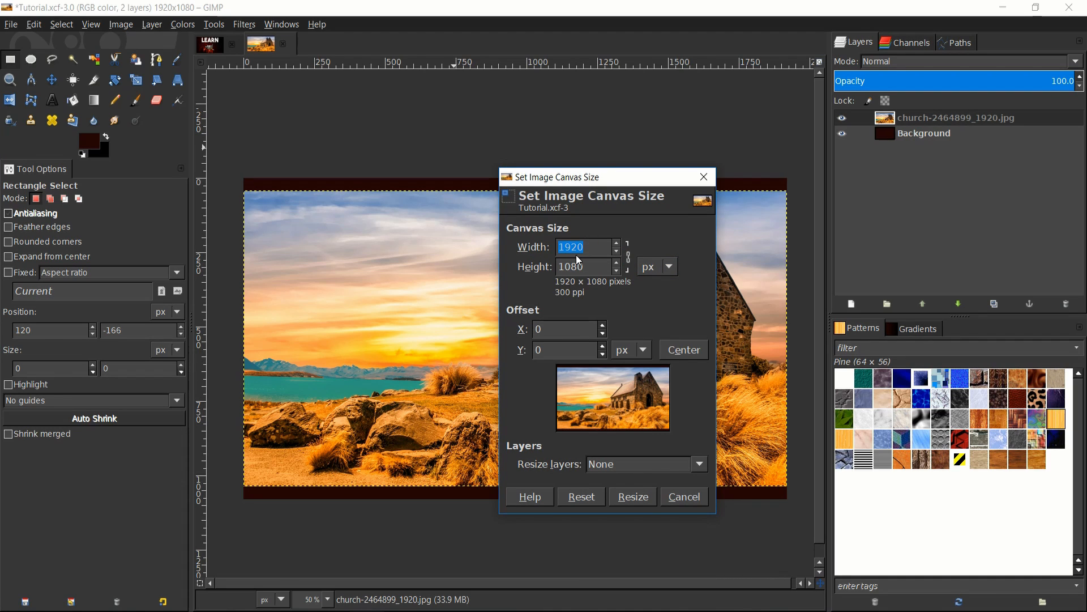
{"action": "type", "text": "2500"}
{"action": "left_click", "coordinate": [629, 256]}
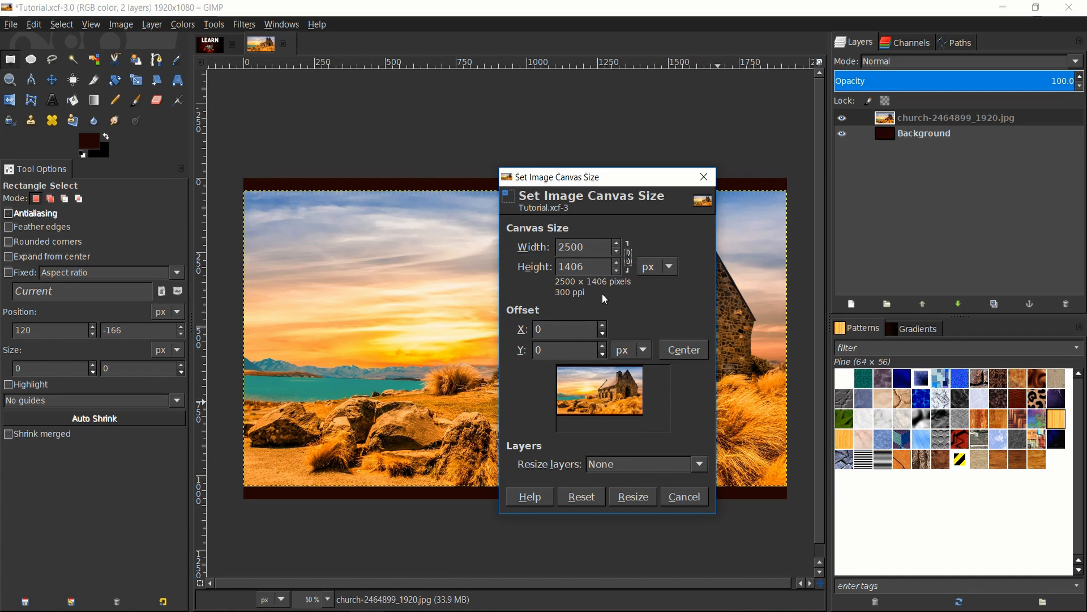
{"action": "left_click", "coordinate": [685, 496]}
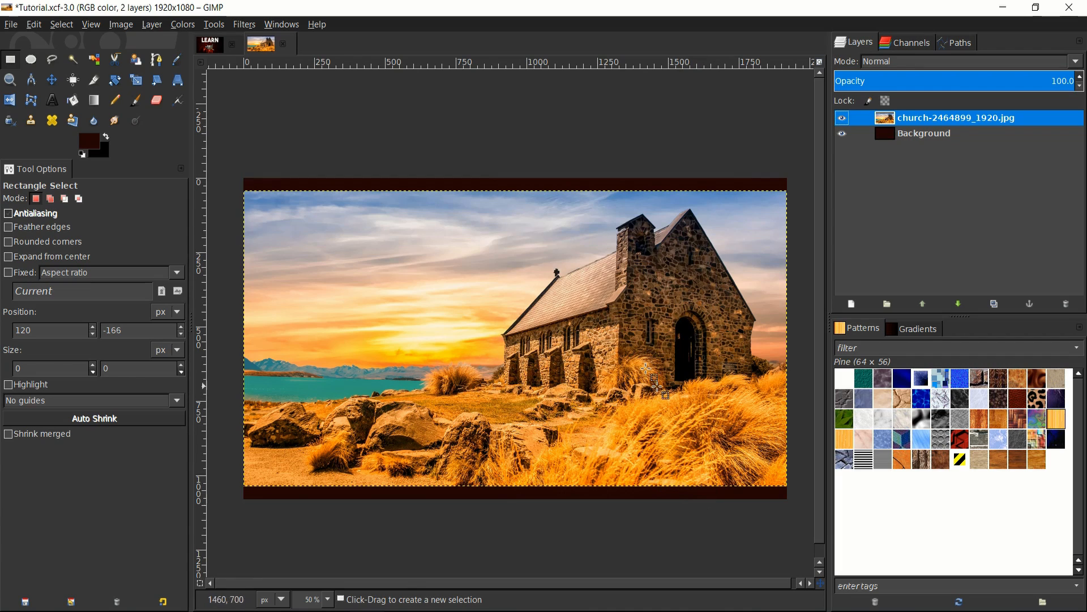
Step: Activate the Pencil tool and set the foreground color to blue 20029f
{"action": "left_click", "coordinate": [116, 102]}
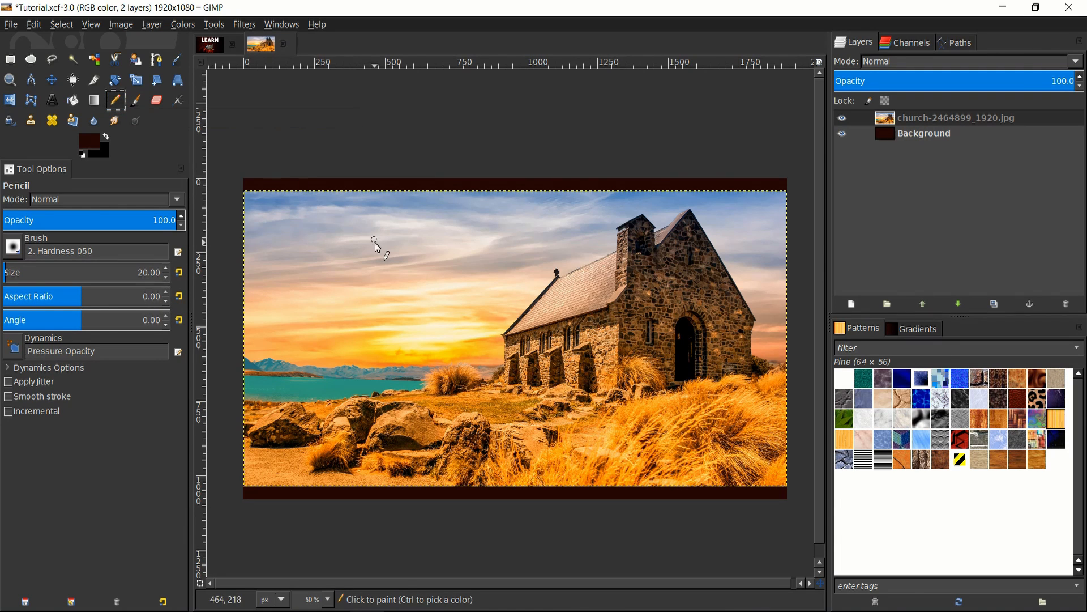
{"action": "scroll", "coordinate": [380, 241], "scroll_direction": "down", "scroll_amount": 2}
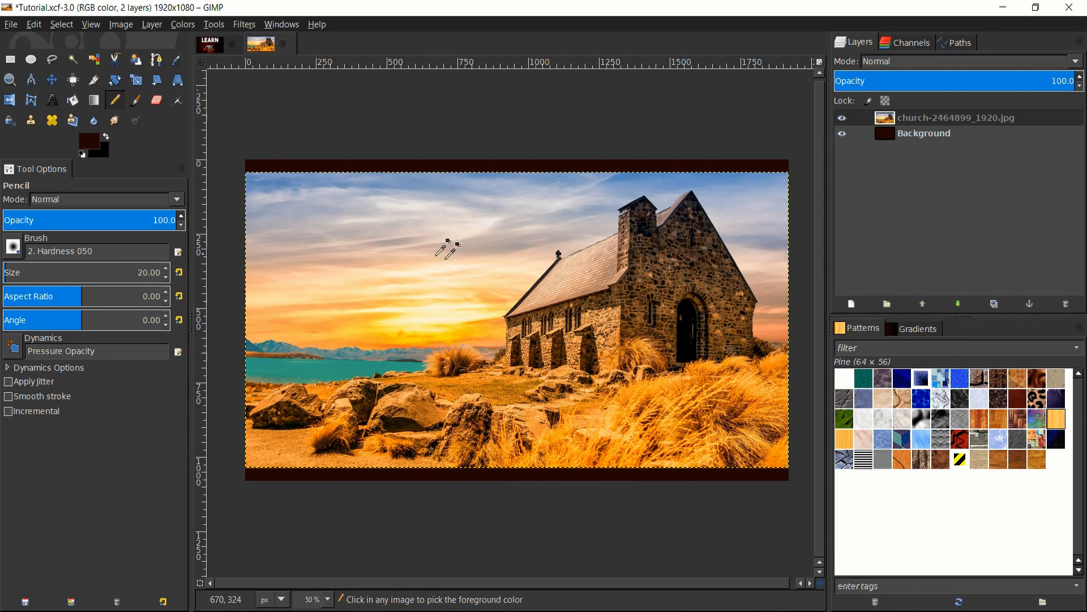
{"action": "scroll", "coordinate": [481, 295], "scroll_direction": "up", "scroll_amount": 2}
{"action": "scroll", "coordinate": [486, 291], "scroll_direction": "up", "scroll_amount": 3}
{"action": "scroll", "coordinate": [442, 245], "scroll_direction": "down", "scroll_amount": 3}
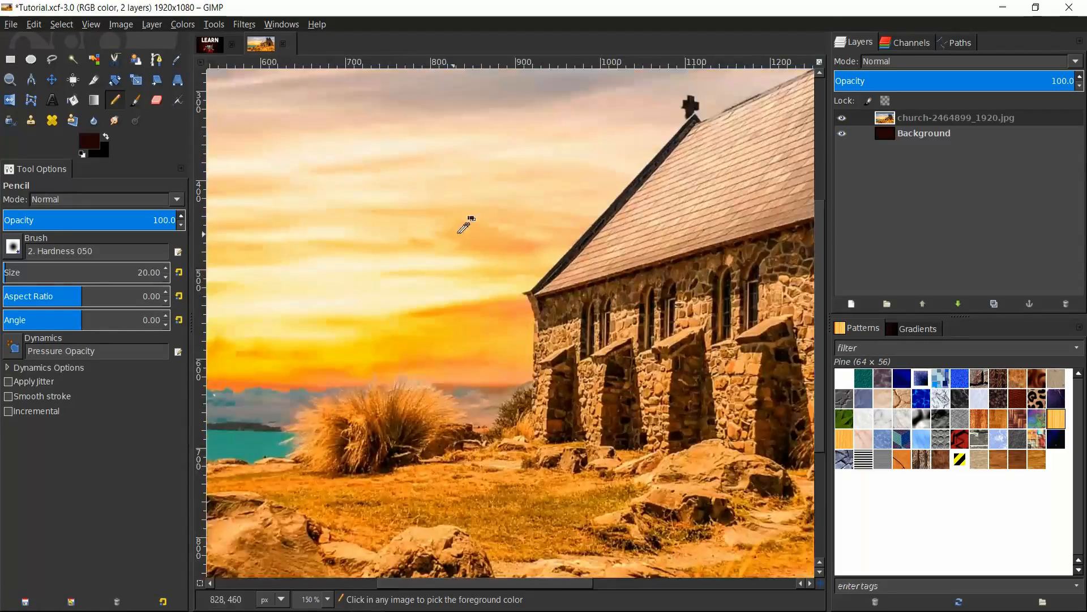
{"action": "scroll", "coordinate": [461, 220], "scroll_direction": "up", "scroll_amount": 2}
{"action": "scroll", "coordinate": [477, 297], "scroll_direction": "up", "scroll_amount": 1}
{"action": "scroll", "coordinate": [481, 271], "scroll_direction": "down", "scroll_amount": 3}
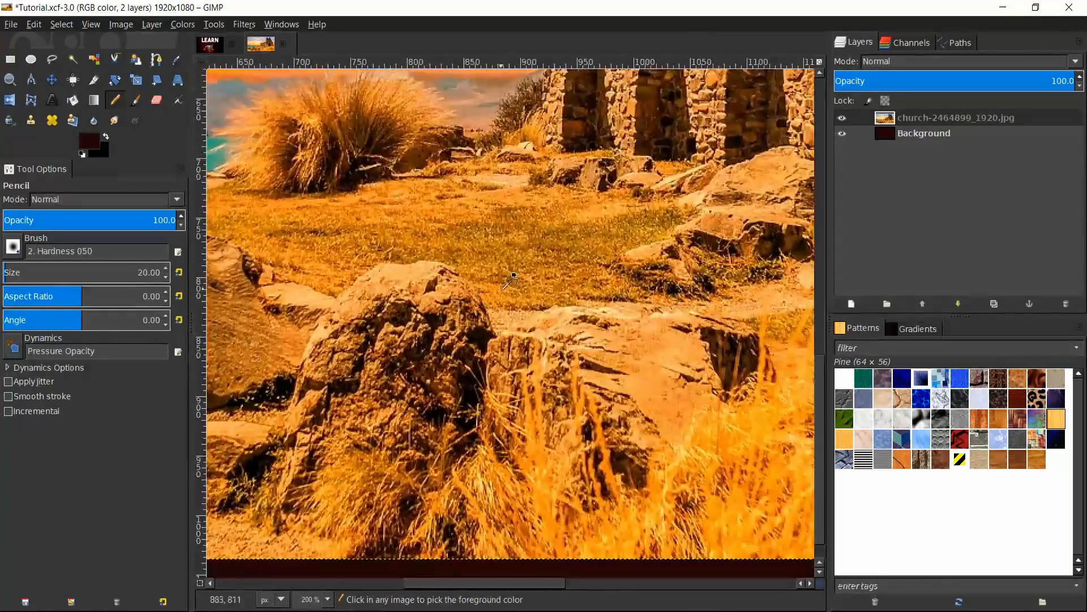
{"action": "scroll", "coordinate": [492, 238], "scroll_direction": "down", "scroll_amount": 3}
{"action": "scroll", "coordinate": [486, 244], "scroll_direction": "up", "scroll_amount": 1}
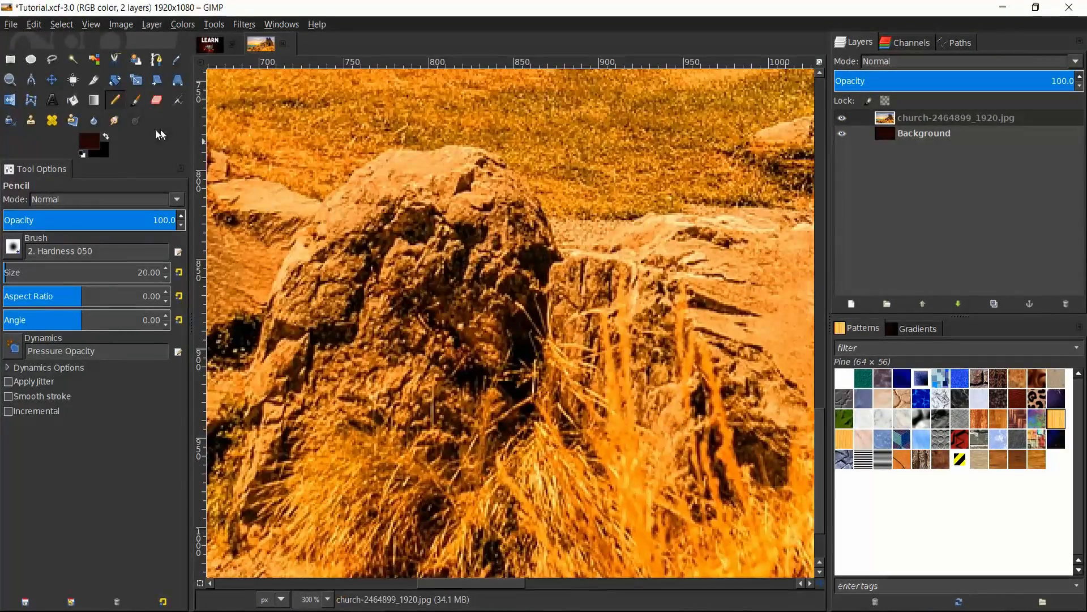
{"action": "left_click", "coordinate": [81, 142]}
{"action": "left_click_drag", "start_coordinate": [288, 254], "coordinate": [248, 186]}
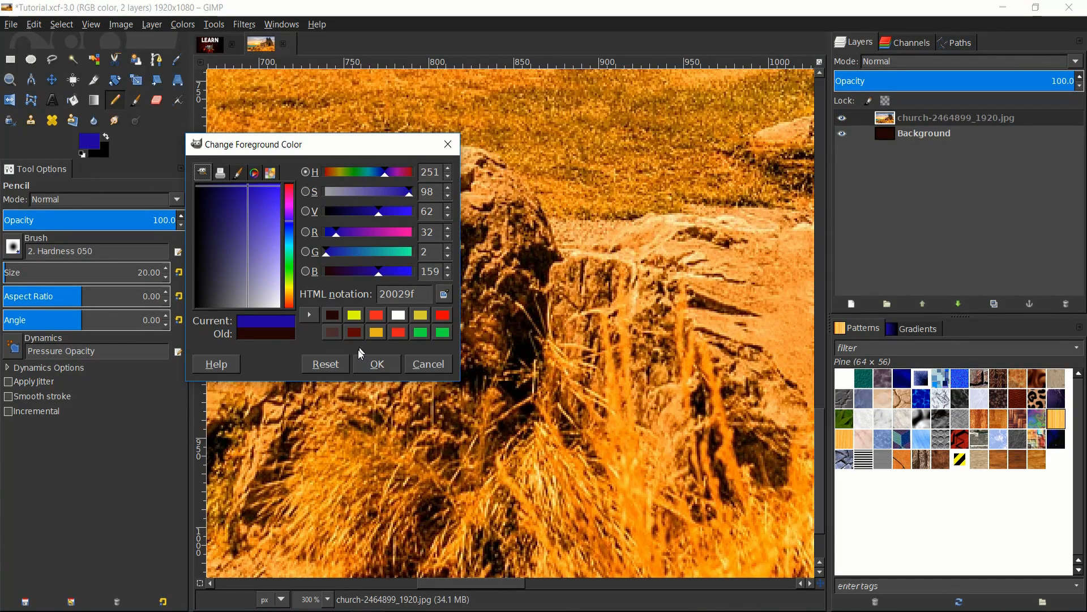
{"action": "left_click", "coordinate": [369, 363]}
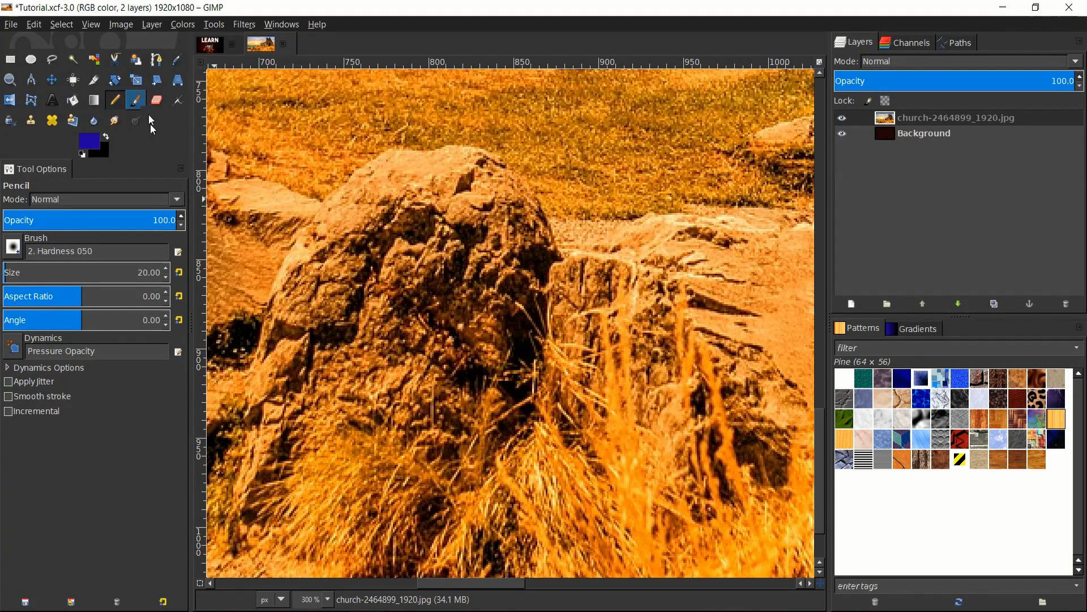
Step: Look through the options of the Paintbrush, Bucket Fill and Blend tools, and return to the Pencil
{"action": "left_click", "coordinate": [135, 101]}
{"action": "left_click", "coordinate": [74, 100]}
{"action": "left_click", "coordinate": [94, 100]}
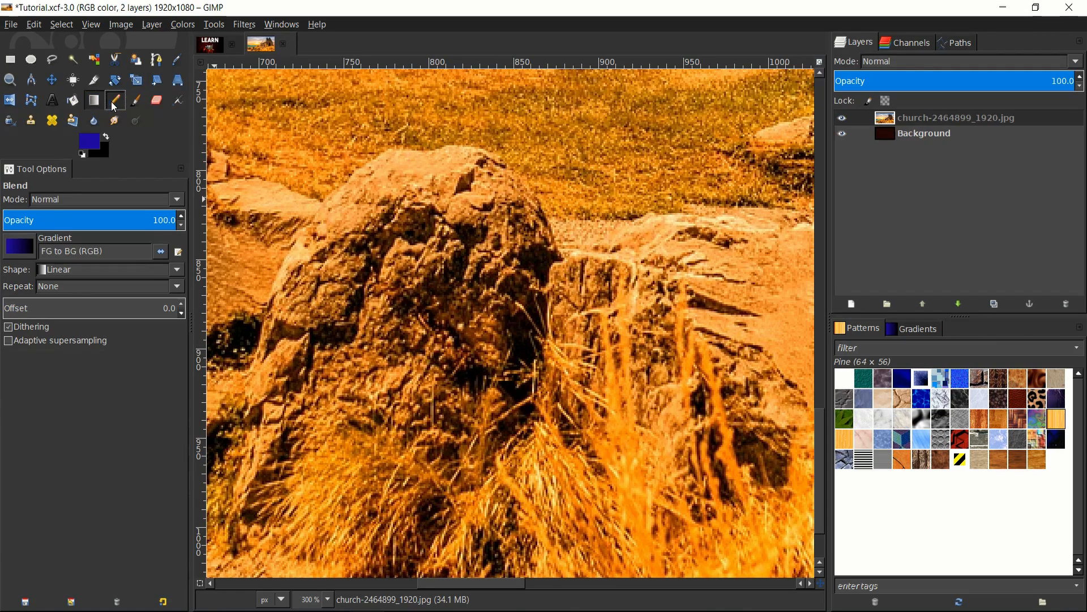
{"action": "left_click", "coordinate": [114, 100]}
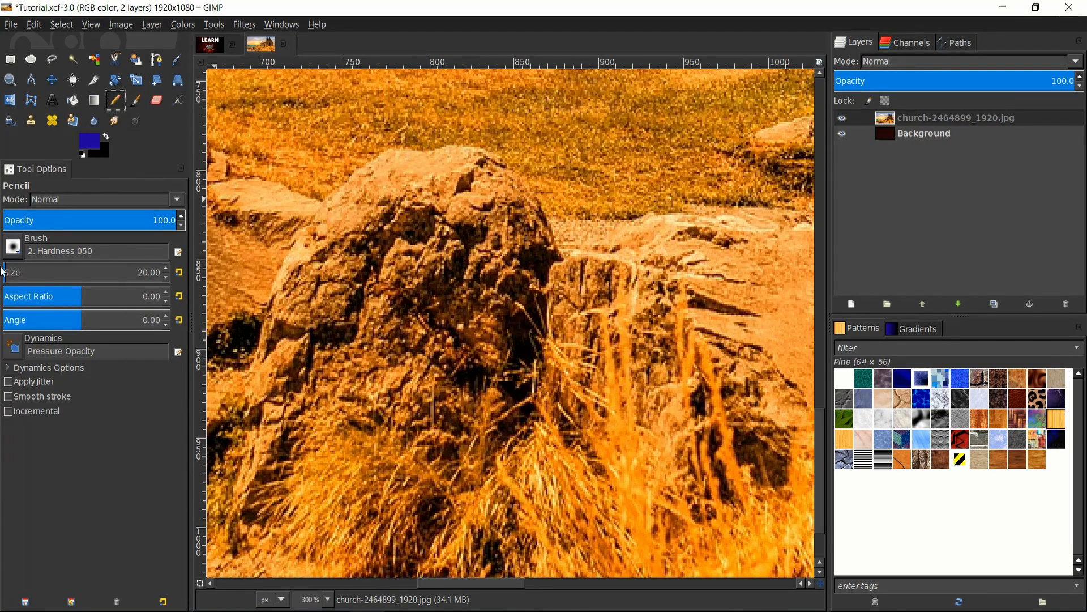
Step: Try a Pencil brush size of 703.87 over the photo, and reduce the size to 11.70
{"action": "left_click_drag", "start_coordinate": [9, 273], "coordinate": [114, 274]}
{"action": "scroll", "coordinate": [482, 285], "scroll_direction": "down", "scroll_amount": 3}
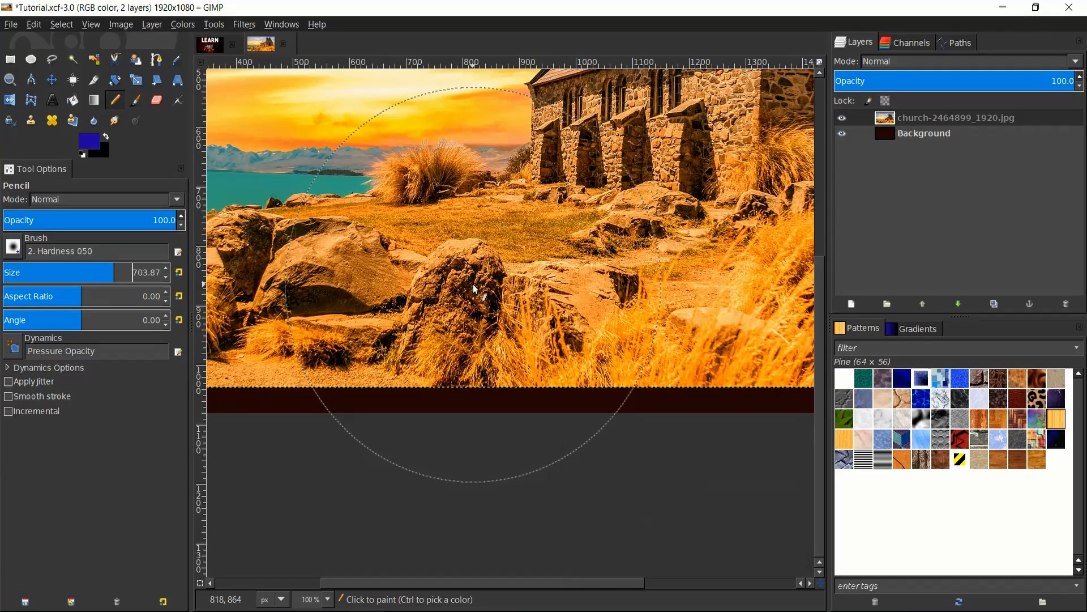
{"action": "left_click_drag", "start_coordinate": [114, 267], "coordinate": [4, 271]}
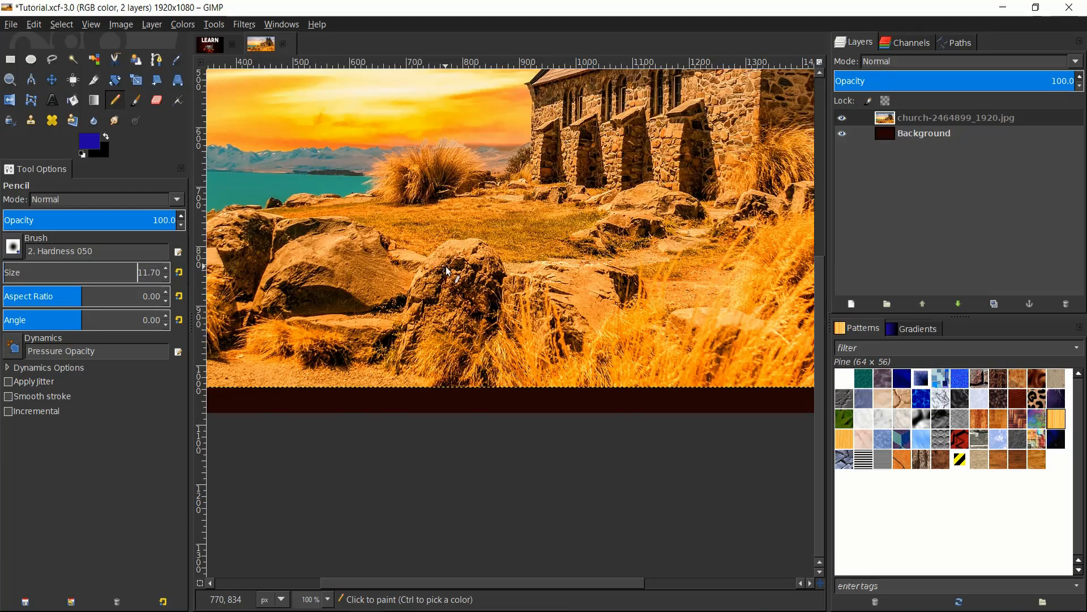
{"action": "scroll", "coordinate": [447, 266], "scroll_direction": "up", "scroll_amount": 4}
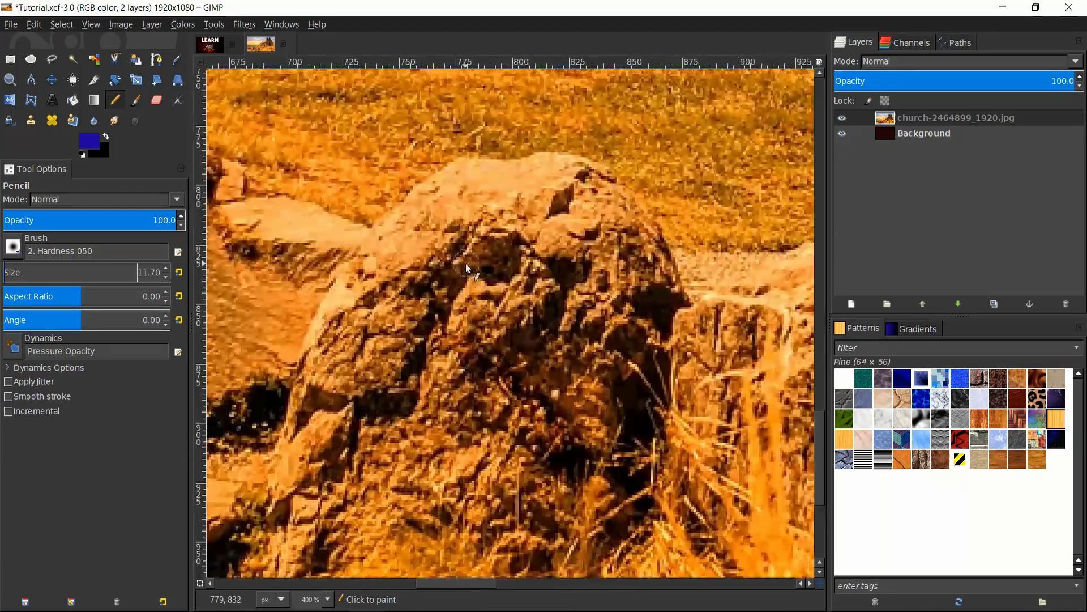
Step: Examine the available brush shapes and the Paintbrush options without changing the brush, ending on the Pencil
{"action": "left_click", "coordinate": [13, 248]}
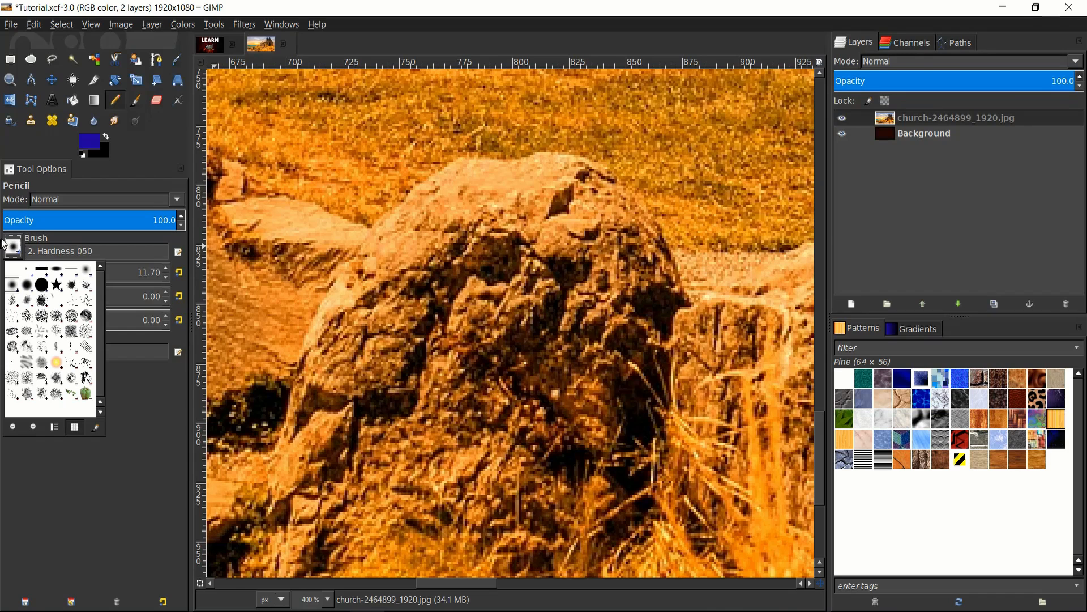
{"action": "left_click", "coordinate": [17, 258]}
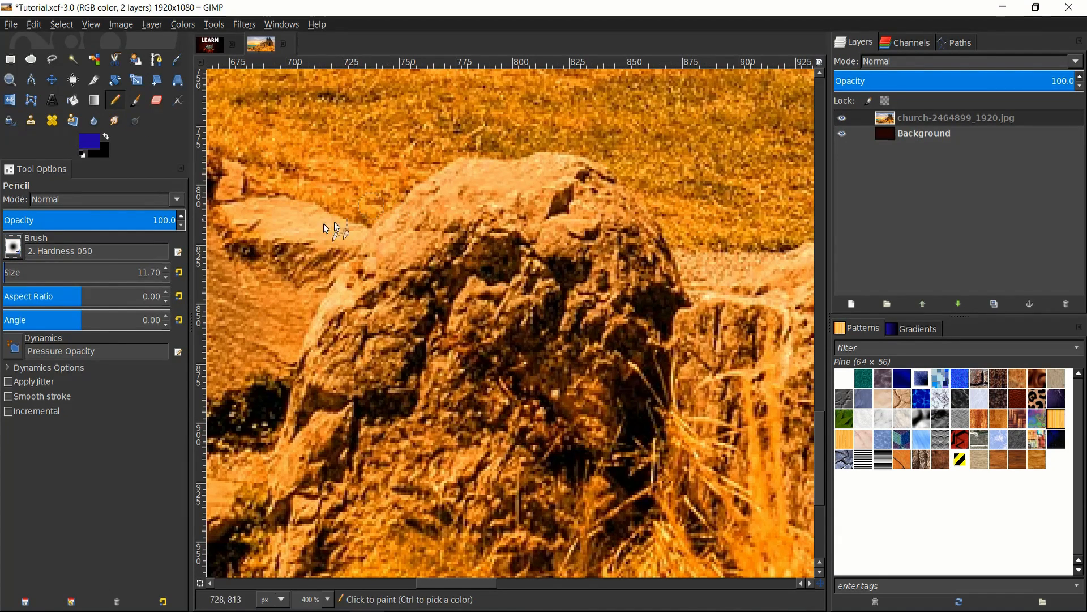
{"action": "left_click", "coordinate": [136, 102]}
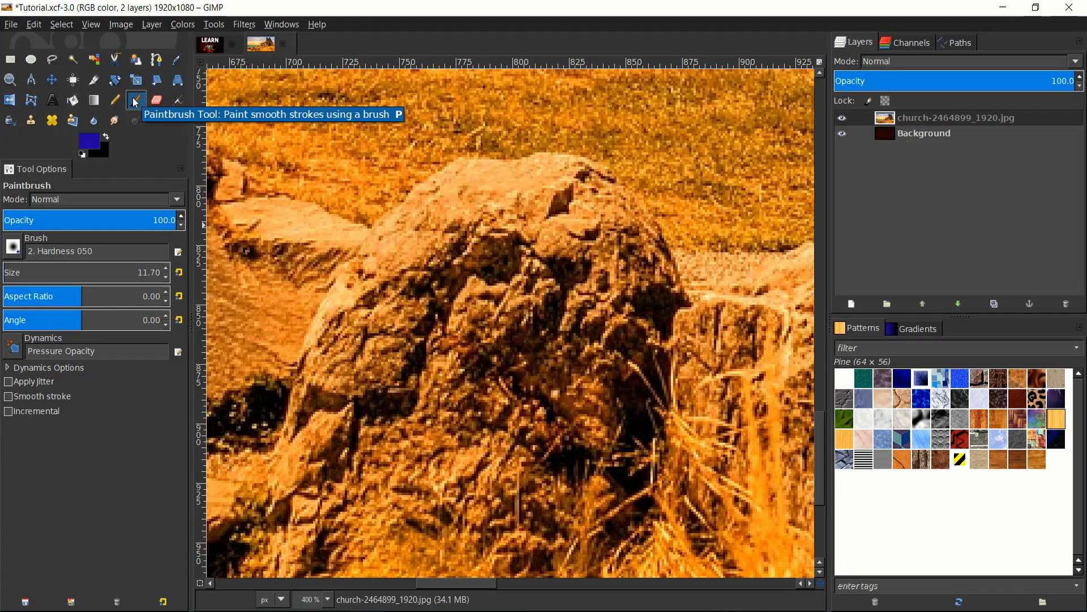
{"action": "left_click", "coordinate": [113, 103]}
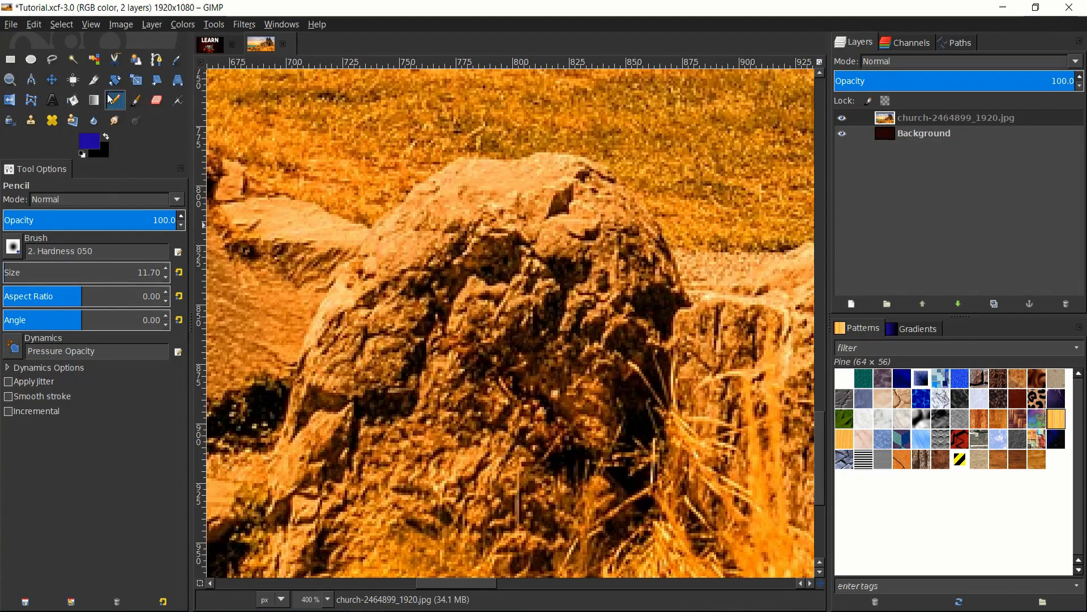
Step: Draw a short blue Pencil stroke about 40 px wide along the upper left edge of the rounded foreground rock
{"action": "left_click_drag", "start_coordinate": [499, 247], "coordinate": [543, 259]}
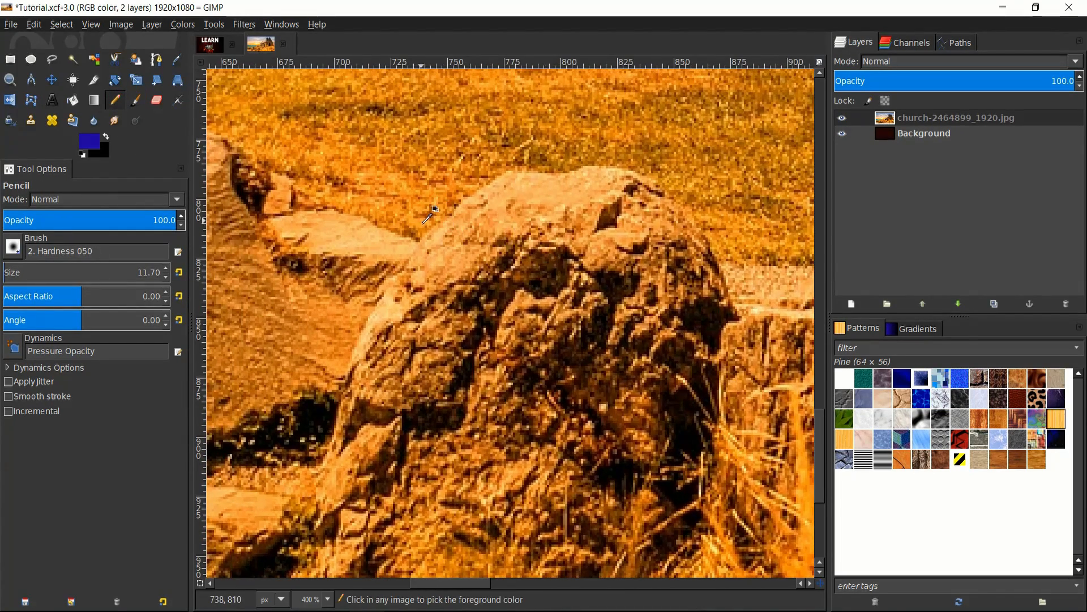
{"action": "scroll", "coordinate": [424, 232], "scroll_direction": "up", "scroll_amount": 1}
{"action": "scroll", "coordinate": [439, 249], "scroll_direction": "up", "scroll_amount": 10}
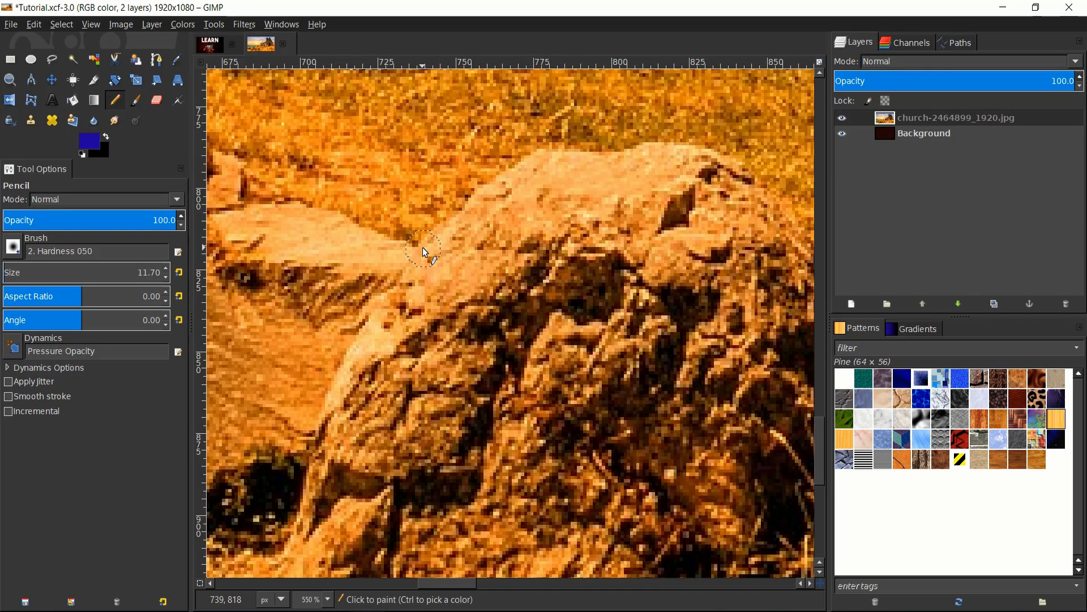
{"action": "scroll", "coordinate": [411, 309], "scroll_direction": "down", "scroll_amount": 2}
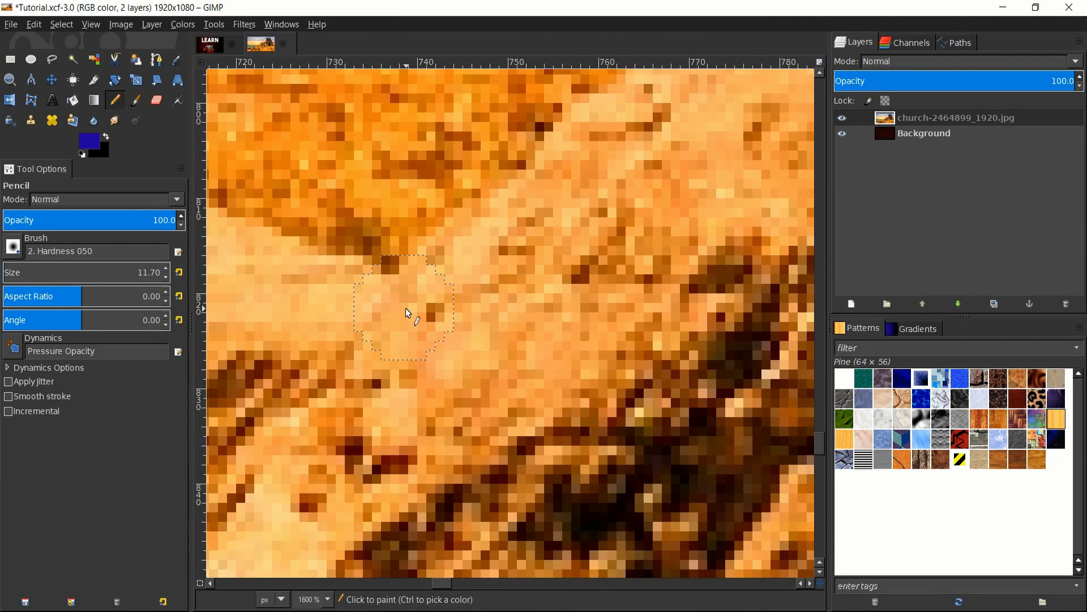
{"action": "mouse_move", "coordinate": [420, 309]}
{"action": "left_mouse_down"}
{"action": "mouse_move", "coordinate": [555, 244]}
{"action": "mouse_move", "coordinate": [622, 187]}
{"action": "mouse_move", "coordinate": [683, 165]}
{"action": "left_mouse_up"}
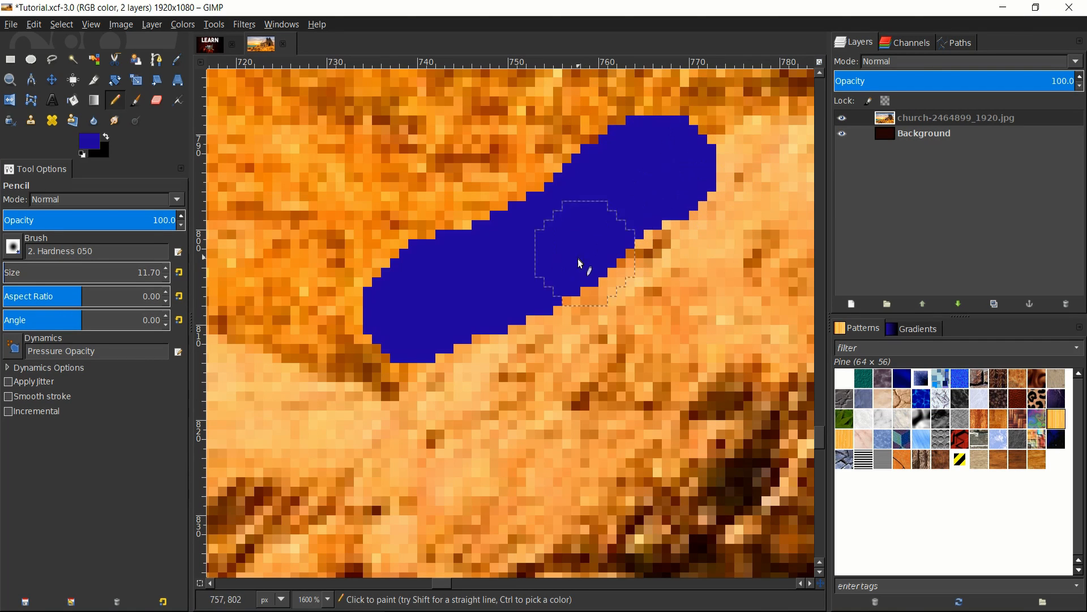
{"action": "scroll", "coordinate": [588, 263], "scroll_direction": "down", "scroll_amount": 2}
{"action": "left_click_drag", "start_coordinate": [598, 254], "coordinate": [509, 283]}
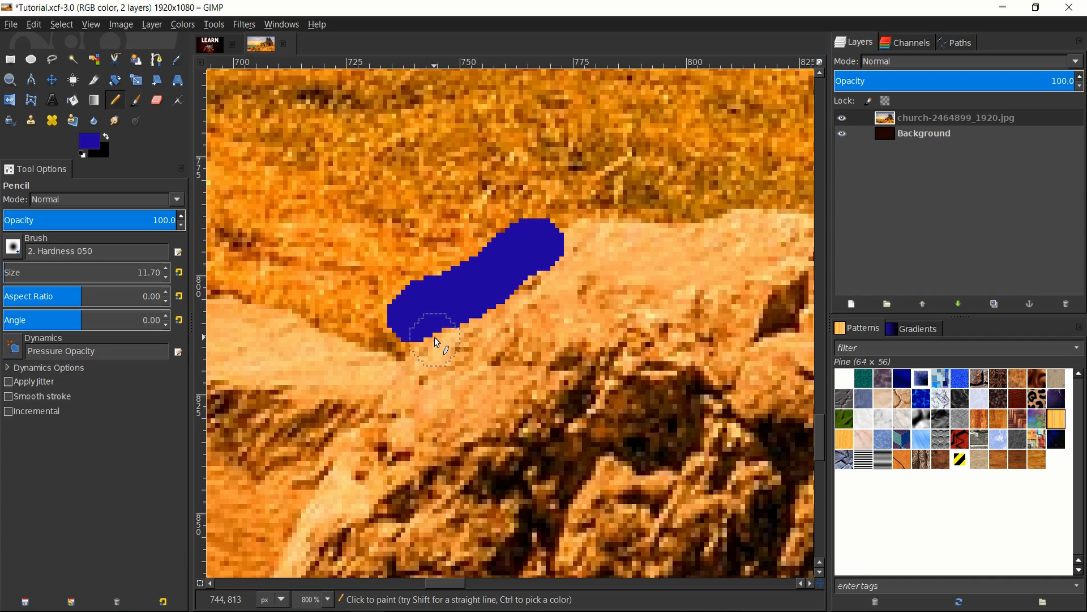
Step: Paint a wavy blue Paintbrush stroke along the top of the rounded rock and compare its edges with the Pencil stroke
{"action": "left_click", "coordinate": [135, 100]}
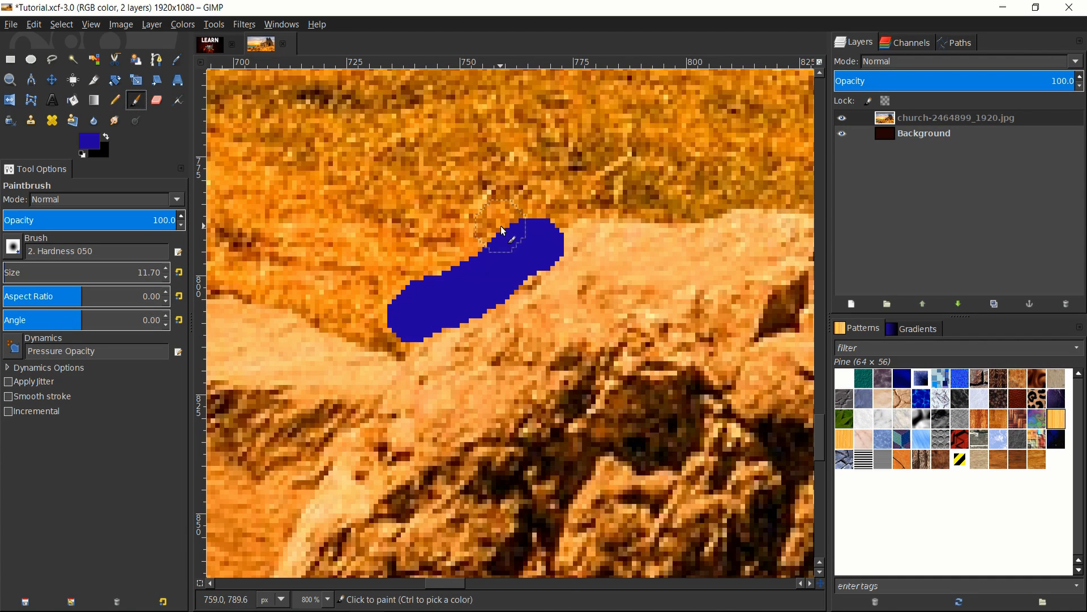
{"action": "mouse_move", "coordinate": [602, 235]}
{"action": "left_mouse_down"}
{"action": "mouse_move", "coordinate": [481, 237]}
{"action": "mouse_move", "coordinate": [538, 249]}
{"action": "mouse_move", "coordinate": [689, 218]}
{"action": "mouse_move", "coordinate": [787, 282]}
{"action": "left_mouse_up"}
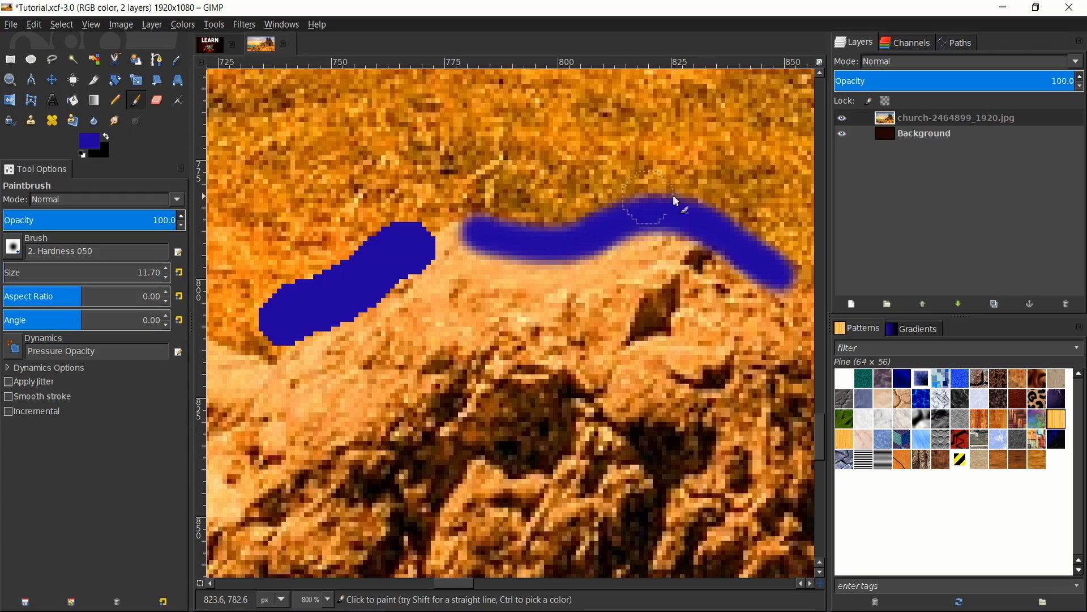
{"action": "scroll", "coordinate": [583, 222], "scroll_direction": "down", "scroll_amount": 6, "text": "ctrl"}
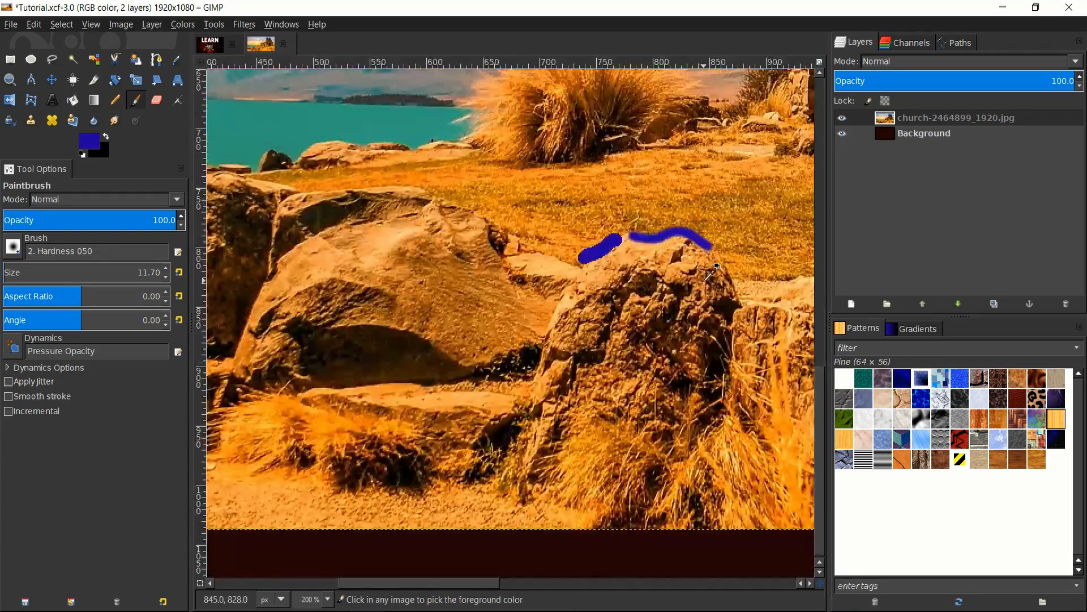
{"action": "scroll", "coordinate": [701, 282], "scroll_direction": "up", "scroll_amount": 1, "text": "ctrl"}
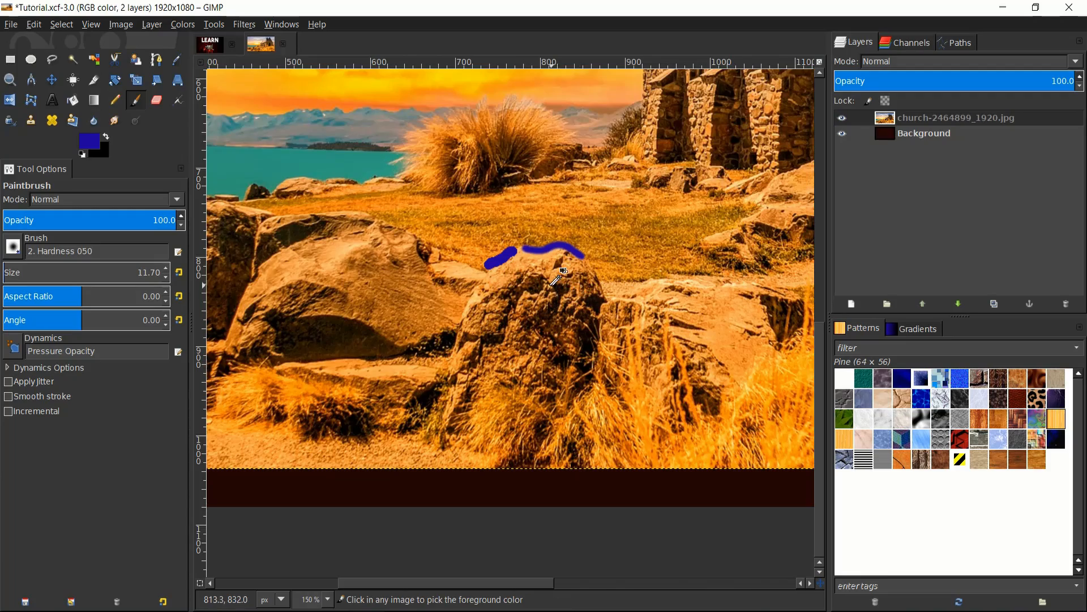
{"action": "scroll", "coordinate": [579, 290], "scroll_direction": "up", "scroll_amount": 6}
{"action": "left_click_drag", "start_coordinate": [557, 299], "coordinate": [645, 397]}
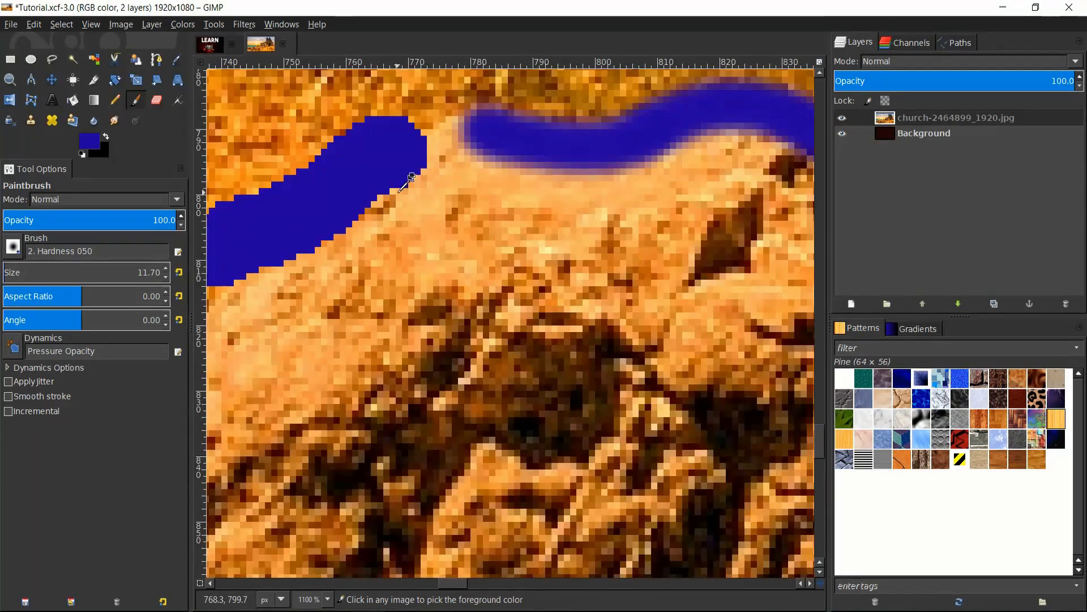
{"action": "left_click_drag", "start_coordinate": [470, 156], "coordinate": [435, 254]}
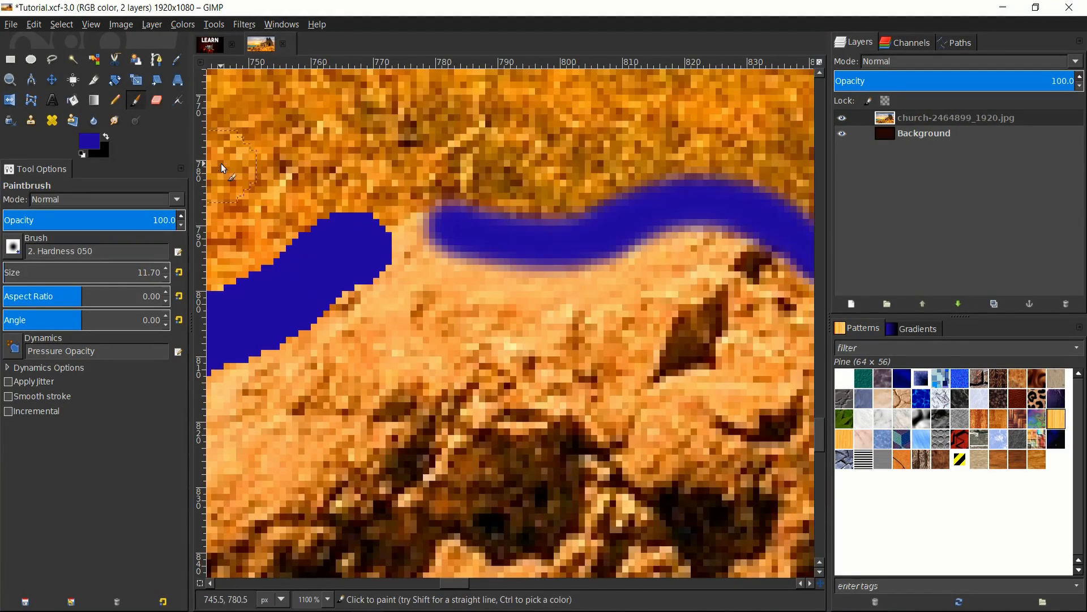
{"action": "left_click", "coordinate": [115, 100]}
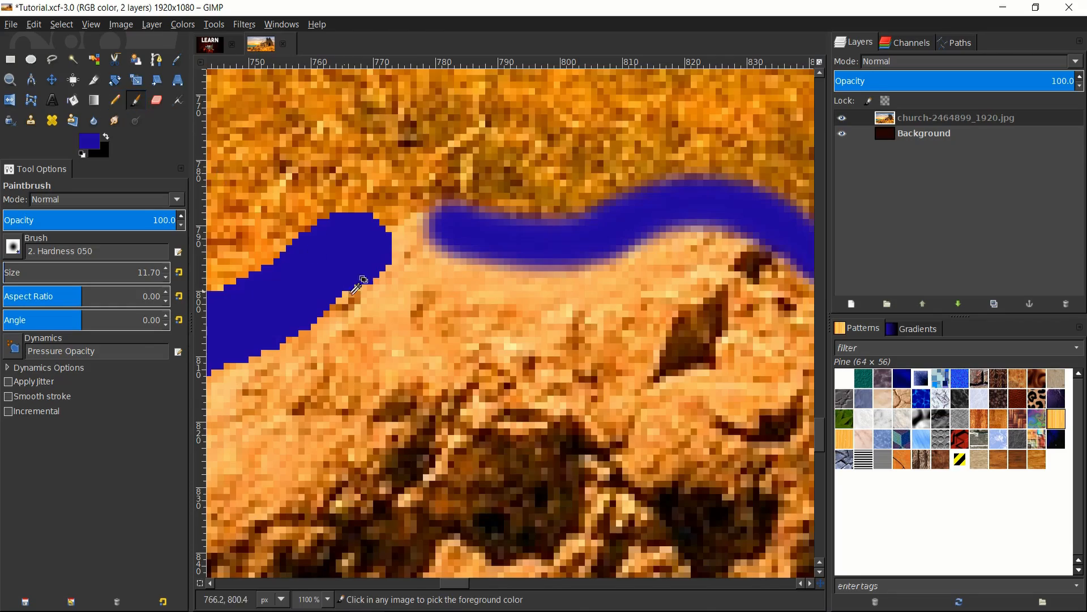
{"action": "scroll", "coordinate": [628, 276], "scroll_direction": "down", "scroll_amount": 8}
{"action": "mouse_move", "coordinate": [629, 276]}
{"action": "left_mouse_down"}
{"action": "mouse_move", "coordinate": [674, 345]}
{"action": "mouse_move", "coordinate": [739, 364]}
{"action": "mouse_move", "coordinate": [743, 435]}
{"action": "left_mouse_up"}
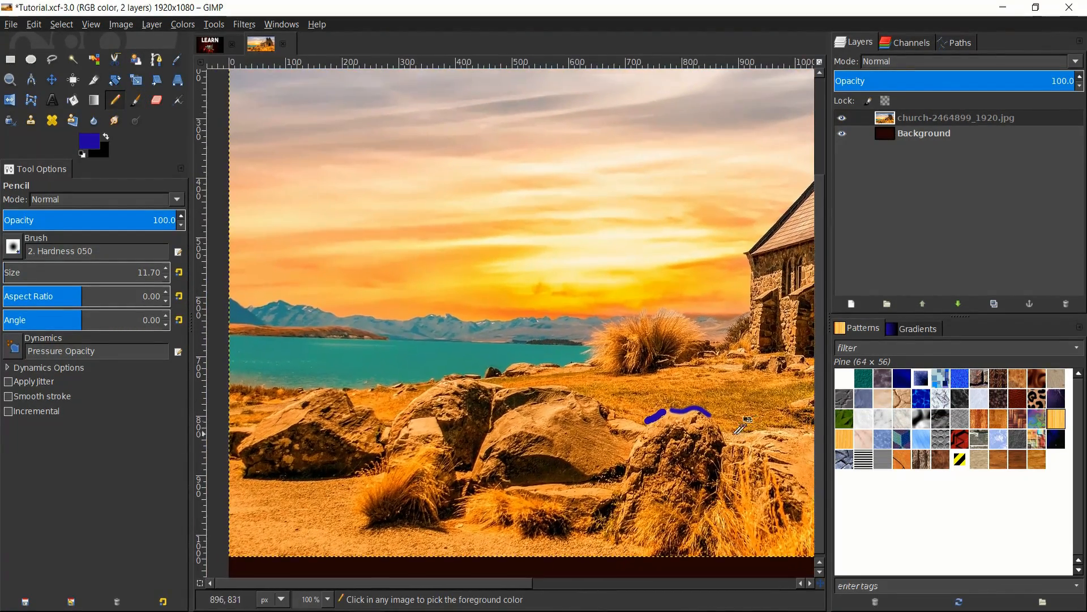
Step: Create an empty text box in the sky above the lake and size it to about 221 × 83 px
{"action": "left_click", "coordinate": [53, 101]}
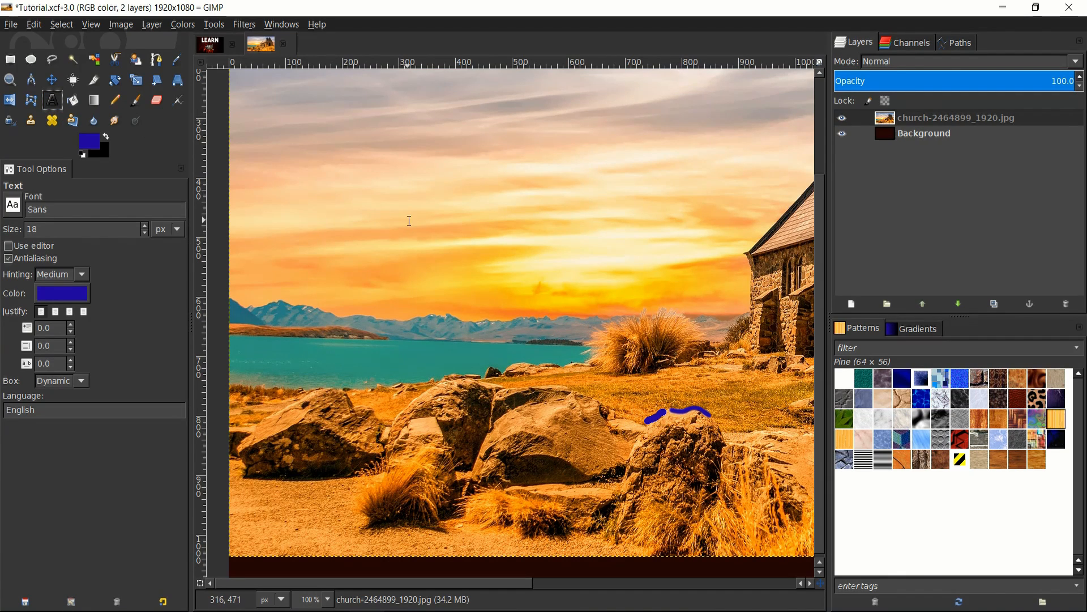
{"action": "left_click", "coordinate": [428, 230]}
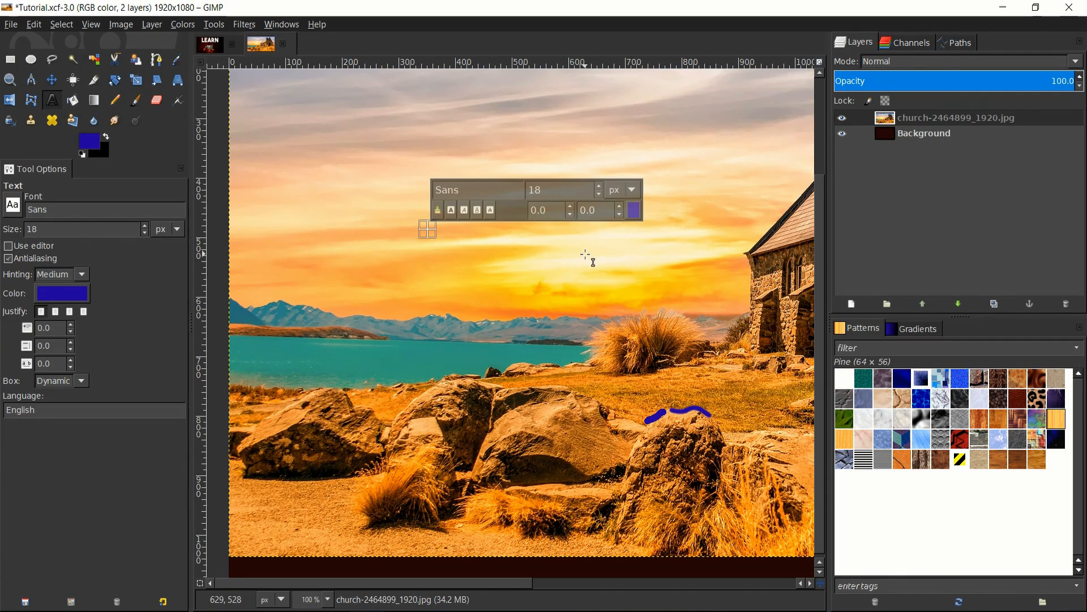
{"action": "scroll", "coordinate": [397, 236], "scroll_direction": "up", "scroll_amount": 3, "text": "ctrl"}
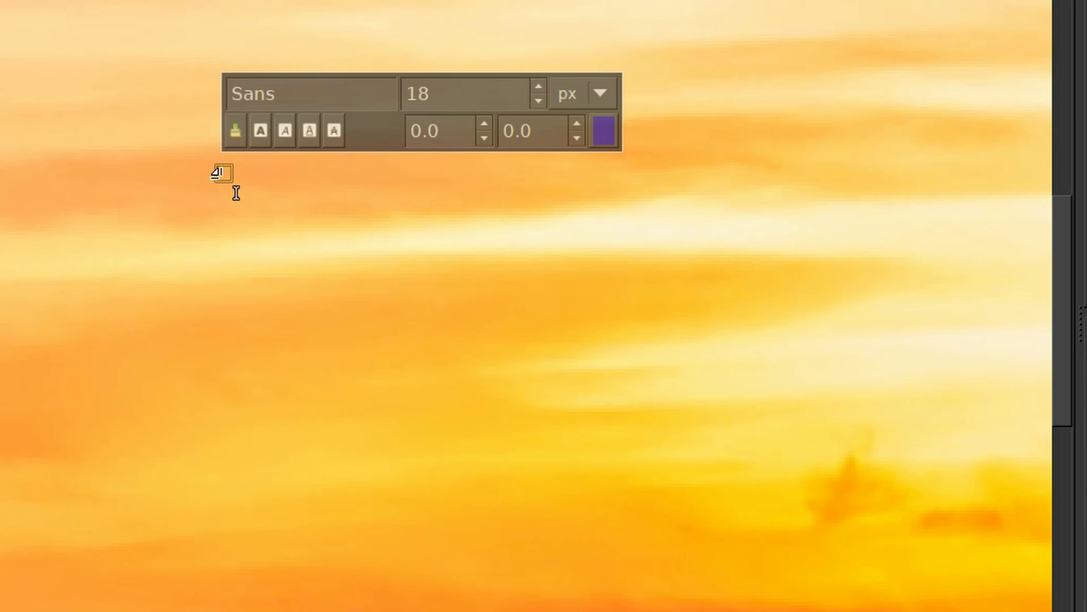
{"action": "left_click_drag", "start_coordinate": [236, 193], "coordinate": [937, 496]}
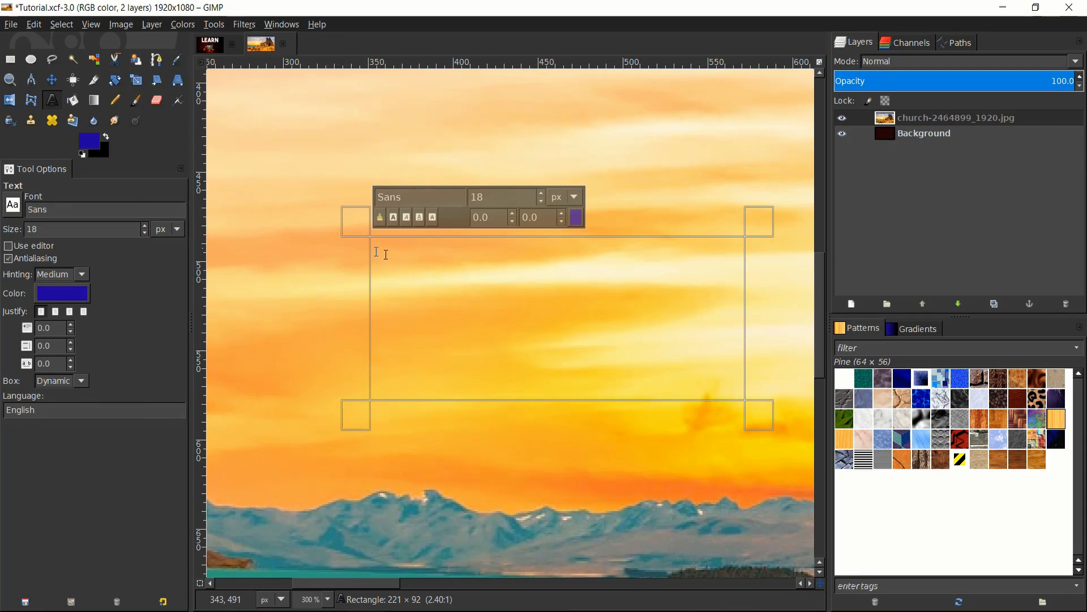
{"action": "scroll", "coordinate": [682, 331], "scroll_direction": "down", "scroll_amount": 1}
{"action": "left_click_drag", "start_coordinate": [787, 220], "coordinate": [670, 281]}
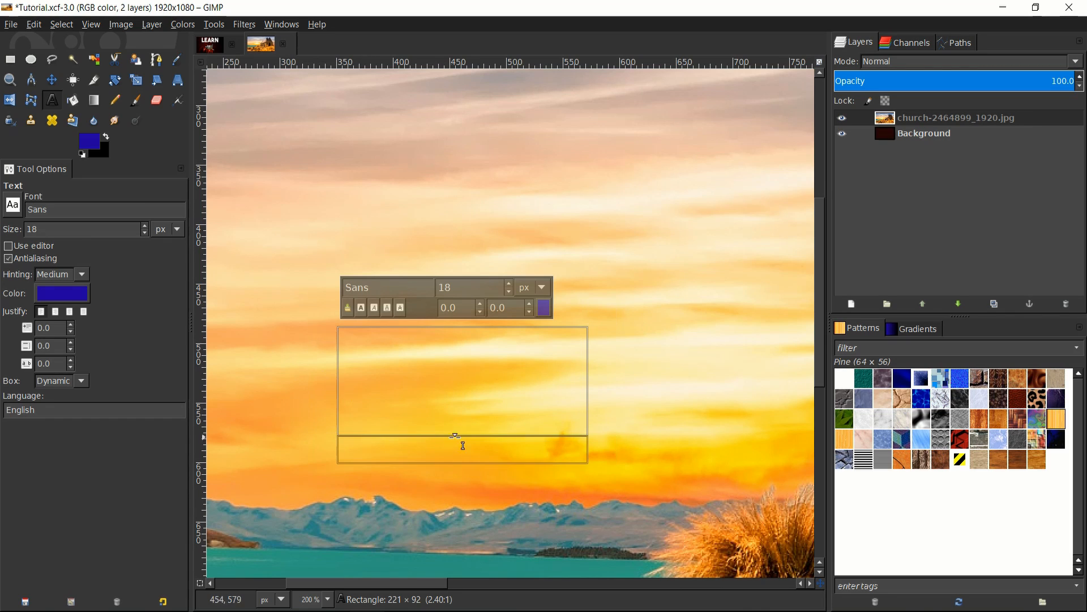
{"action": "left_click_drag", "start_coordinate": [453, 438], "coordinate": [508, 427]}
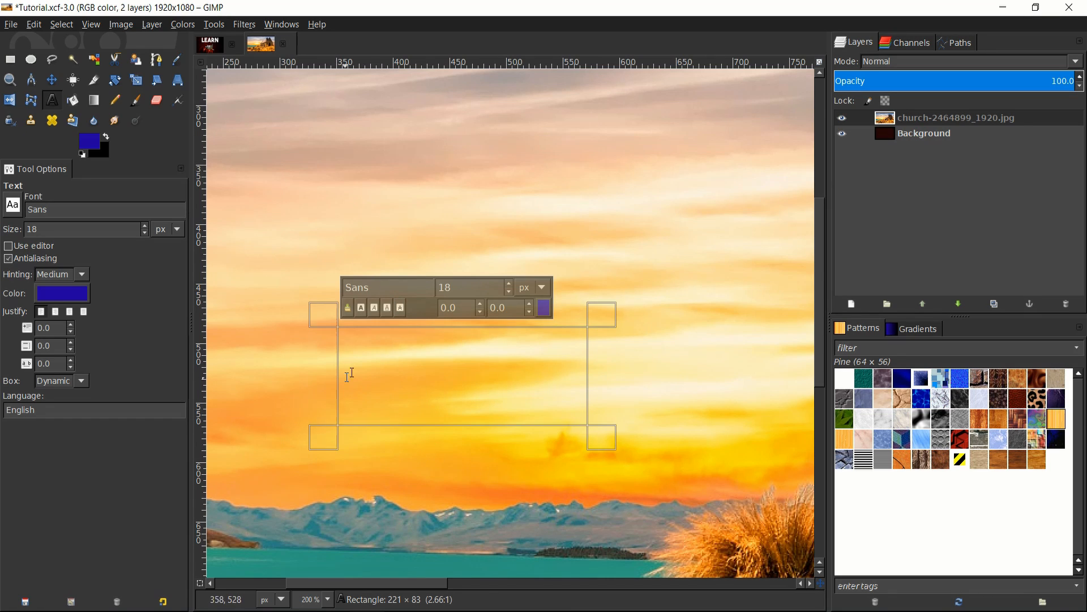
Step: Examine the font, size and color settings of the text box without changing them
{"action": "double_click", "coordinate": [389, 288]}
{"action": "key", "text": "Tab"}
{"action": "left_click", "coordinate": [544, 310]}
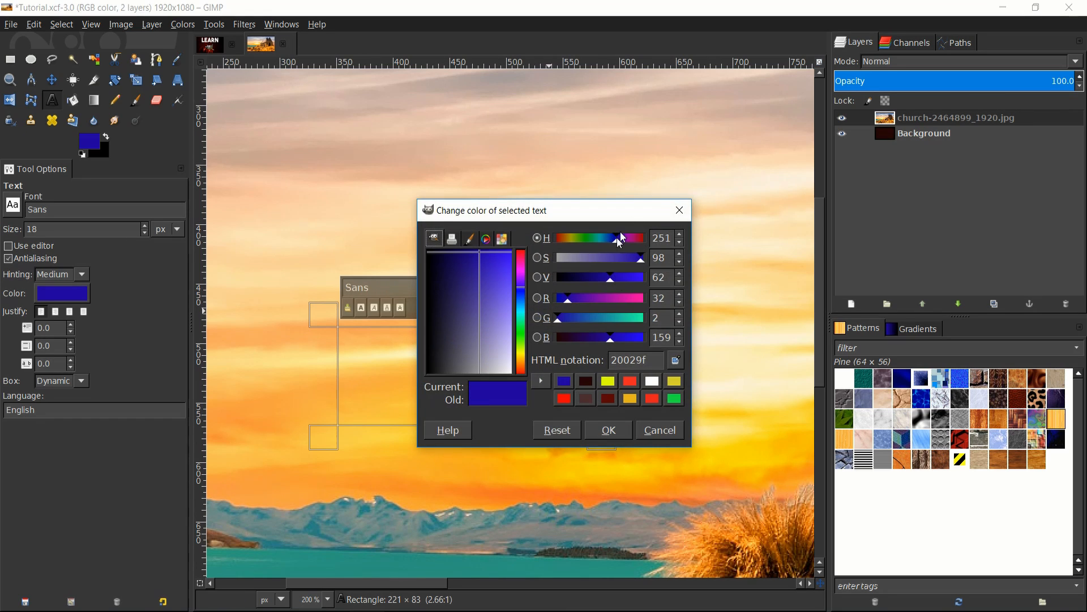
{"action": "left_click", "coordinate": [679, 210]}
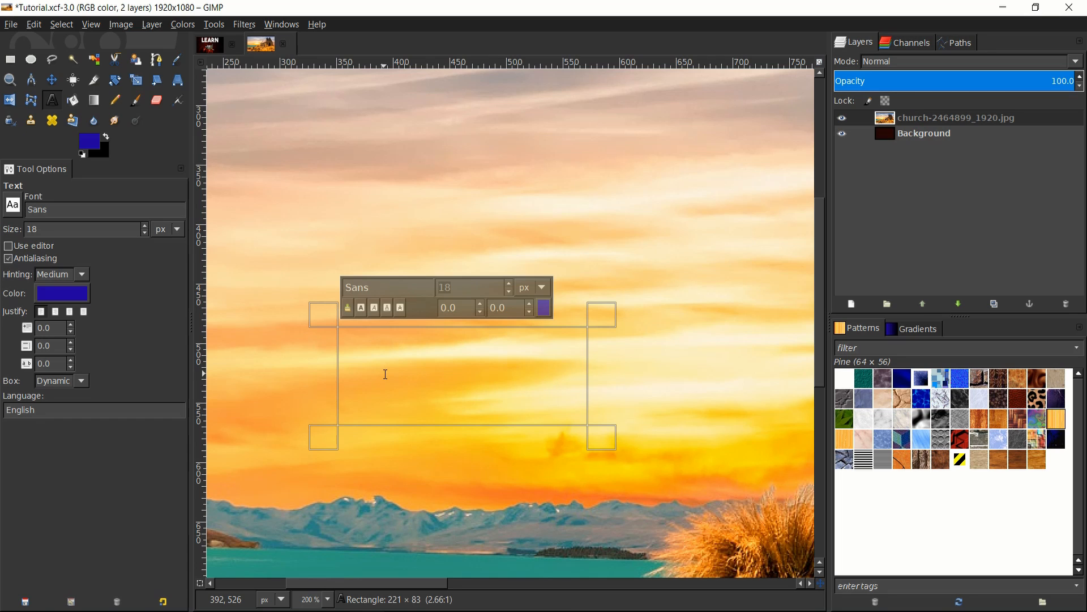
Step: Enter the lines "adsasdasd" and "asdfasdfadsf" in the text box and set the second line's size to 40 px
{"action": "type", "text": "adsasdasd "}
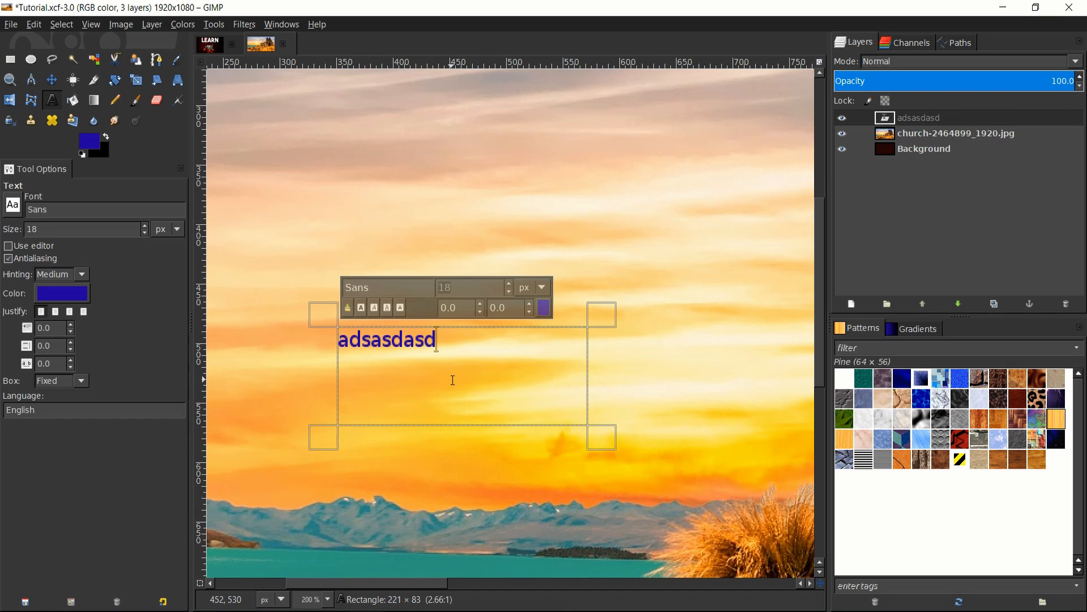
{"action": "type", "text": "asdfasdfadsf"}
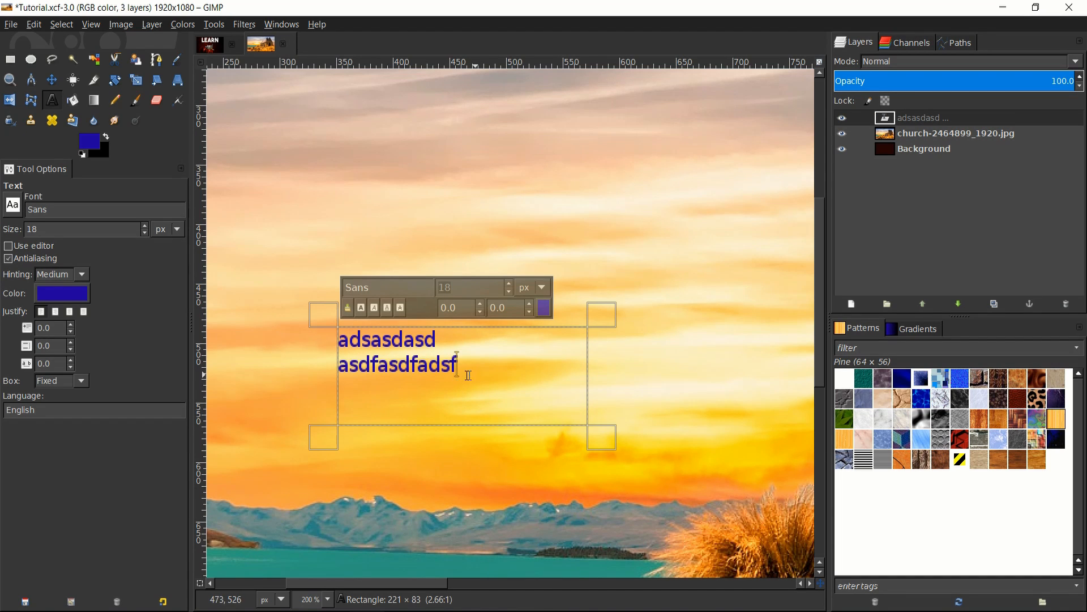
{"action": "left_click_drag", "start_coordinate": [466, 374], "coordinate": [305, 376]}
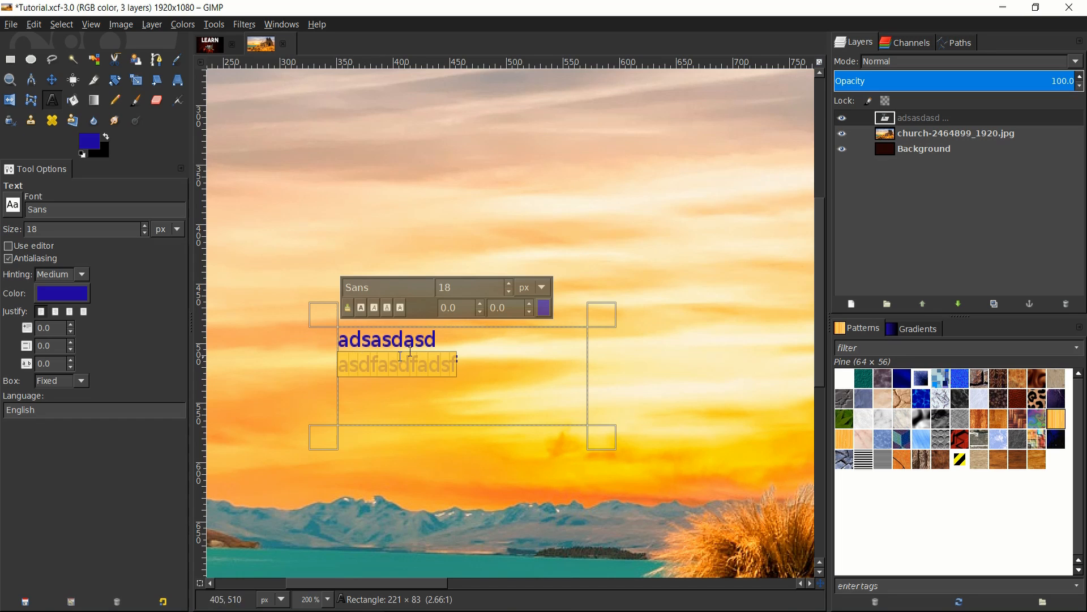
{"action": "left_click_drag", "start_coordinate": [476, 287], "coordinate": [411, 285]}
{"action": "type", "text": "40"}
{"action": "key", "text": "Return"}
{"action": "left_click", "coordinate": [530, 388]}
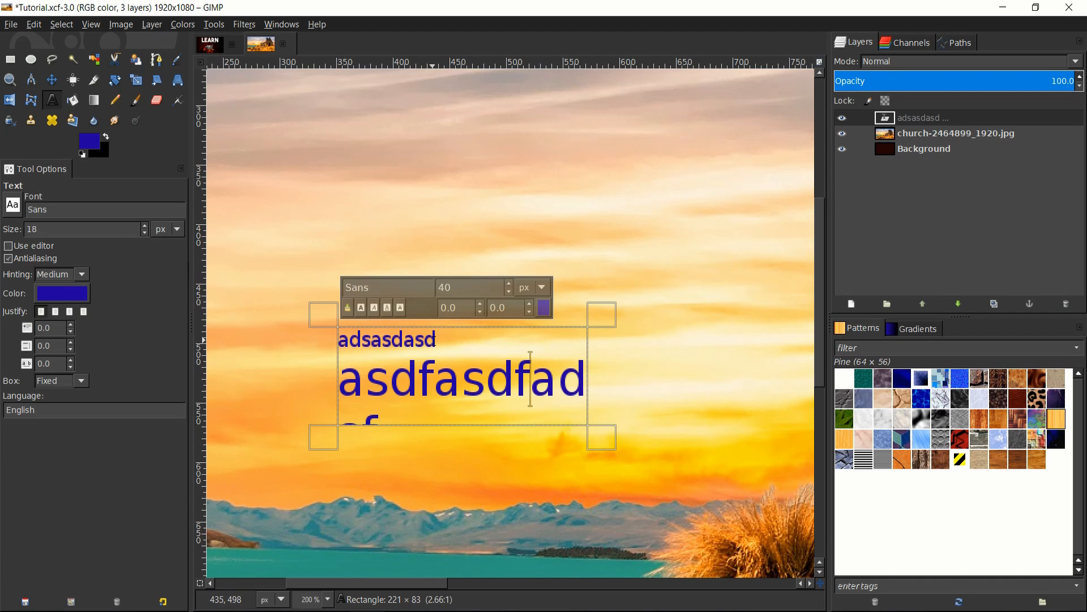
Step: Enlarge the text box around the two sample lines to about 320 × 131 px
{"action": "left_click_drag", "start_coordinate": [609, 448], "coordinate": [722, 505]}
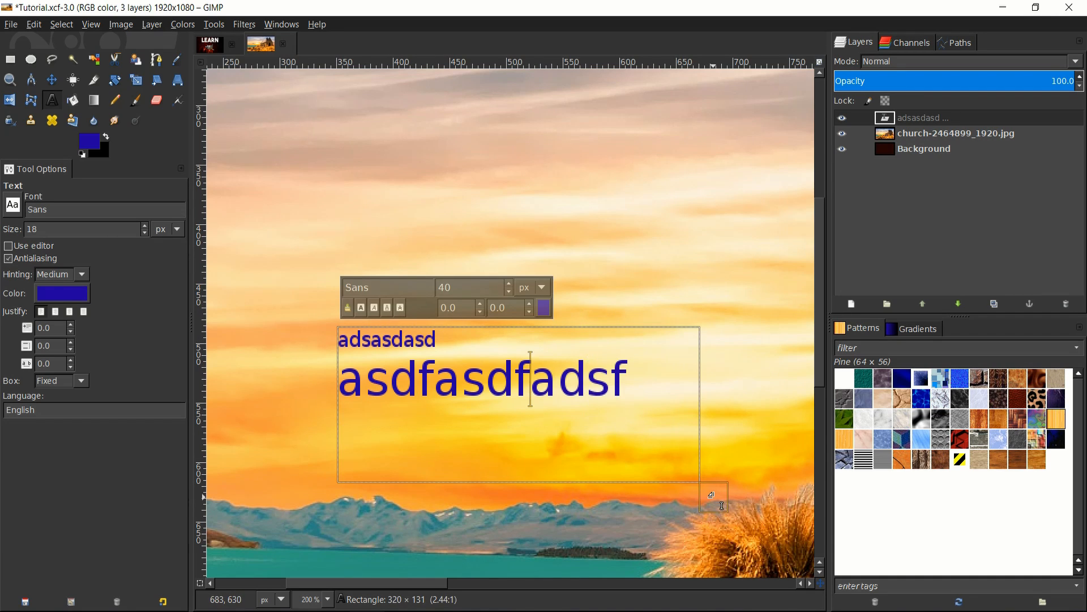
{"action": "left_click_drag", "start_coordinate": [626, 378], "coordinate": [339, 383]}
{"action": "left_click", "coordinate": [429, 354]}
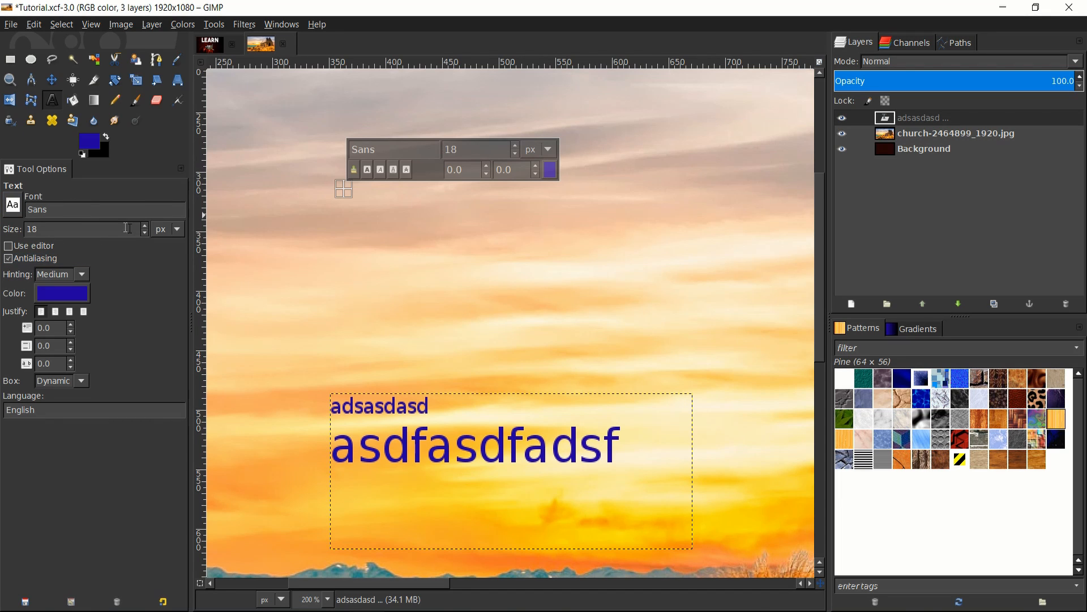
Step: Set the Text tool's font to Bebas Neue, its size to 60 px and its color to white
{"action": "left_click", "coordinate": [12, 213]}
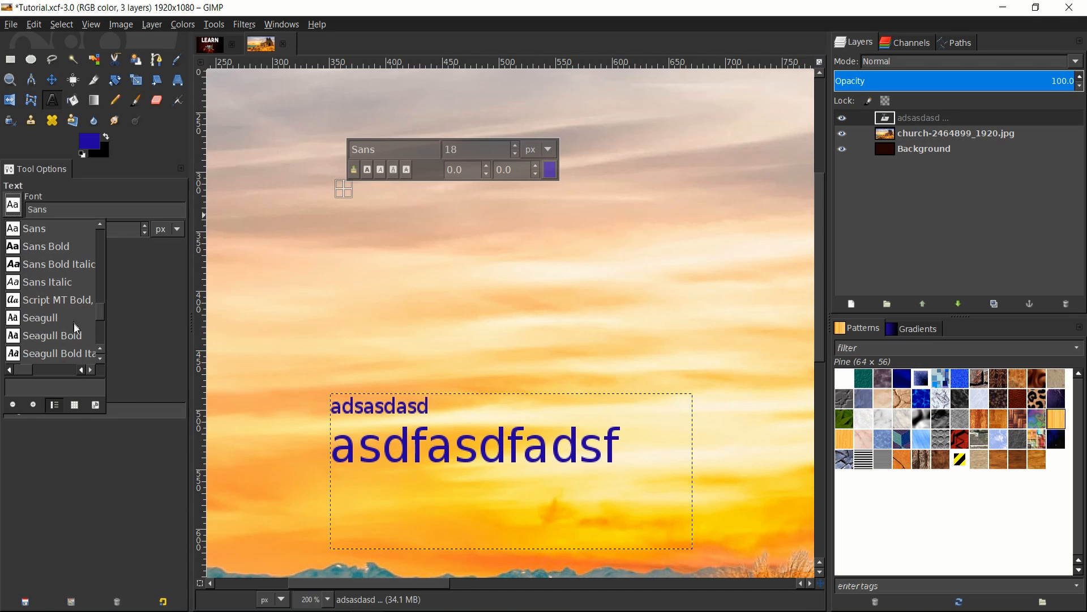
{"action": "left_click_drag", "start_coordinate": [103, 318], "coordinate": [100, 236]}
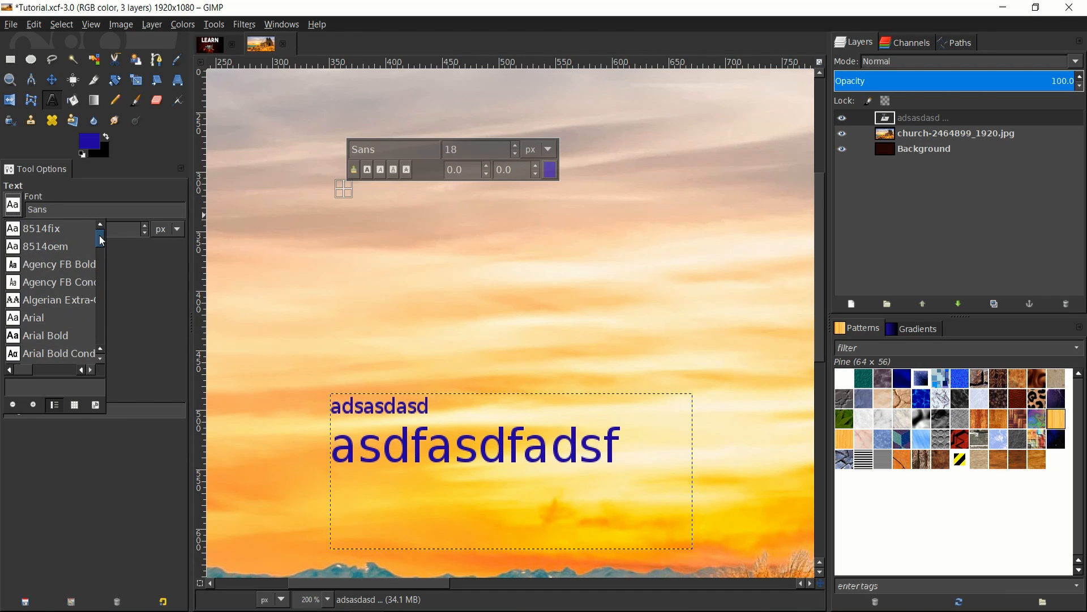
{"action": "scroll", "coordinate": [81, 289], "scroll_direction": "down", "scroll_amount": 5}
{"action": "left_click", "coordinate": [81, 289]}
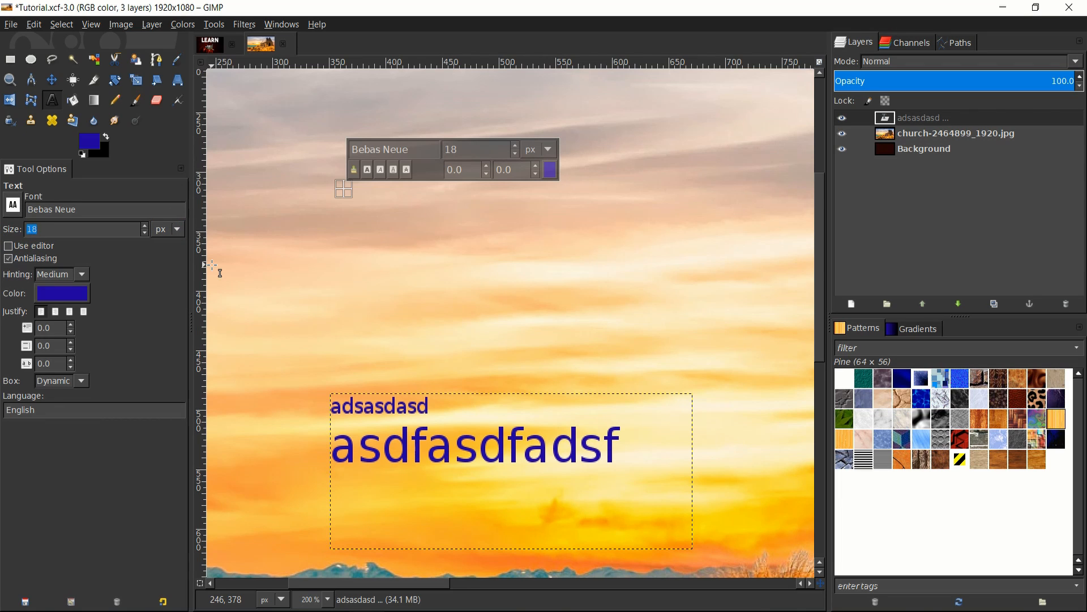
{"action": "left_click", "coordinate": [63, 293]}
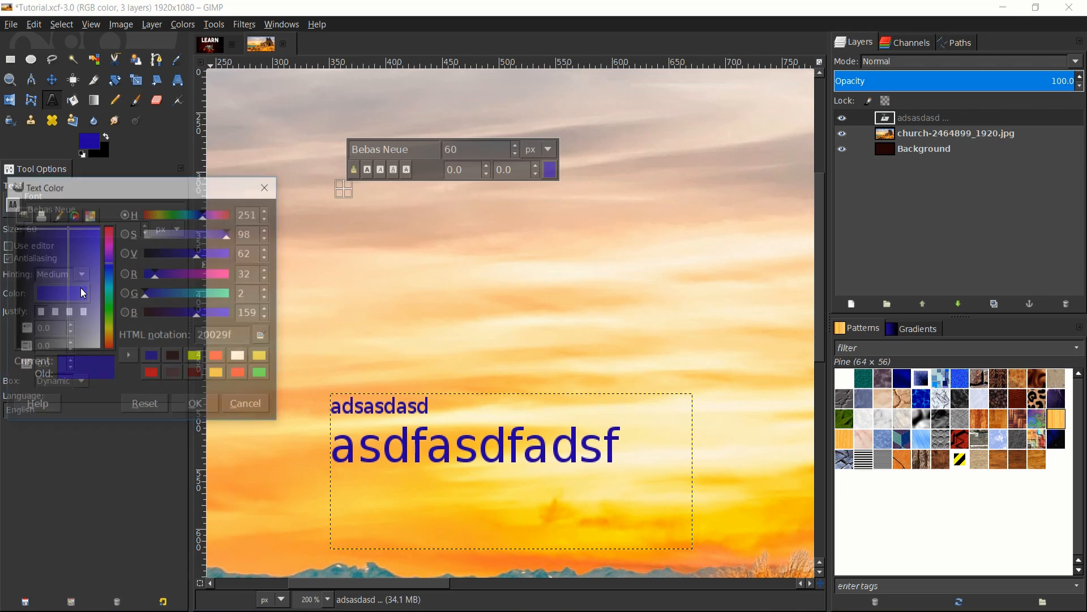
{"action": "left_click", "coordinate": [207, 405]}
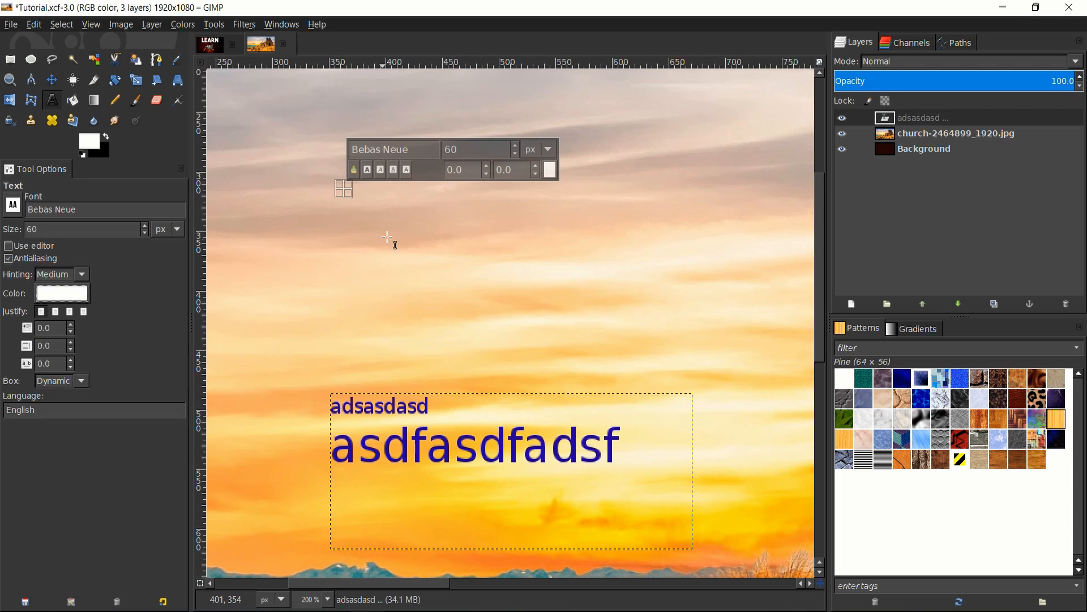
Step: Add the text "New Rules" in the upper sky, above the blue sample lines
{"action": "left_click", "coordinate": [664, 194]}
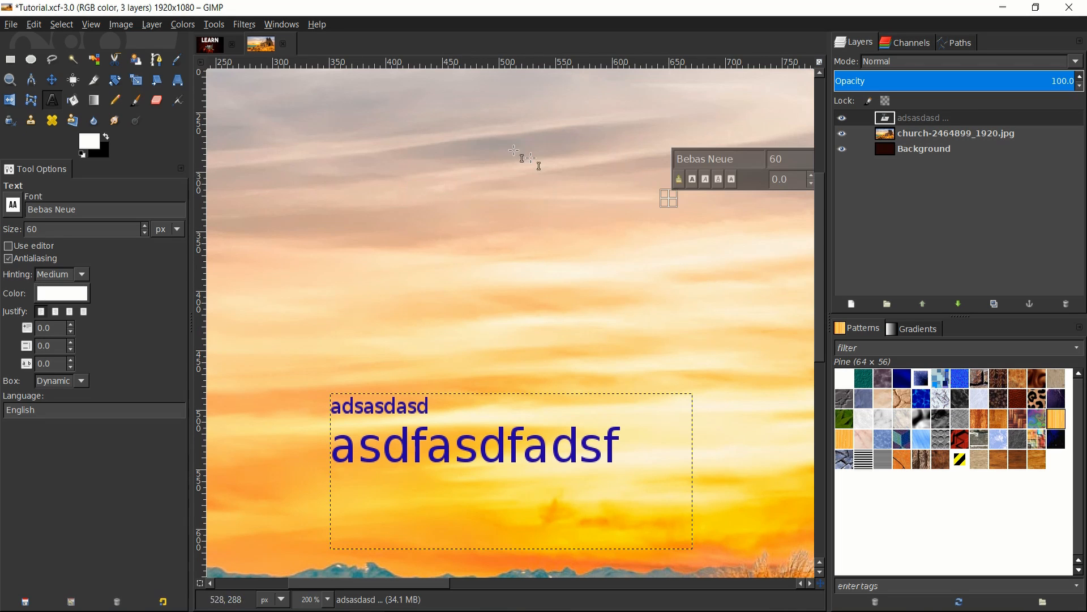
{"action": "left_click", "coordinate": [465, 129]}
{"action": "left_click", "coordinate": [334, 155]}
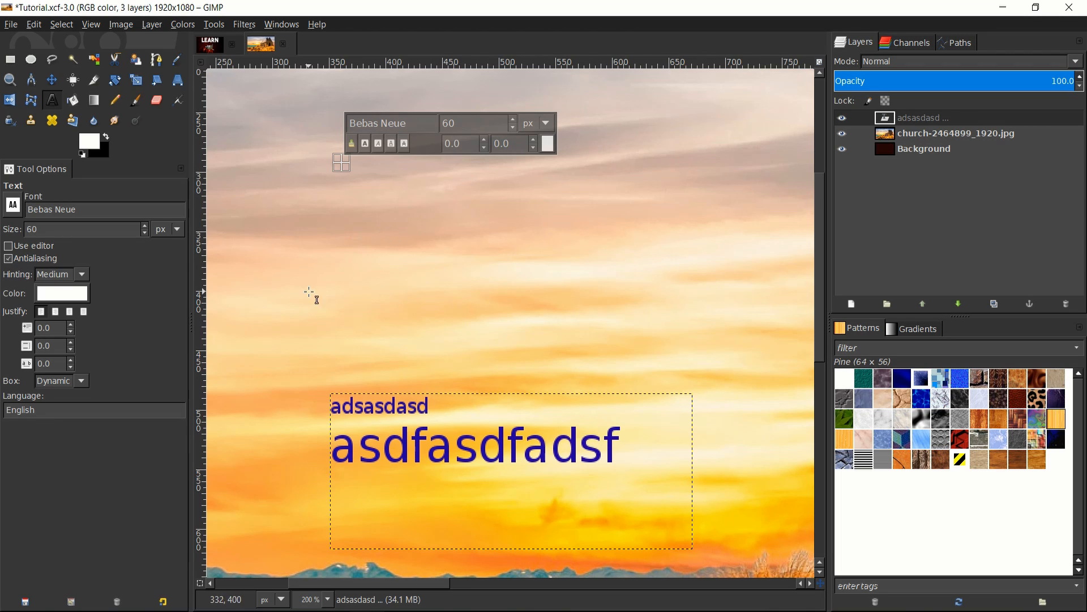
{"action": "type", "text": "New Rules"}
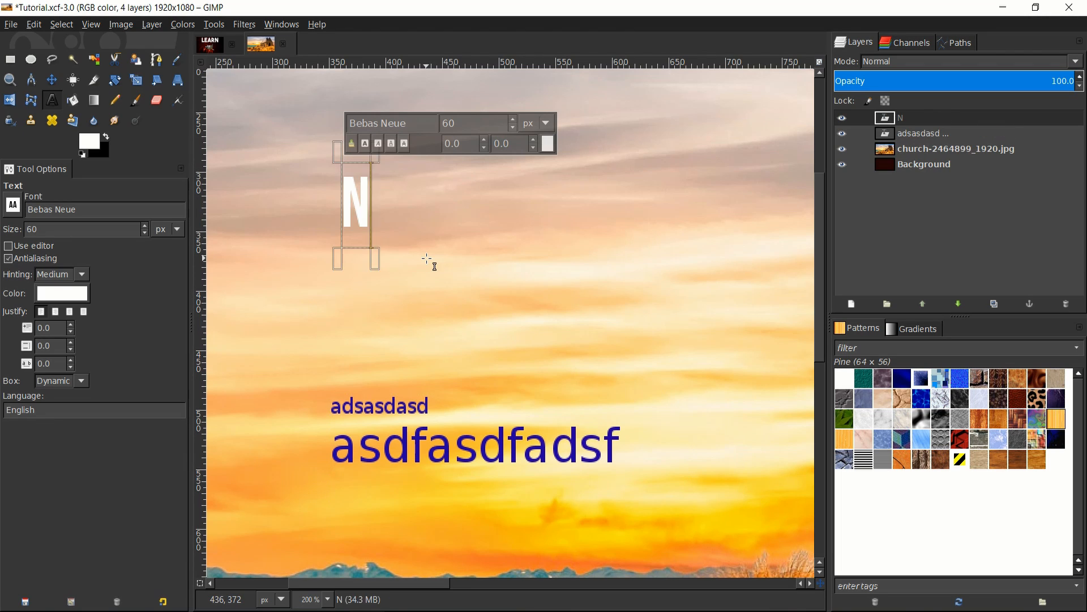
{"action": "key", "text": "Return"}
{"action": "key", "text": "BackSpace"}
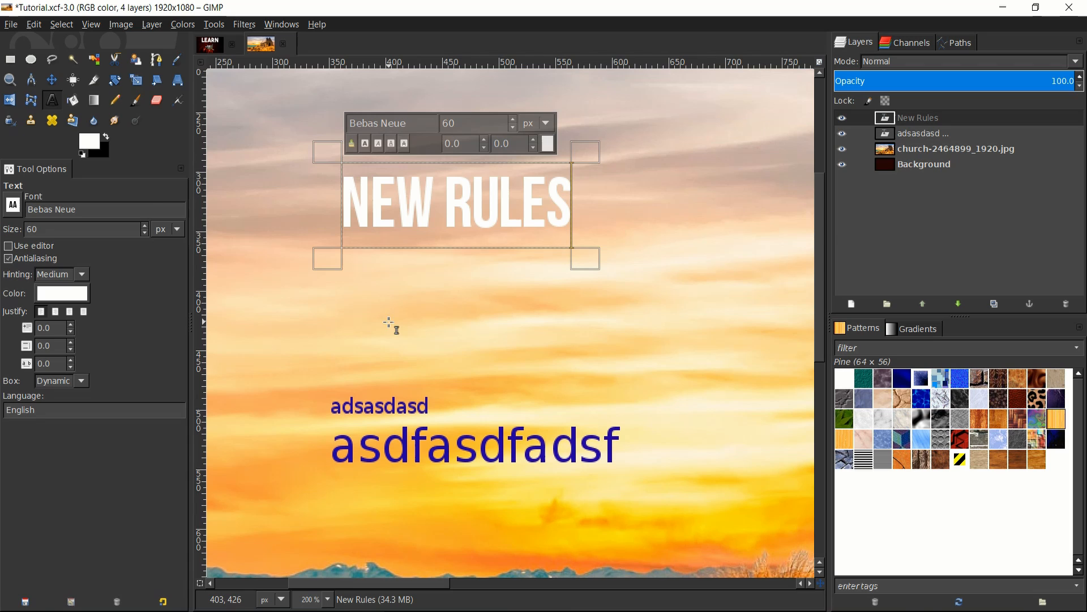
Step: Add a separate text reading "It copies over here too" between "New Rules" and the blue sample lines
{"action": "left_click", "coordinate": [338, 303]}
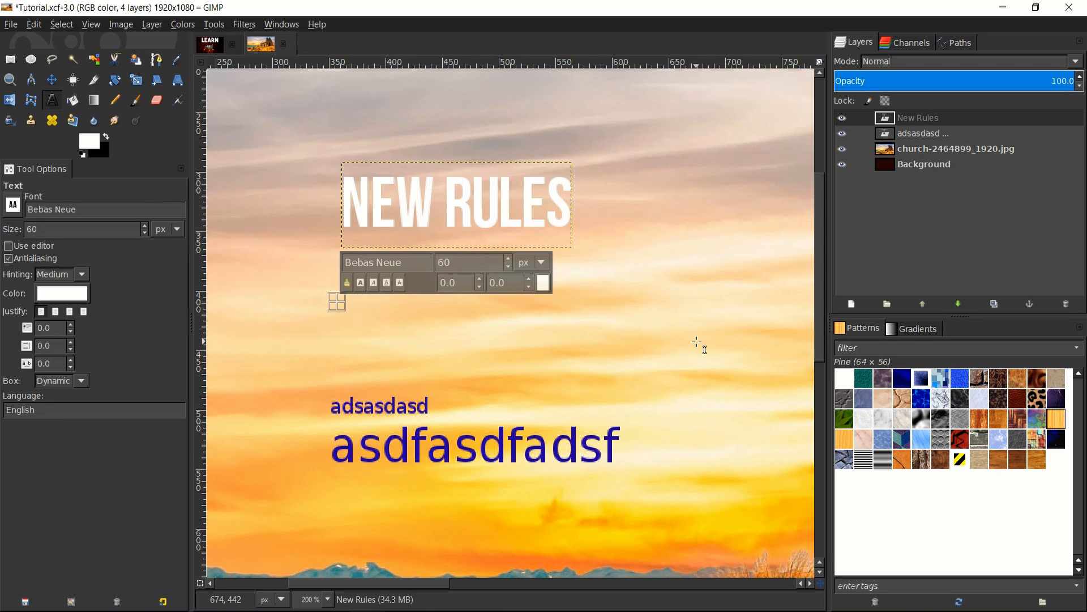
{"action": "type", "text": "It copies o"}
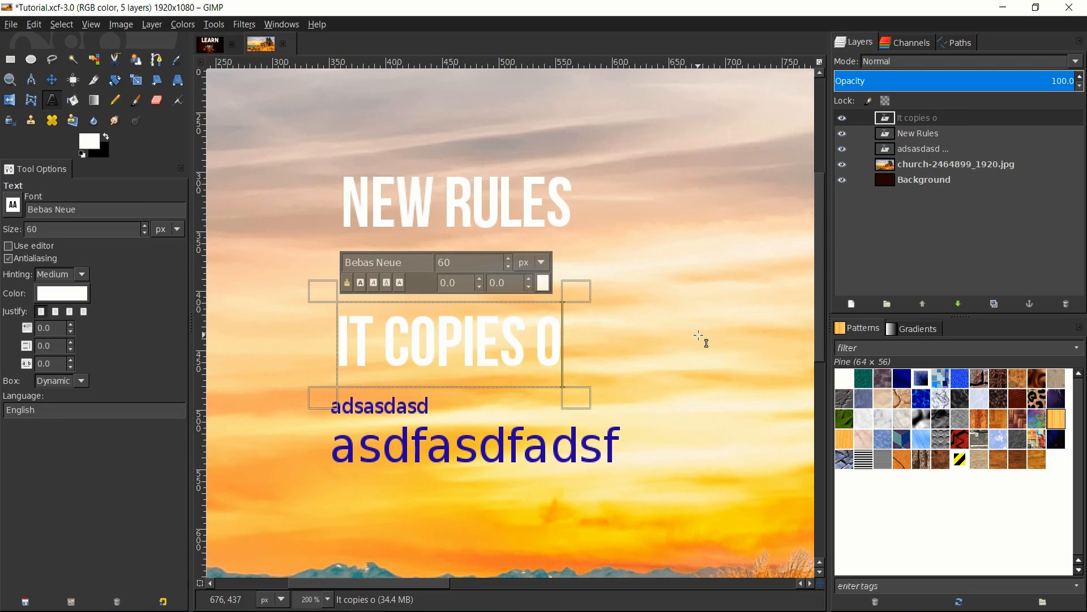
{"action": "type", "text": "ver here too"}
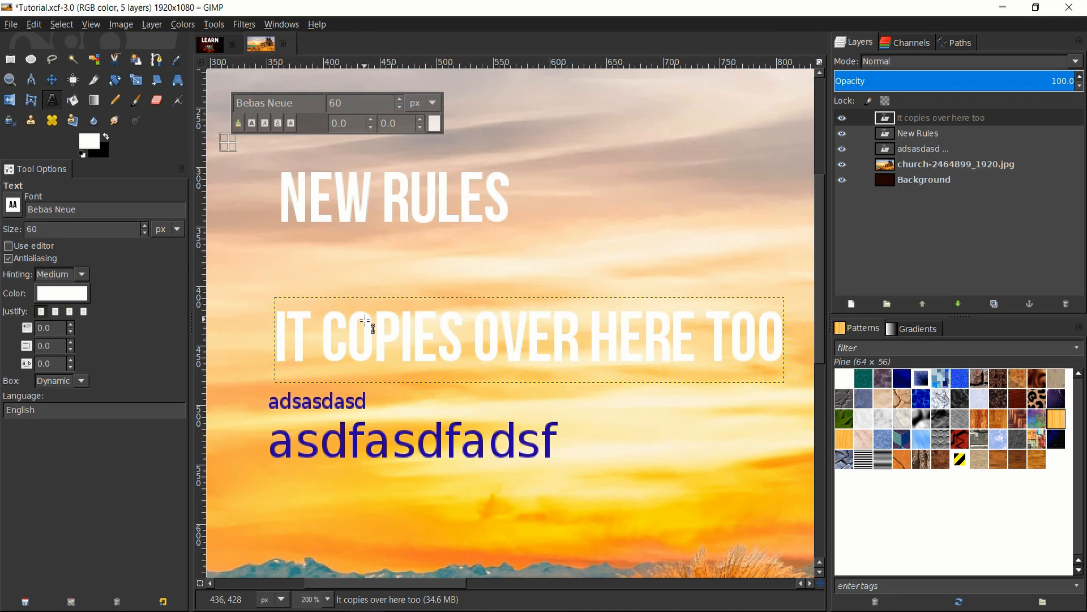
Step: Select all of the "It copies over here too" text for editing, and clear the selection
{"action": "scroll", "coordinate": [547, 235], "scroll_direction": "down", "scroll_amount": 1}
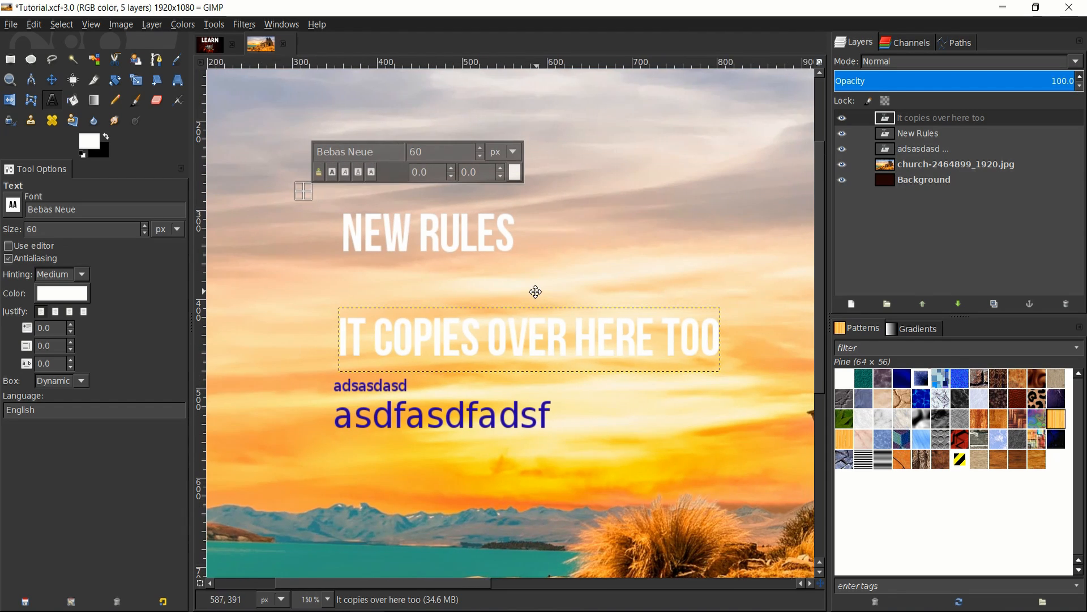
{"action": "left_click_drag", "start_coordinate": [535, 292], "coordinate": [508, 288]}
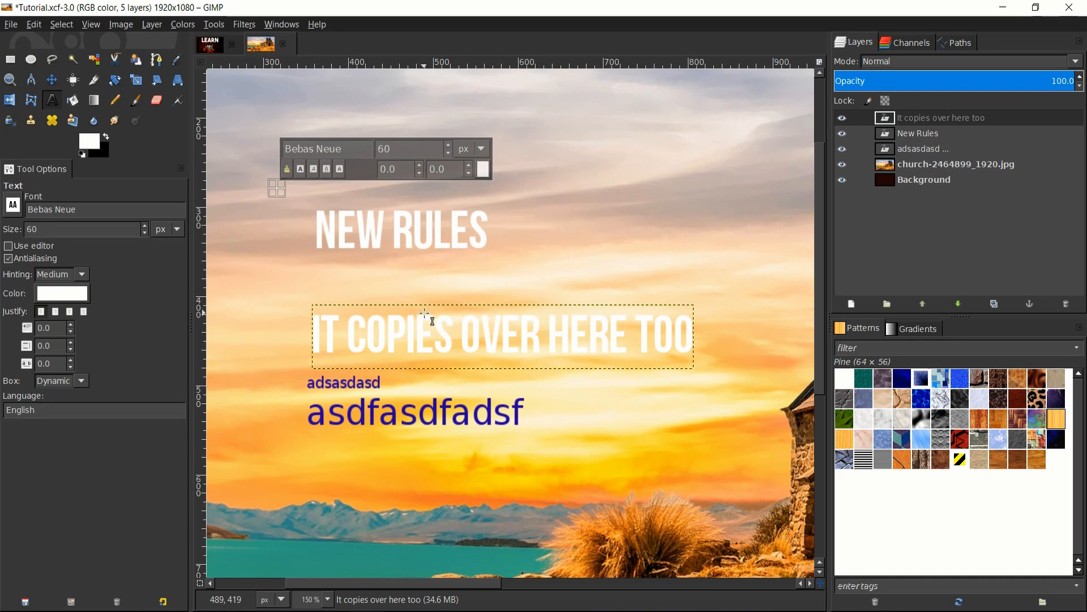
{"action": "left_click_drag", "start_coordinate": [499, 324], "coordinate": [490, 319]}
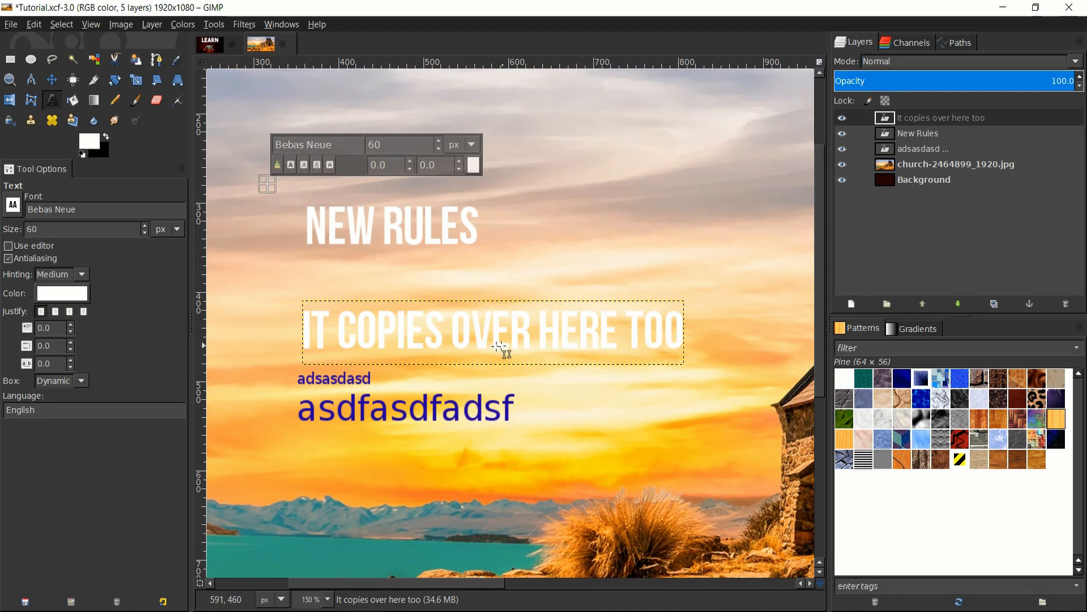
{"action": "left_click", "coordinate": [434, 337]}
{"action": "key", "text": "ctrl+a"}
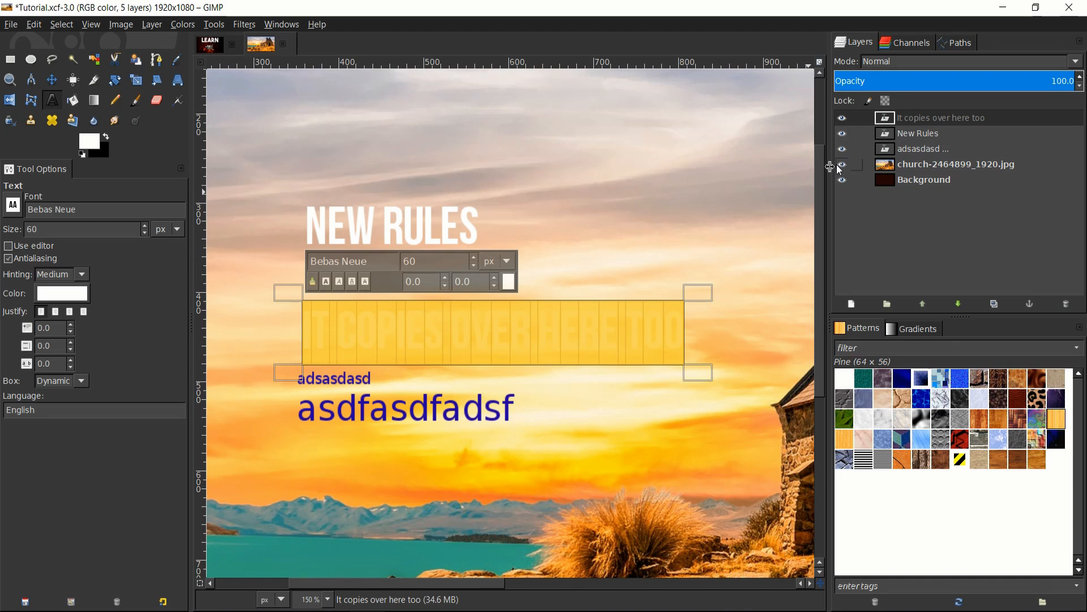
{"action": "left_click", "coordinate": [653, 321]}
Step: Turn the alpha of the "It copies over here too" text layer into a selection
{"action": "left_click", "coordinate": [912, 121]}
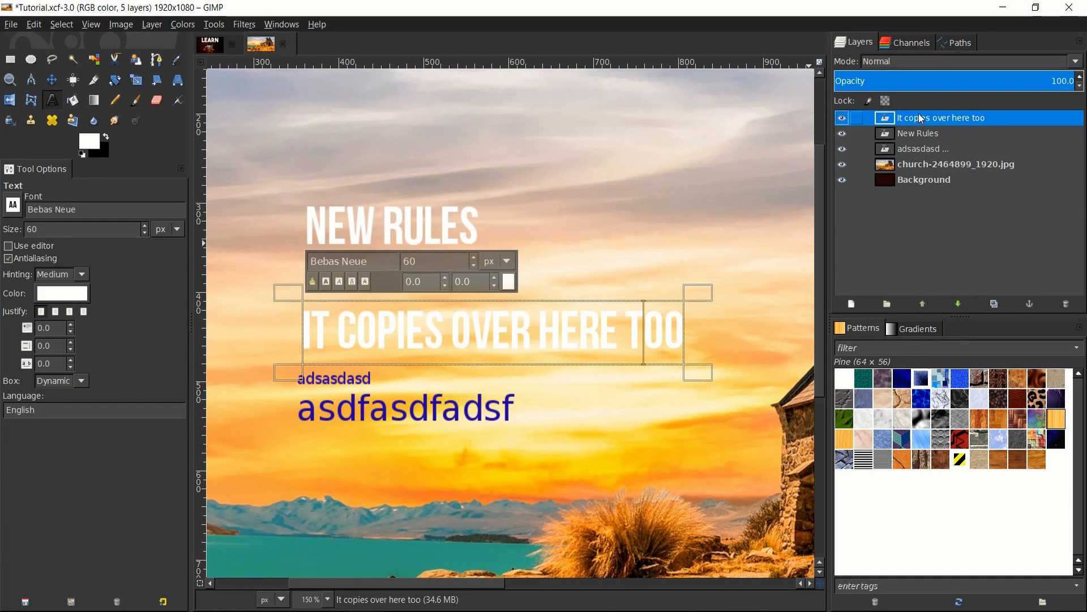
{"action": "right_click", "coordinate": [920, 118]}
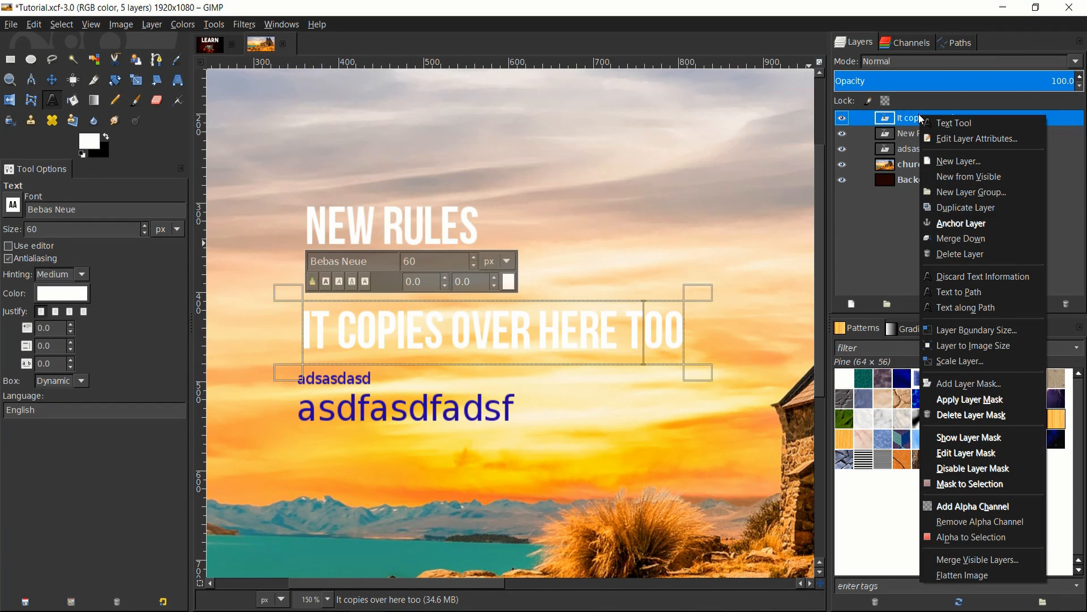
{"action": "left_click", "coordinate": [967, 538]}
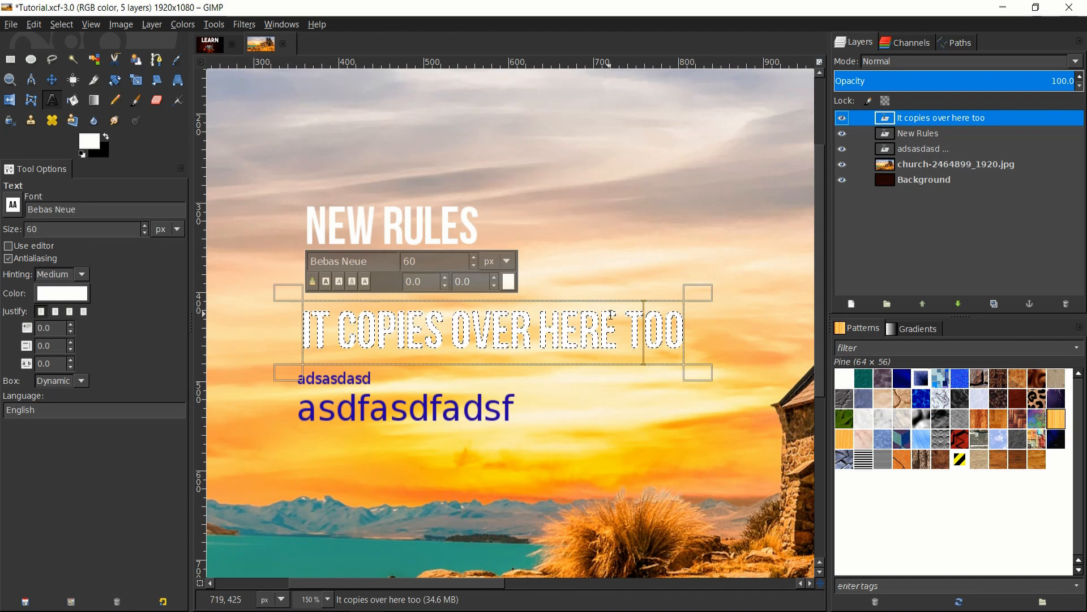
Step: Start a Drop Shadow filter on the "It copies over here too" layer with resizing not allowed
{"action": "left_click", "coordinate": [244, 24]}
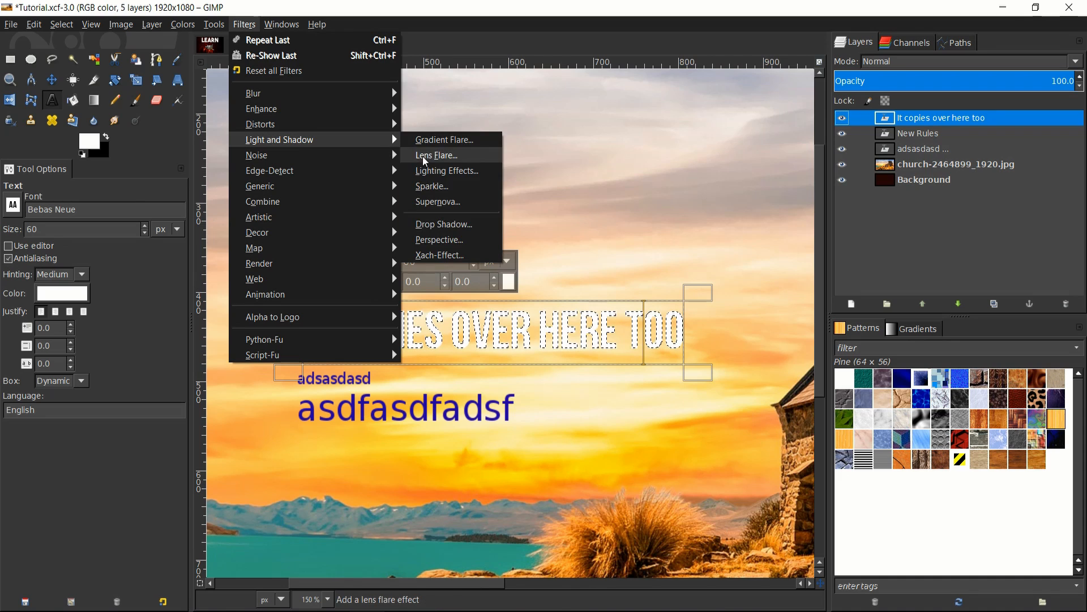
{"action": "mouse_move", "coordinate": [374, 145]}
{"action": "left_click", "coordinate": [444, 224]}
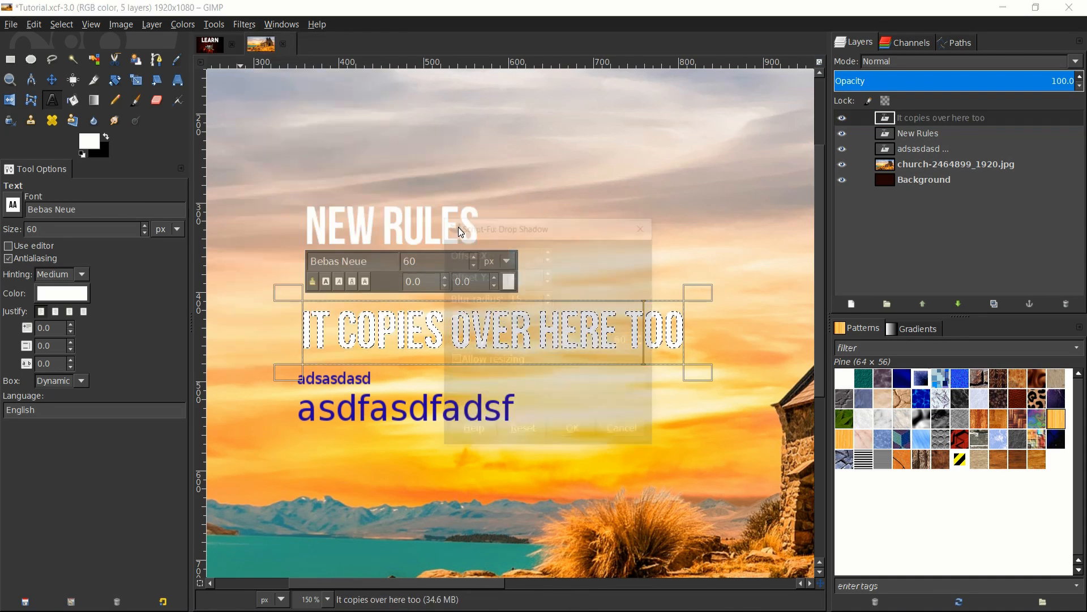
{"action": "left_click_drag", "start_coordinate": [595, 228], "coordinate": [697, 262]}
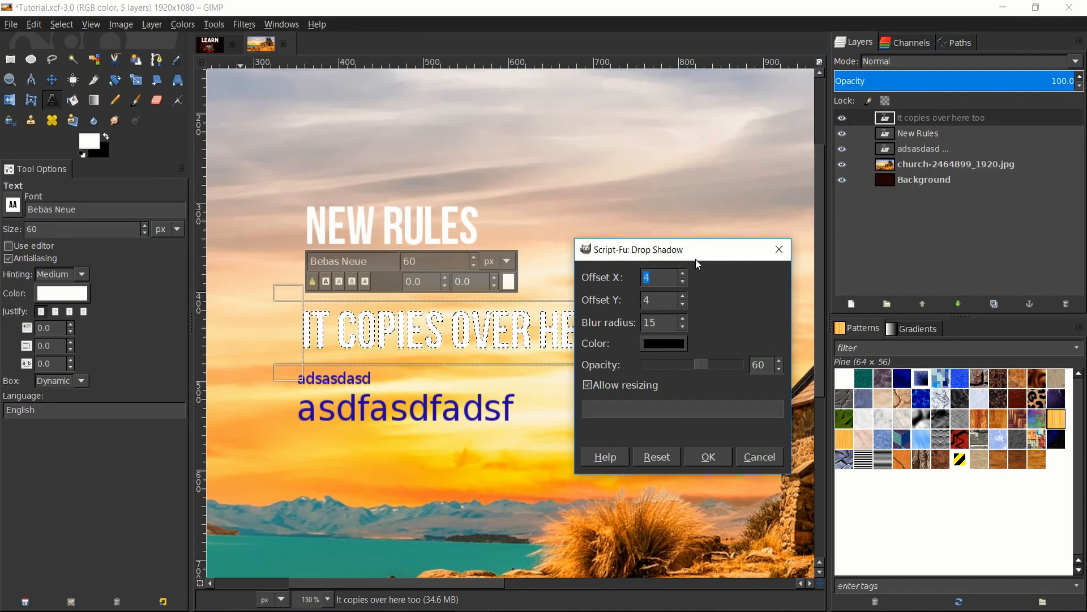
{"action": "left_click", "coordinate": [587, 386]}
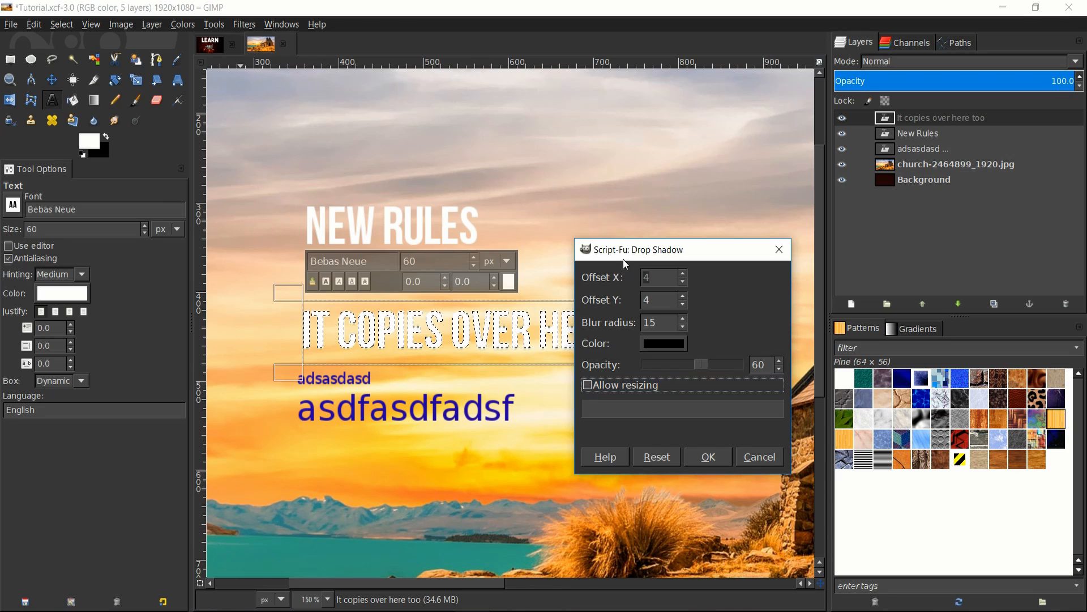
{"action": "mouse_move", "coordinate": [629, 257]}
{"action": "left_mouse_down"}
{"action": "mouse_move", "coordinate": [596, 242]}
{"action": "mouse_move", "coordinate": [618, 241]}
{"action": "left_mouse_up"}
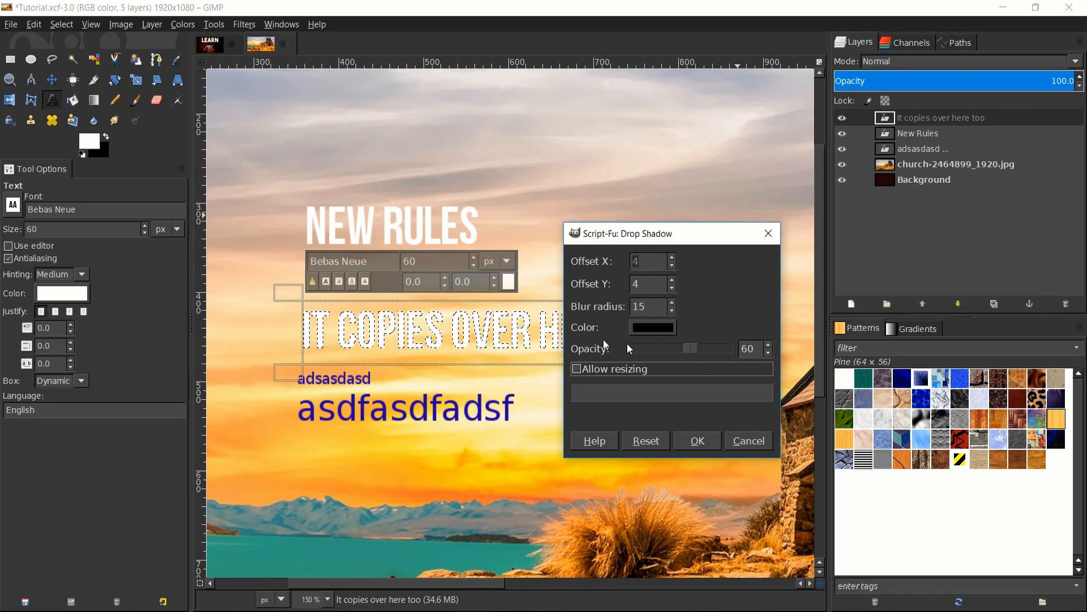
Step: Set the drop shadow's opacity to 75 and its blur radius to 25, apply it, and switch to Rectangle Select
{"action": "left_click_drag", "start_coordinate": [693, 350], "coordinate": [706, 350]}
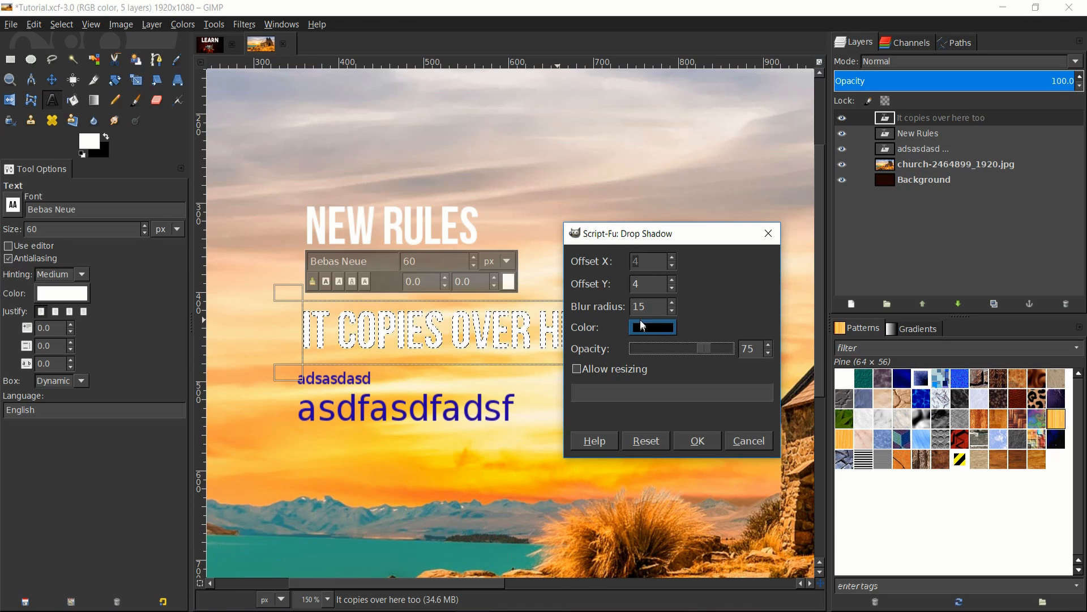
{"action": "left_click_drag", "start_coordinate": [649, 309], "coordinate": [630, 310]}
{"action": "type", "text": "25"}
{"action": "left_click_drag", "start_coordinate": [708, 241], "coordinate": [708, 67]}
{"action": "left_click", "coordinate": [696, 271]}
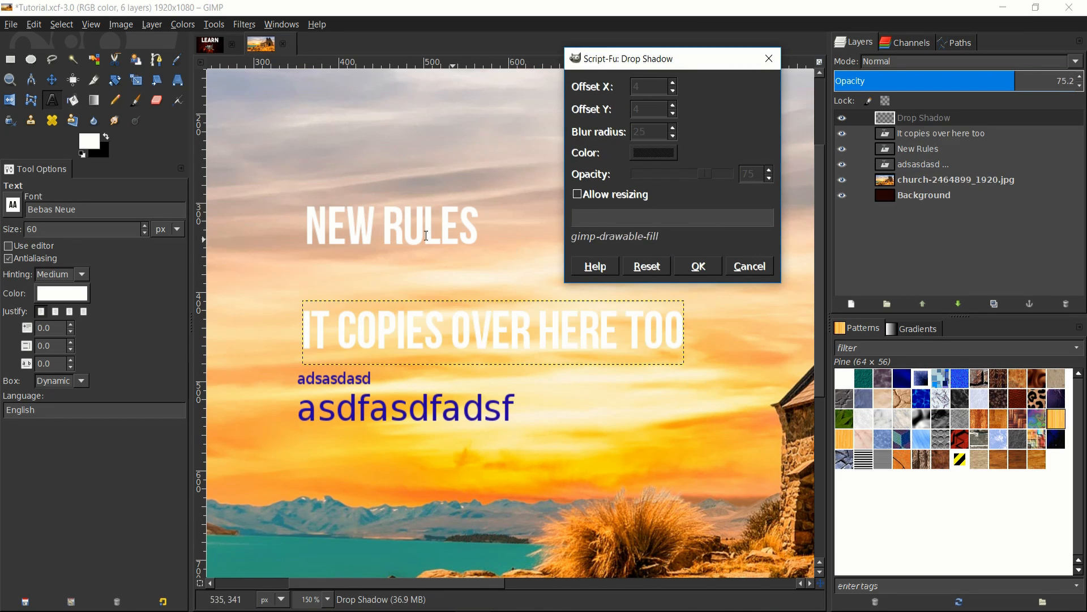
{"action": "key", "text": "r"}
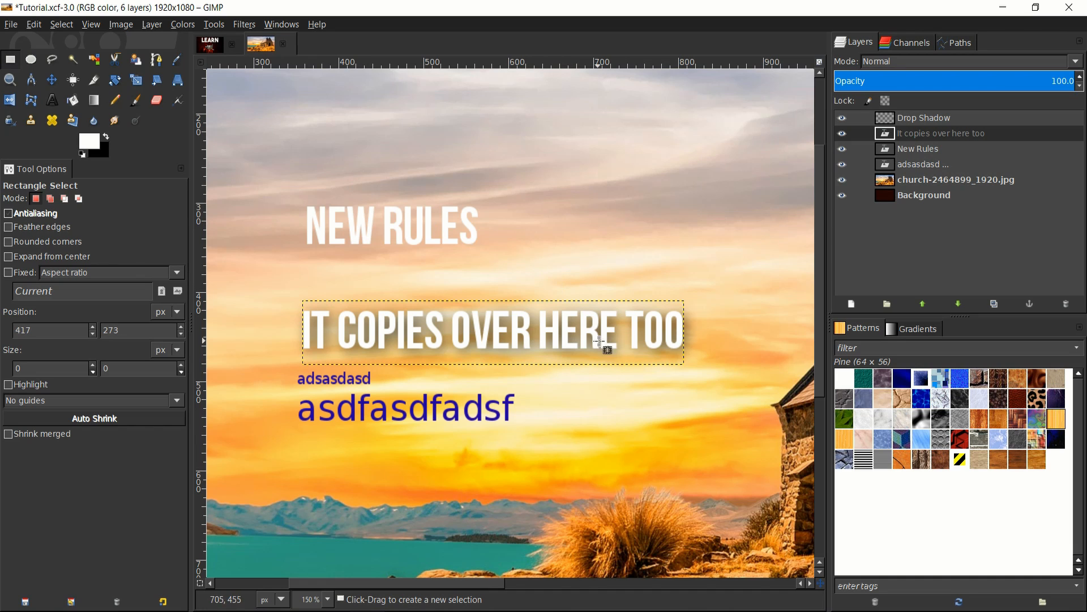
{"action": "scroll", "coordinate": [477, 345], "scroll_direction": "down", "scroll_amount": 2}
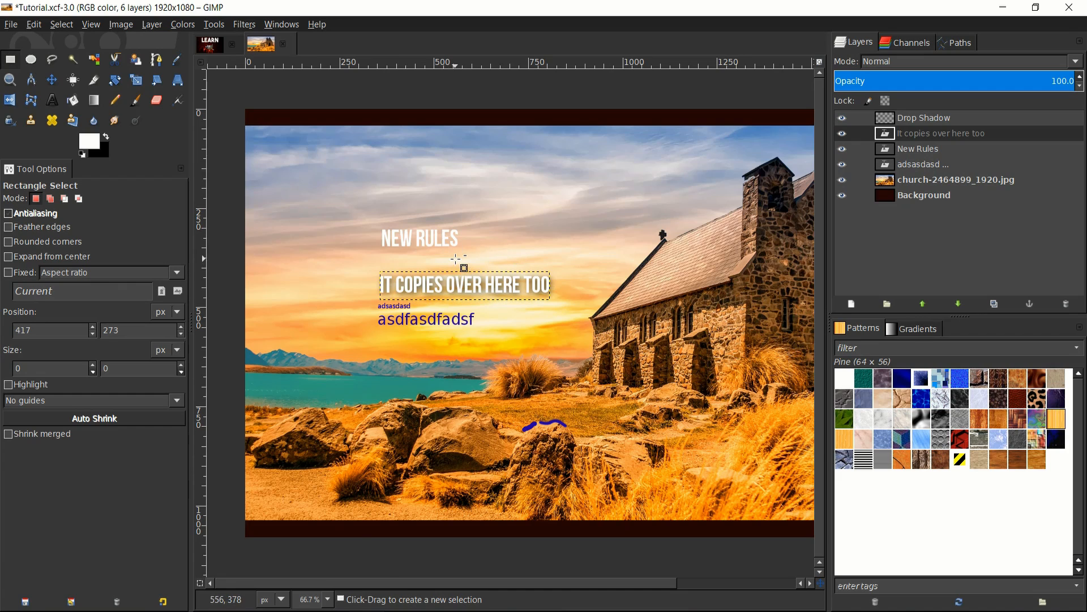
{"action": "scroll", "coordinate": [457, 260], "scroll_direction": "up", "scroll_amount": 2}
Step: Convert the "New Rules" layer's alpha to a selection and repeat the same drop shadow on it
{"action": "left_click", "coordinate": [922, 153]}
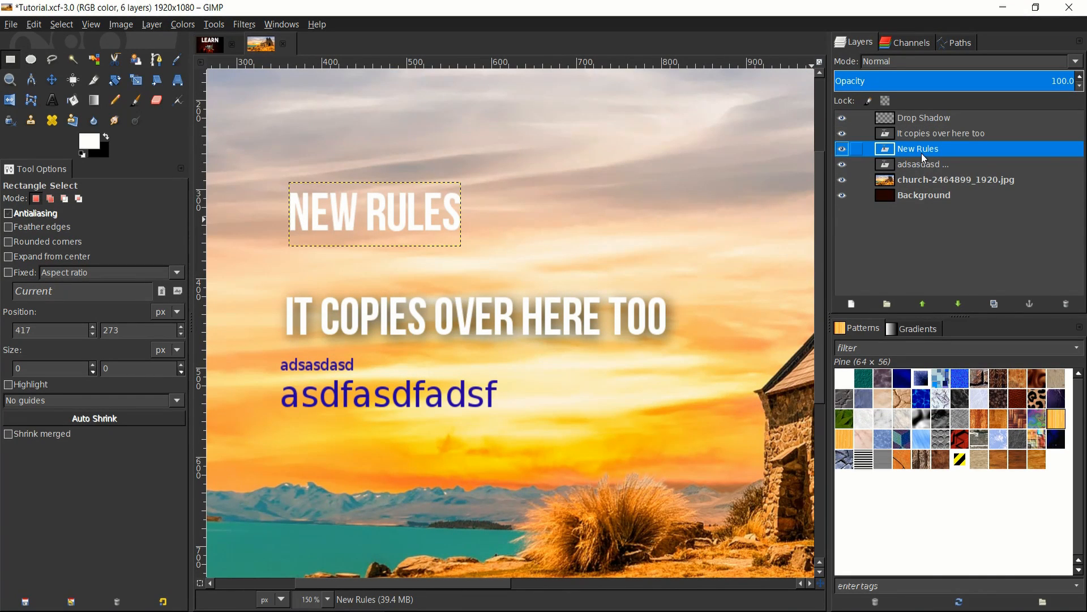
{"action": "right_click", "coordinate": [922, 153]}
{"action": "left_click", "coordinate": [984, 576]}
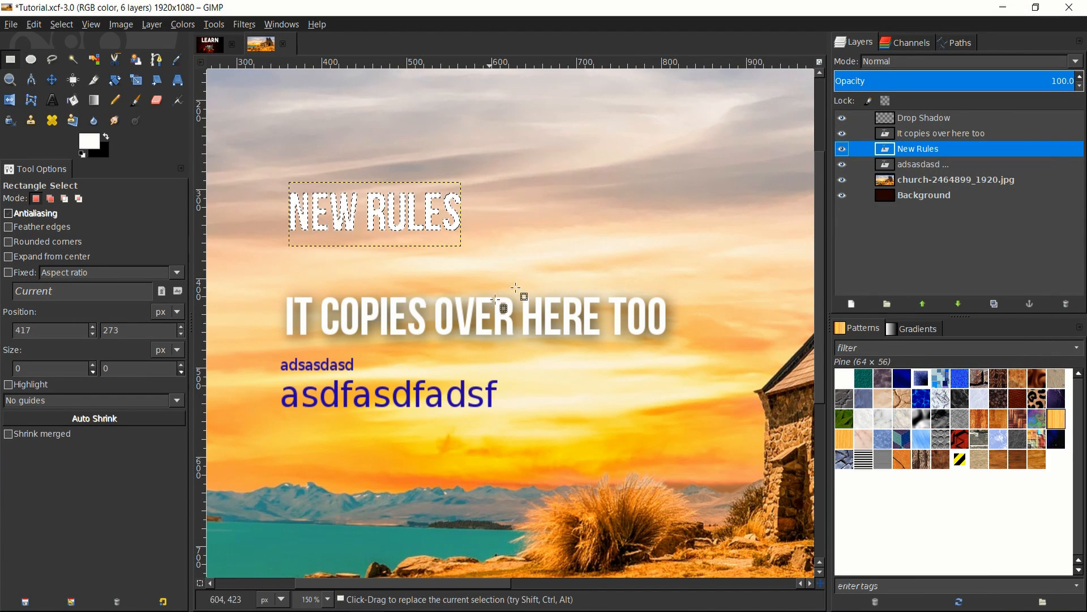
{"action": "left_click", "coordinate": [245, 25]}
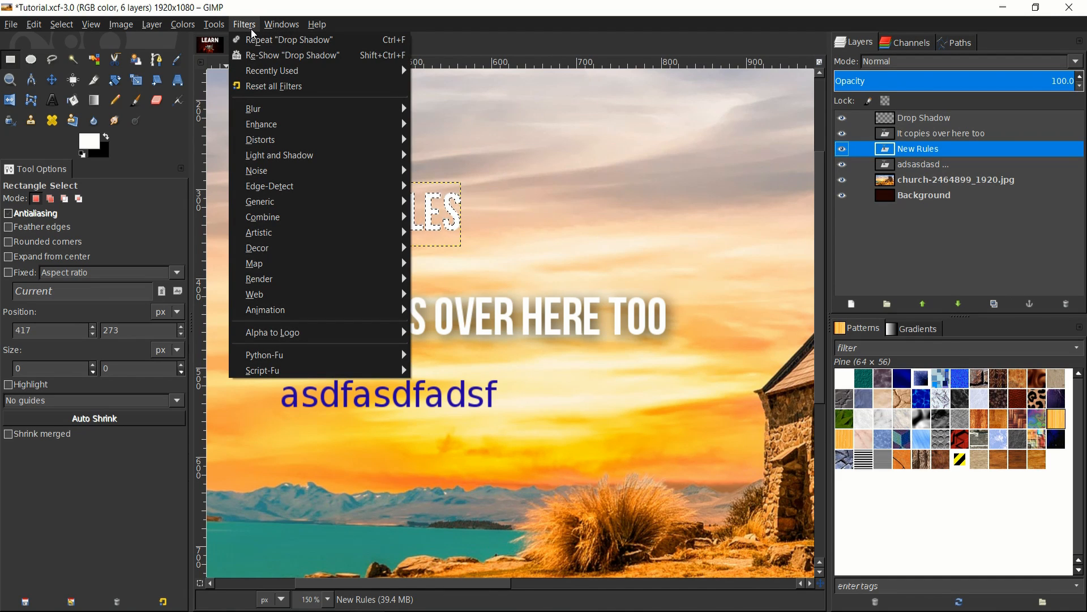
{"action": "left_click", "coordinate": [266, 40]}
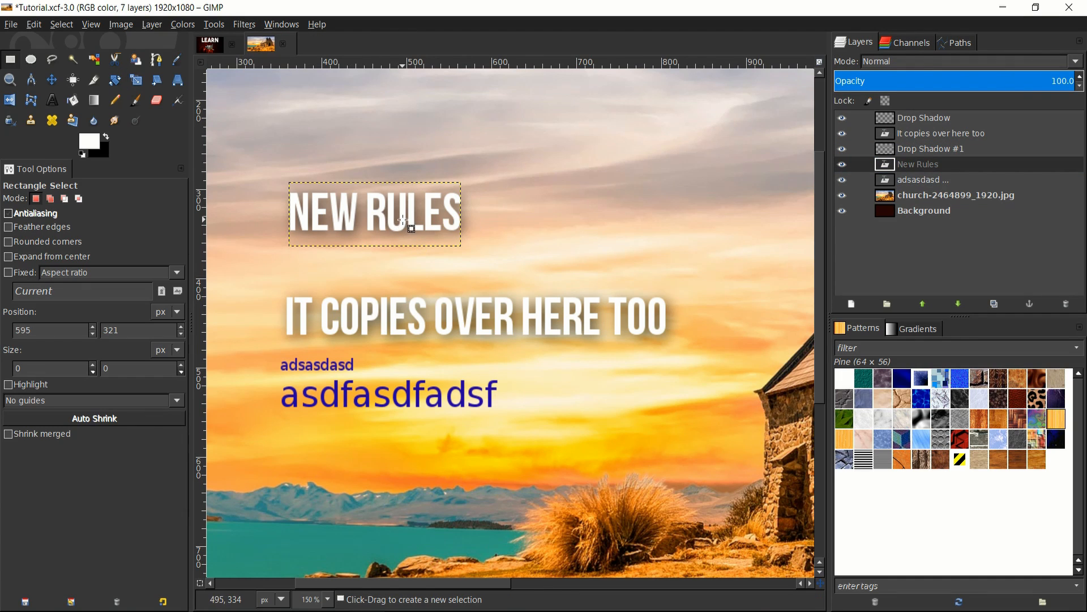
Step: Delete the text layer holding the two blue sample lines
{"action": "scroll", "coordinate": [589, 260], "scroll_direction": "down", "scroll_amount": 2}
{"action": "scroll", "coordinate": [595, 261], "scroll_direction": "up", "scroll_amount": 1}
{"action": "left_click", "coordinate": [929, 179]}
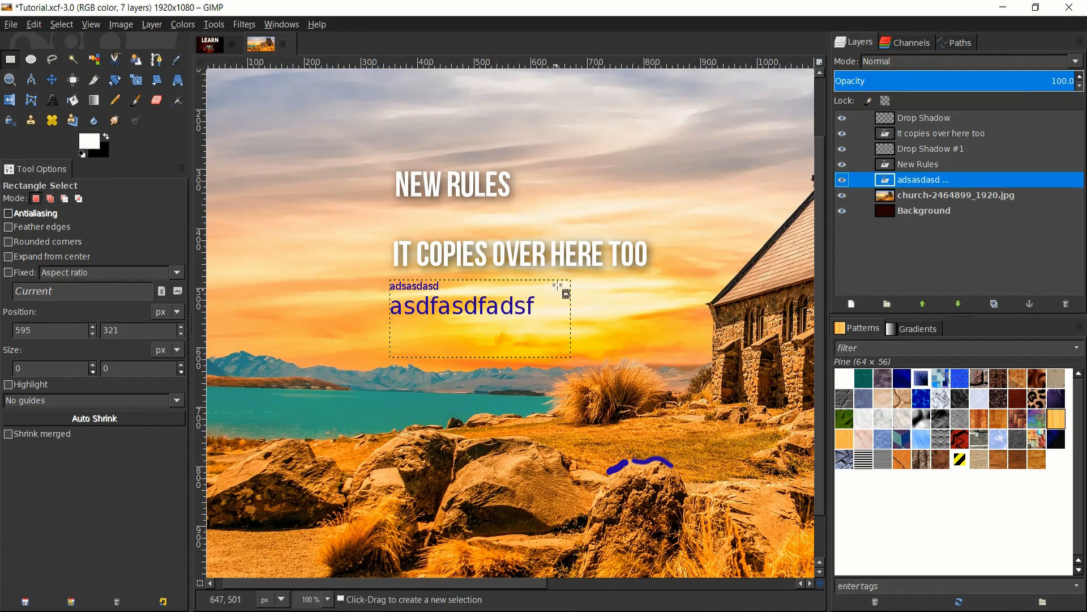
{"action": "left_click", "coordinate": [1063, 309]}
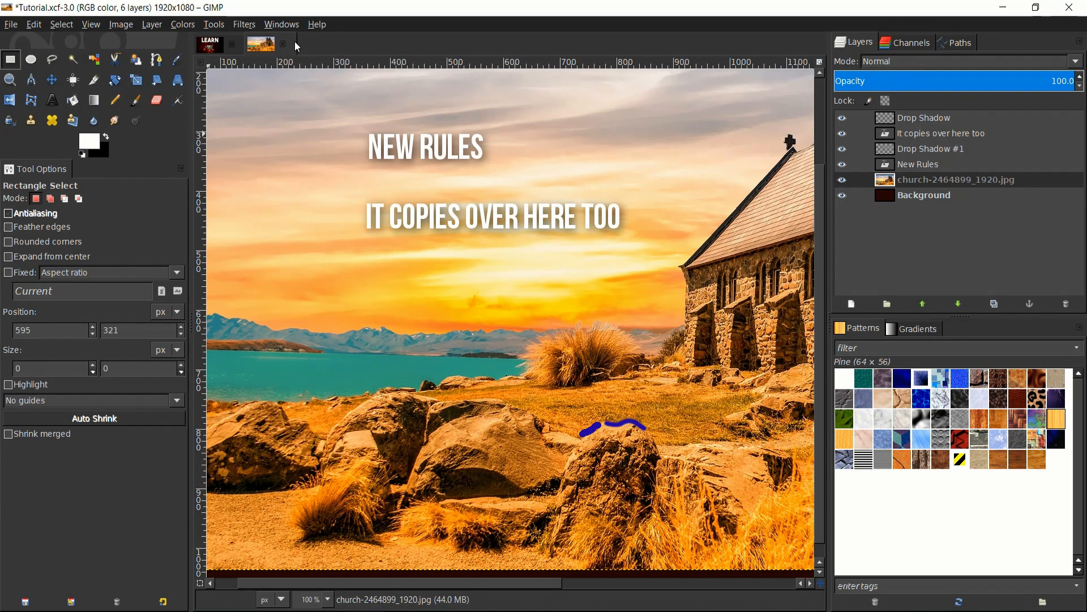
Step: On a new transparent 1920 x 1080 layer above the church photo, fill a rectangle about 535 x 119 px around "It copies over here too" with the black background color
{"action": "left_click", "coordinate": [841, 303]}
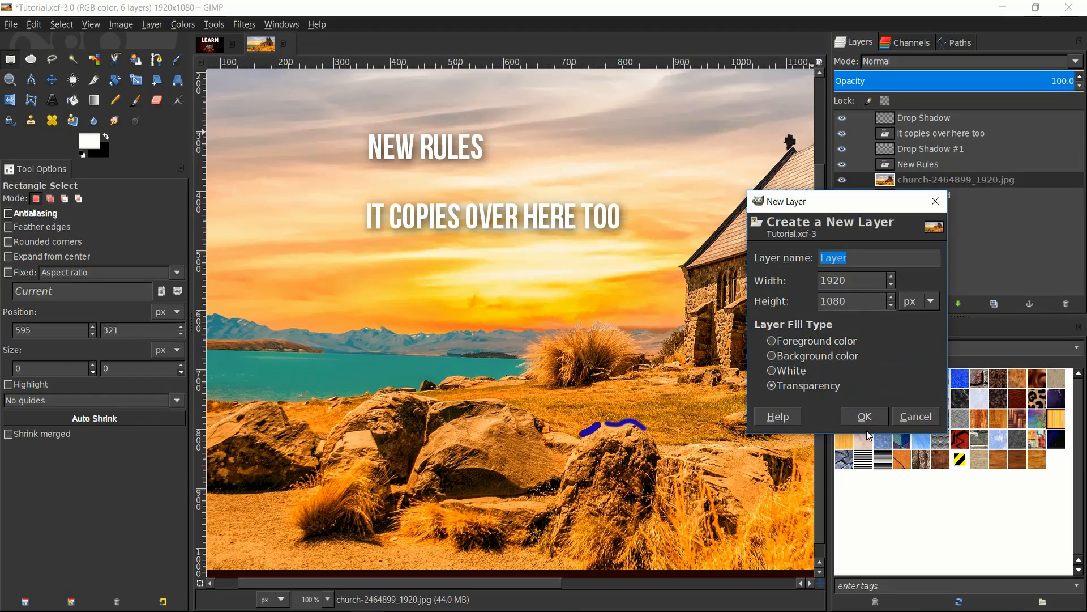
{"action": "left_click", "coordinate": [865, 416]}
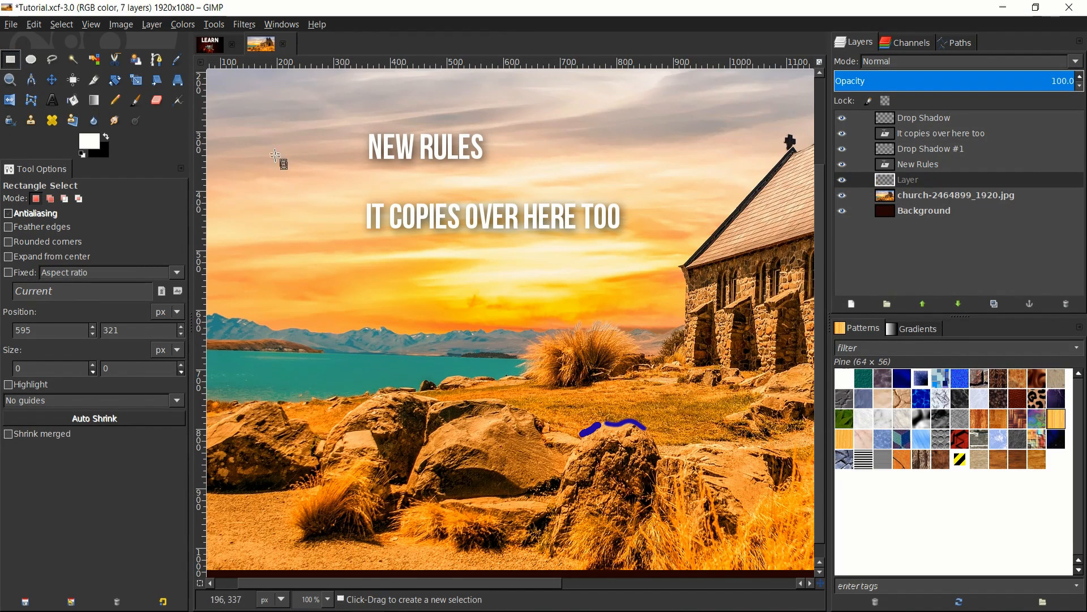
{"action": "left_click_drag", "start_coordinate": [342, 182], "coordinate": [645, 251]}
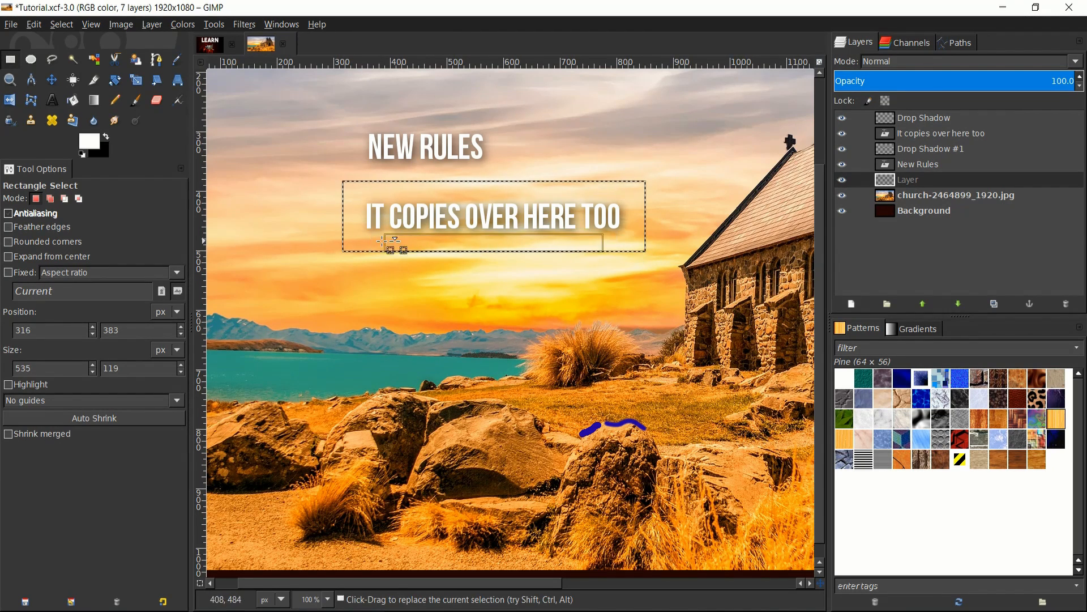
{"action": "right_click", "coordinate": [463, 218]}
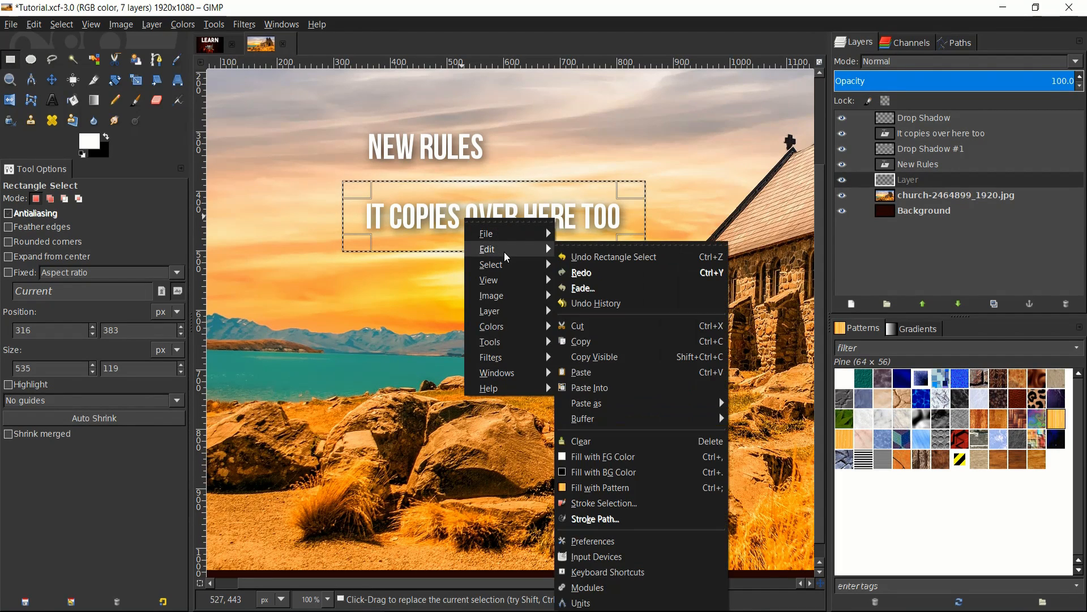
{"action": "mouse_move", "coordinate": [527, 250]}
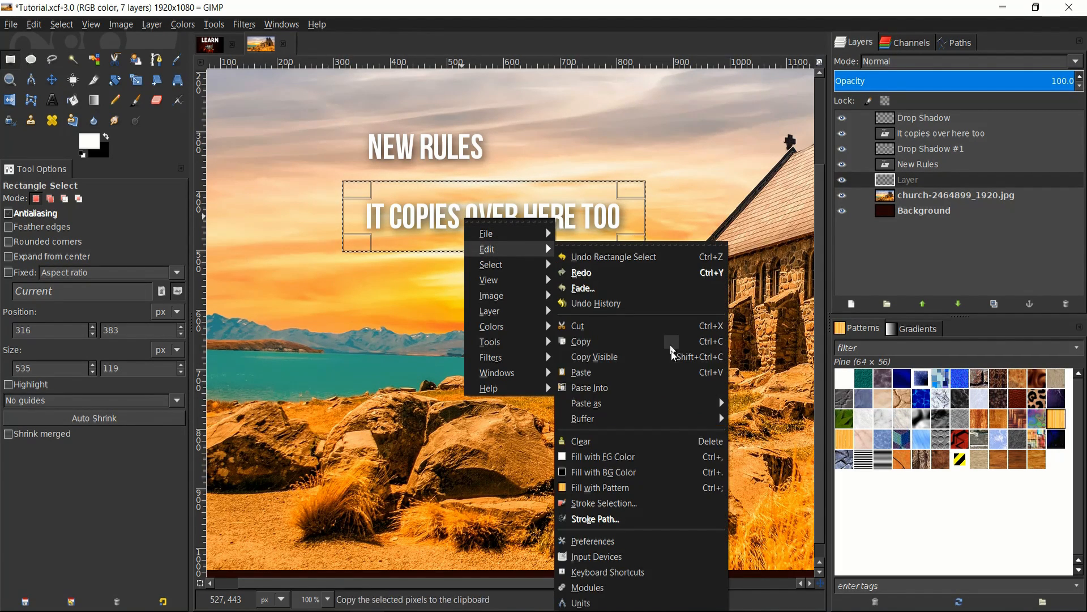
{"action": "left_click", "coordinate": [666, 471]}
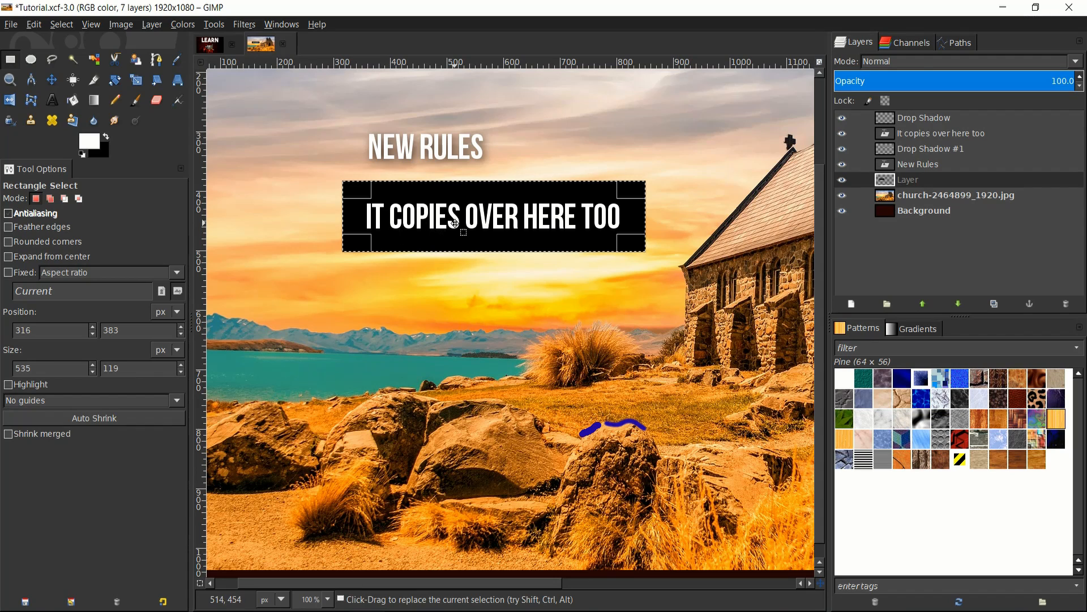
Step: Move the black rectangle's layer below the church photo and back above it in the layer order
{"action": "left_click", "coordinate": [912, 193]}
{"action": "left_click", "coordinate": [917, 179]}
{"action": "left_click_drag", "start_coordinate": [763, 190], "coordinate": [708, 233]}
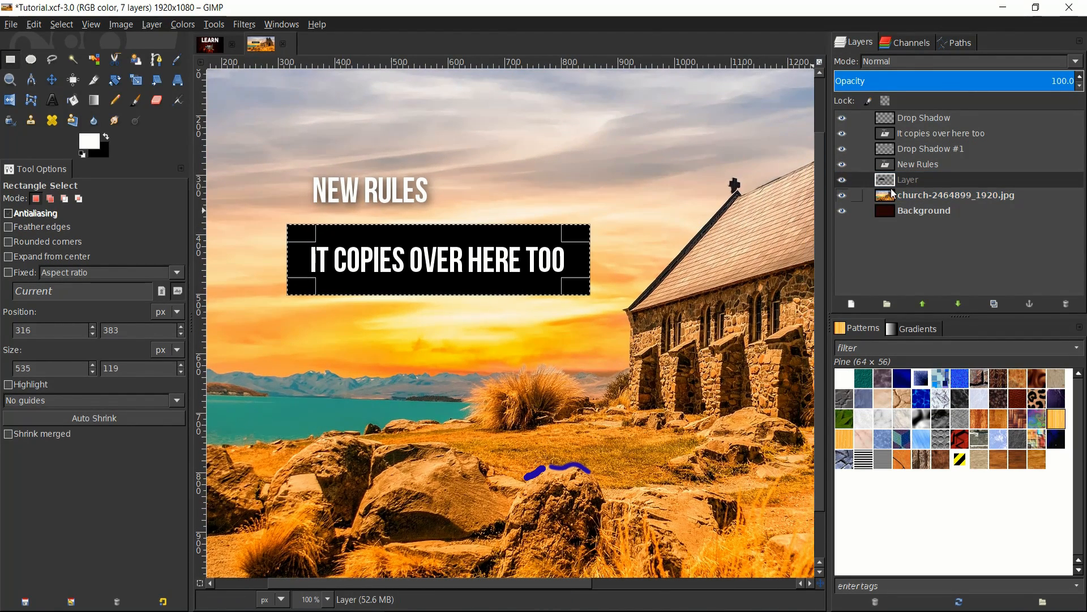
{"action": "left_click", "coordinate": [918, 184]}
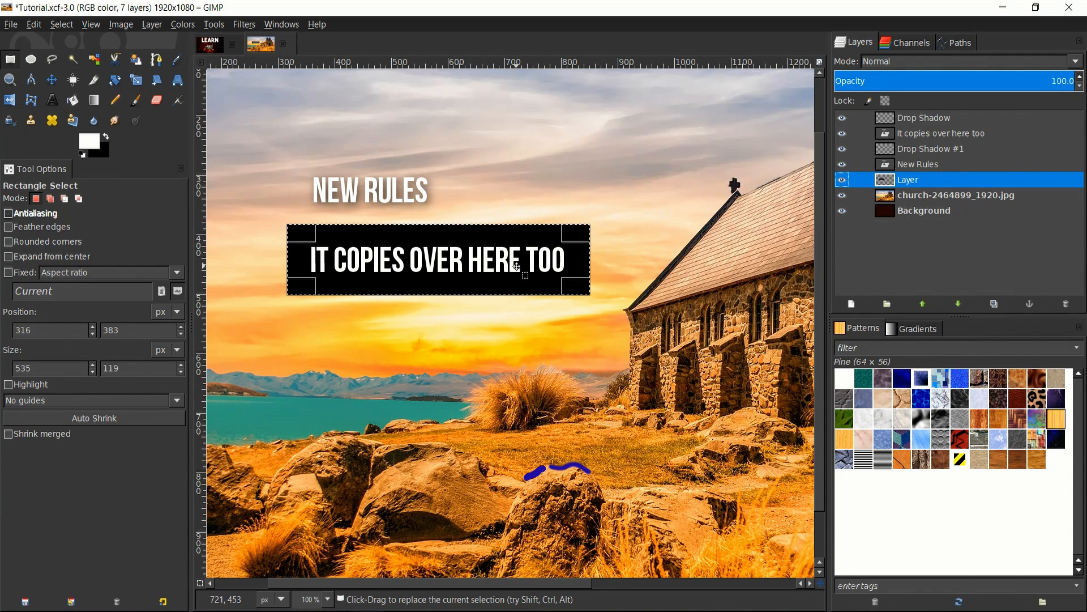
{"action": "mouse_move", "coordinate": [906, 180]}
{"action": "left_mouse_down"}
{"action": "mouse_move", "coordinate": [912, 209]}
{"action": "mouse_move", "coordinate": [903, 198]}
{"action": "left_mouse_up"}
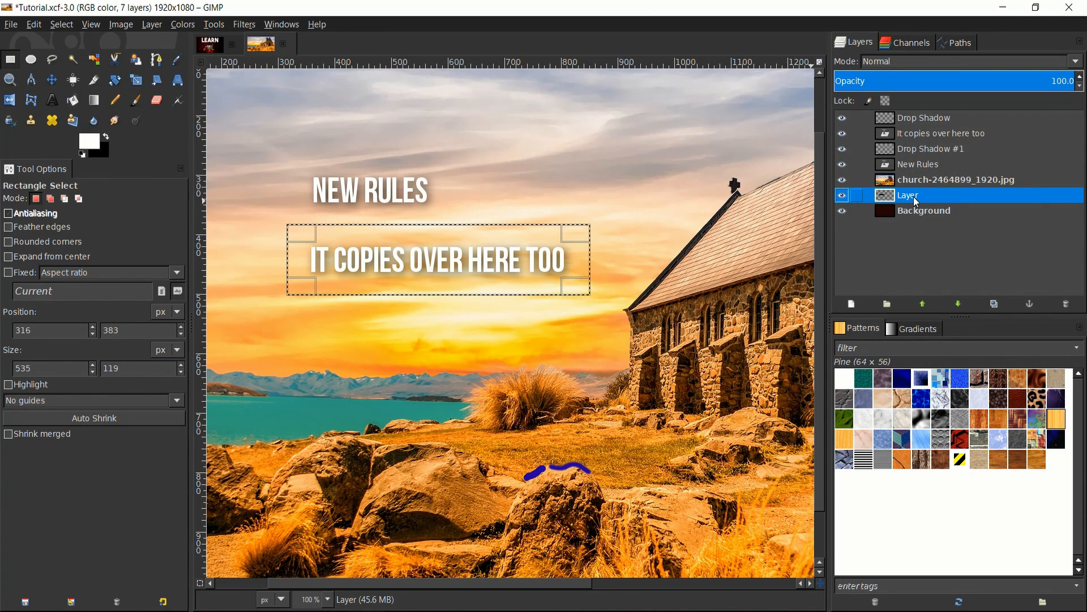
{"action": "left_click_drag", "start_coordinate": [910, 200], "coordinate": [909, 175]}
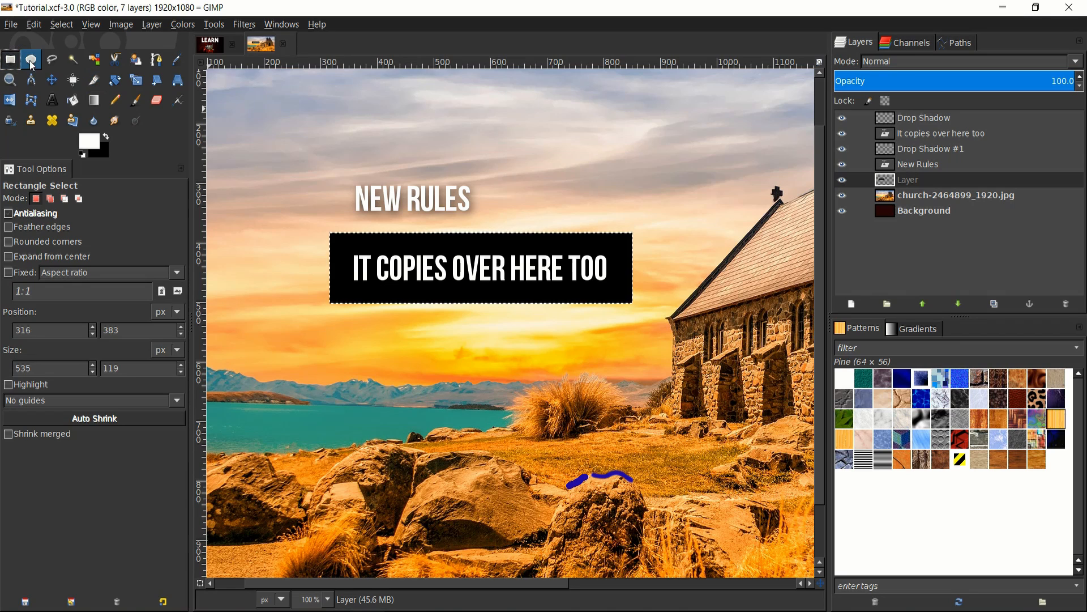
Step: Move the "New Rules" text up and to the right so it sits roughly centered above the black rectangle
{"action": "left_click", "coordinate": [917, 164]}
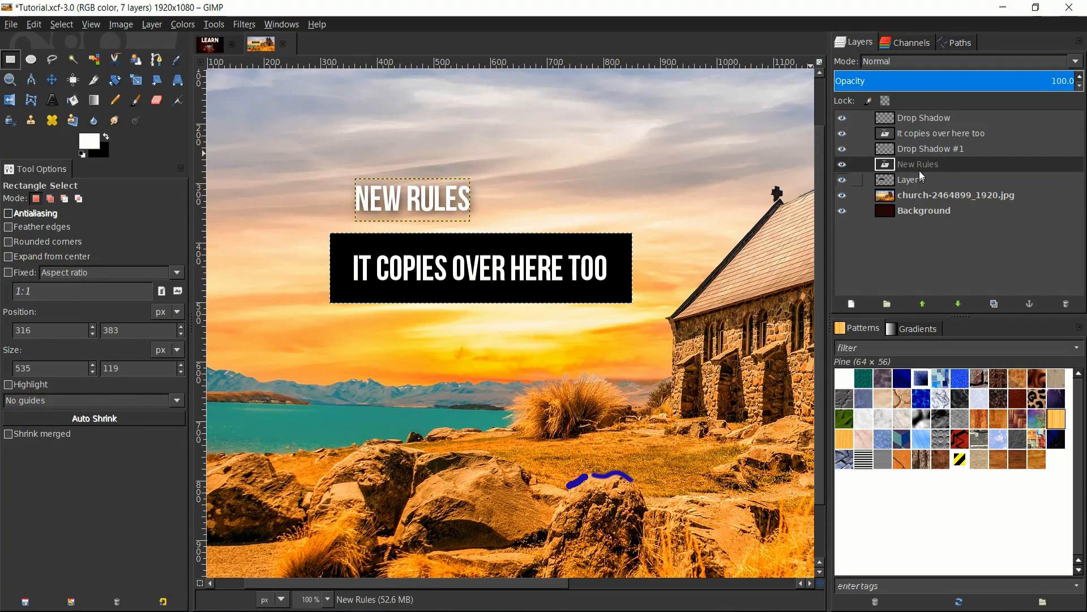
{"action": "left_click", "coordinate": [51, 89]}
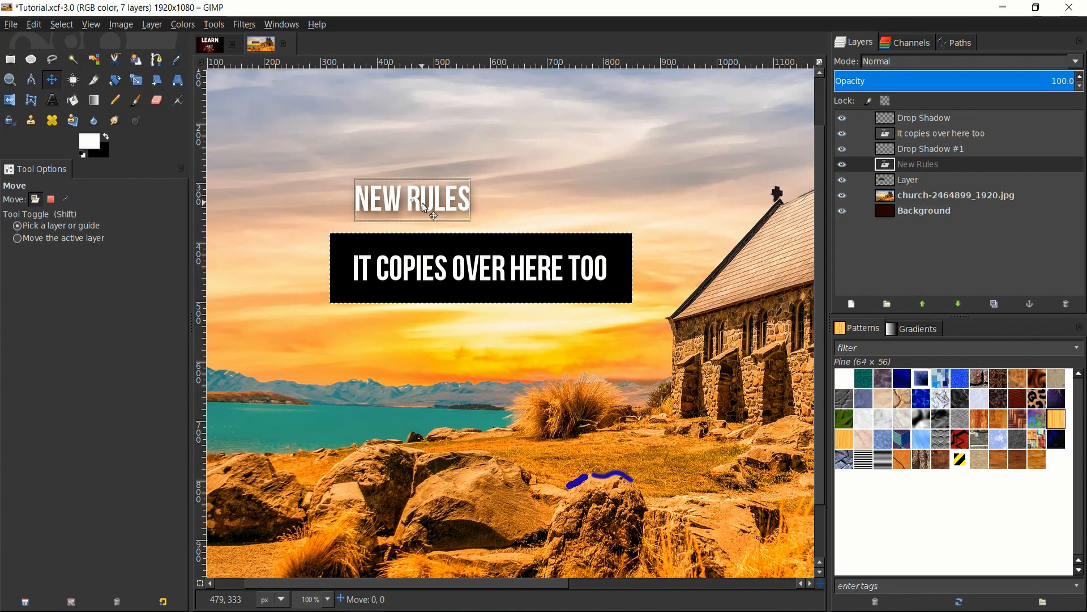
{"action": "left_click_drag", "start_coordinate": [420, 207], "coordinate": [486, 191]}
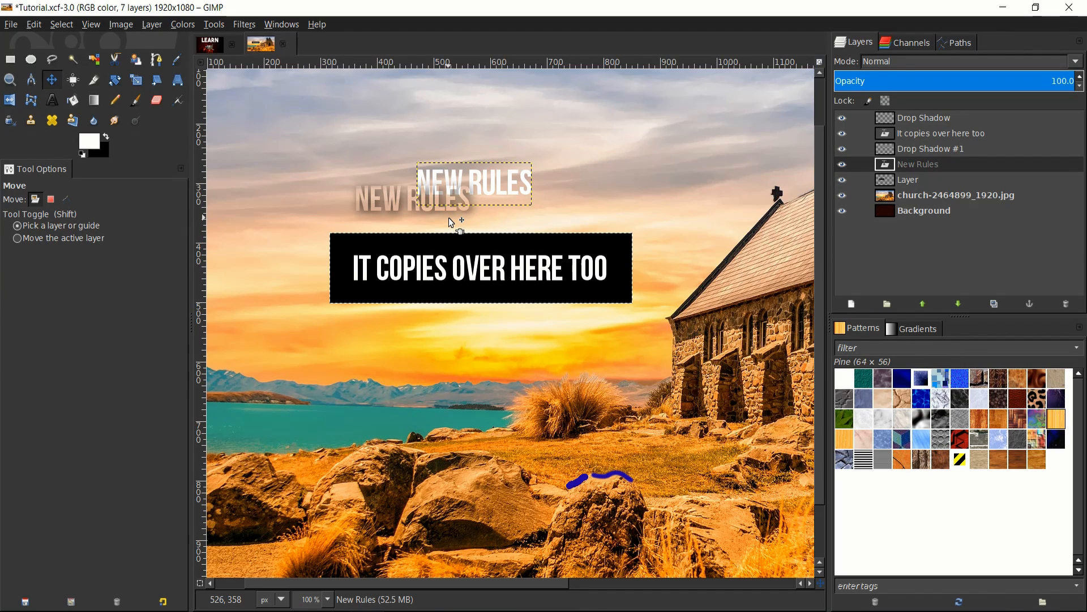
{"action": "left_click_drag", "start_coordinate": [491, 186], "coordinate": [497, 186]}
Step: Check the "New Rules" shadow layer by toggling its visibility, and delete that layer
{"action": "left_click", "coordinate": [906, 150]}
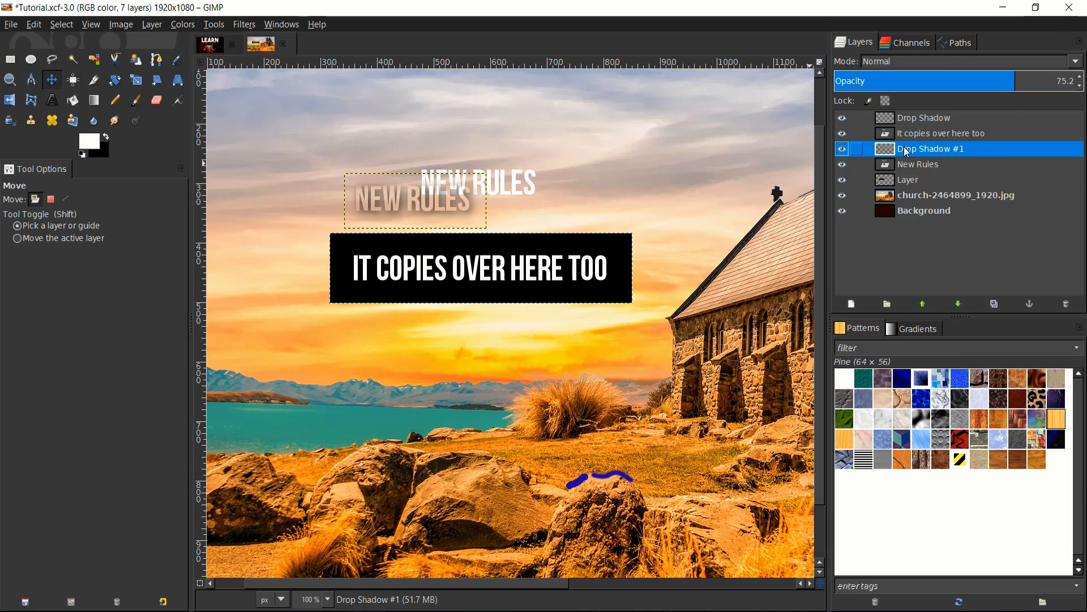
{"action": "left_click", "coordinate": [842, 149]}
{"action": "left_click", "coordinate": [842, 149]}
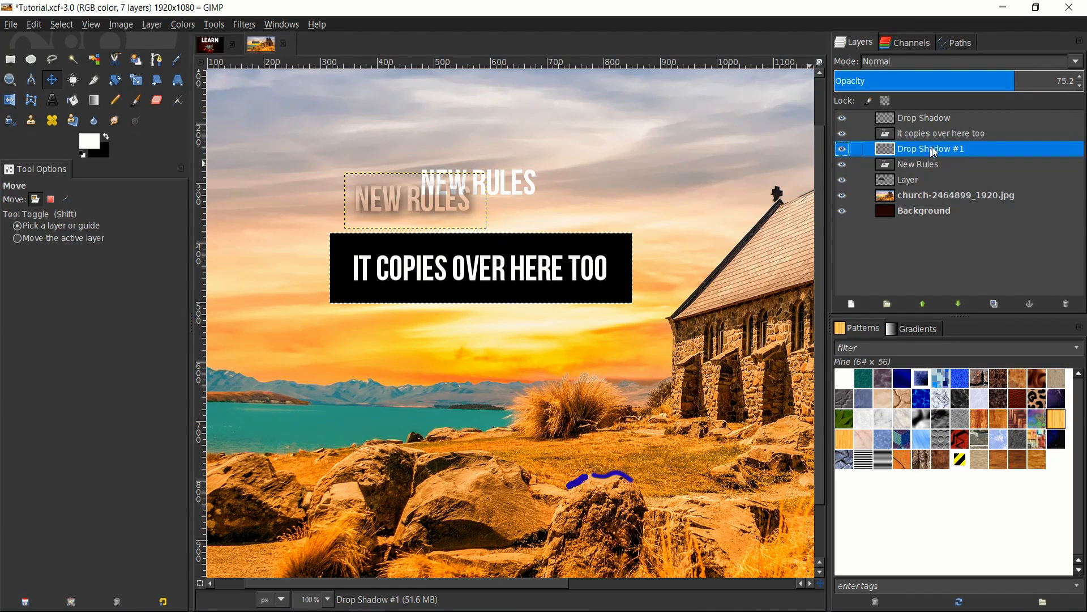
{"action": "left_click", "coordinate": [1068, 305]}
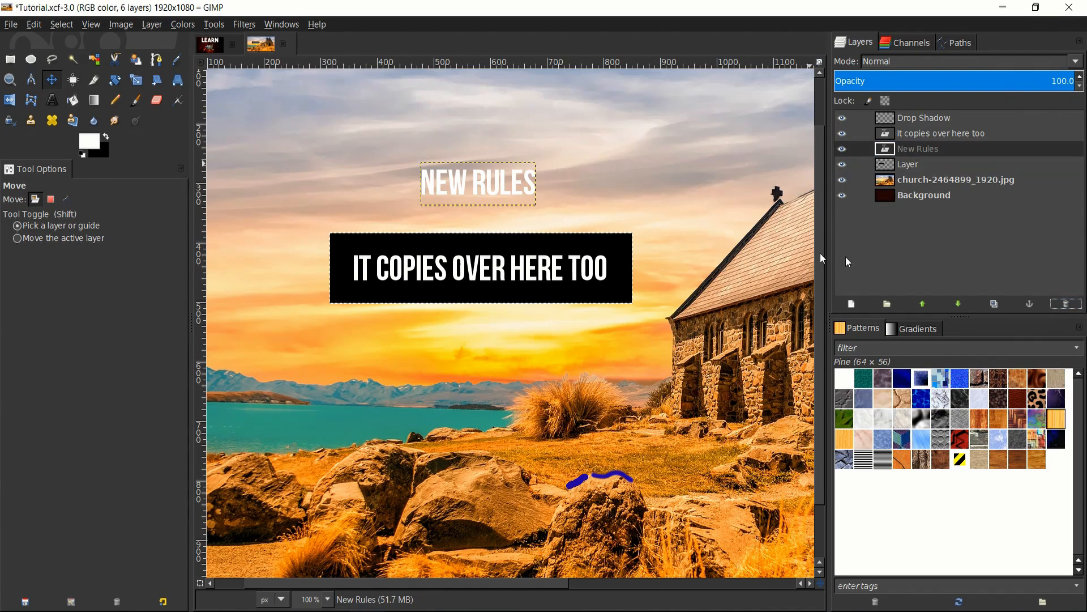
Step: Create a selection from the "New Rules" text layer's shape, add a drop shadow to the text, and clear the selection
{"action": "right_click", "coordinate": [926, 152]}
{"action": "left_click", "coordinate": [957, 577]}
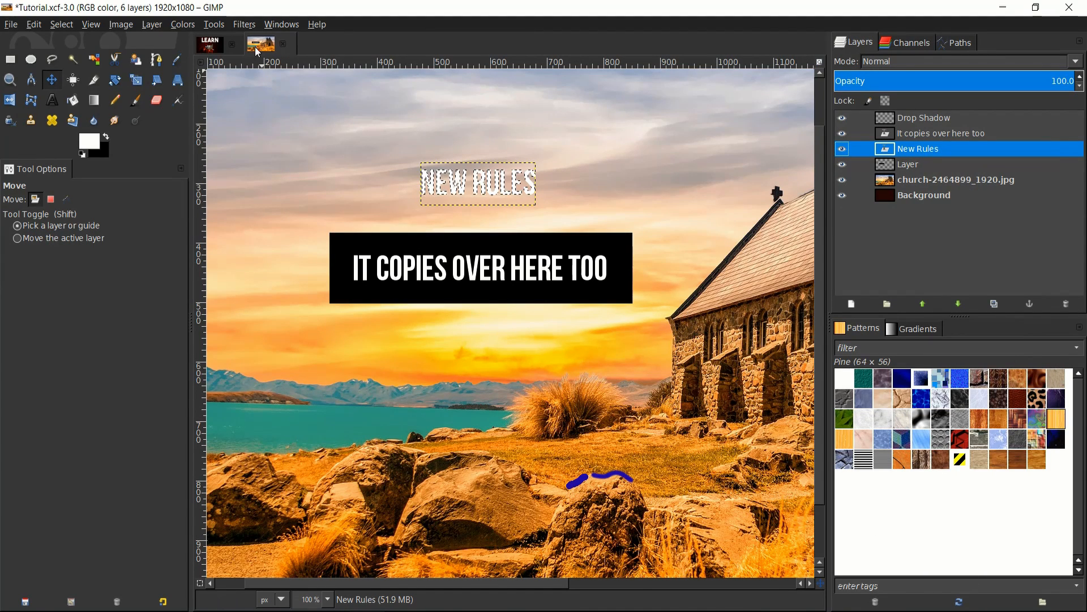
{"action": "left_click", "coordinate": [282, 24]}
{"action": "left_click", "coordinate": [249, 39]}
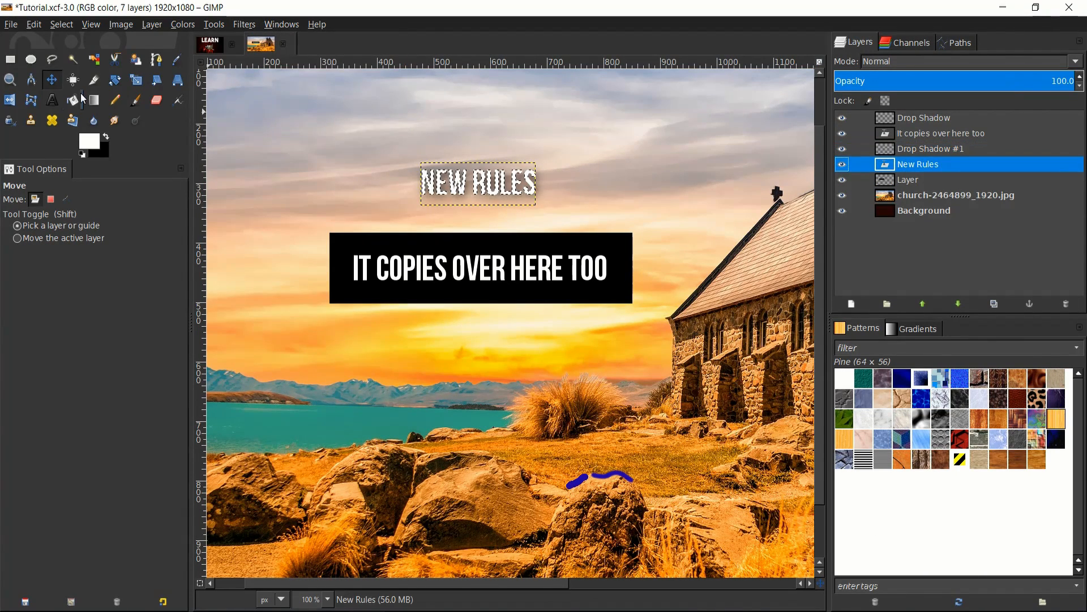
{"action": "key", "text": "r"}
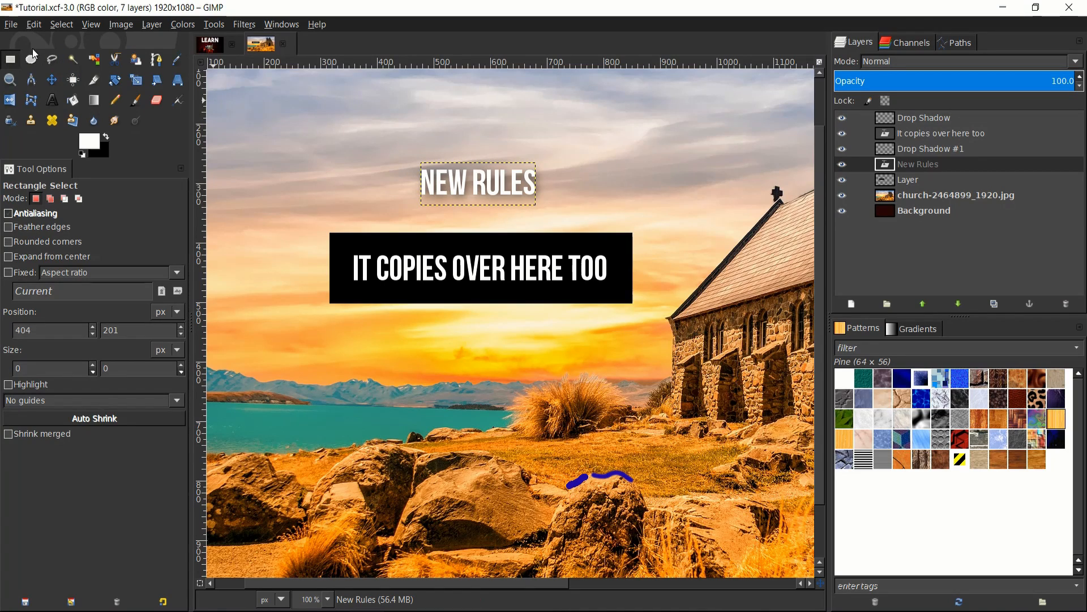
Step: Select an elliptical area about 419 x 136 px around the "New Rules" text
{"action": "left_click", "coordinate": [31, 60]}
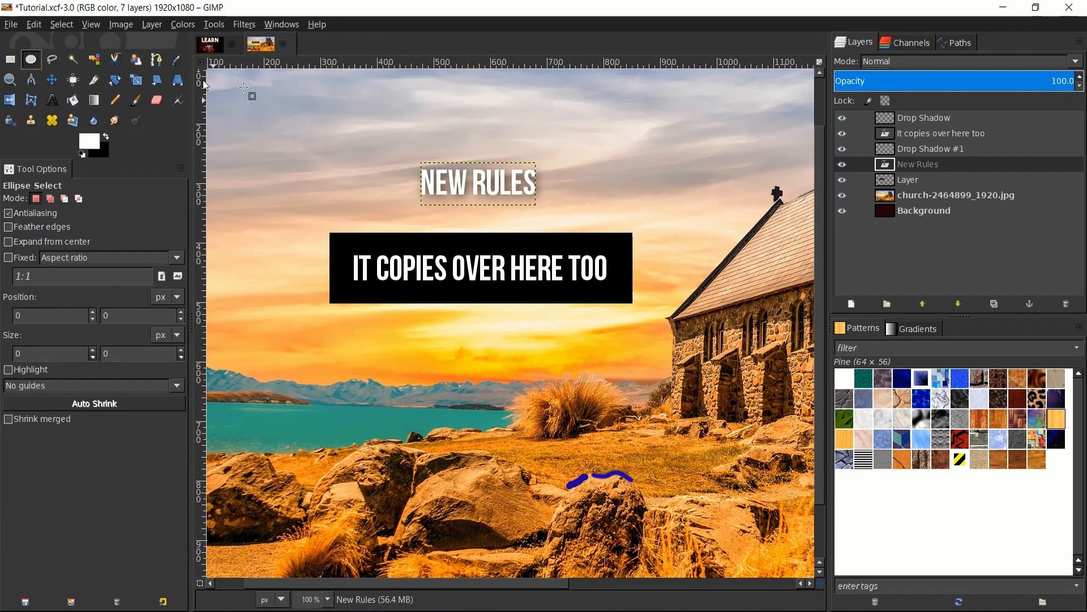
{"action": "left_click_drag", "start_coordinate": [359, 130], "coordinate": [596, 221]}
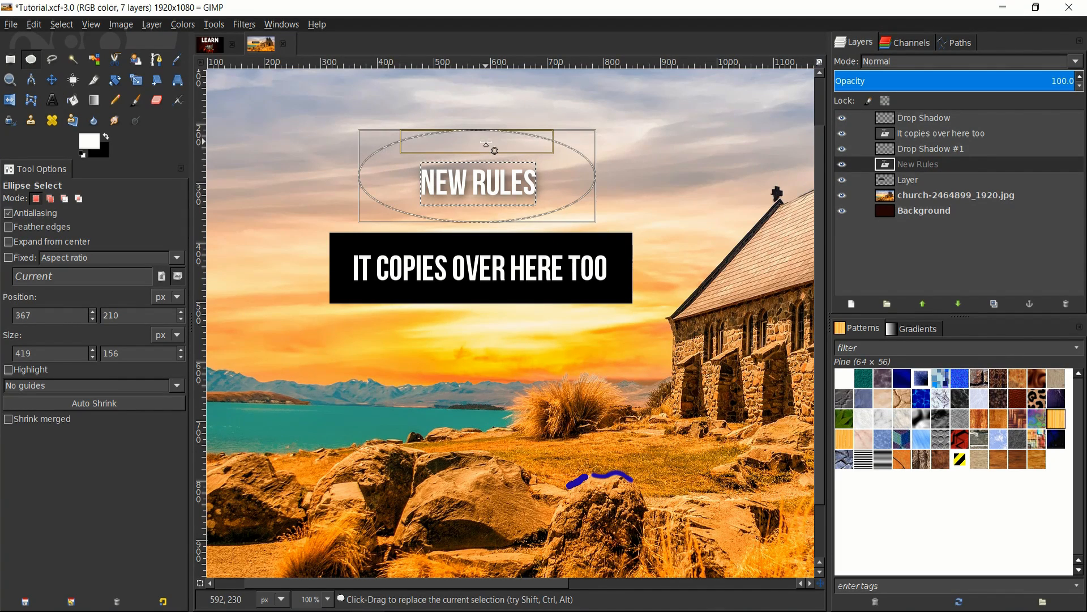
{"action": "left_click_drag", "start_coordinate": [486, 145], "coordinate": [486, 156]}
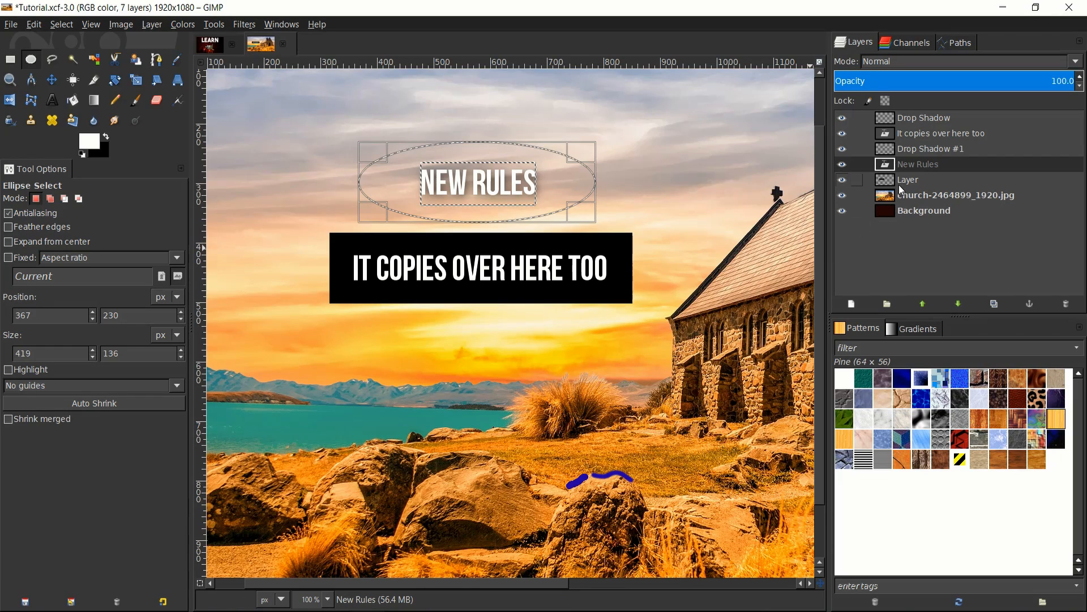
Step: Create a new transparent 1920 x 1080 px layer and place it directly below the "New Rules" text layer
{"action": "left_click", "coordinate": [847, 310]}
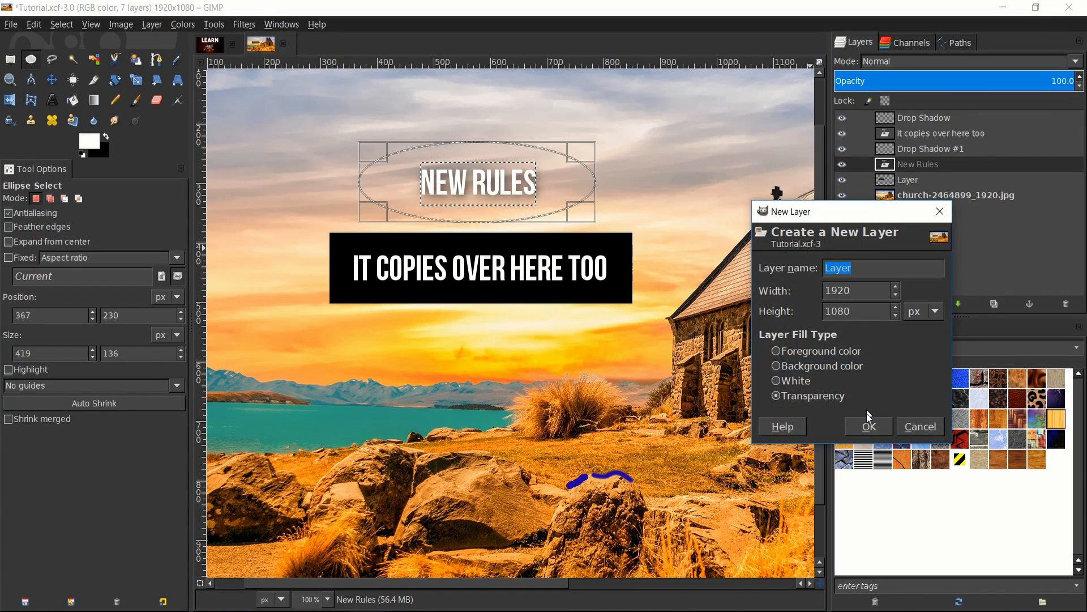
{"action": "left_click", "coordinate": [866, 424]}
{"action": "left_click_drag", "start_coordinate": [923, 171], "coordinate": [927, 189]}
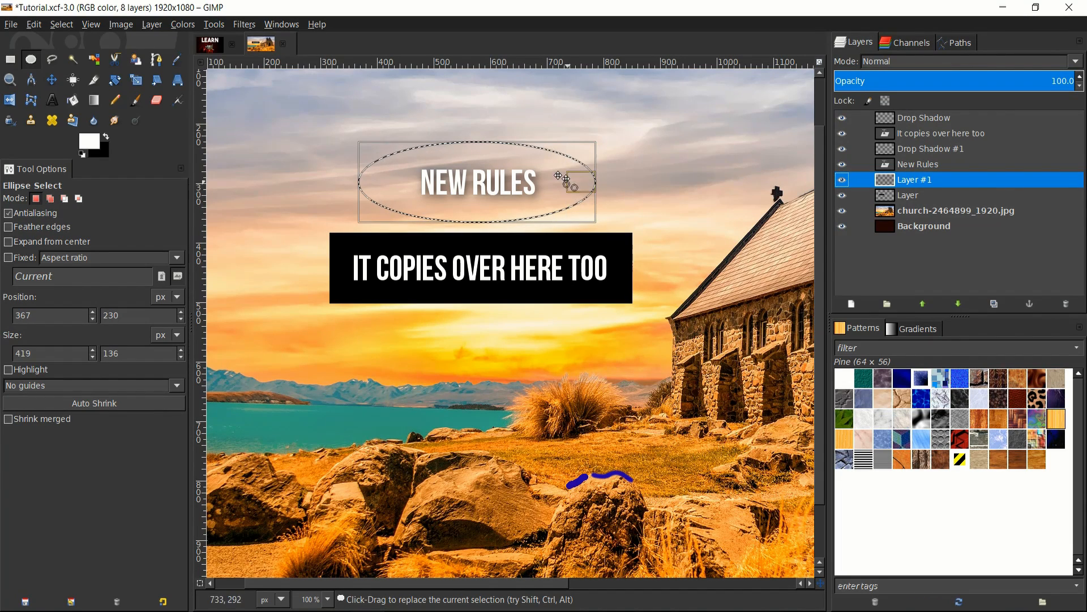
Step: Set the foreground color to dark blue 265d72, fill the elliptical selection with it, and clear the selection
{"action": "left_click", "coordinate": [90, 151]}
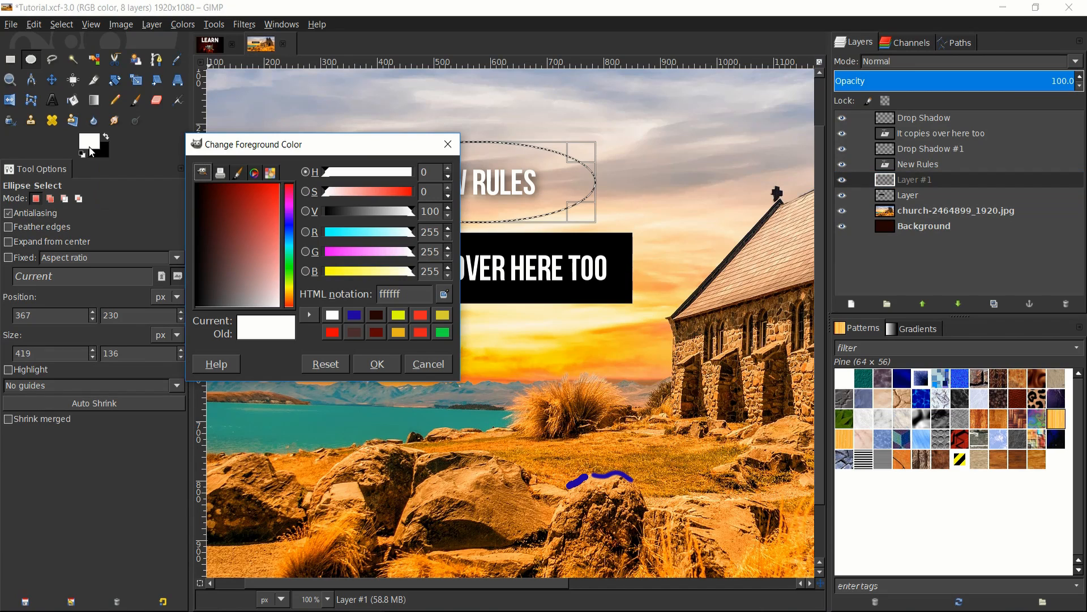
{"action": "left_click_drag", "start_coordinate": [292, 196], "coordinate": [290, 246]}
{"action": "left_click_drag", "start_coordinate": [238, 204], "coordinate": [233, 225]}
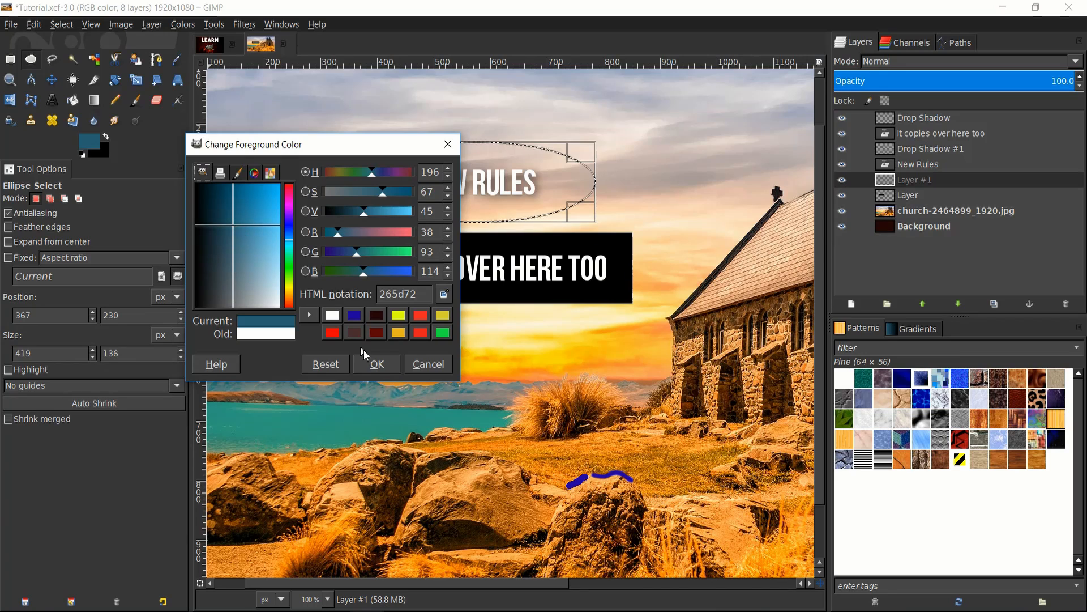
{"action": "left_click", "coordinate": [376, 363]}
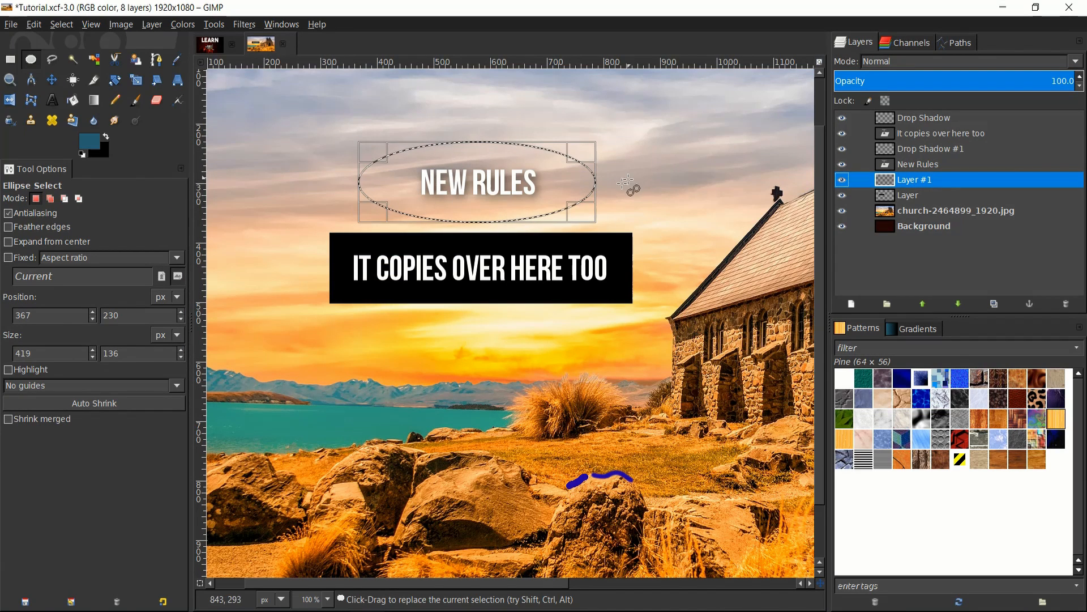
{"action": "right_click", "coordinate": [551, 180]}
{"action": "mouse_move", "coordinate": [586, 214]}
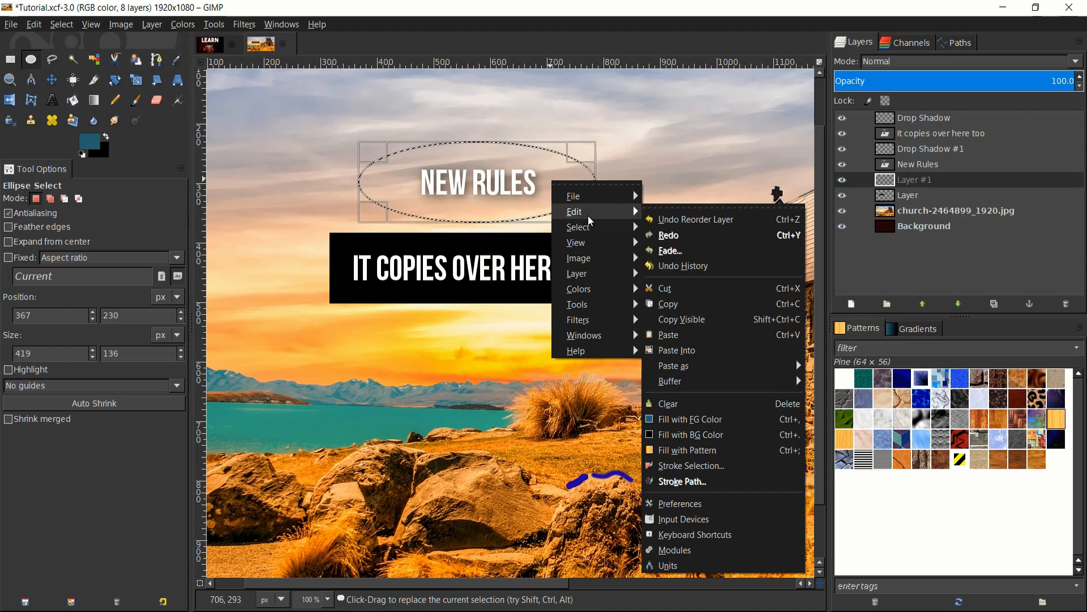
{"action": "left_click", "coordinate": [751, 420]}
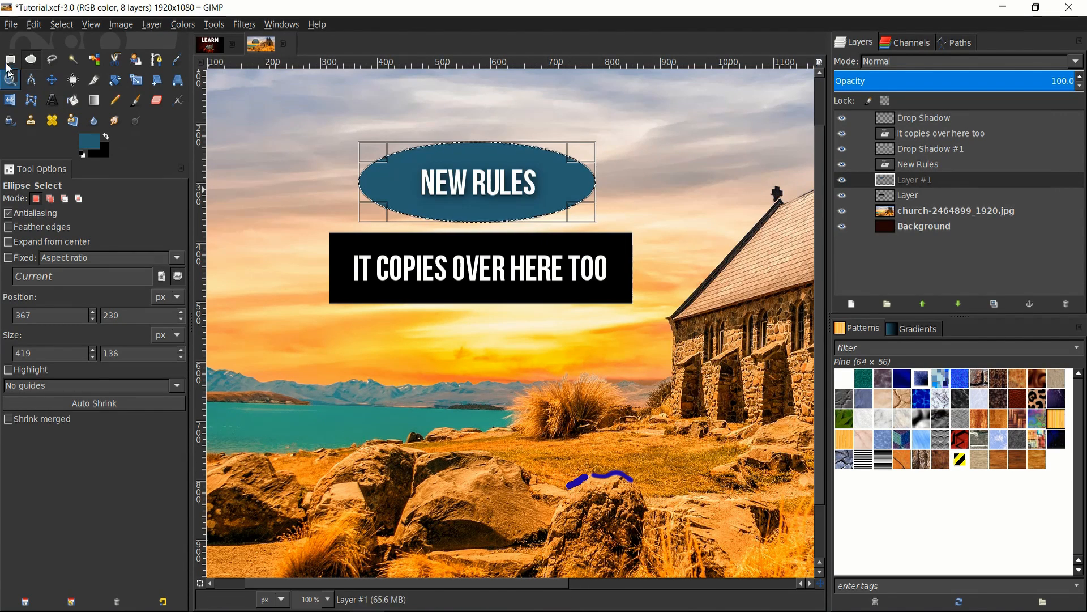
{"action": "left_click", "coordinate": [11, 60]}
{"action": "left_click", "coordinate": [338, 125]}
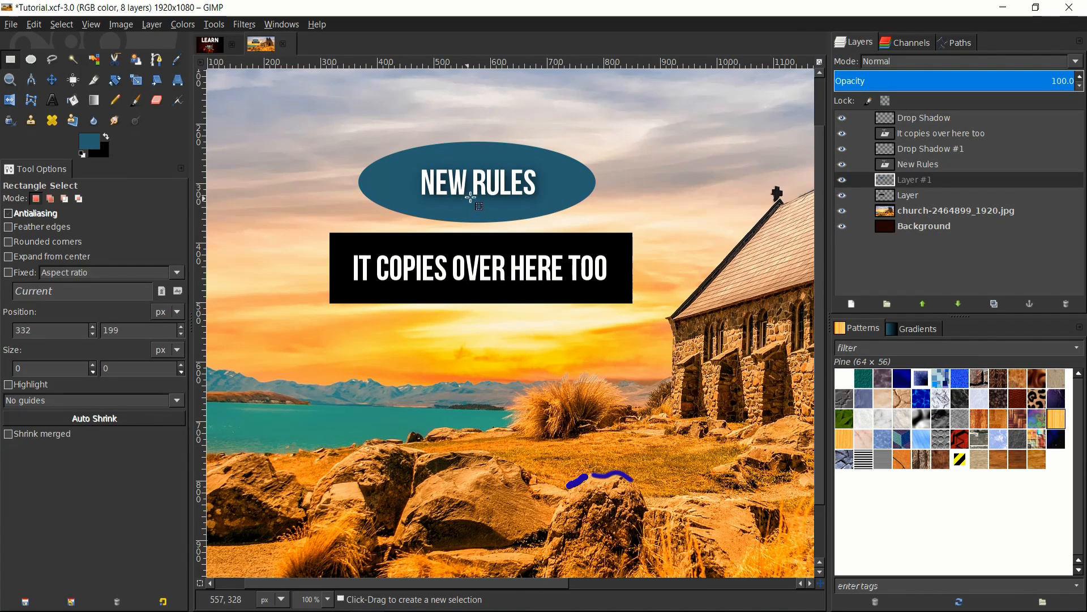
Step: Scale the church photo layer down proportionally to 1785 x 925 px with the Scale tool
{"action": "scroll", "coordinate": [499, 202], "scroll_direction": "up", "scroll_amount": 3}
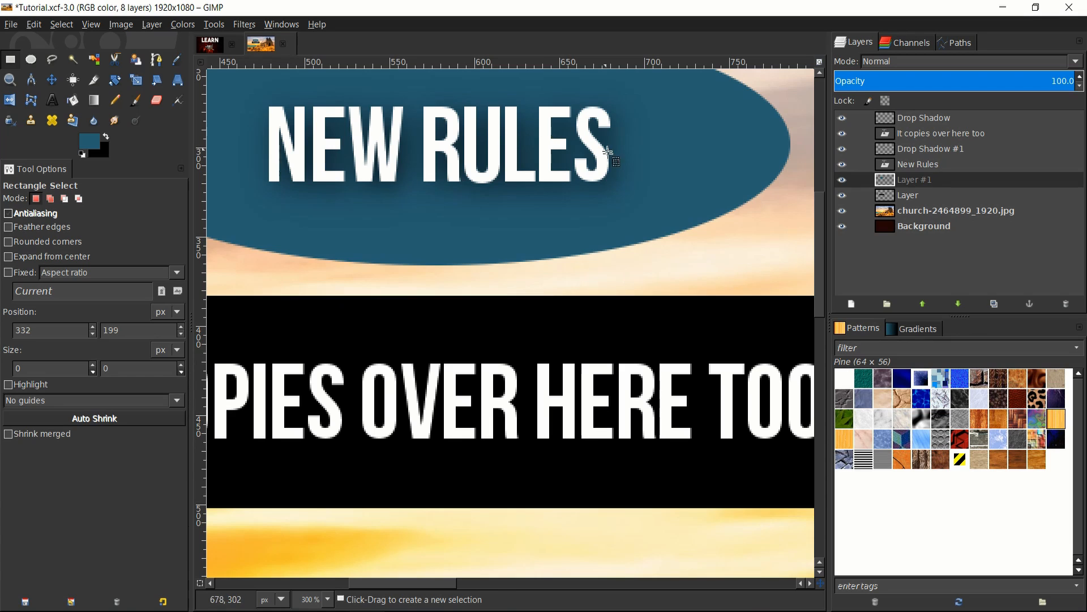
{"action": "key", "text": "minus"}
{"action": "key", "text": "minus"}
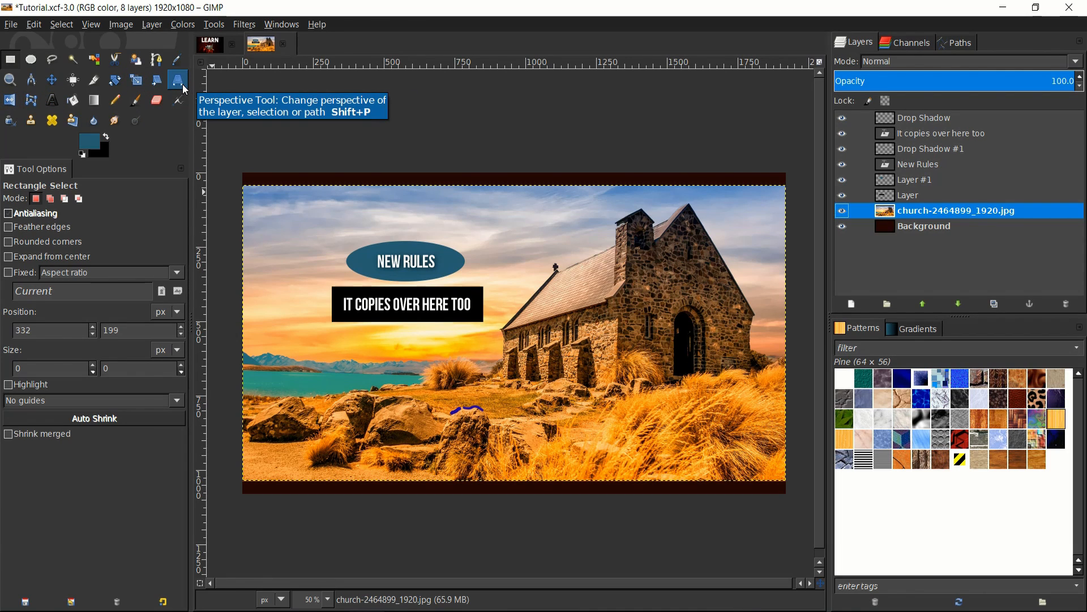
{"action": "left_click", "coordinate": [137, 82]}
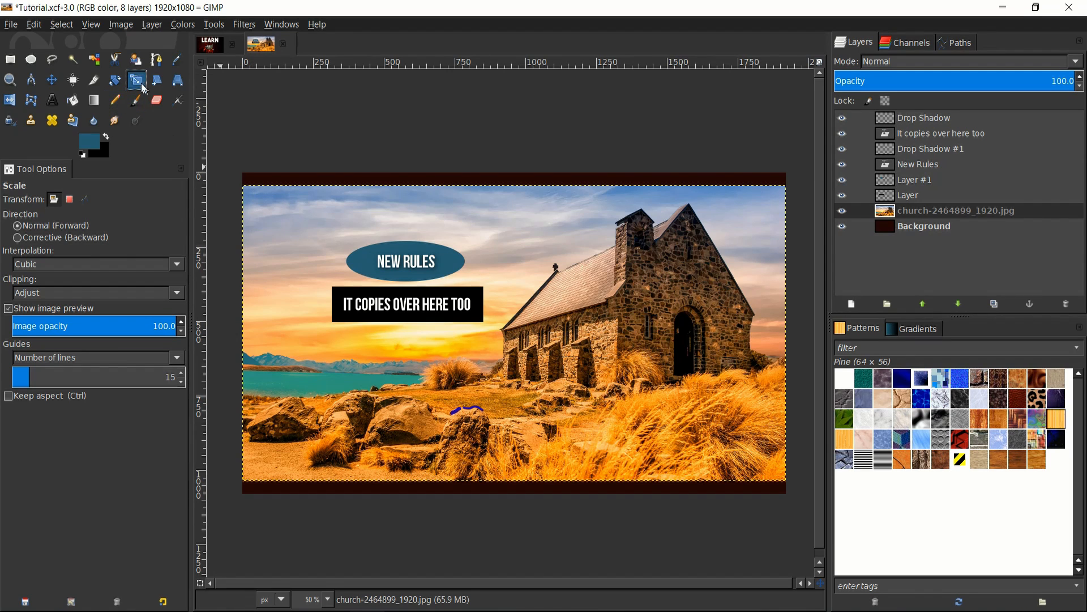
{"action": "left_click", "coordinate": [861, 210]}
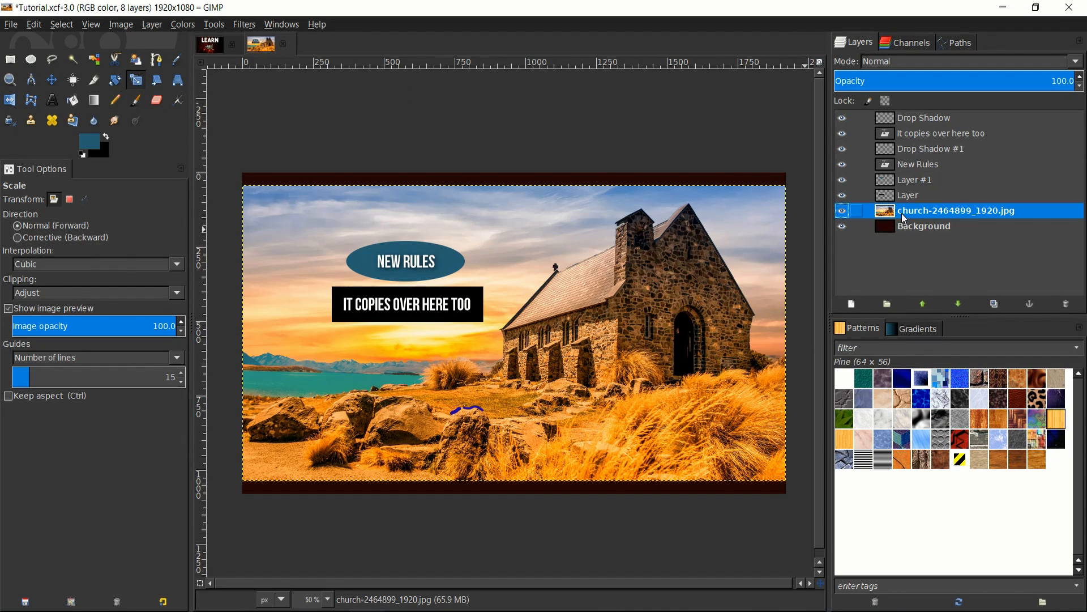
{"action": "left_click", "coordinate": [264, 201]}
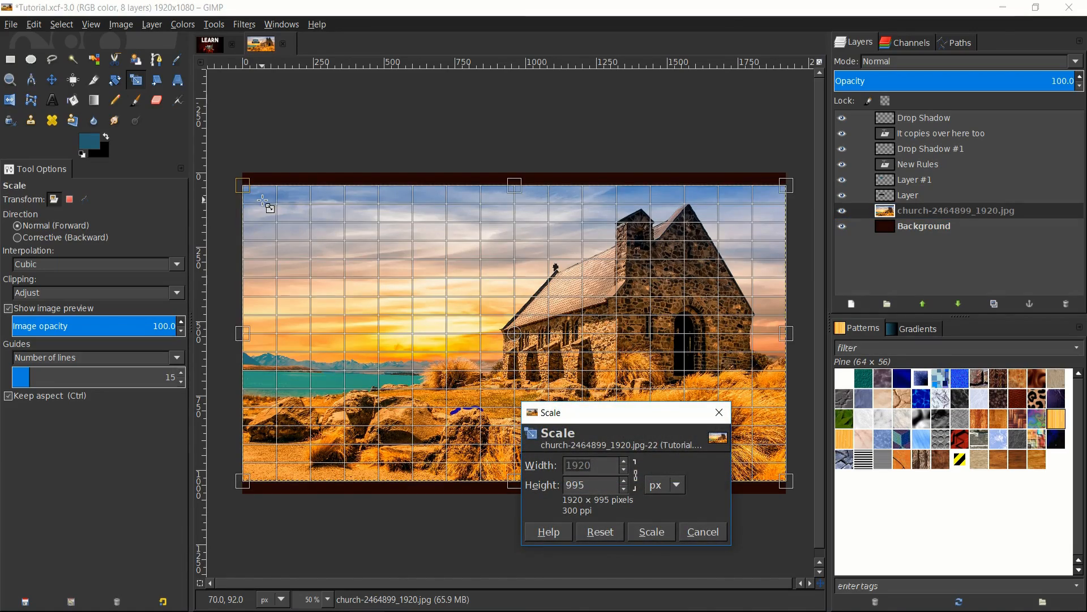
{"action": "left_click_drag", "start_coordinate": [264, 201], "coordinate": [343, 228]}
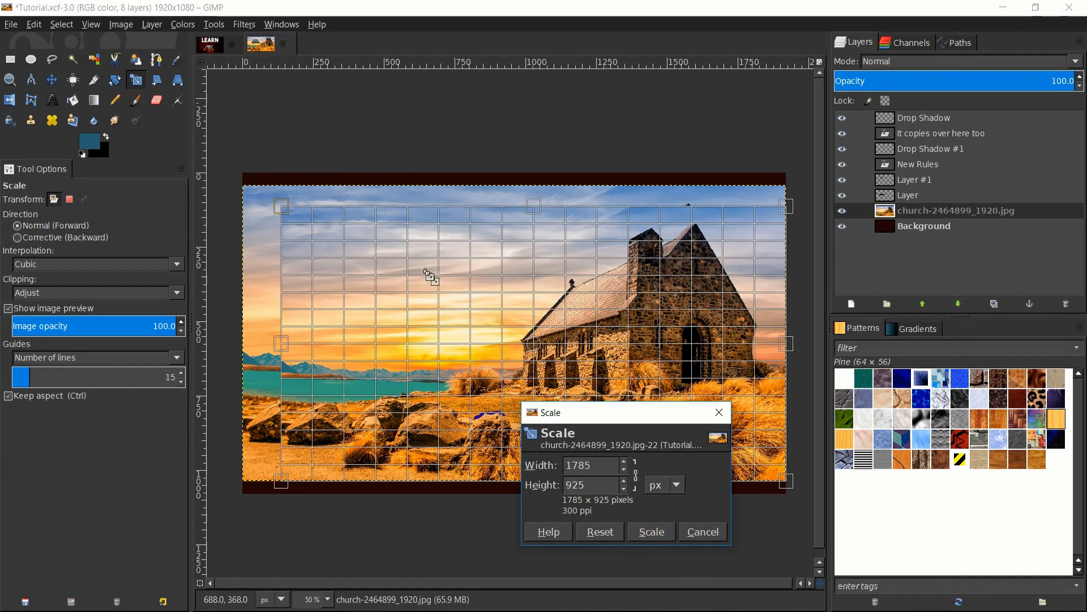
{"action": "left_click", "coordinate": [659, 536]}
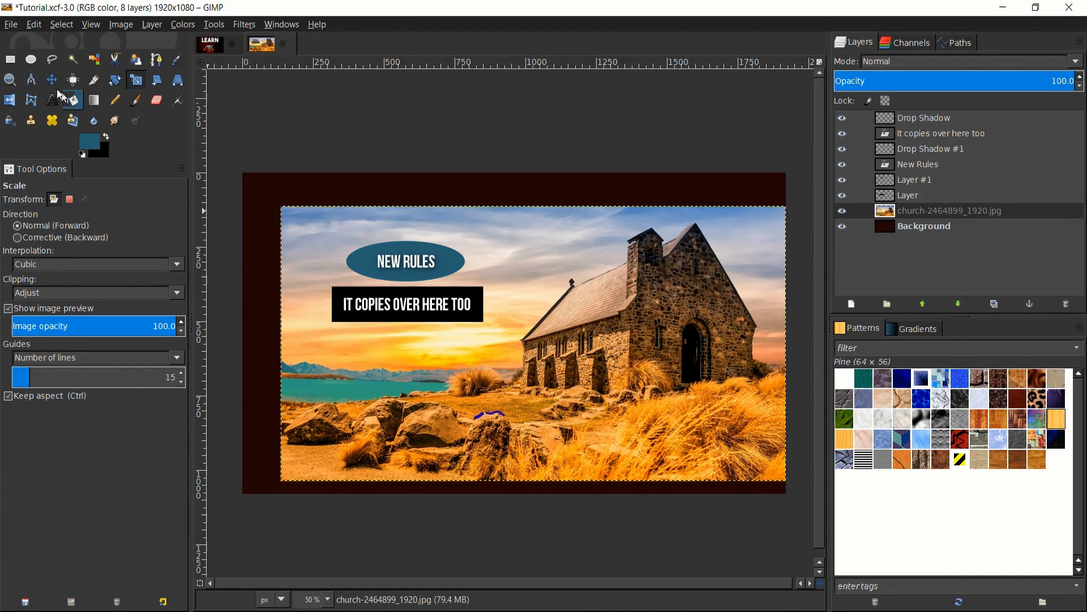
Step: Move the scaled church photo up and to the left so the dark background frames it evenly
{"action": "left_click", "coordinate": [52, 79]}
{"action": "left_click_drag", "start_coordinate": [542, 307], "coordinate": [525, 298]}
{"action": "key", "text": "r"}
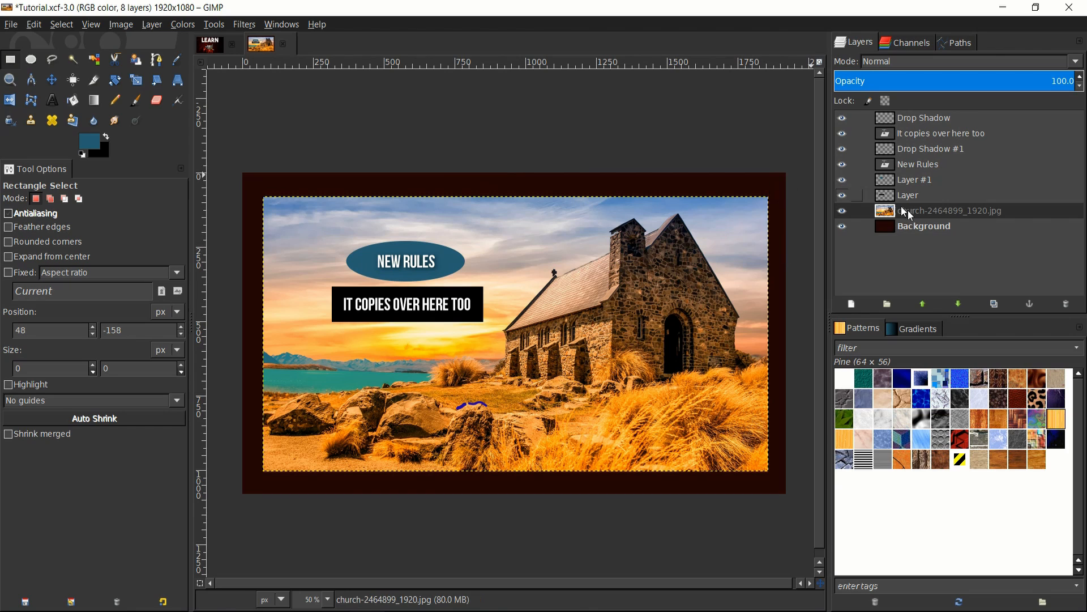
Step: Try rotating the church photo layer by about 18.48 degrees and cancel the rotation
{"action": "left_click", "coordinate": [933, 226]}
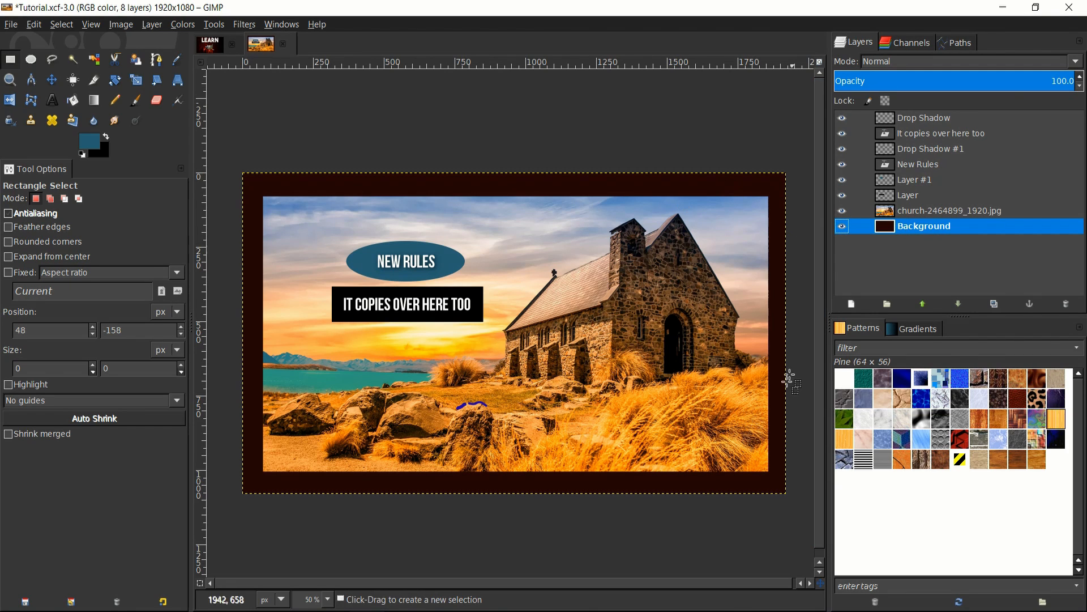
{"action": "left_click", "coordinate": [917, 212]}
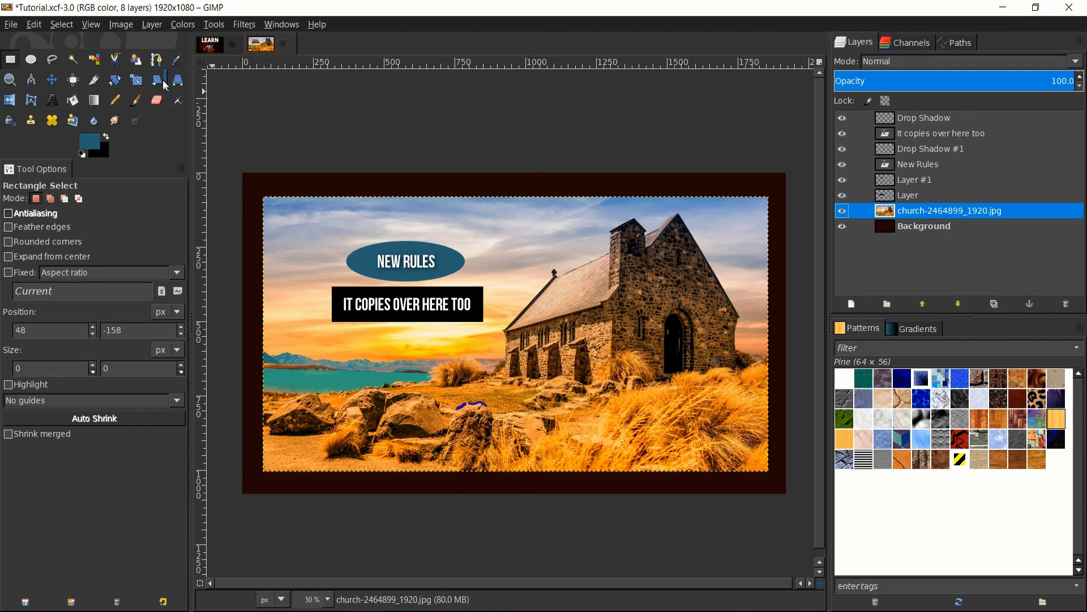
{"action": "left_click", "coordinate": [115, 80]}
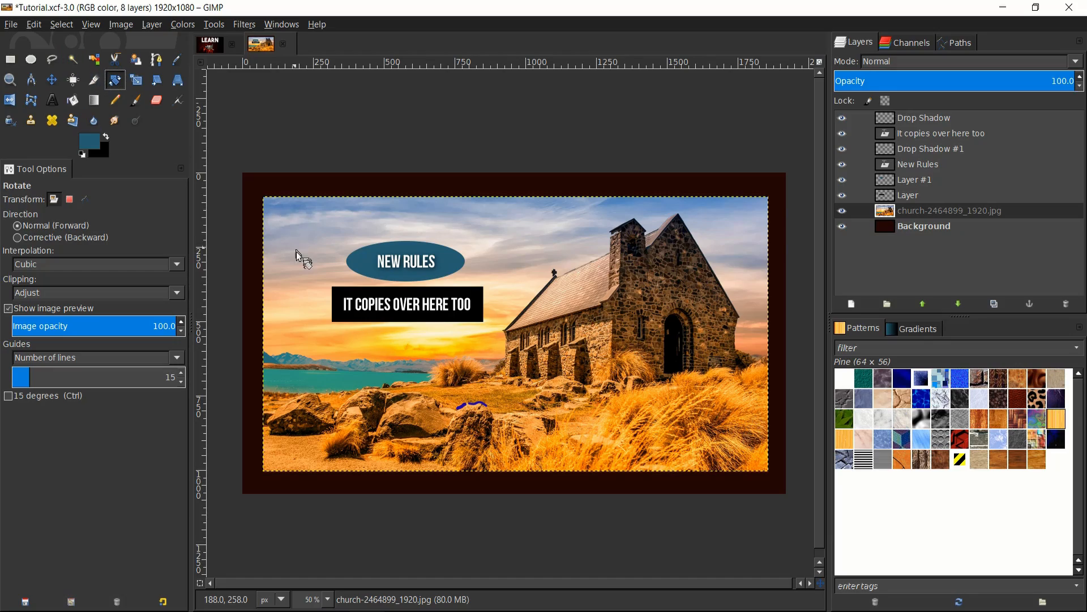
{"action": "left_click_drag", "start_coordinate": [297, 254], "coordinate": [352, 205]}
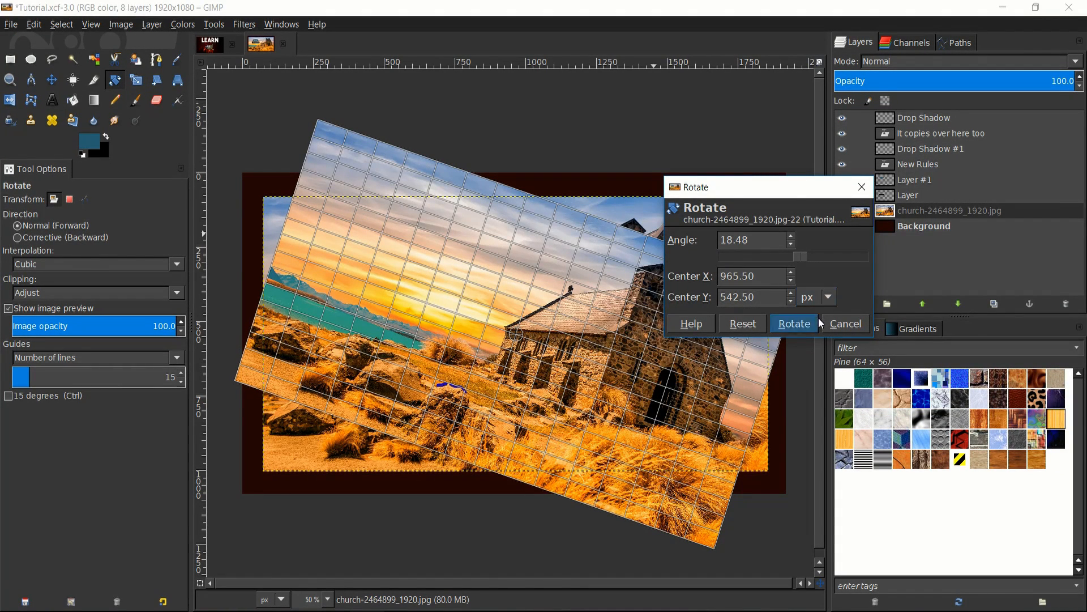
{"action": "left_click", "coordinate": [846, 324]}
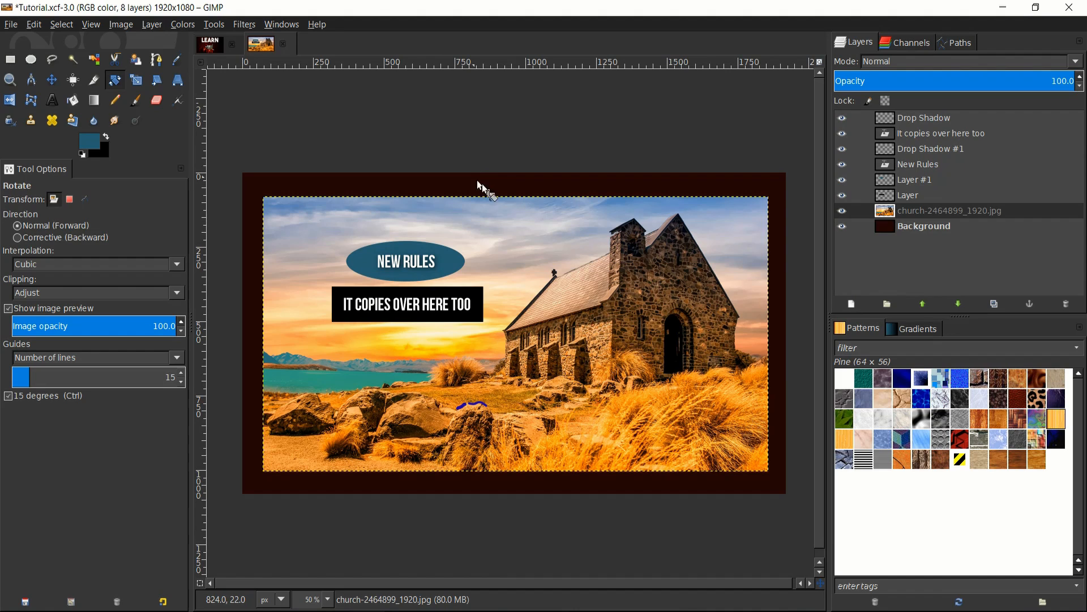
Step: Browse the gradient presets available for the Blend tool and open the FG to BG (RGB) gradient in the gradient editor
{"action": "scroll", "coordinate": [498, 194], "scroll_direction": "up", "scroll_amount": 1}
{"action": "scroll", "coordinate": [644, 201], "scroll_direction": "down", "scroll_amount": 1}
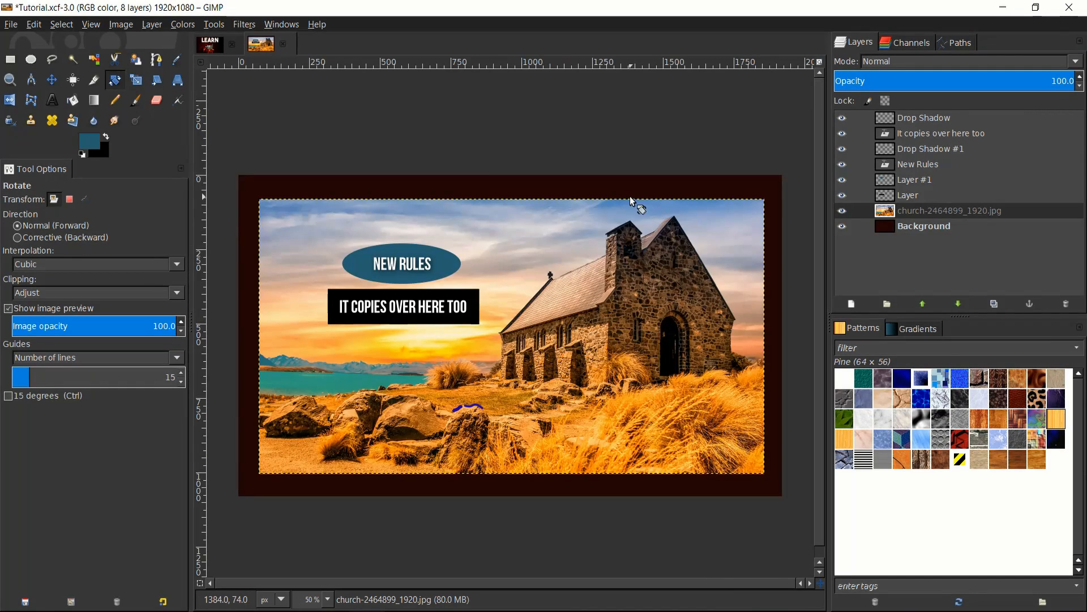
{"action": "left_click", "coordinate": [94, 103]}
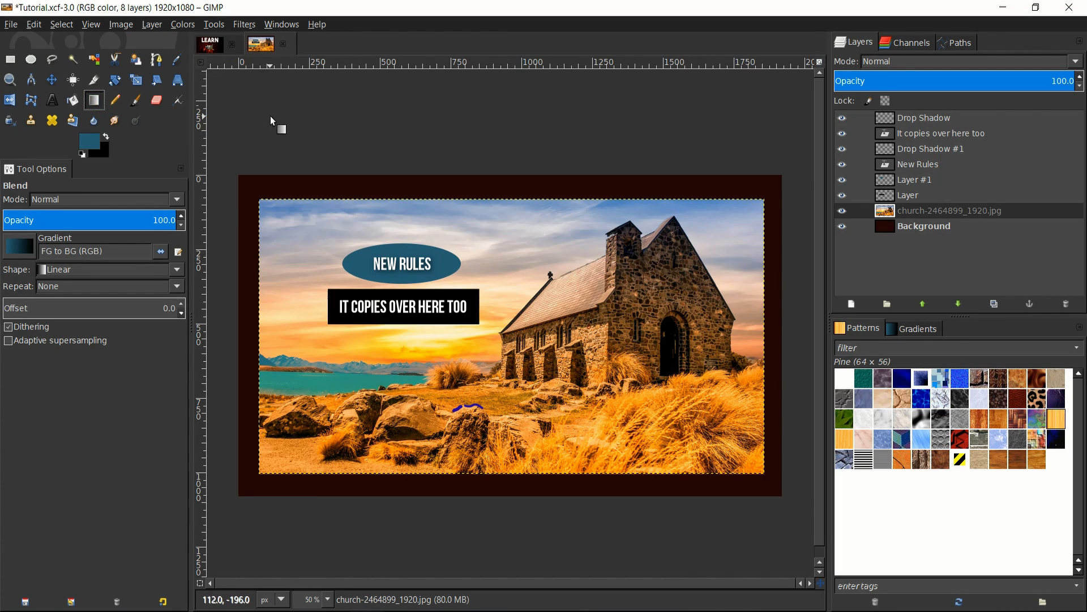
{"action": "left_click", "coordinate": [17, 256]}
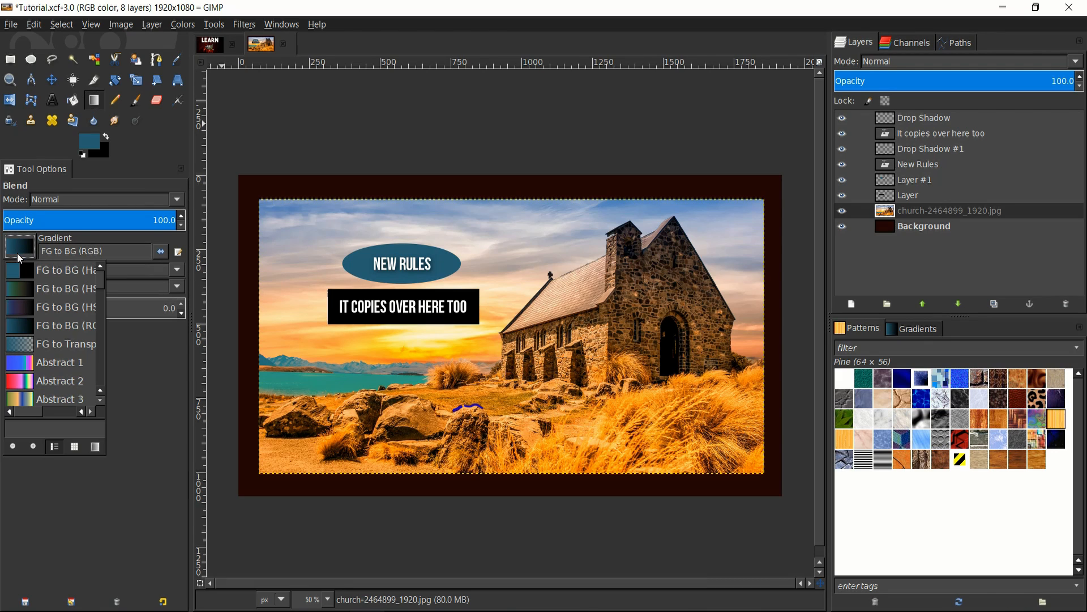
{"action": "scroll", "coordinate": [25, 302], "scroll_direction": "down", "scroll_amount": 5}
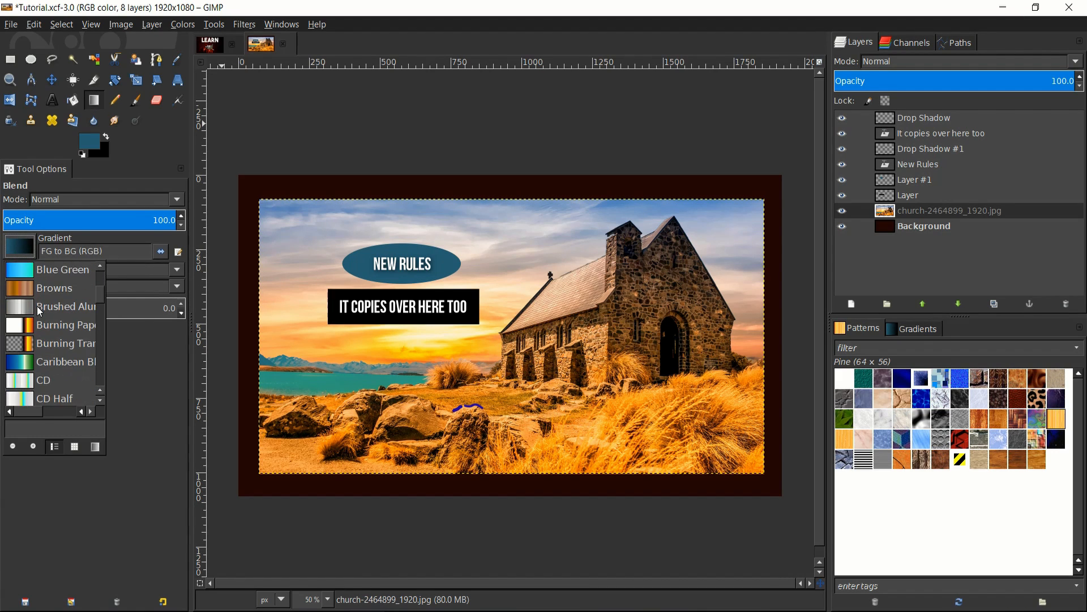
{"action": "scroll", "coordinate": [39, 305], "scroll_direction": "down", "scroll_amount": 4}
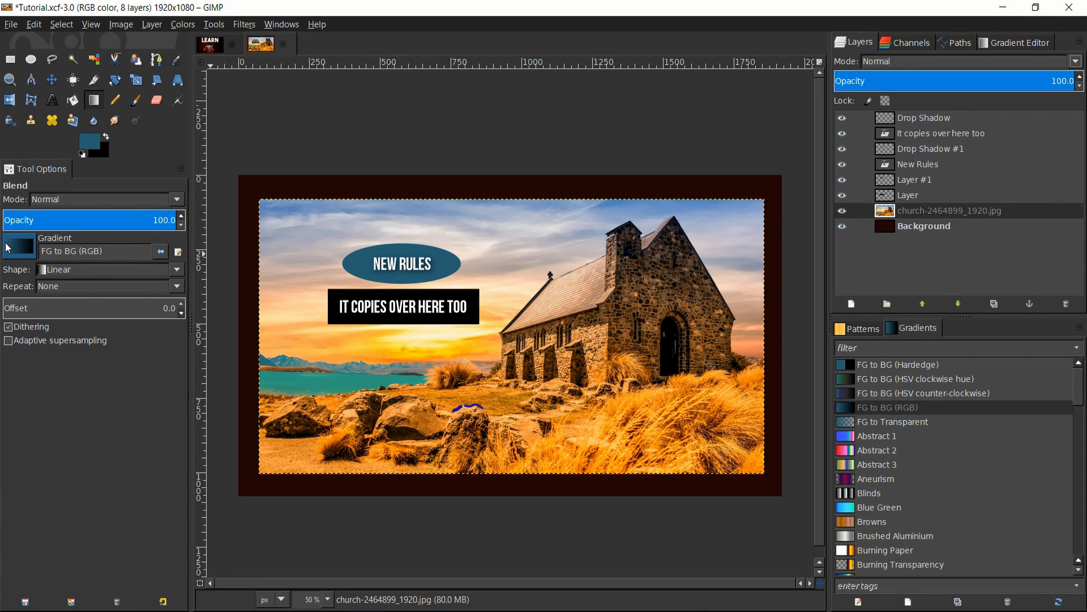
{"action": "left_click", "coordinate": [33, 252]}
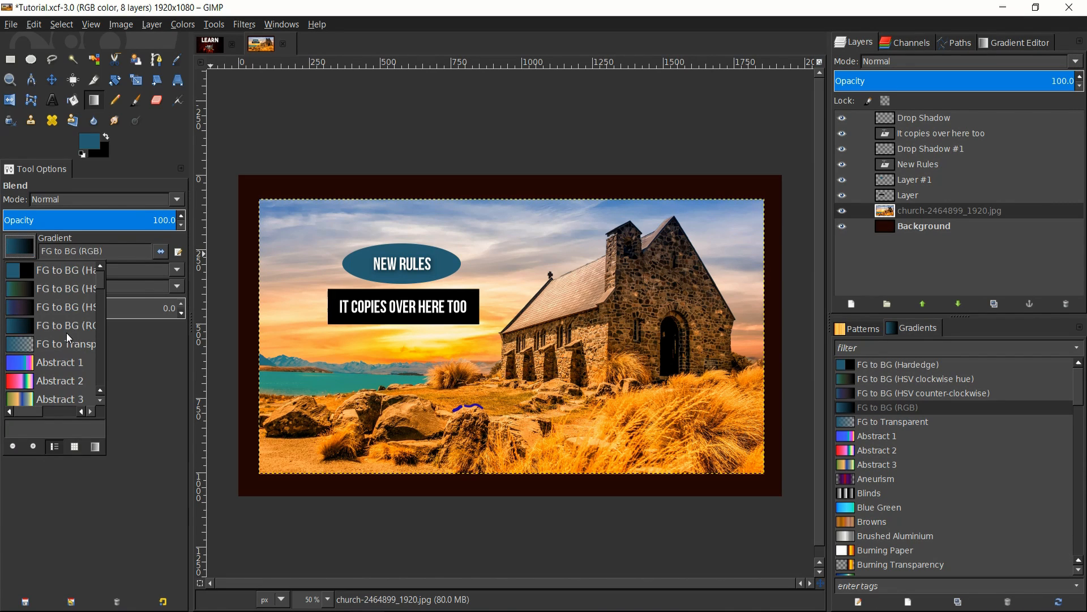
{"action": "scroll", "coordinate": [76, 351], "scroll_direction": "down", "scroll_amount": 3}
{"action": "left_click", "coordinate": [24, 246]}
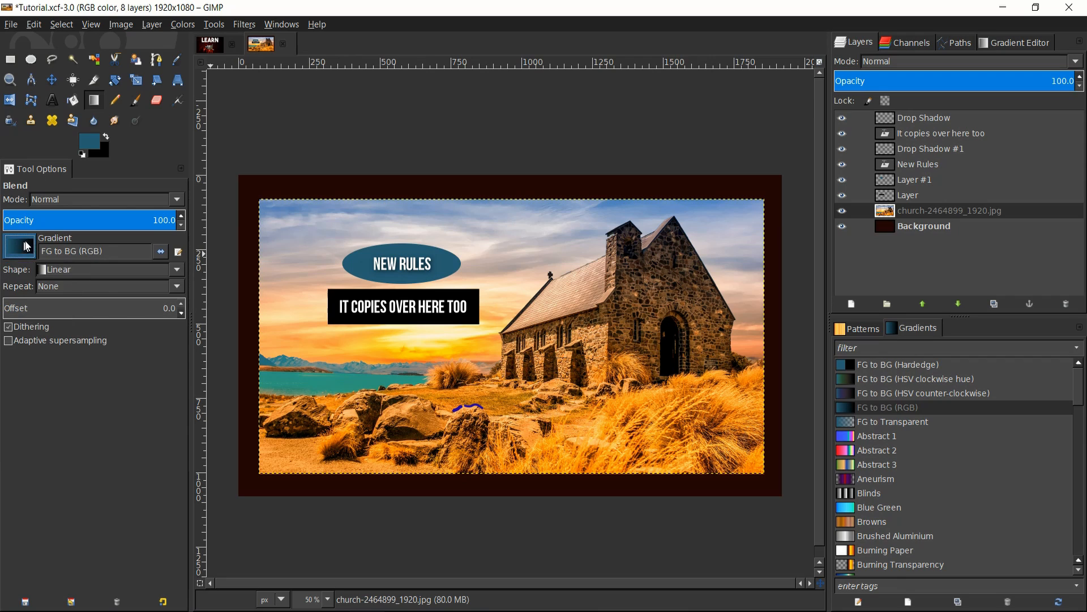
{"action": "left_click", "coordinate": [178, 254]}
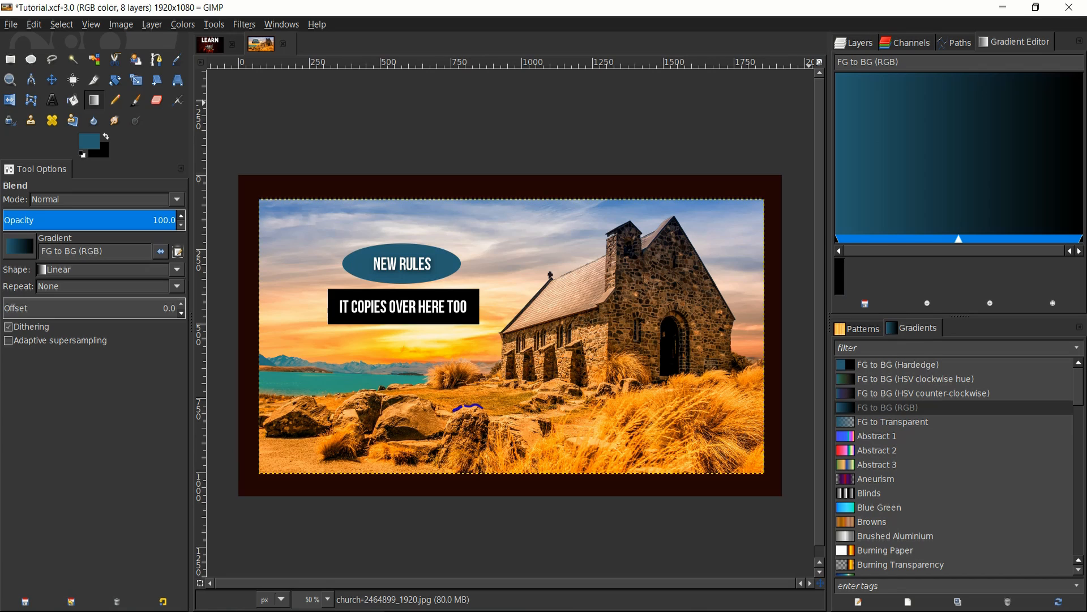
Step: Hide the church photo layer and add a new transparent layer directly above the Background layer
{"action": "left_click", "coordinate": [854, 43]}
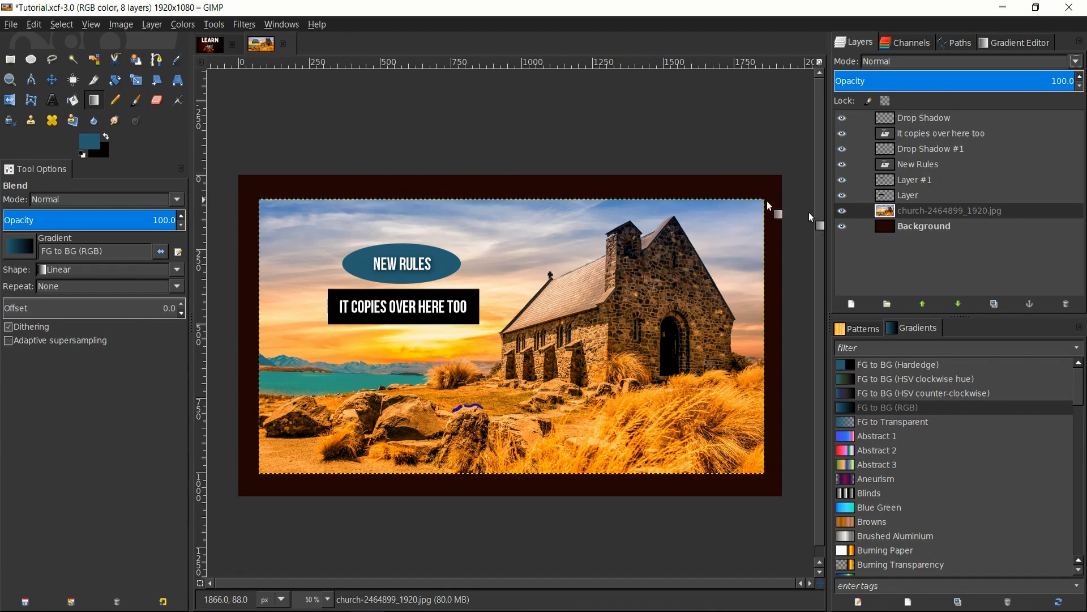
{"action": "left_click", "coordinate": [843, 211]}
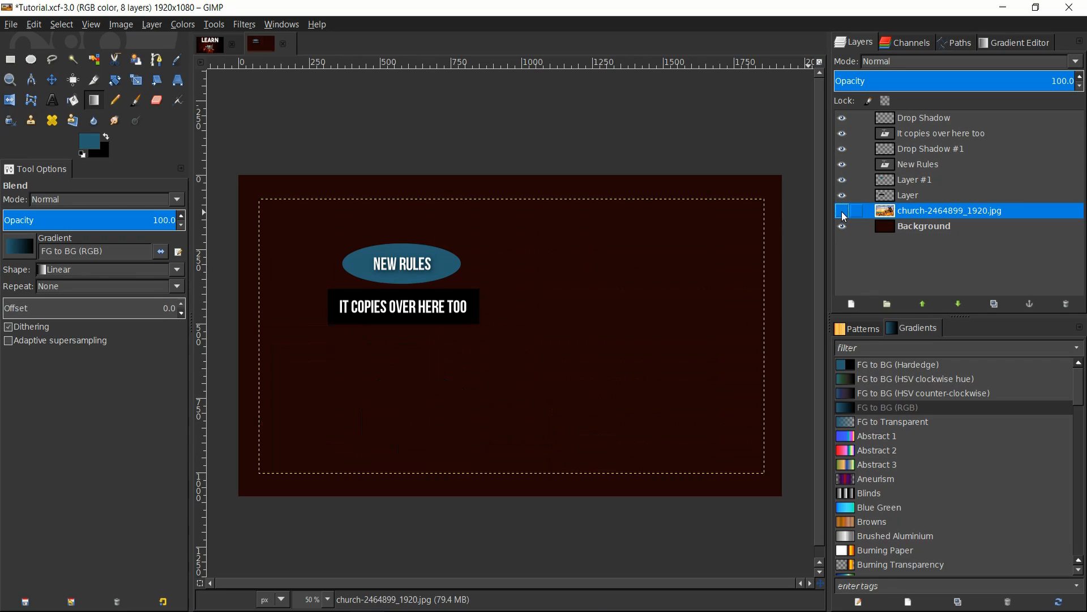
{"action": "left_click", "coordinate": [855, 304]}
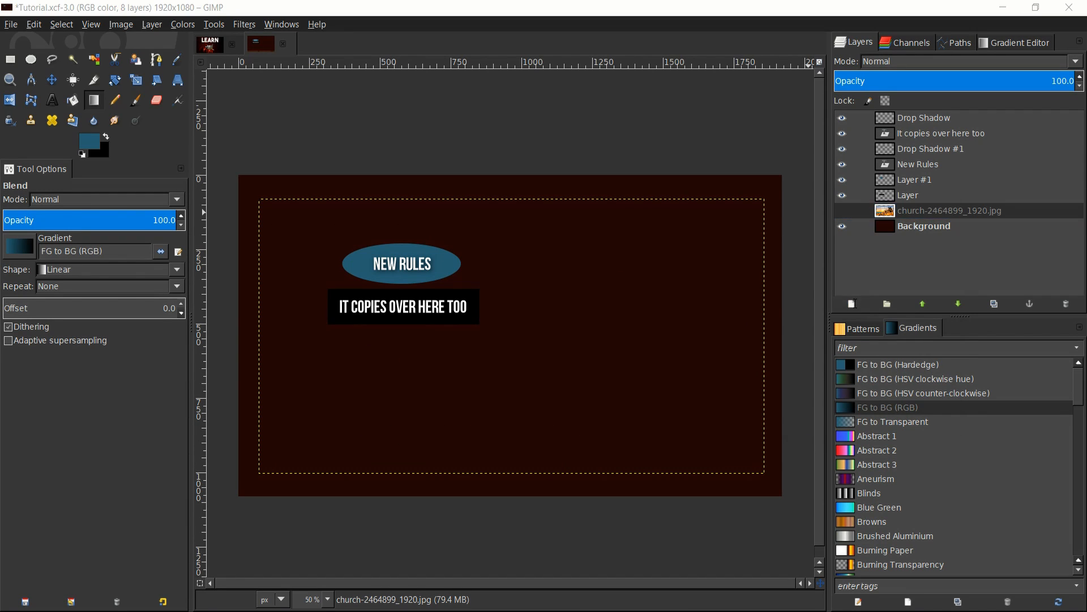
{"action": "left_click", "coordinate": [876, 417]}
{"action": "left_click_drag", "start_coordinate": [916, 211], "coordinate": [905, 238]}
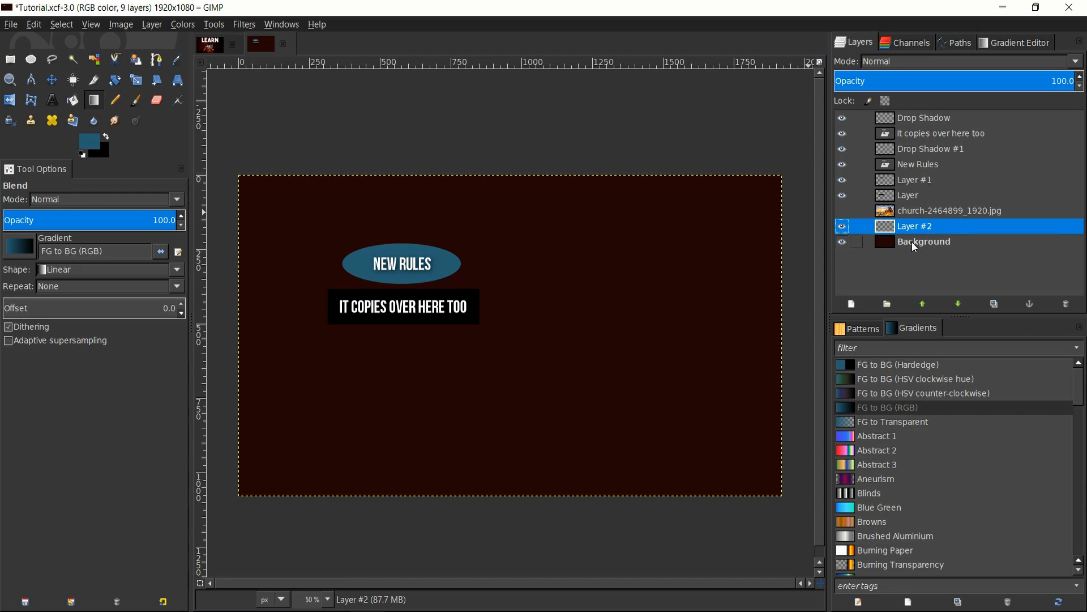
Step: Pick the dark red of the Background layer as the foreground color with the Color Picker
{"action": "left_click", "coordinate": [911, 243]}
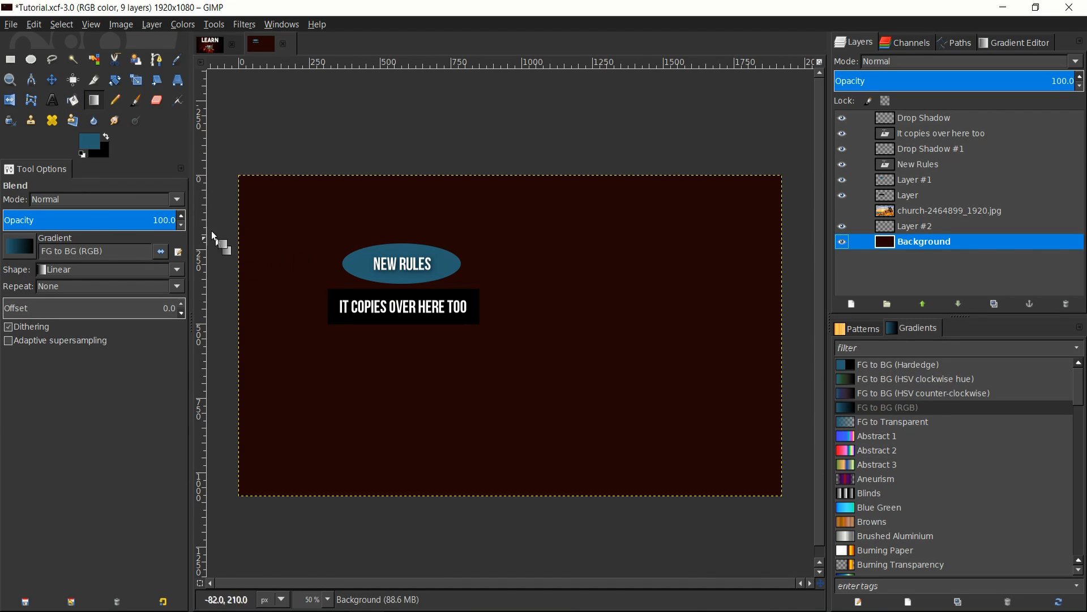
{"action": "left_click", "coordinate": [177, 58]}
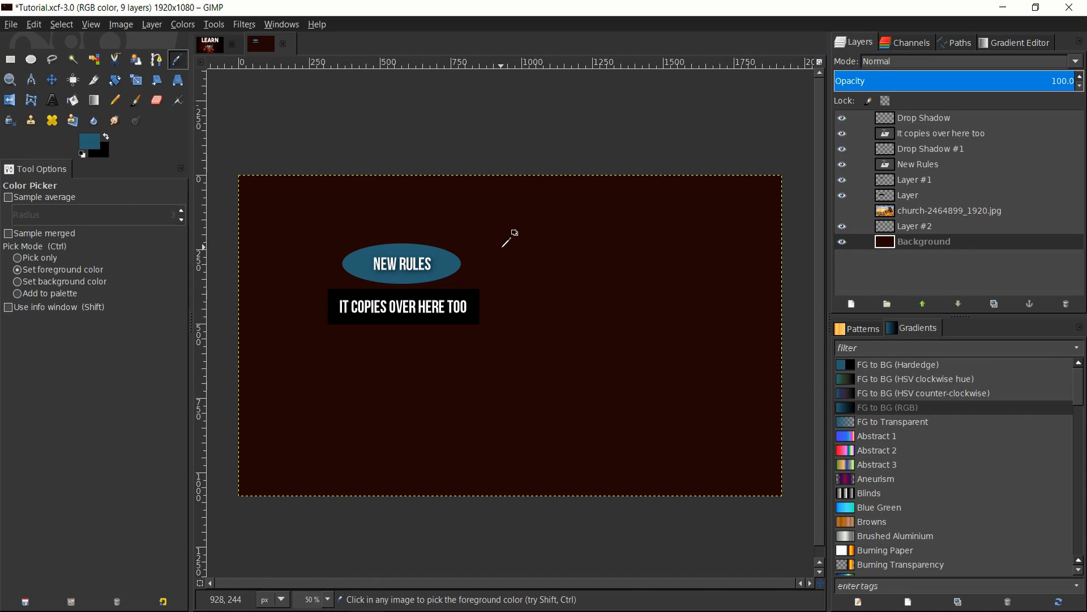
{"action": "left_click", "coordinate": [518, 254]}
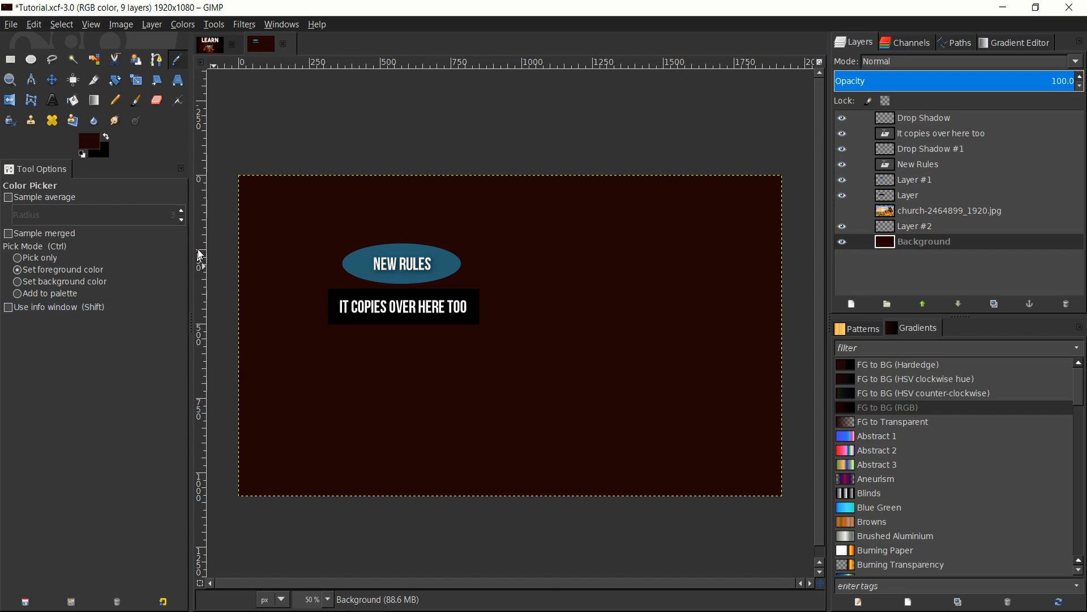
{"action": "left_click", "coordinate": [945, 242]}
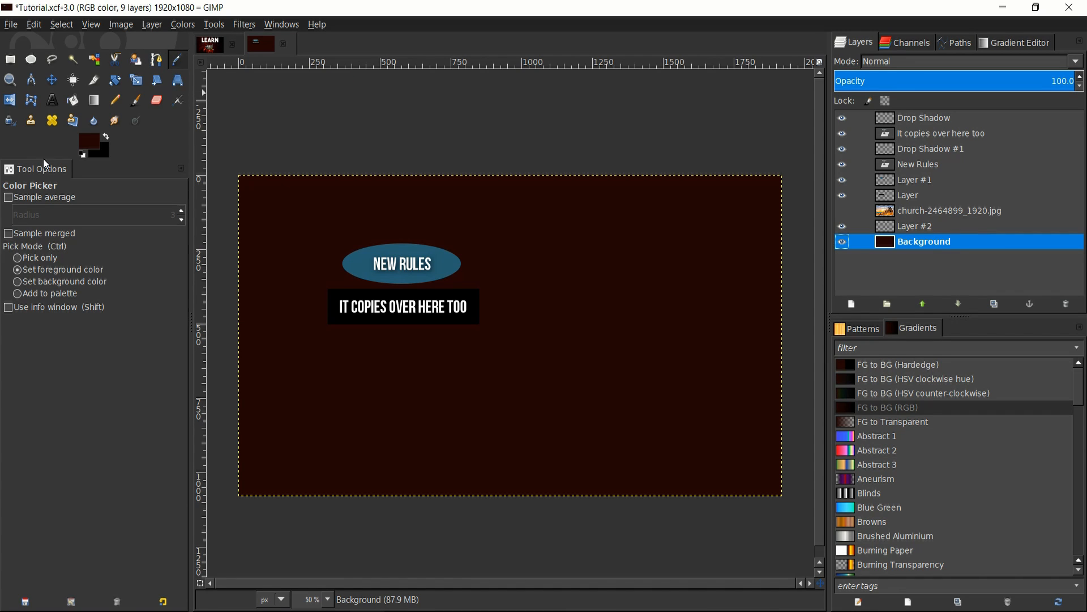
{"action": "left_click", "coordinate": [518, 238]}
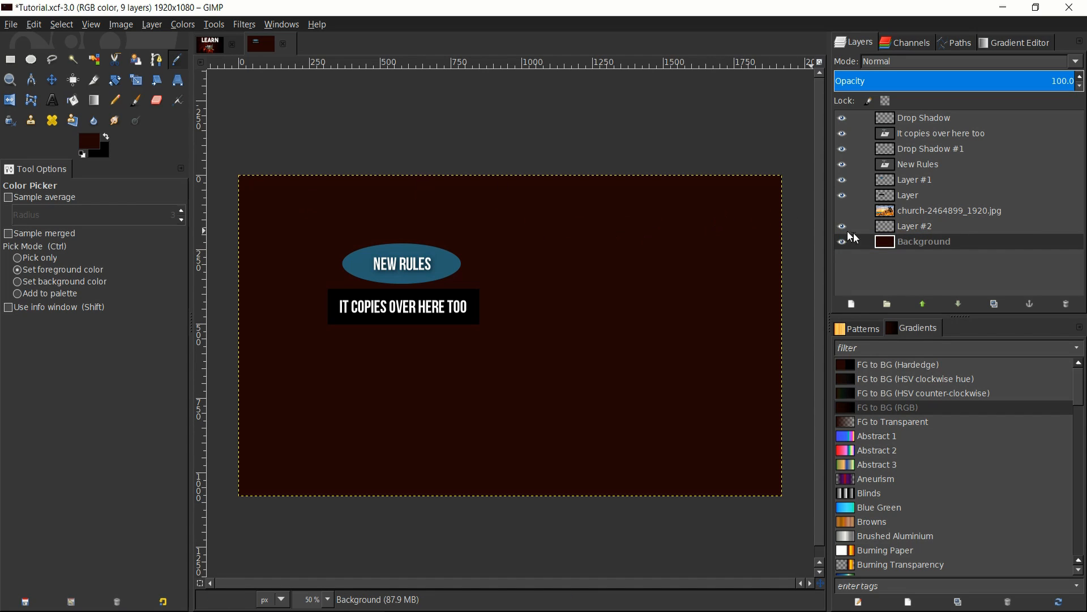
Step: Select Layer #2 and copy the foreground color's HTML notation 220603, leaving that color as it is
{"action": "left_click", "coordinate": [921, 226]}
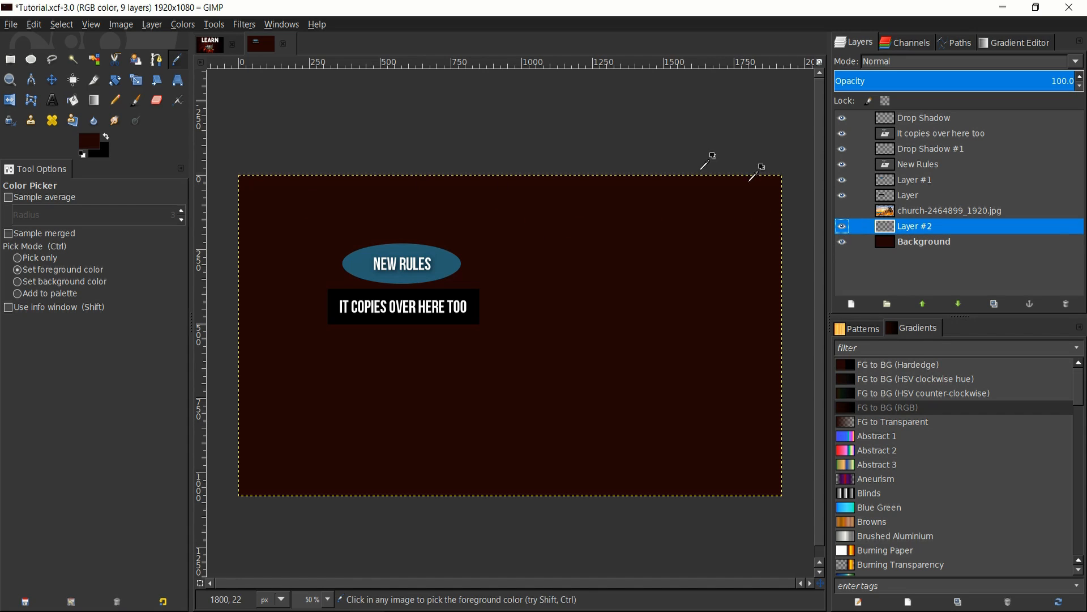
{"action": "left_click", "coordinate": [90, 142]}
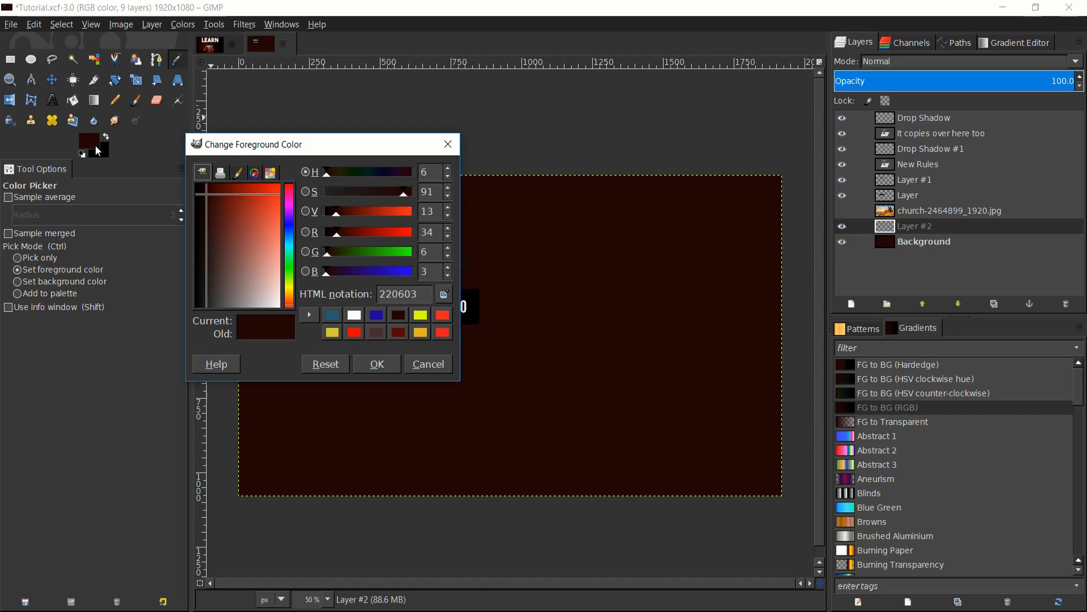
{"action": "left_click_drag", "start_coordinate": [388, 148], "coordinate": [435, 153]}
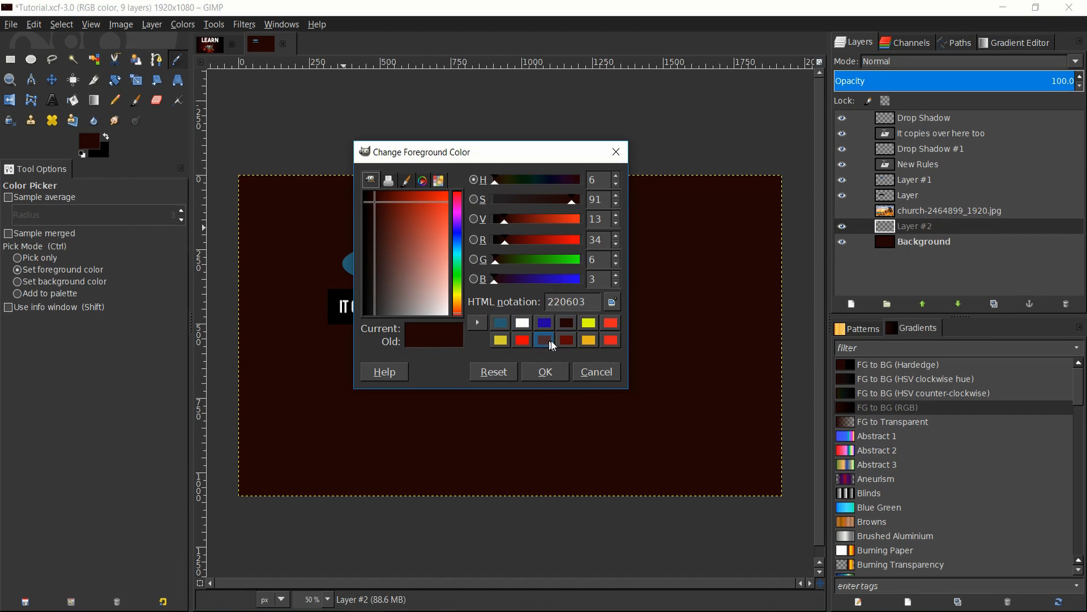
{"action": "left_click", "coordinate": [596, 299]}
{"action": "left_click", "coordinate": [596, 371]}
Step: Set the background color to a lighter shade of the copied dark red, 42100b
{"action": "left_click", "coordinate": [103, 153]}
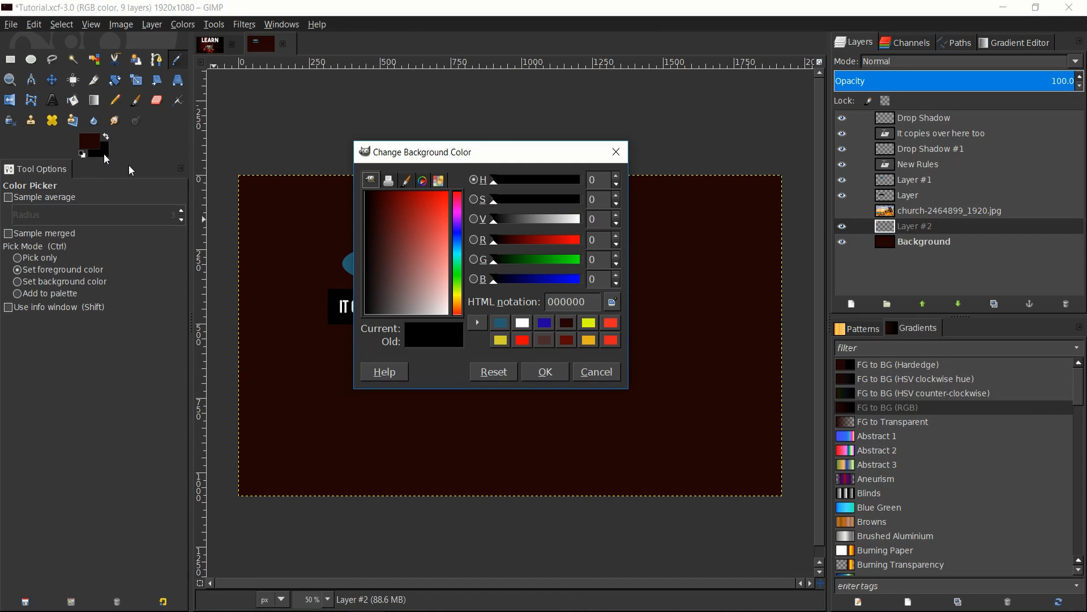
{"action": "left_click", "coordinate": [600, 303]}
{"action": "type", "text": "220603"}
{"action": "key", "text": "Return"}
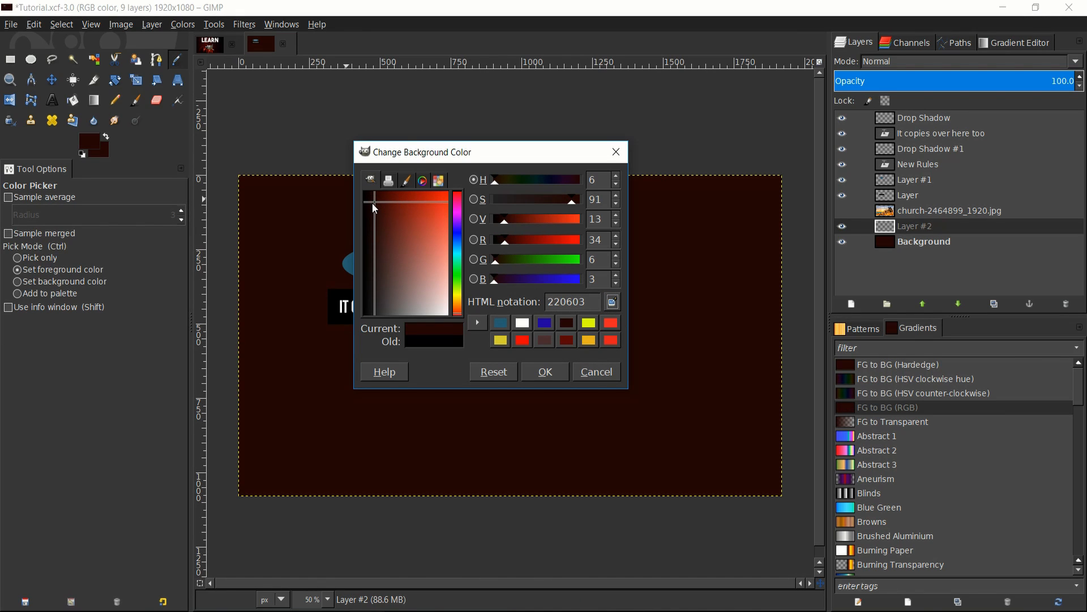
{"action": "left_click", "coordinate": [385, 212]}
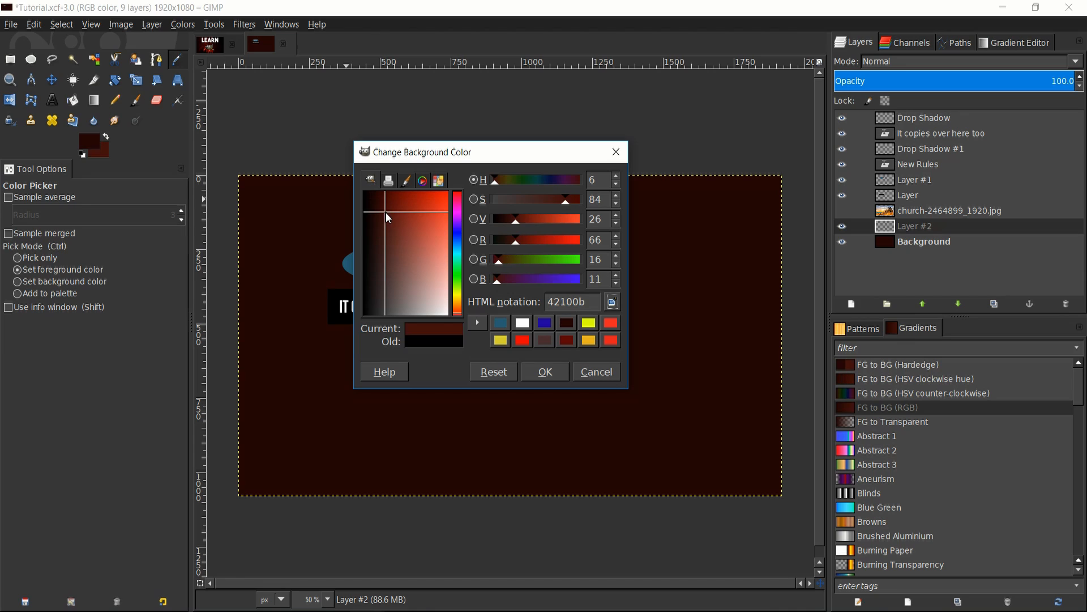
{"action": "left_click", "coordinate": [531, 370]}
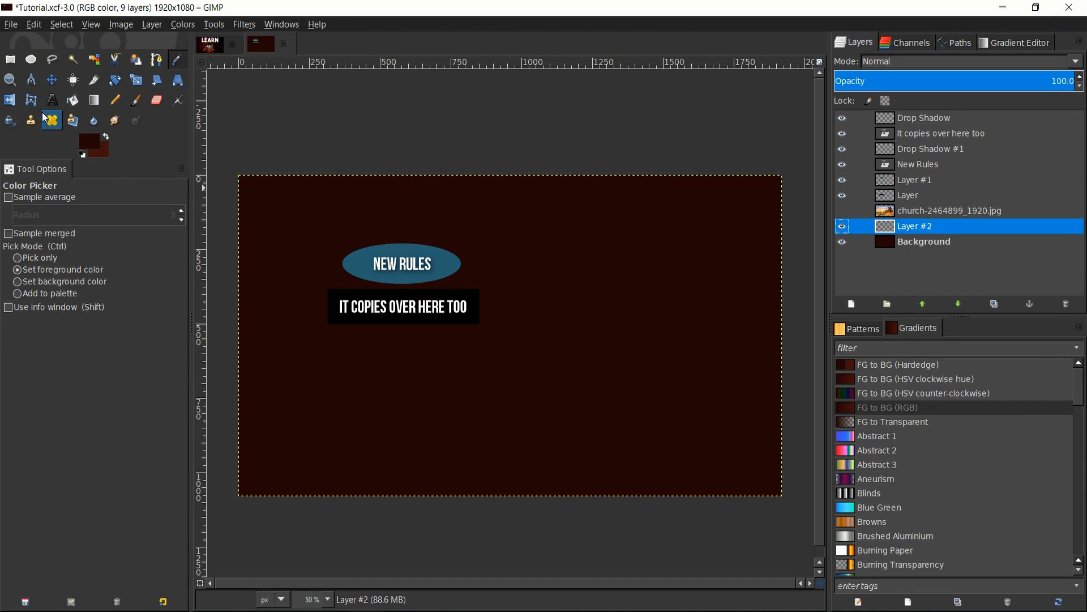
Step: Blend a linear FG to BG gradient diagonally across Layer #2 from lower left to upper right and toggle the layer's visibility to compare
{"action": "left_click", "coordinate": [100, 104]}
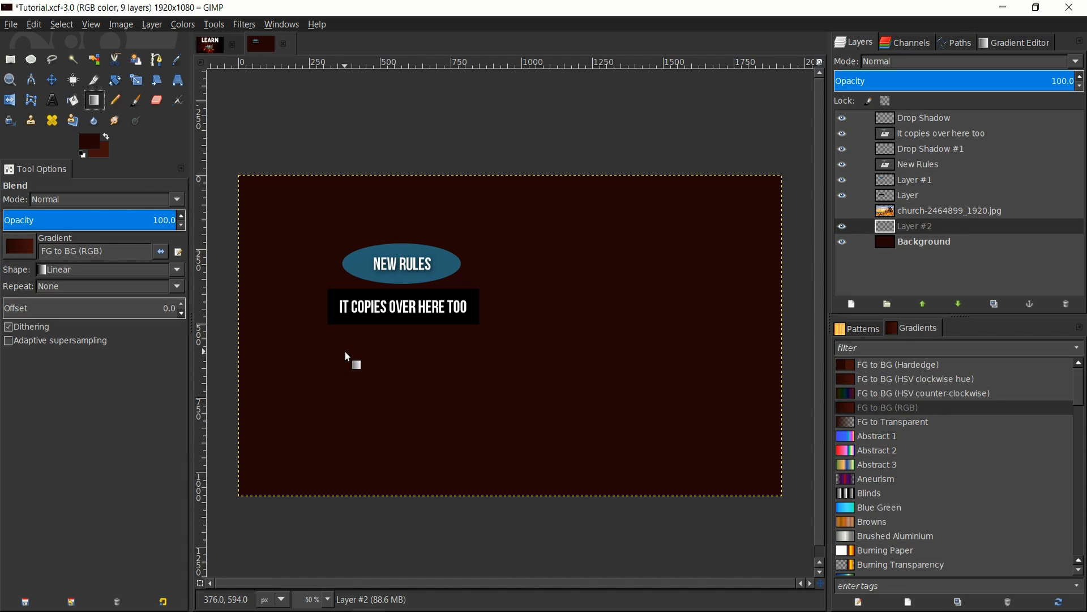
{"action": "left_click_drag", "start_coordinate": [289, 451], "coordinate": [668, 259]}
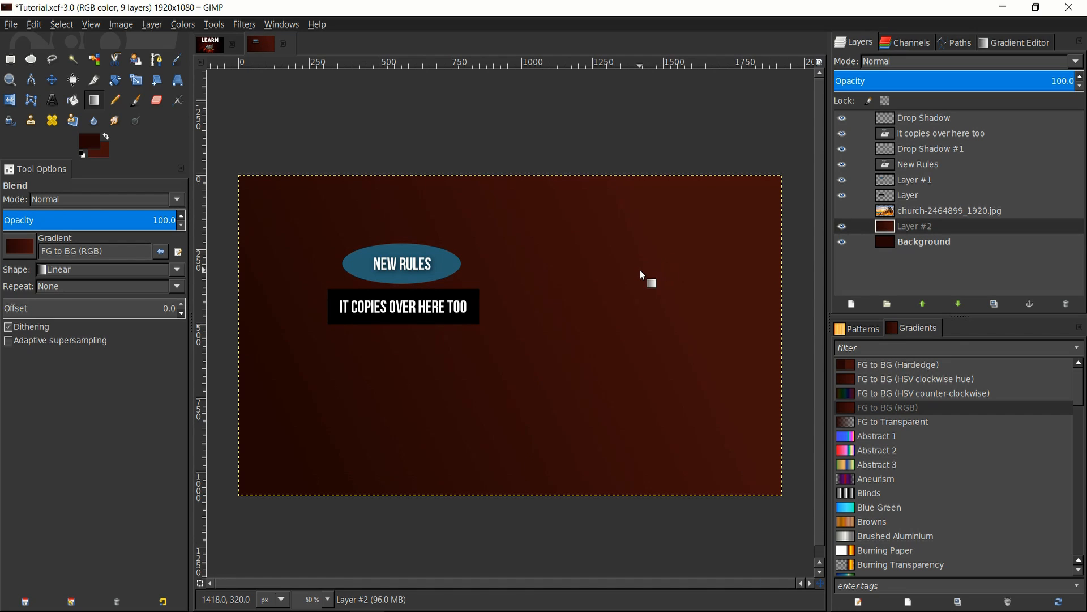
{"action": "left_click", "coordinate": [843, 226]}
{"action": "left_click", "coordinate": [842, 226]}
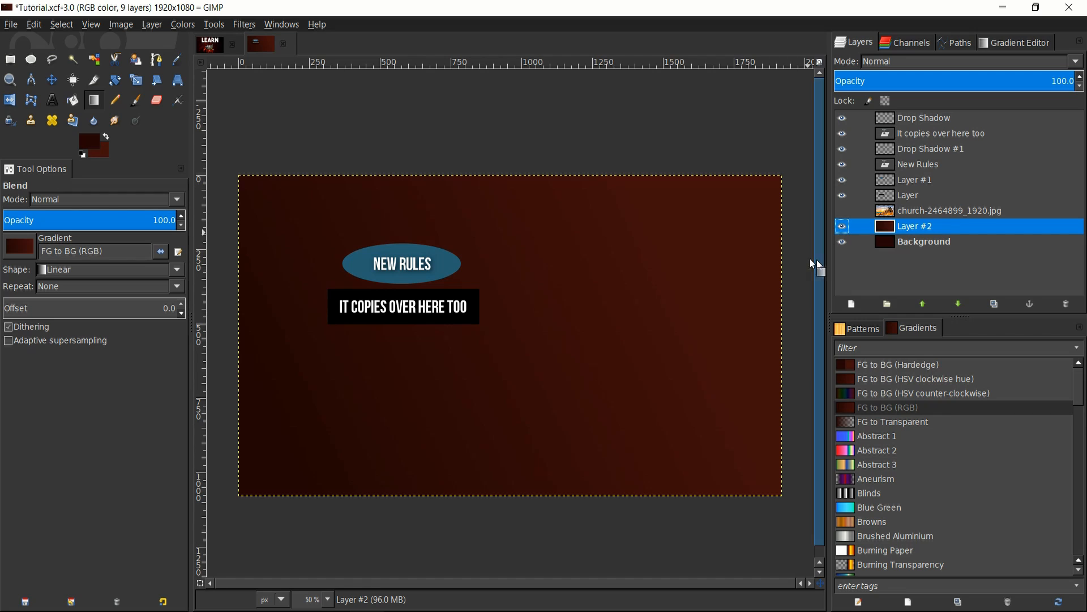
Step: Try a Square-shaped gradient outward from the middle of Layer #2 and undo it
{"action": "left_click", "coordinate": [85, 270]}
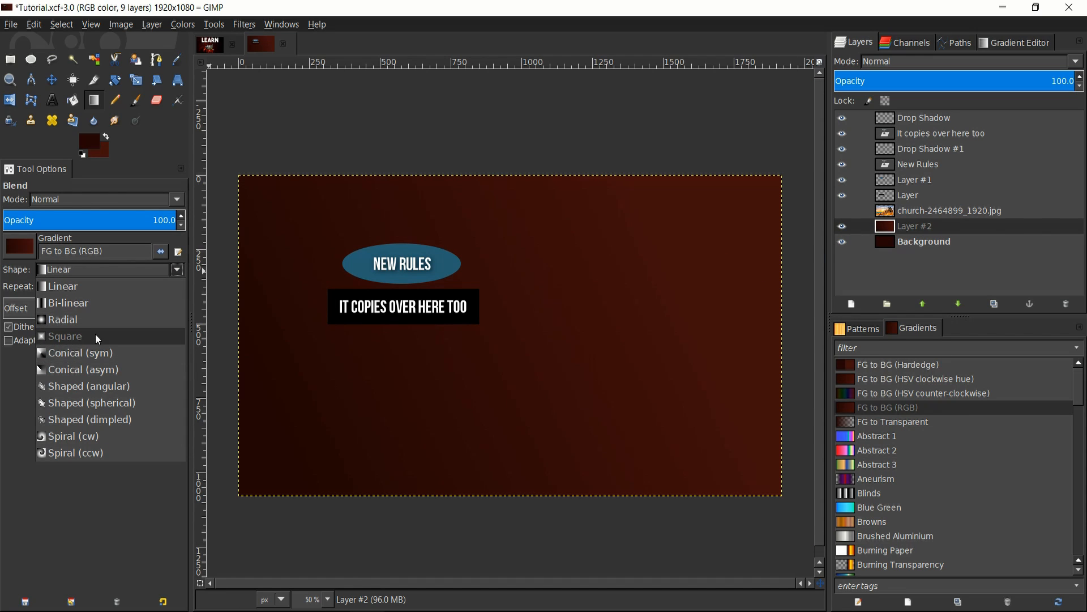
{"action": "left_click", "coordinate": [95, 335]}
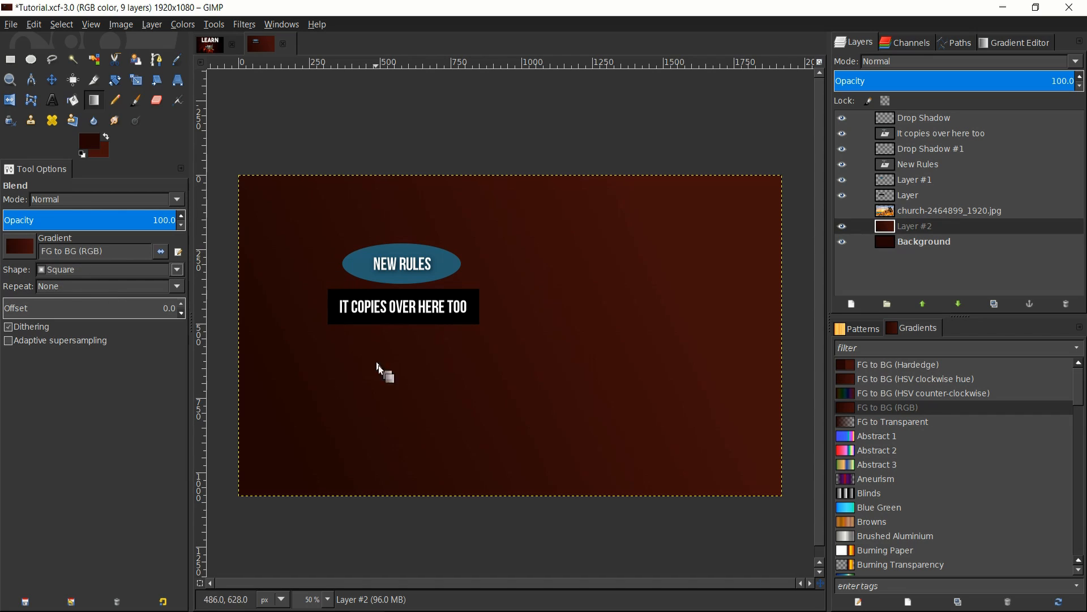
{"action": "left_click_drag", "start_coordinate": [525, 354], "coordinate": [649, 297]}
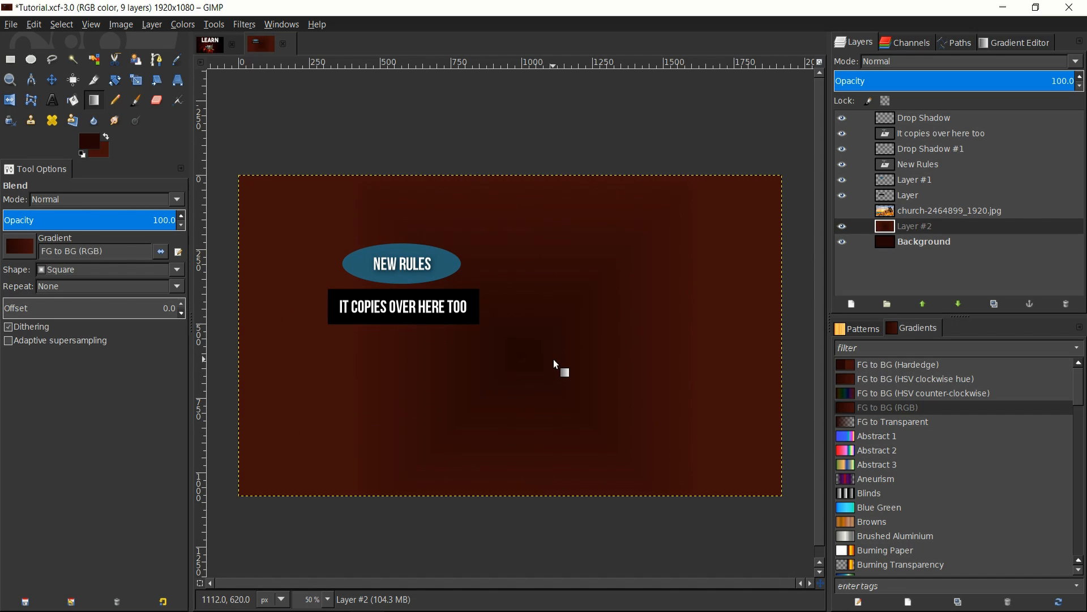
{"action": "key", "text": "ctrl+z"}
Step: Try a Bi-linear gradient on Layer #2, running straight up from the canvas center to the top edge
{"action": "left_click", "coordinate": [62, 272]}
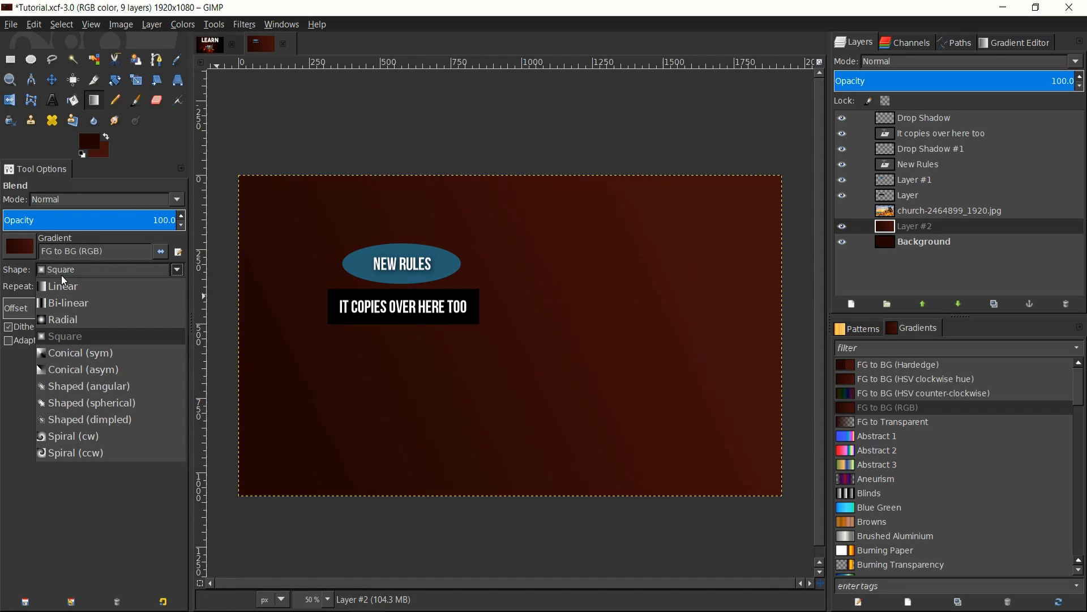
{"action": "left_click", "coordinate": [68, 302]}
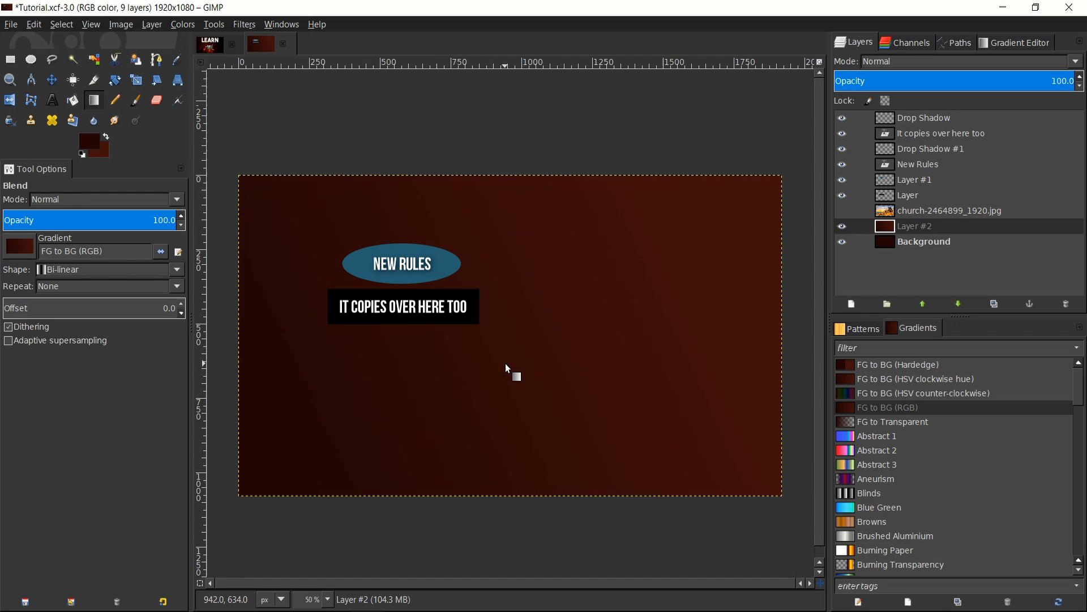
{"action": "left_click_drag", "start_coordinate": [506, 364], "coordinate": [506, 178]}
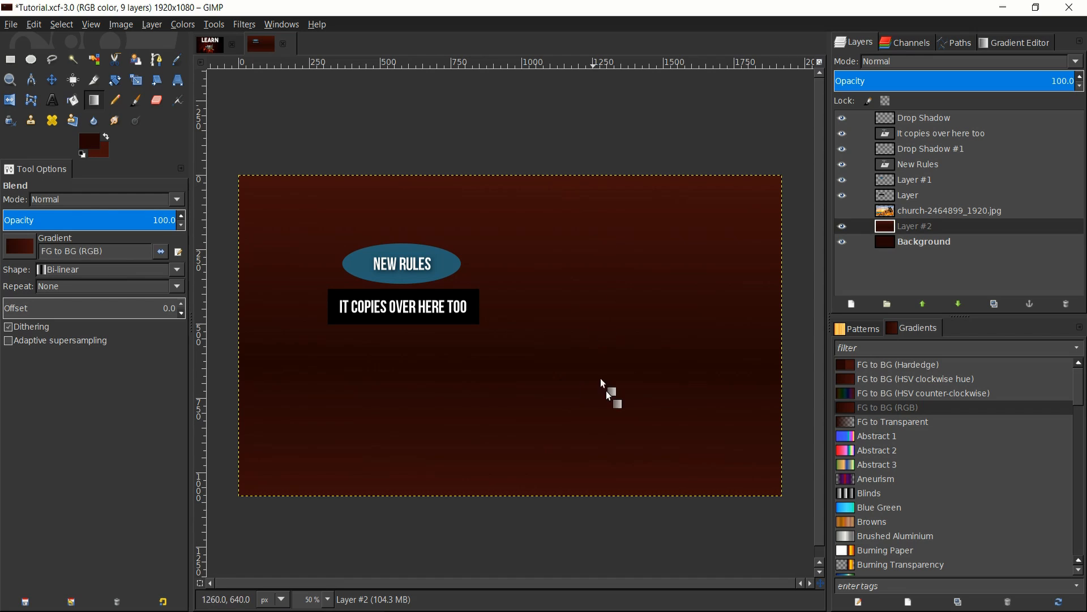
Step: Replace the gradient on Layer #2 with a Linear one running diagonally from the lower-left corner toward the upper right
{"action": "left_click", "coordinate": [63, 270]}
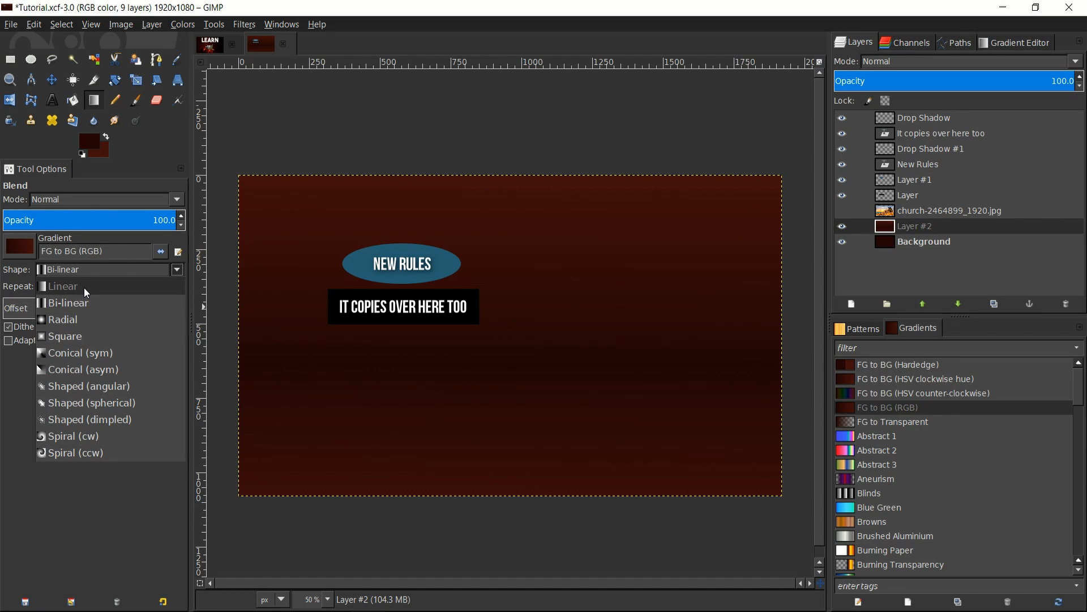
{"action": "left_click", "coordinate": [84, 286]}
{"action": "mouse_move", "coordinate": [261, 450]}
{"action": "left_mouse_down"}
{"action": "mouse_move", "coordinate": [566, 377]}
{"action": "mouse_move", "coordinate": [681, 297]}
{"action": "left_mouse_up"}
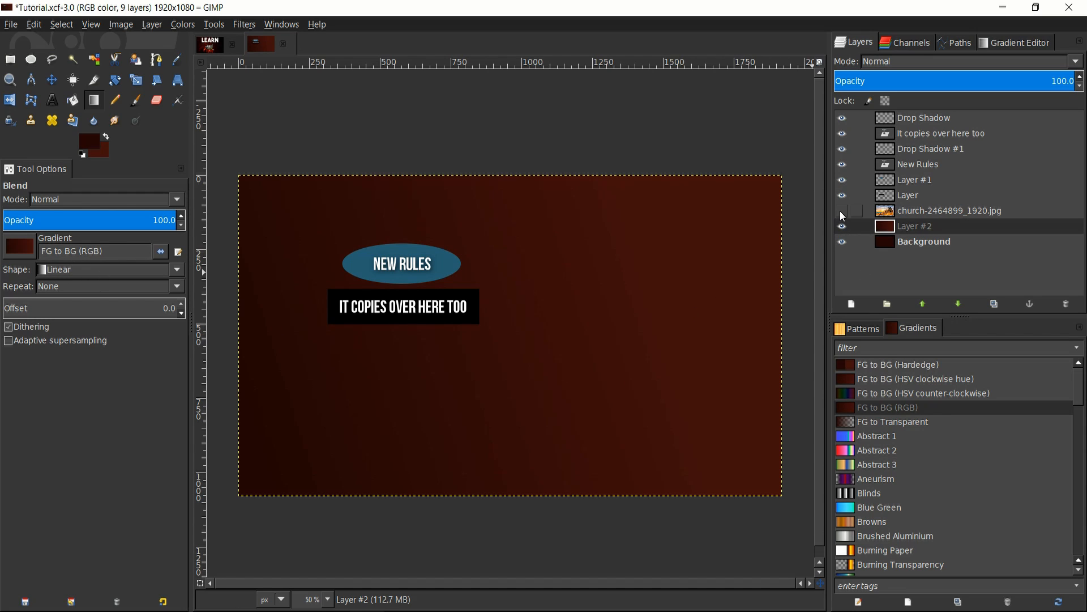
Step: Check the gradient layer against the Background layer, then make the church photo layer visible again above the gradient
{"action": "left_click", "coordinate": [934, 242]}
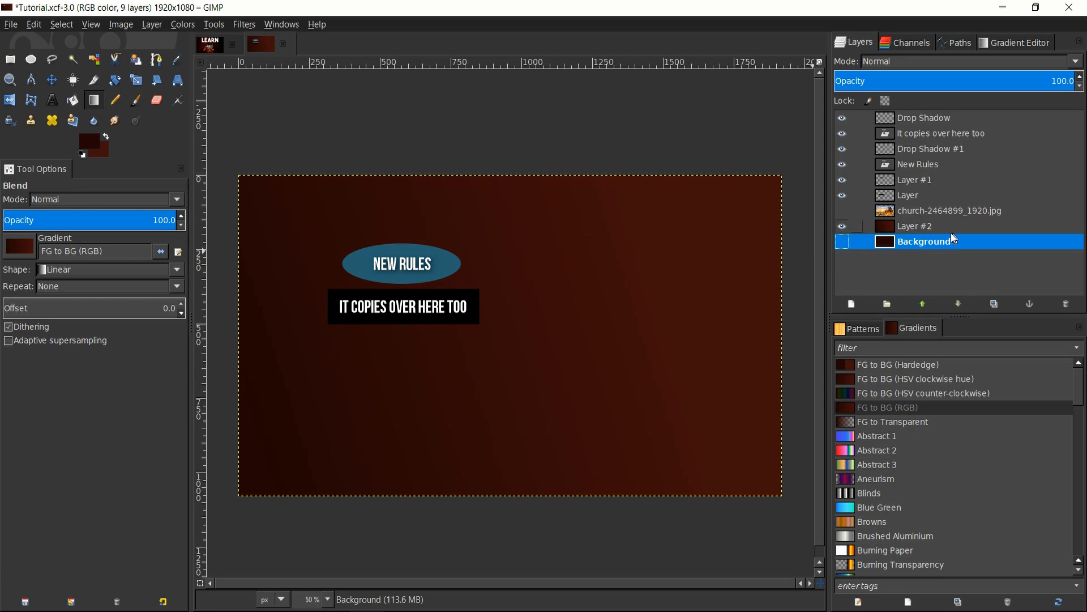
{"action": "left_click", "coordinate": [931, 226]}
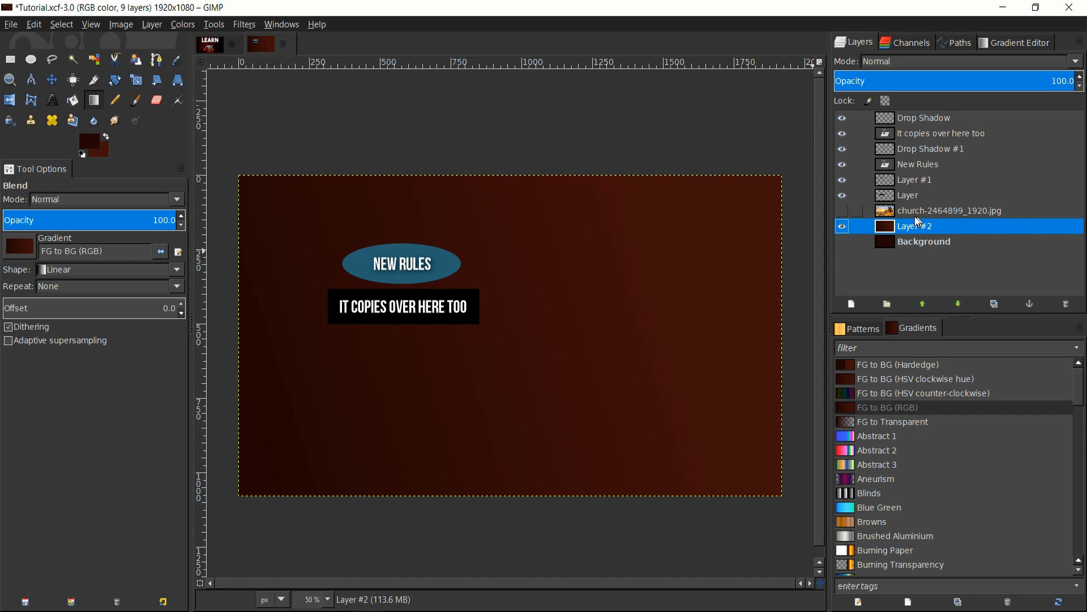
{"action": "left_click", "coordinate": [917, 243]}
{"action": "left_click", "coordinate": [945, 211]}
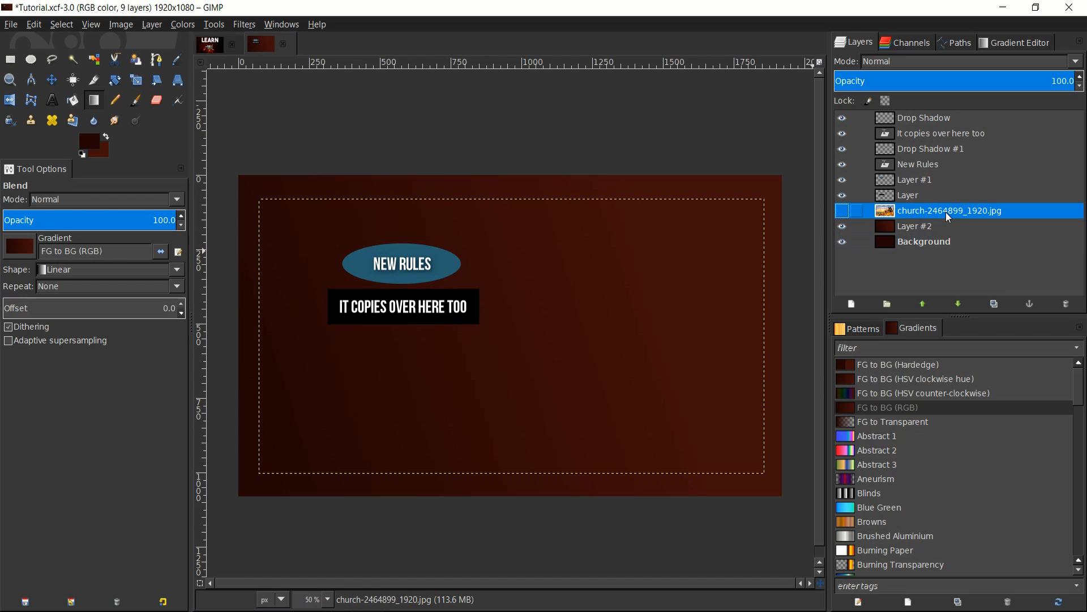
{"action": "left_click", "coordinate": [843, 211]}
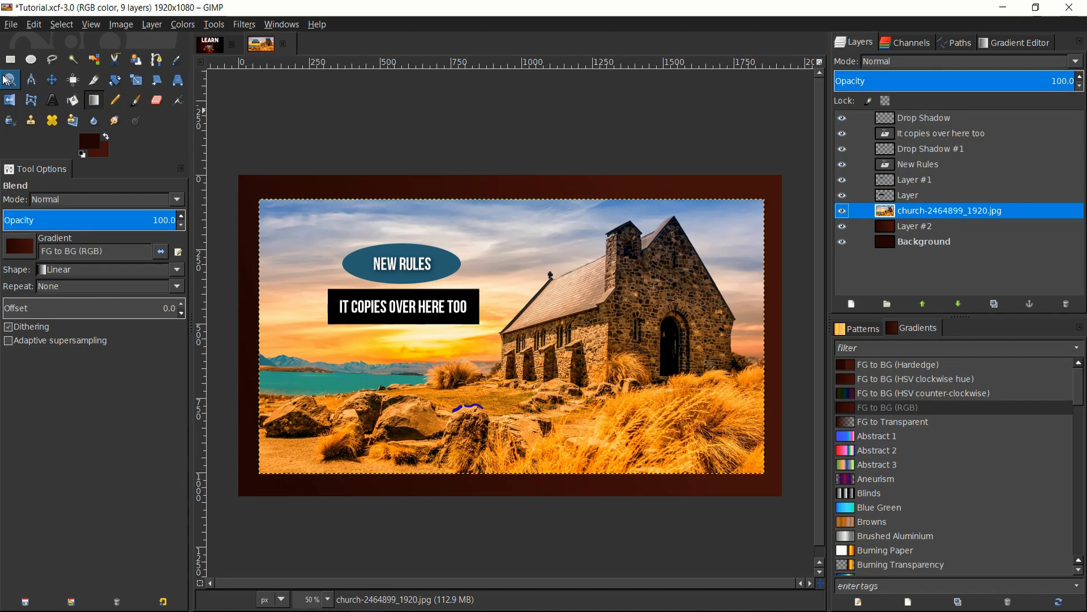
Step: Start the Add Border filter on the church photo layer and set the border color to purple bc1fcf
{"action": "key", "text": "r"}
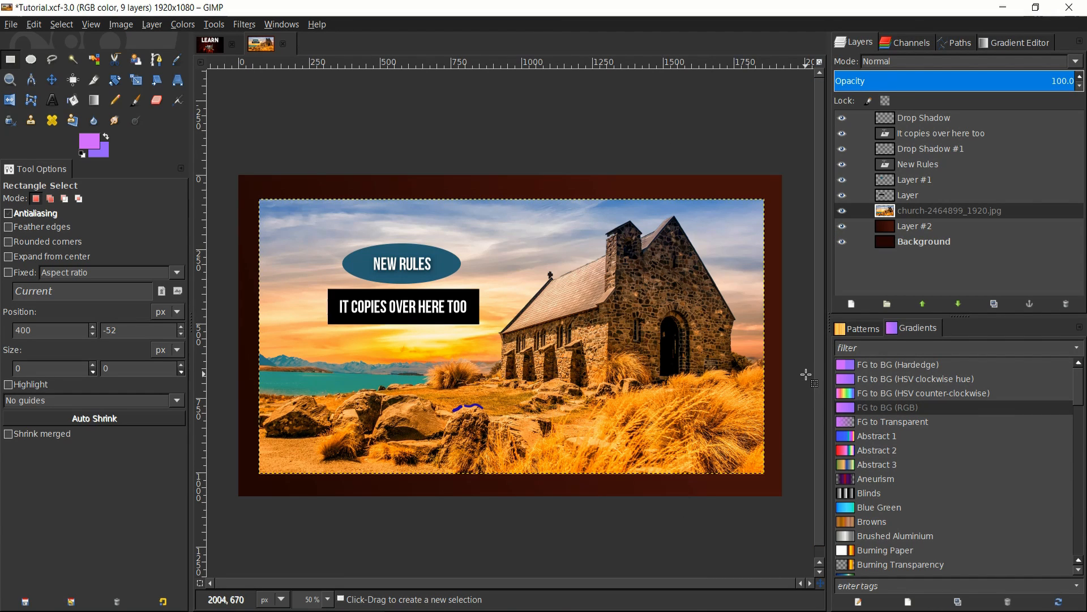
{"action": "left_click", "coordinate": [244, 25]}
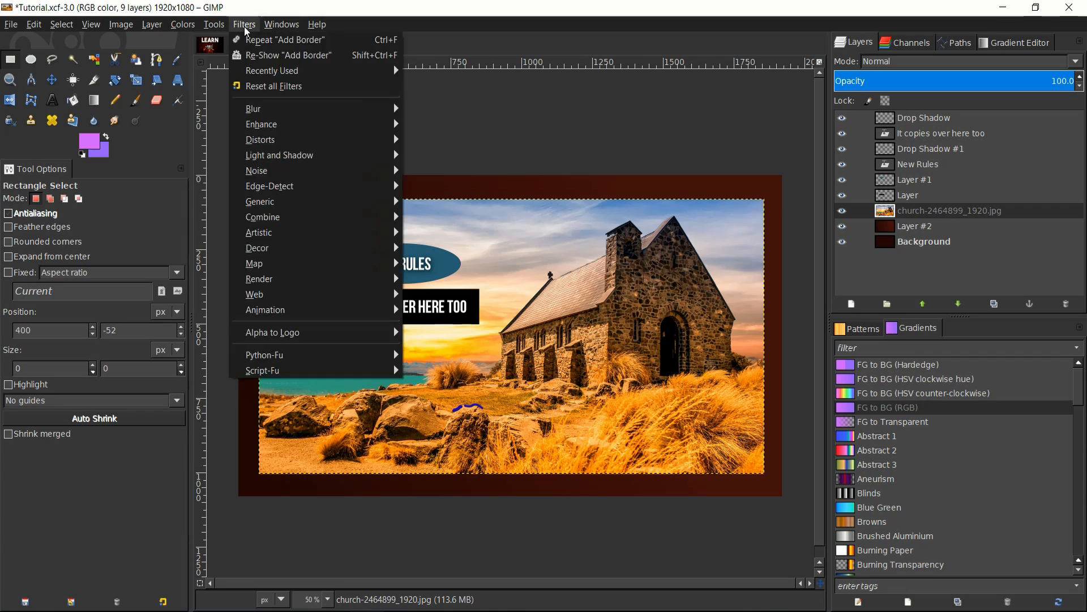
{"action": "mouse_move", "coordinate": [288, 249]}
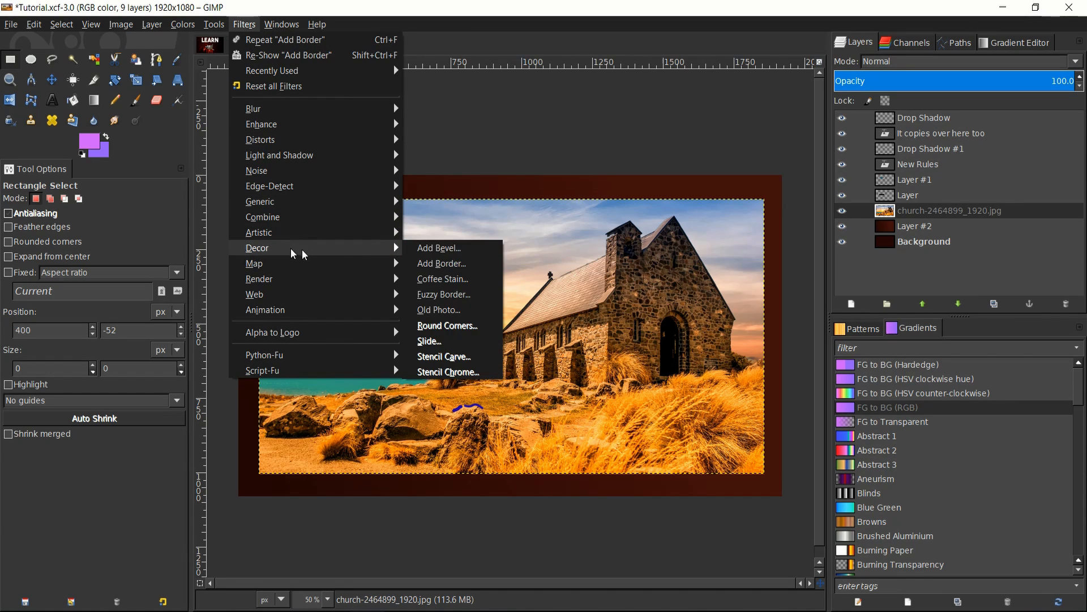
{"action": "left_click", "coordinate": [475, 262]}
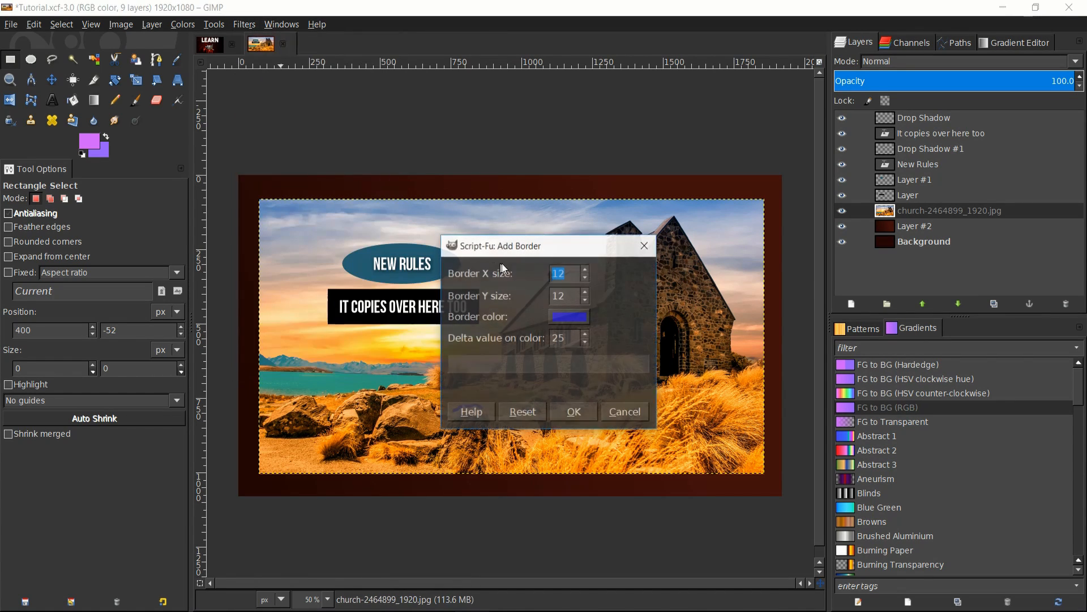
{"action": "left_click", "coordinate": [570, 318]}
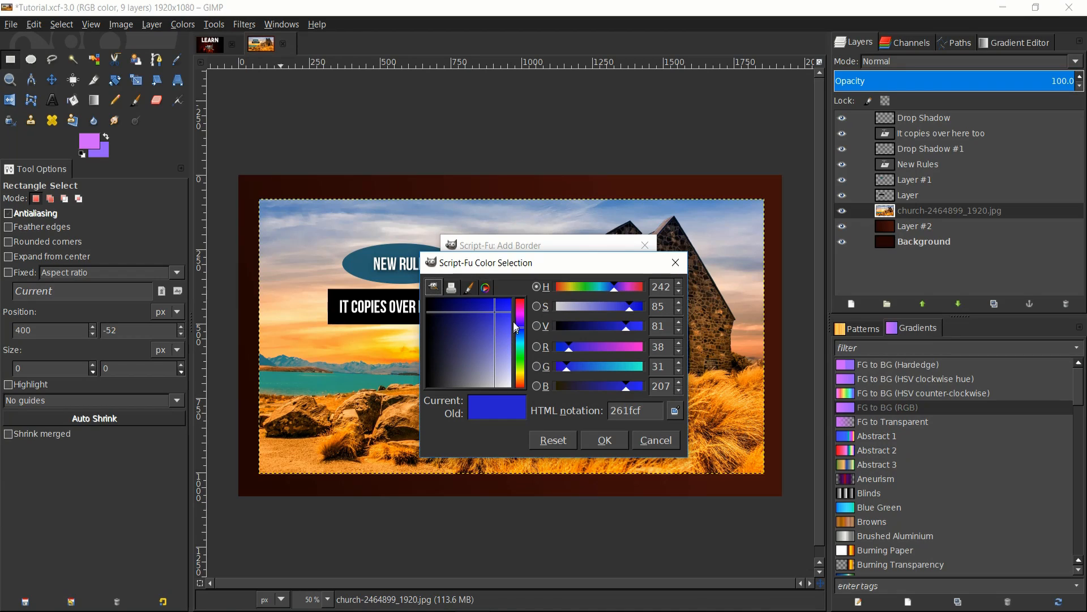
{"action": "left_click_drag", "start_coordinate": [515, 327], "coordinate": [521, 320]}
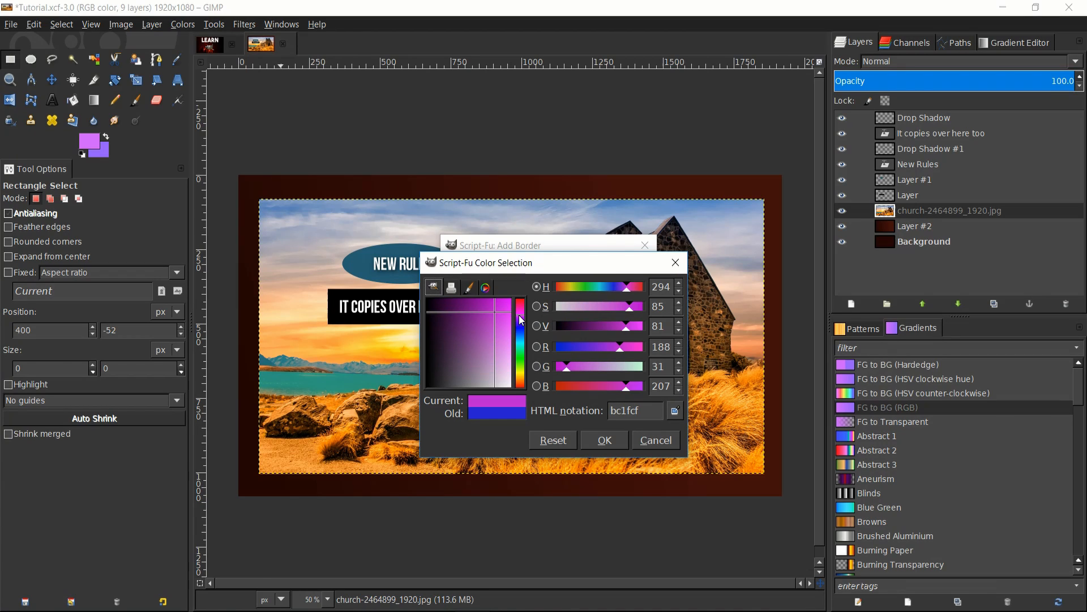
{"action": "left_click", "coordinate": [605, 440]}
Step: Set both the border X size and Y size to 25 and apply the border
{"action": "left_click", "coordinate": [579, 277]}
{"action": "key", "text": "BackSpace"}
{"action": "left_click_drag", "start_coordinate": [578, 277], "coordinate": [498, 294]}
{"action": "type", "text": "25"}
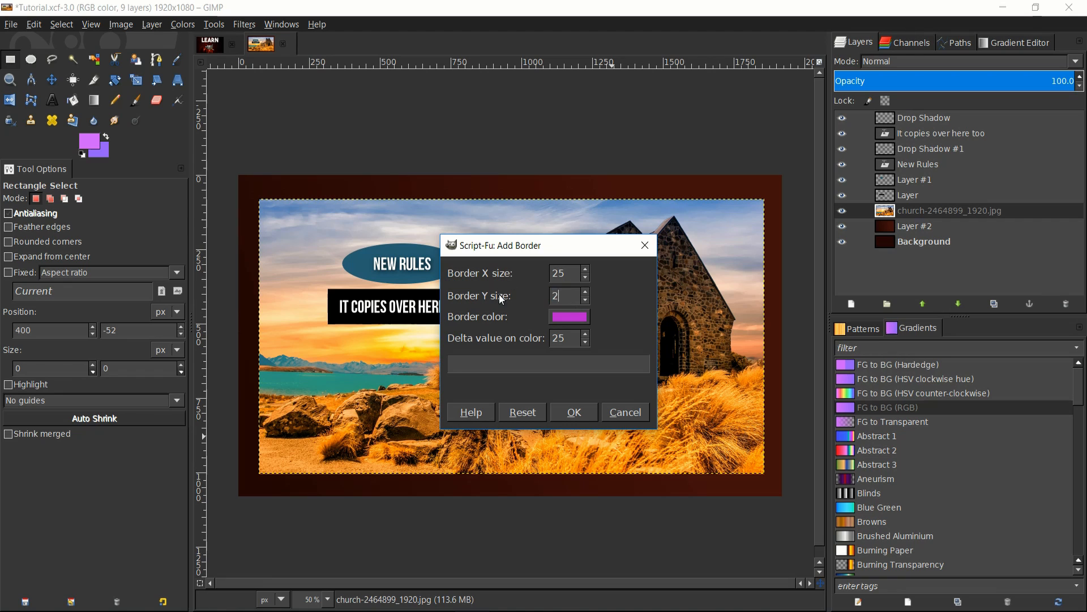
{"action": "type", "text": "25"}
{"action": "left_click", "coordinate": [571, 418]}
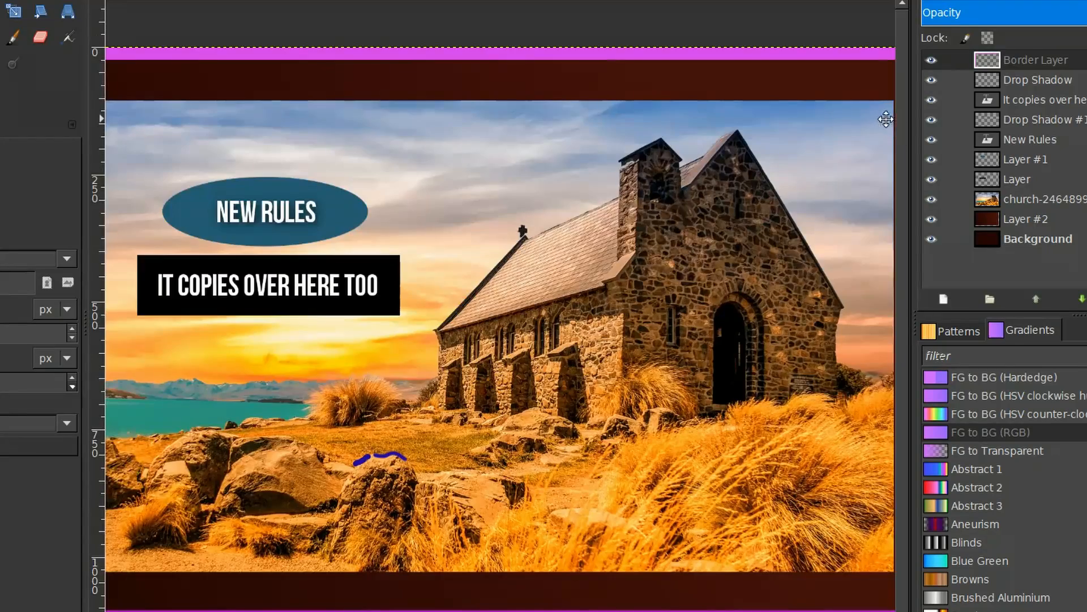
Step: Check the purple border along the image's edges and corners, and undo it
{"action": "left_click_drag", "start_coordinate": [886, 119], "coordinate": [717, 153]}
{"action": "left_click_drag", "start_coordinate": [531, 255], "coordinate": [673, 174]}
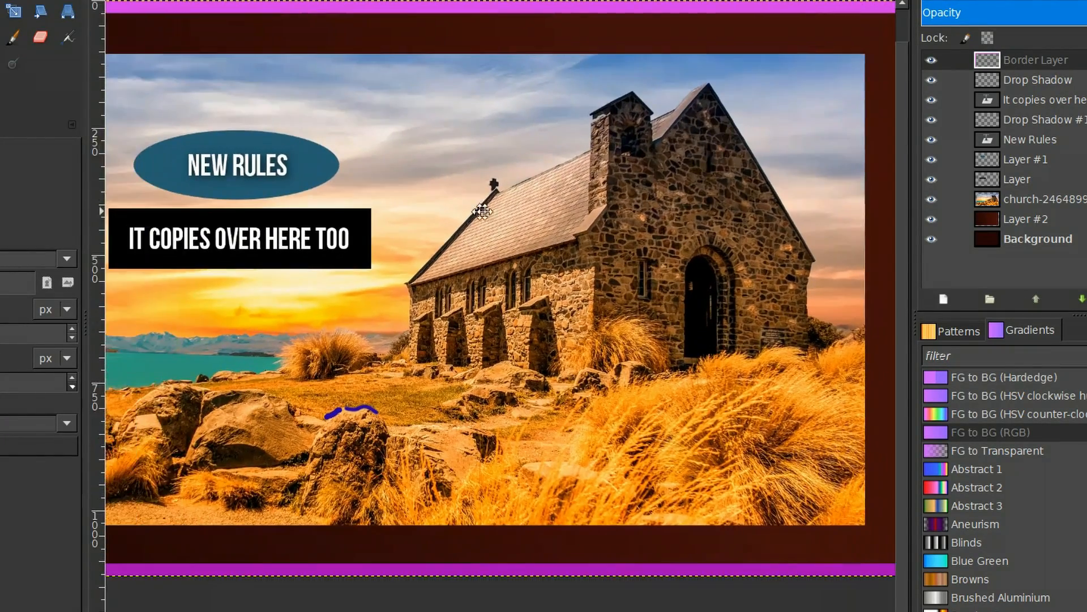
{"action": "left_click_drag", "start_coordinate": [478, 212], "coordinate": [645, 260]}
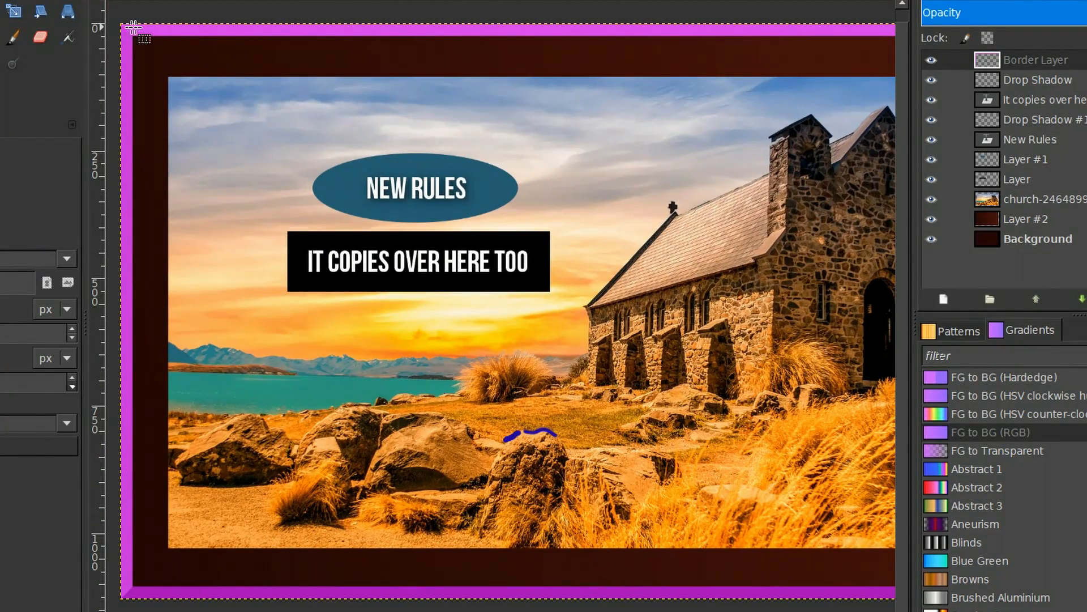
{"action": "left_click_drag", "start_coordinate": [410, 44], "coordinate": [387, 58]}
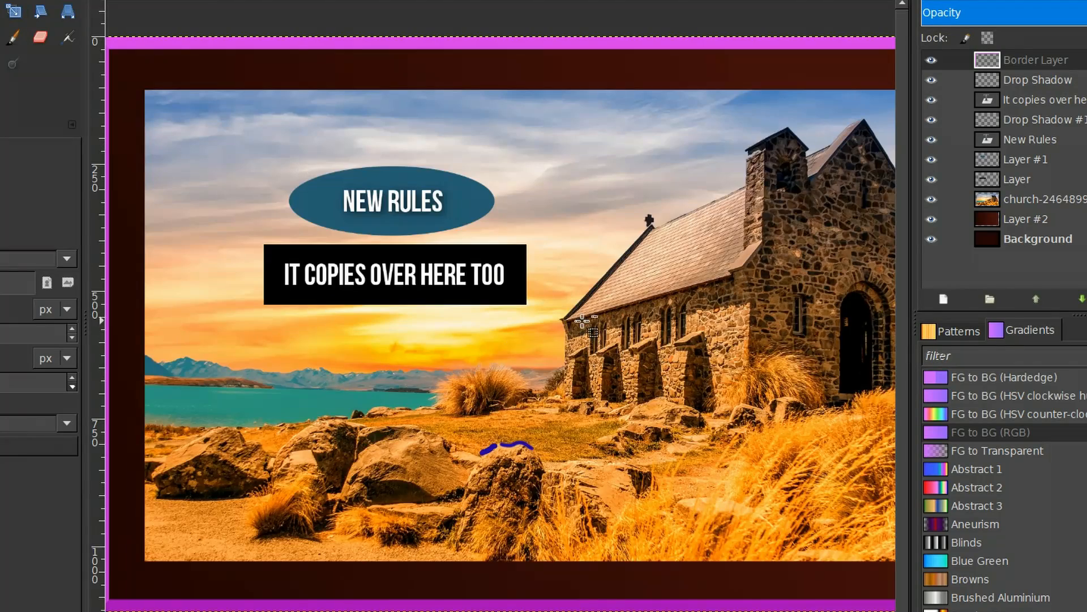
{"action": "key", "text": "minus"}
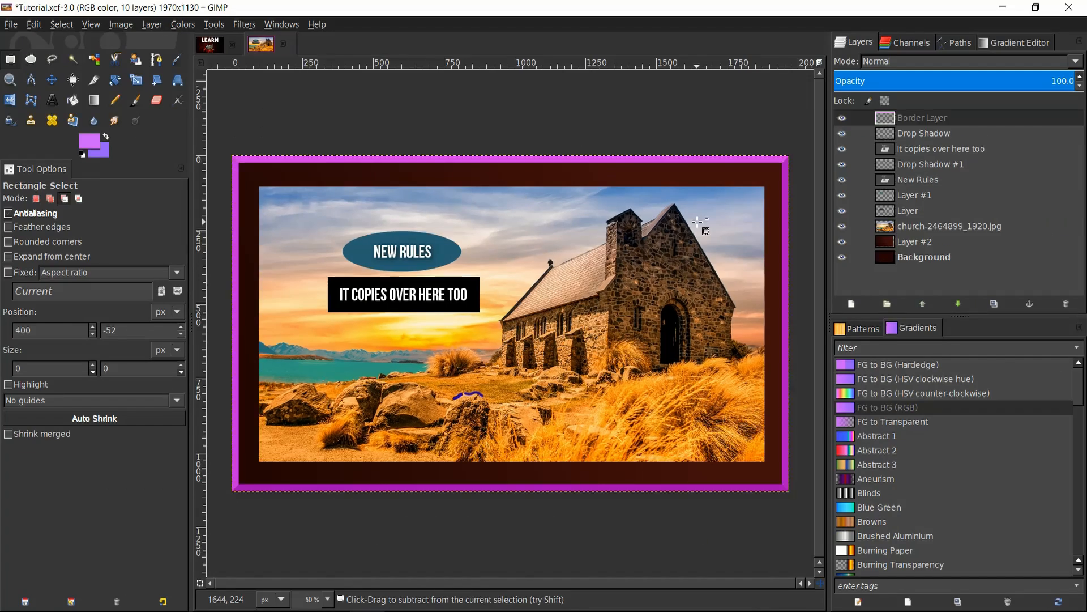
{"action": "key", "text": "ctrl+z"}
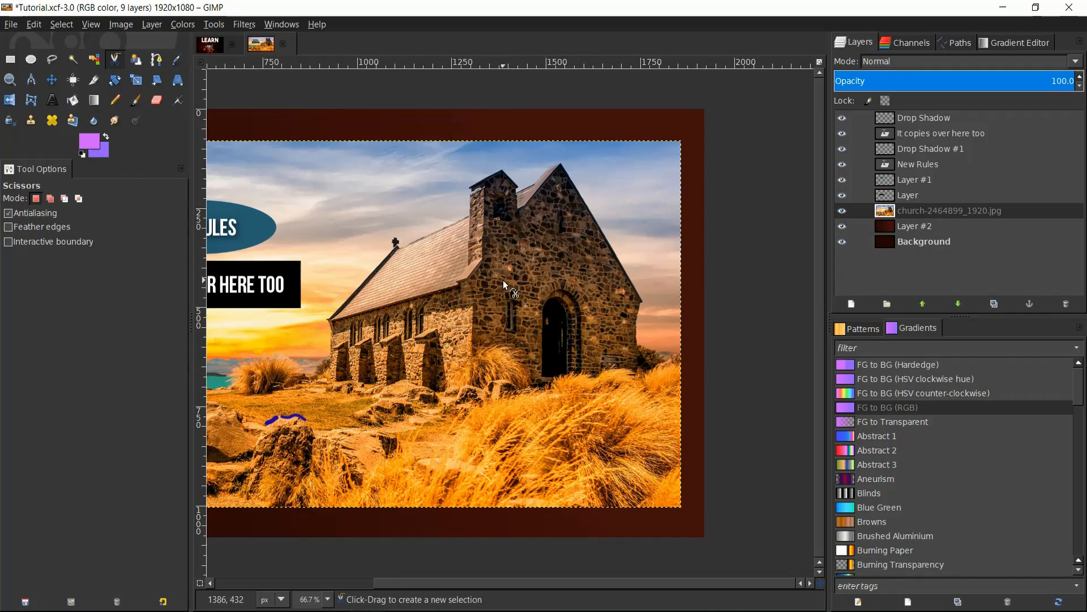
Step: Draw a loose closed Free Select outline around the whole church in the photo
{"action": "left_click", "coordinate": [48, 64]}
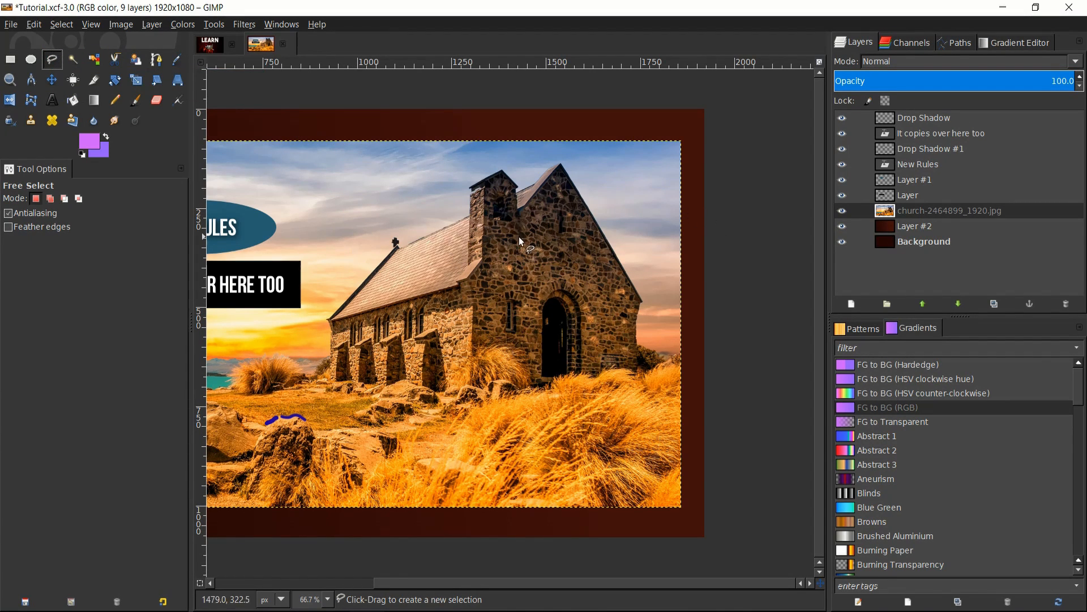
{"action": "scroll", "coordinate": [519, 236], "scroll_direction": "left", "scroll_amount": 3}
{"action": "left_click_drag", "start_coordinate": [388, 273], "coordinate": [416, 234]}
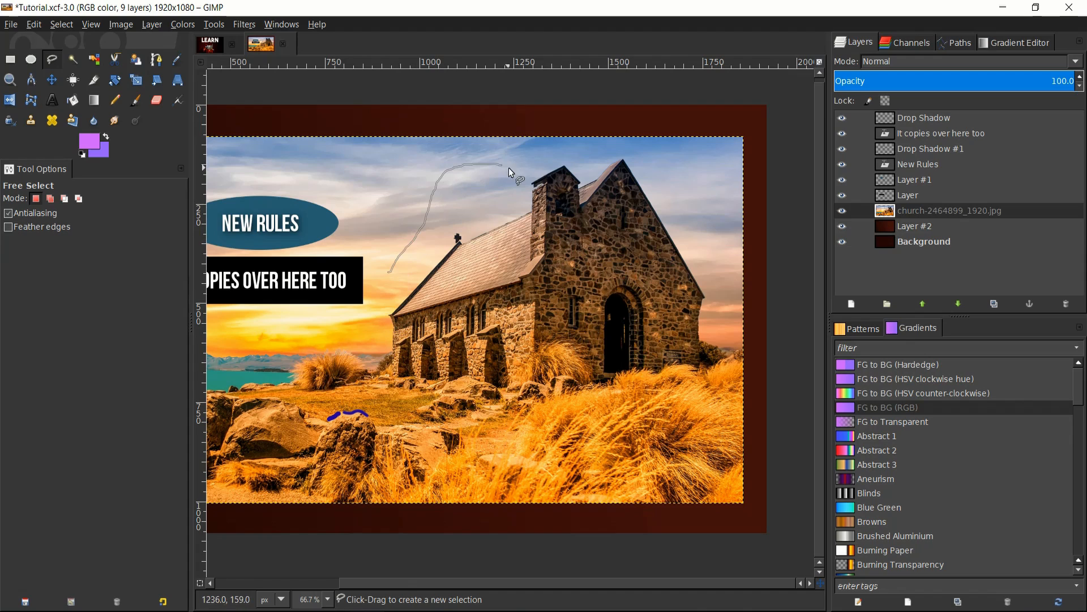
{"action": "left_click_drag", "start_coordinate": [509, 168], "coordinate": [615, 142]}
{"action": "mouse_move", "coordinate": [698, 175]}
{"action": "left_mouse_down"}
{"action": "mouse_move", "coordinate": [724, 214]}
{"action": "mouse_move", "coordinate": [739, 286]}
{"action": "left_mouse_up"}
{"action": "mouse_move", "coordinate": [719, 379]}
{"action": "left_mouse_down"}
{"action": "mouse_move", "coordinate": [650, 432]}
{"action": "mouse_move", "coordinate": [508, 447]}
{"action": "left_mouse_up"}
{"action": "left_click_drag", "start_coordinate": [369, 400], "coordinate": [396, 277]}
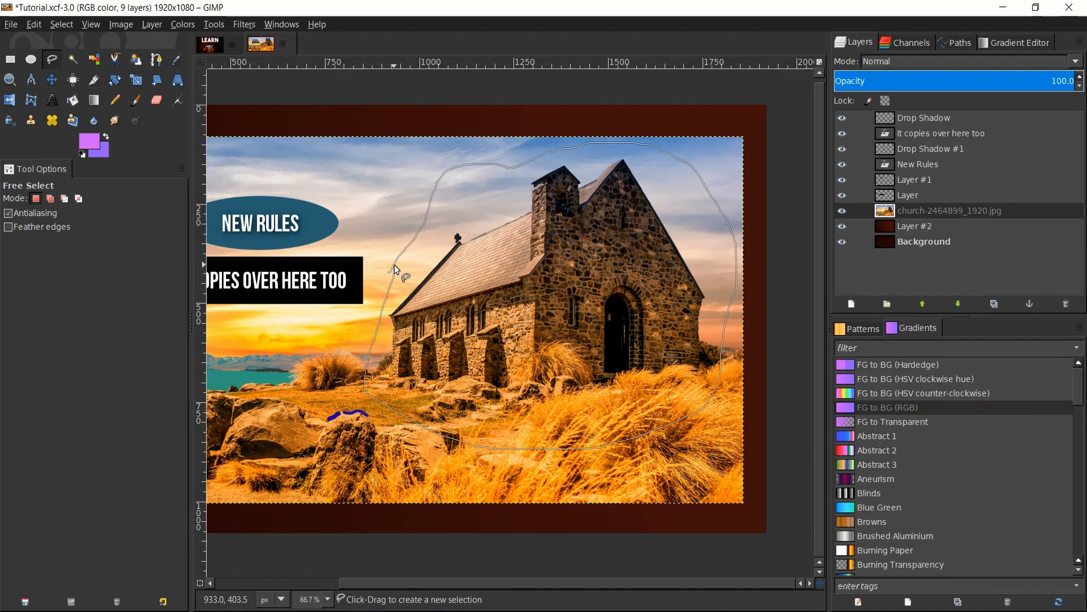
{"action": "left_click", "coordinate": [391, 277]}
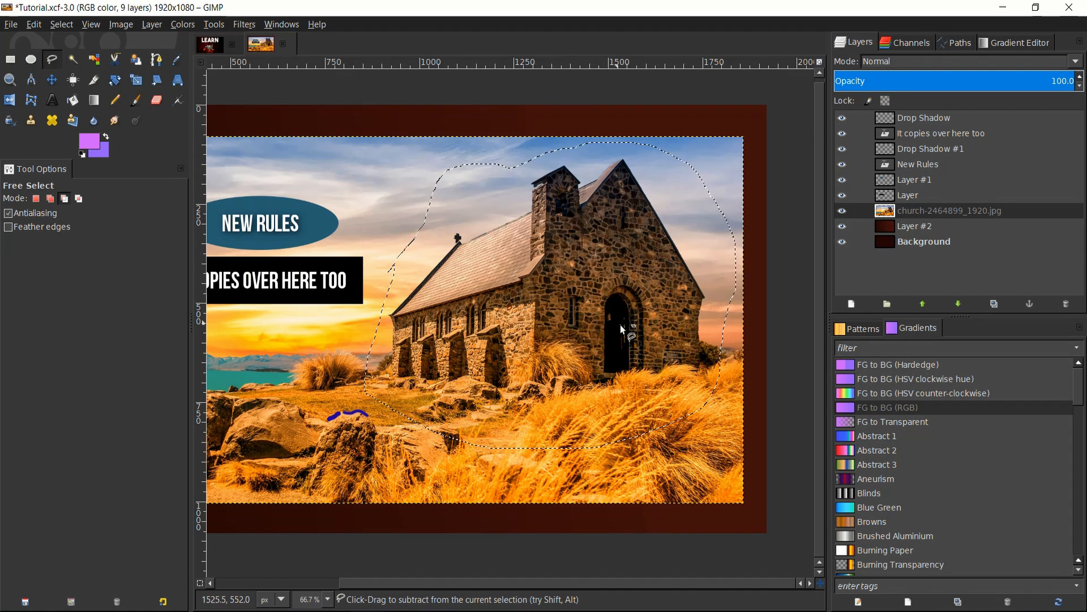
Step: Try cutting the selected church area out of the photo, undo the cut and clear the selection
{"action": "key", "text": "ctrl+x"}
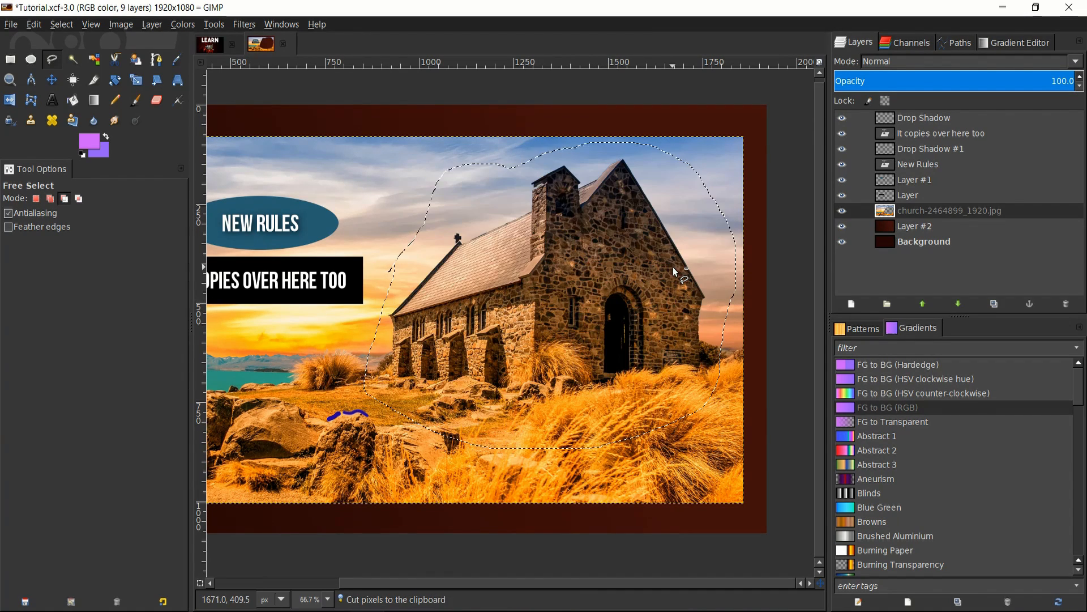
{"action": "key", "text": "ctrl+z"}
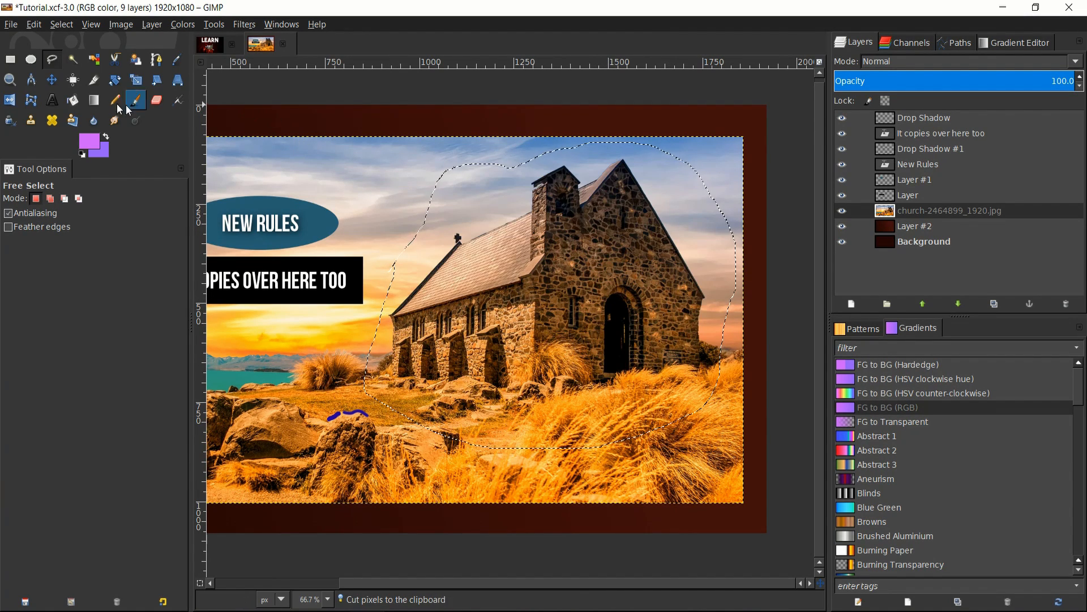
{"action": "left_click", "coordinate": [10, 59]}
{"action": "left_click", "coordinate": [365, 154]}
{"action": "left_click_drag", "start_coordinate": [441, 231], "coordinate": [495, 214]}
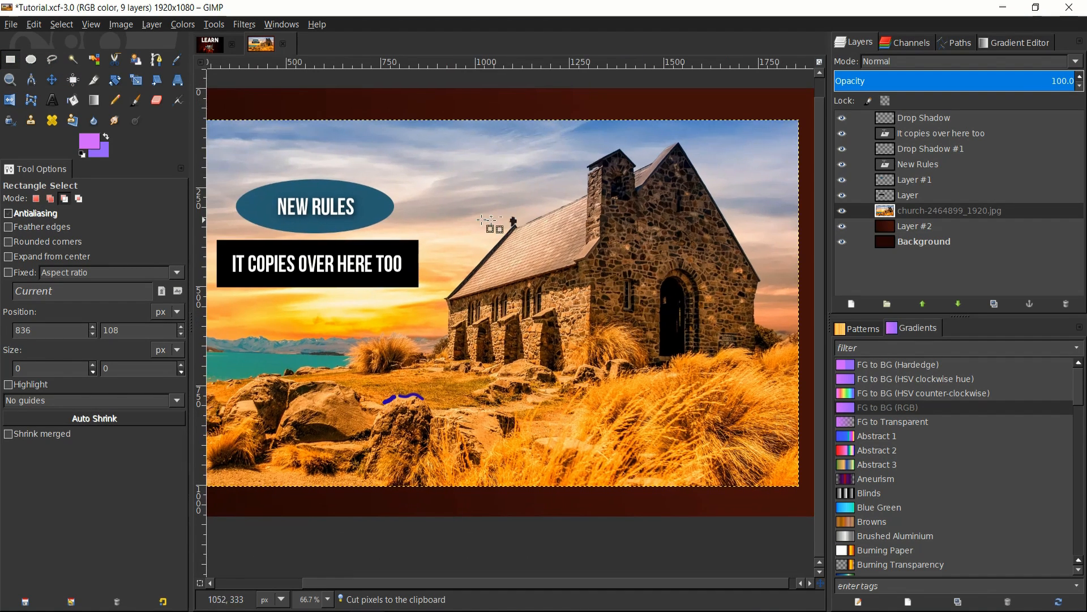
Step: Begin a Scissors path at the rooftop cross and trace it along the roof's upper edge to the bell tower
{"action": "left_click", "coordinate": [112, 61]}
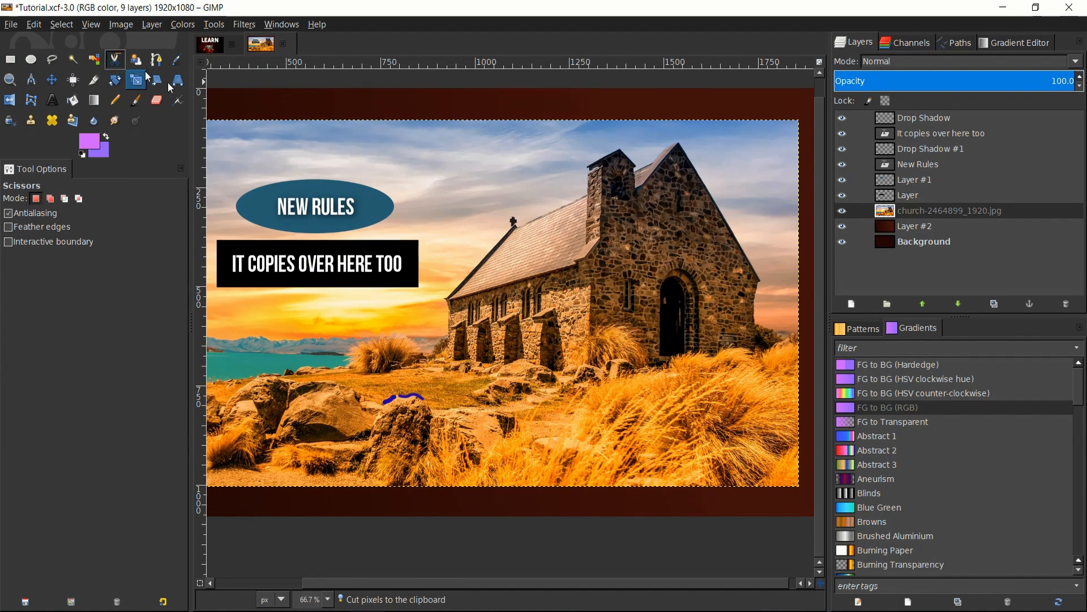
{"action": "scroll", "coordinate": [463, 223], "scroll_direction": "up", "scroll_amount": 2, "text": "ctrl"}
{"action": "left_click", "coordinate": [581, 208]}
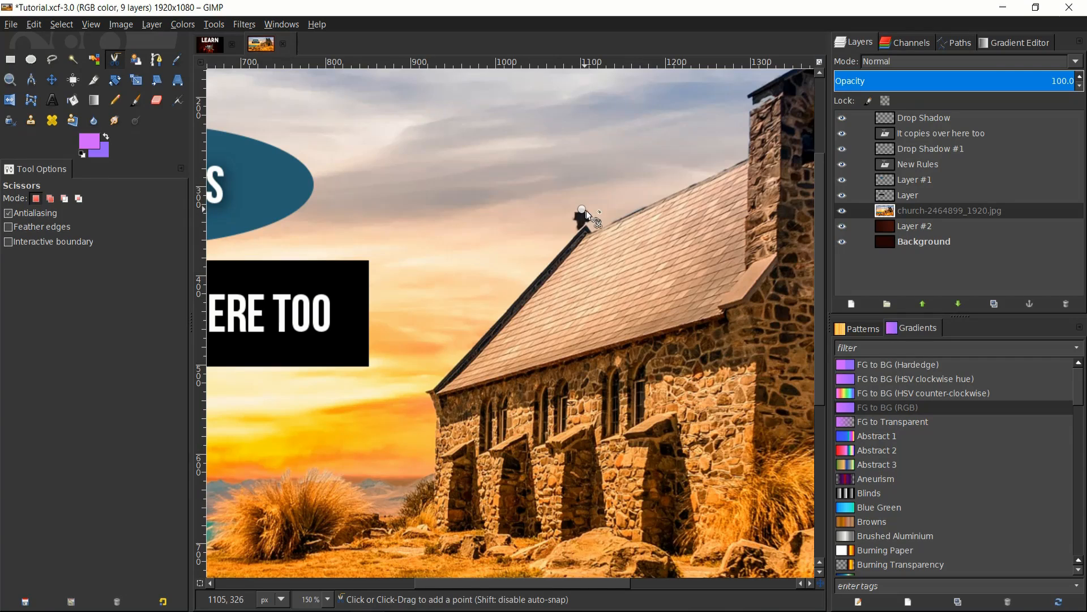
{"action": "left_click", "coordinate": [591, 217]}
{"action": "left_click", "coordinate": [587, 227]}
{"action": "left_click", "coordinate": [603, 227]}
{"action": "scroll", "coordinate": [572, 222], "scroll_direction": "right", "scroll_amount": 3}
{"action": "scroll", "coordinate": [572, 223], "scroll_direction": "up", "scroll_amount": 1}
{"action": "left_click", "coordinate": [637, 190]}
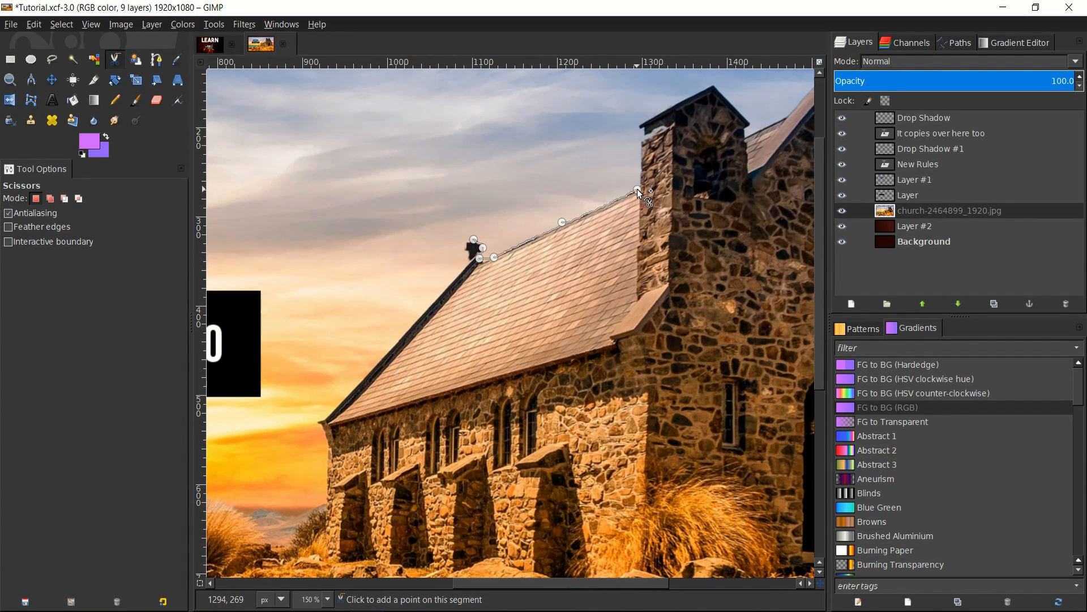
Step: Continue the Scissors path up the bell tower, over its peak and down to the junction with the main gable
{"action": "scroll", "coordinate": [638, 190], "scroll_direction": "right", "scroll_amount": 2}
{"action": "scroll", "coordinate": [637, 190], "scroll_direction": "up", "scroll_amount": 1}
{"action": "left_click", "coordinate": [581, 169]}
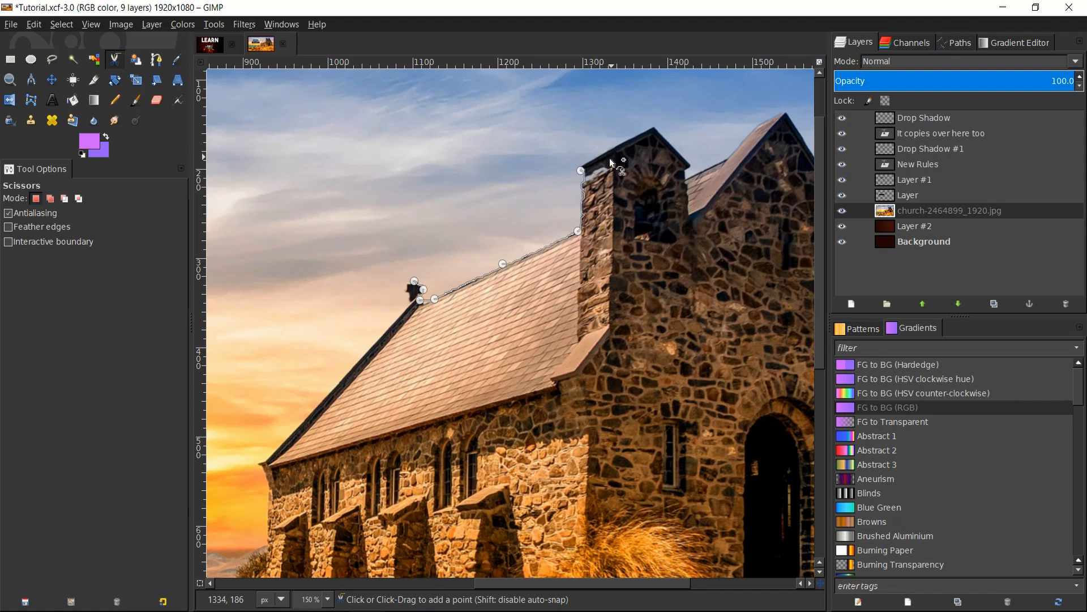
{"action": "left_click", "coordinate": [598, 155]}
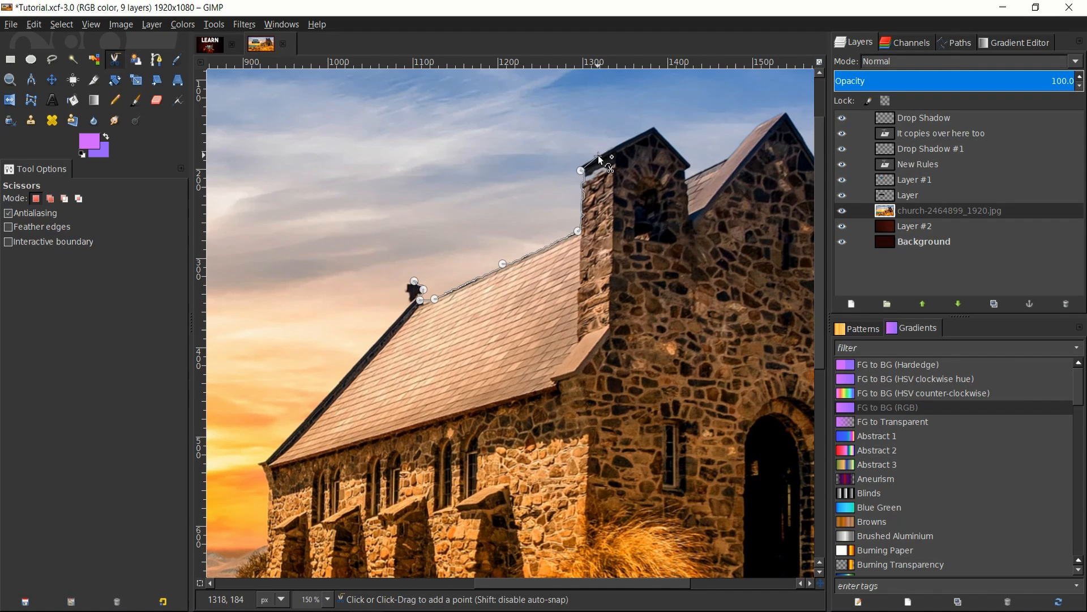
{"action": "left_click", "coordinate": [653, 128]}
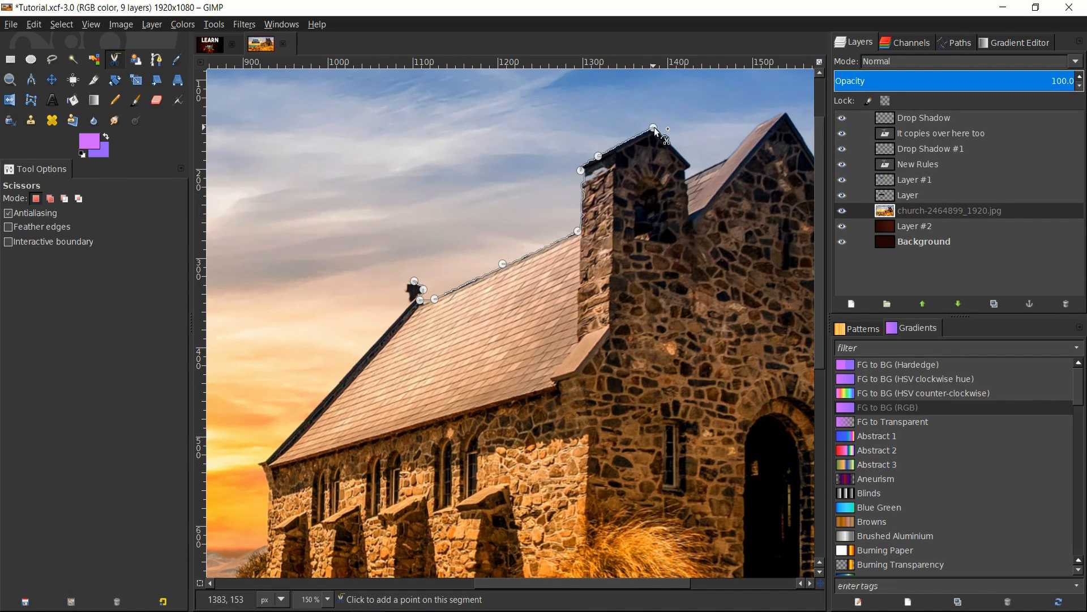
{"action": "left_click", "coordinate": [688, 202]}
{"action": "left_click", "coordinate": [691, 223]}
{"action": "scroll", "coordinate": [691, 224], "scroll_direction": "down", "scroll_amount": 2}
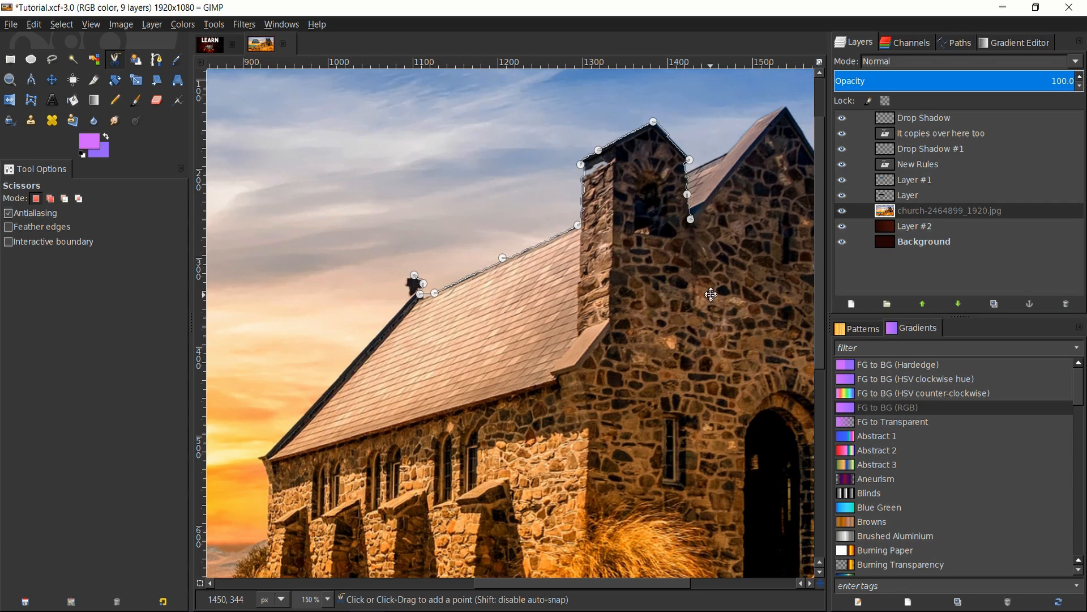
Step: Extend the Scissors path below the stone ledge and along the eave to the roof's lower-left corner, closing it around the cross
{"action": "left_click", "coordinate": [573, 338]}
{"action": "scroll", "coordinate": [570, 338], "scroll_direction": "left", "scroll_amount": 6}
{"action": "scroll", "coordinate": [569, 339], "scroll_direction": "down", "scroll_amount": 3}
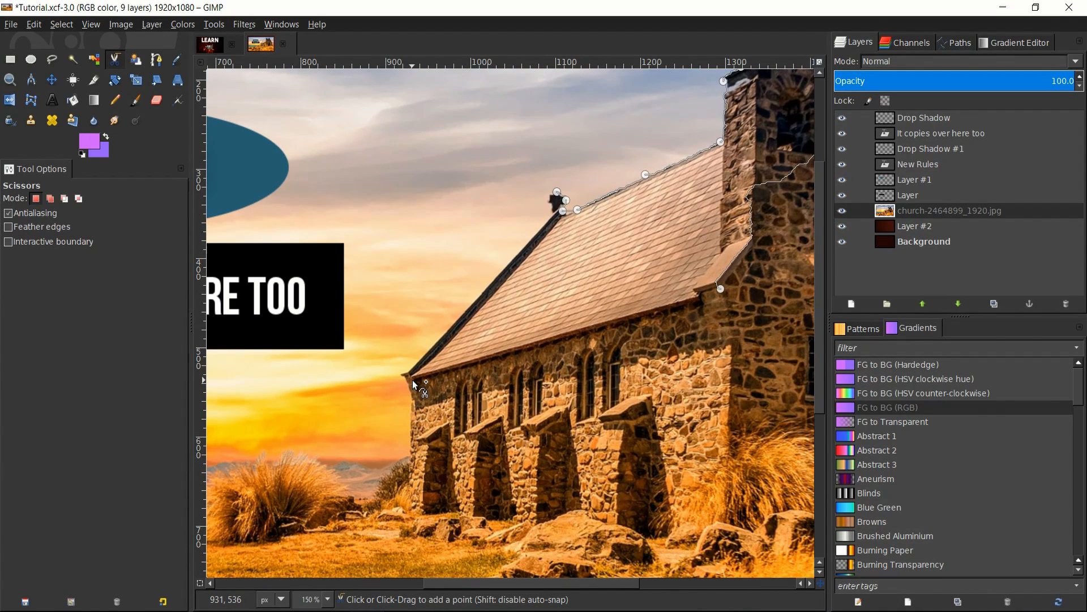
{"action": "left_click", "coordinate": [412, 379]}
{"action": "left_click", "coordinate": [404, 373]}
Step: Check the closed Scissors outline around the tower, roof and cross, and convert it into a selection
{"action": "key", "text": "2"}
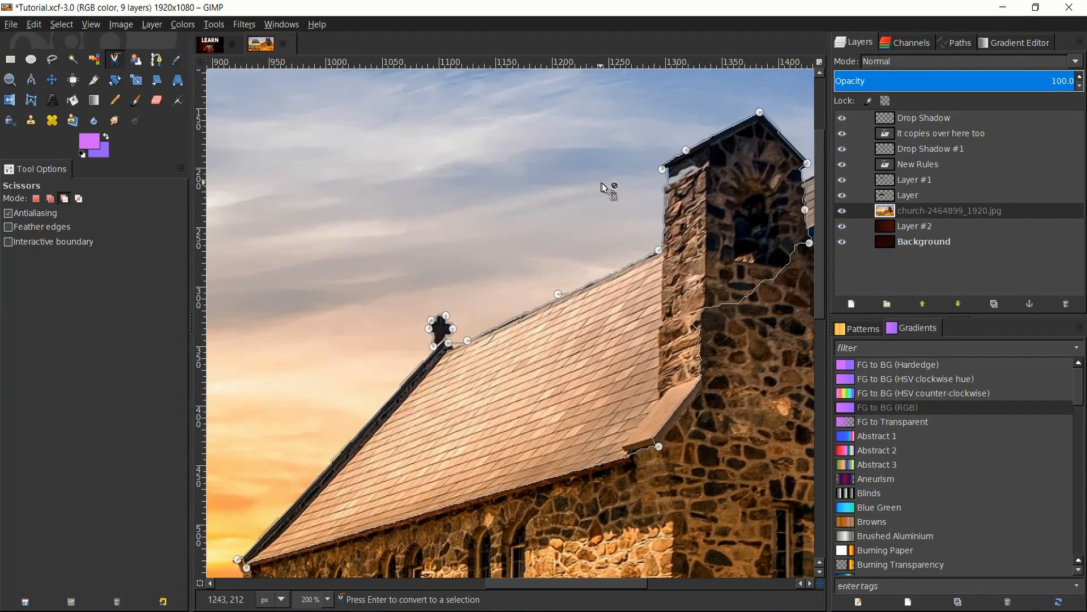
{"action": "scroll", "coordinate": [602, 184], "scroll_direction": "down", "scroll_amount": 1}
{"action": "left_click_drag", "start_coordinate": [695, 107], "coordinate": [558, 179]}
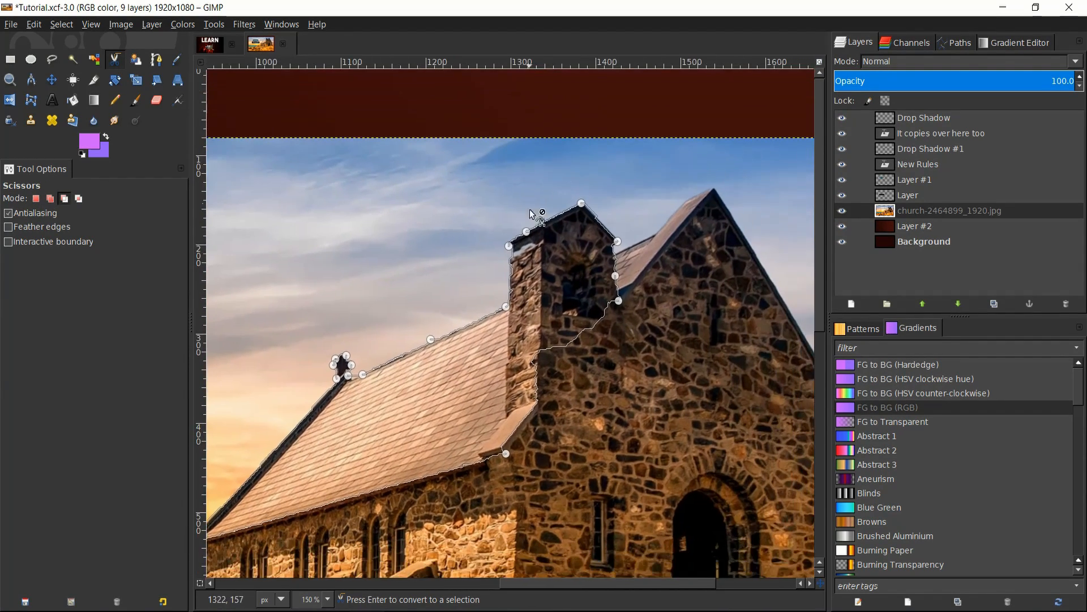
{"action": "scroll", "coordinate": [532, 214], "scroll_direction": "up", "scroll_amount": 3}
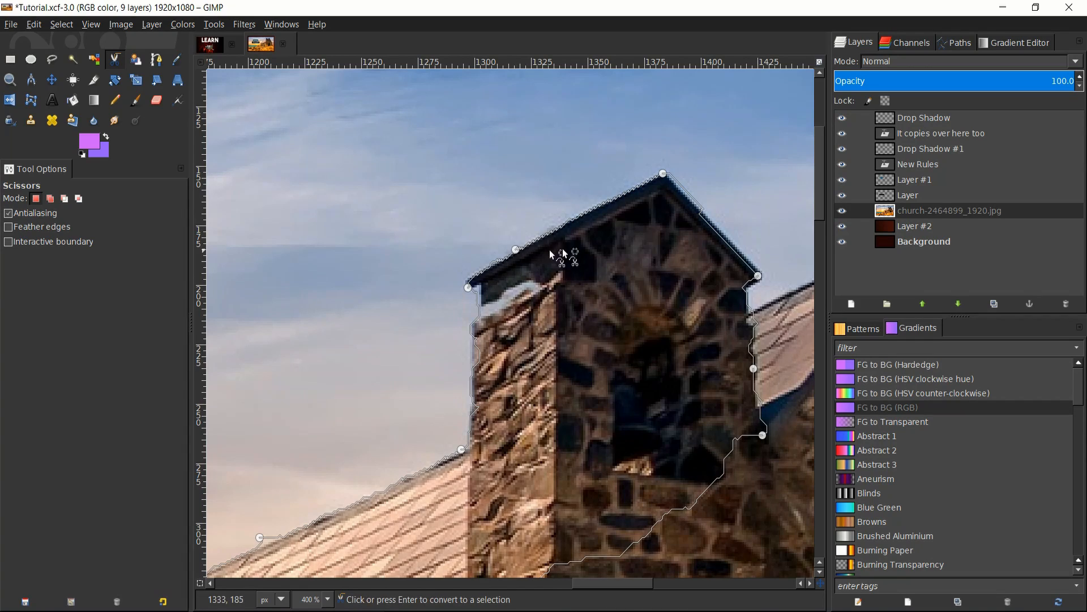
{"action": "left_click_drag", "start_coordinate": [603, 233], "coordinate": [449, 205]}
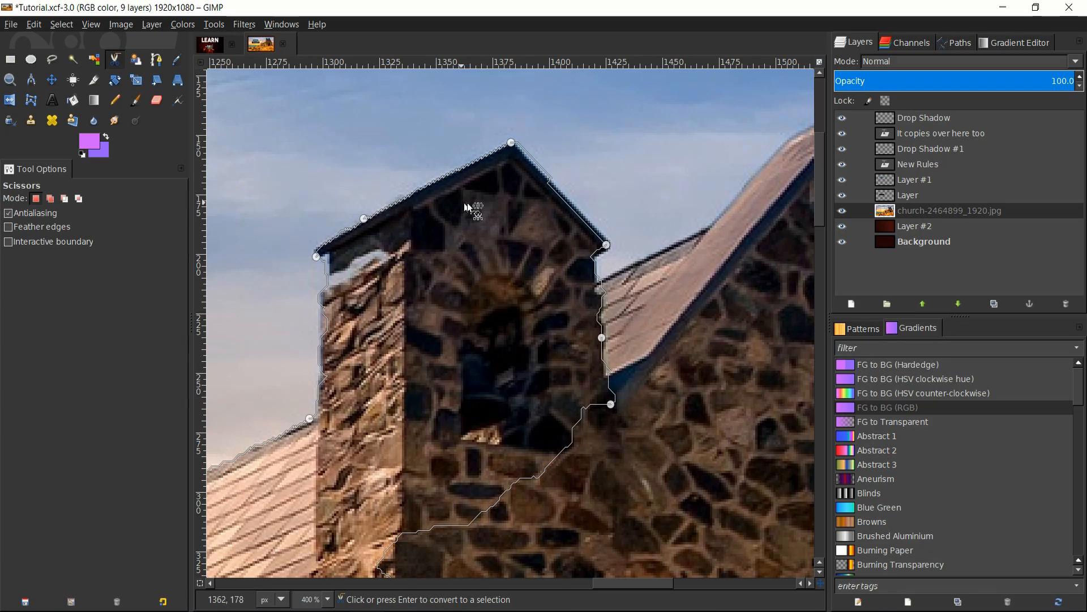
{"action": "scroll", "coordinate": [443, 279], "scroll_direction": "down", "scroll_amount": 2}
{"action": "left_click_drag", "start_coordinate": [463, 325], "coordinate": [634, 240]}
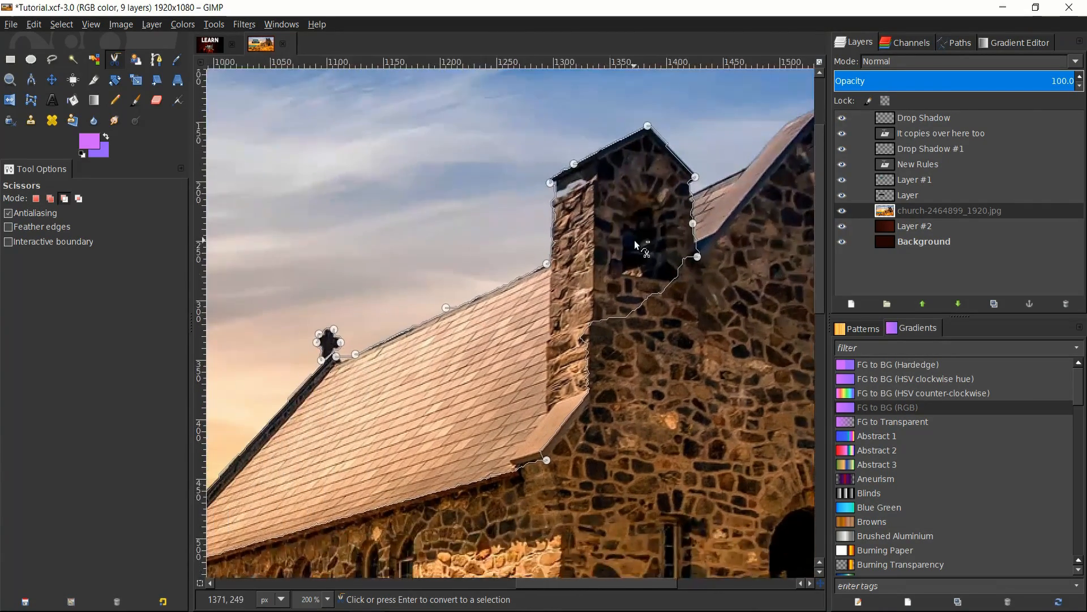
{"action": "left_click_drag", "start_coordinate": [373, 418], "coordinate": [488, 231]}
{"action": "scroll", "coordinate": [488, 231], "scroll_direction": "up", "scroll_amount": 1}
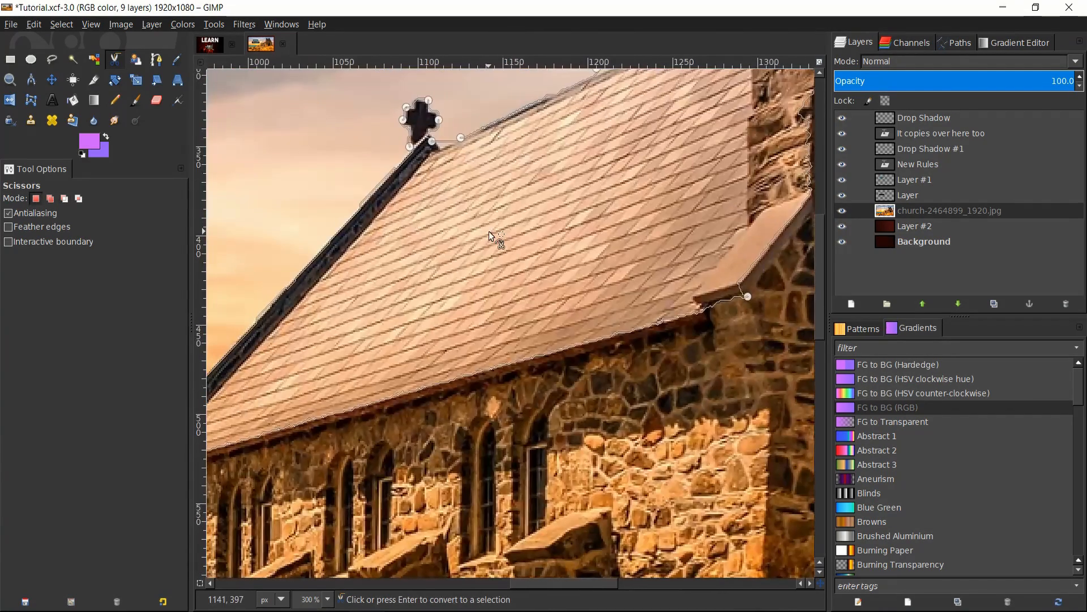
{"action": "left_click", "coordinate": [450, 226]}
{"action": "scroll", "coordinate": [408, 147], "scroll_direction": "up", "scroll_amount": 2}
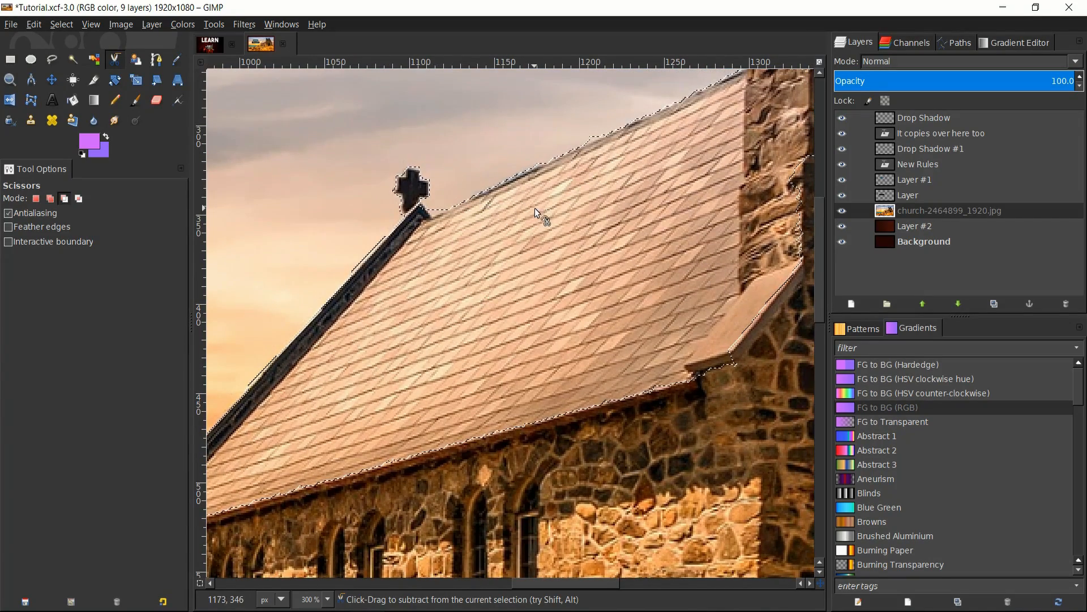
Step: Cut the selected roof, cross and bell tower out of the church photo layer and add a new transparent layer above it
{"action": "scroll", "coordinate": [535, 209], "scroll_direction": "down", "scroll_amount": 3}
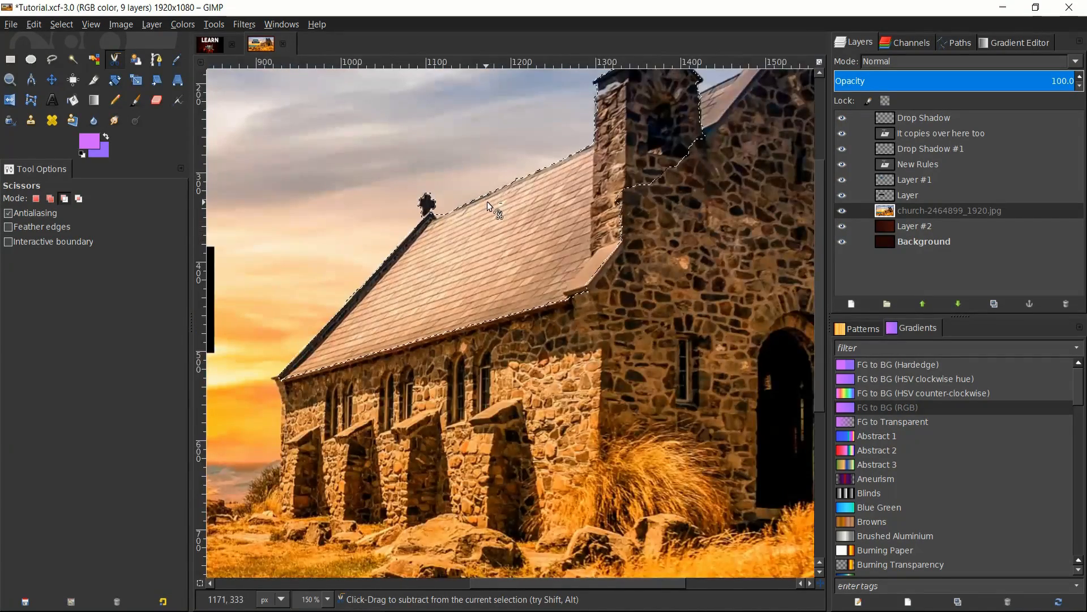
{"action": "key", "text": "ctrl+x"}
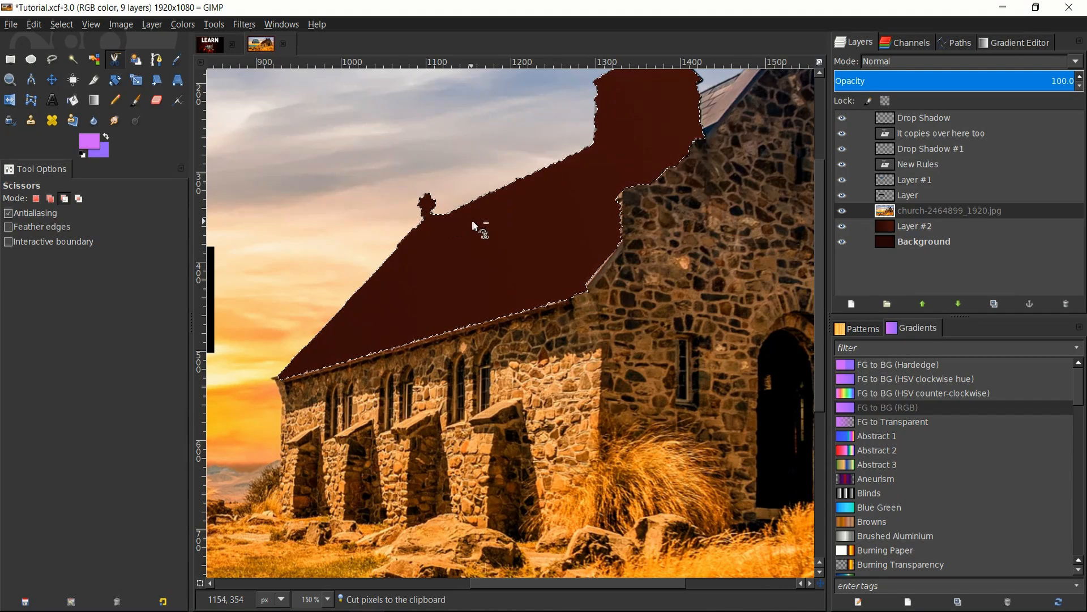
{"action": "scroll", "coordinate": [475, 221], "scroll_direction": "up", "scroll_amount": 2}
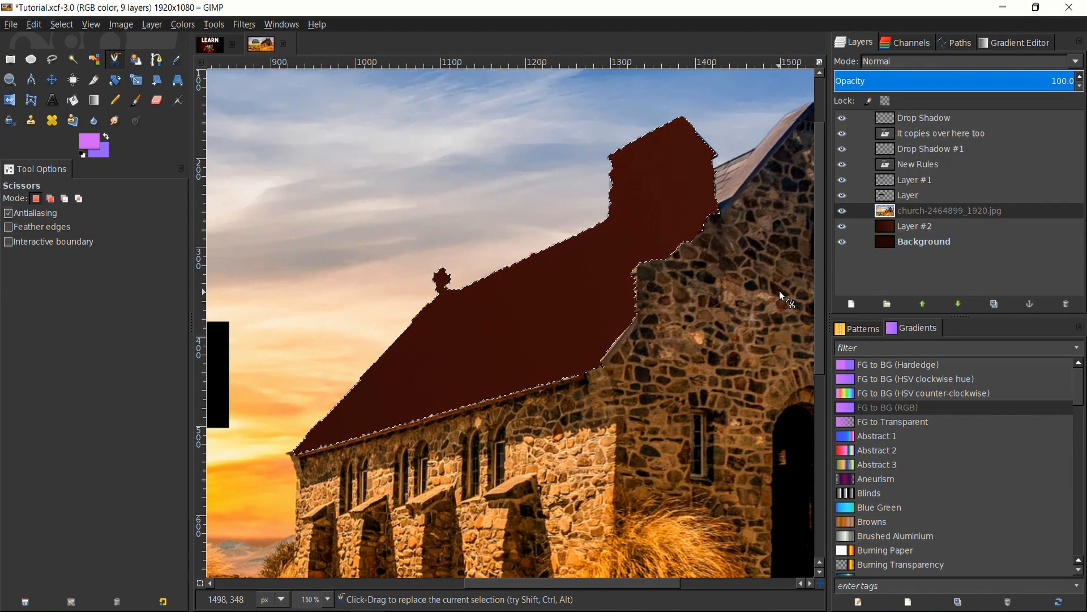
{"action": "left_click", "coordinate": [849, 303]}
{"action": "left_click", "coordinate": [870, 418]}
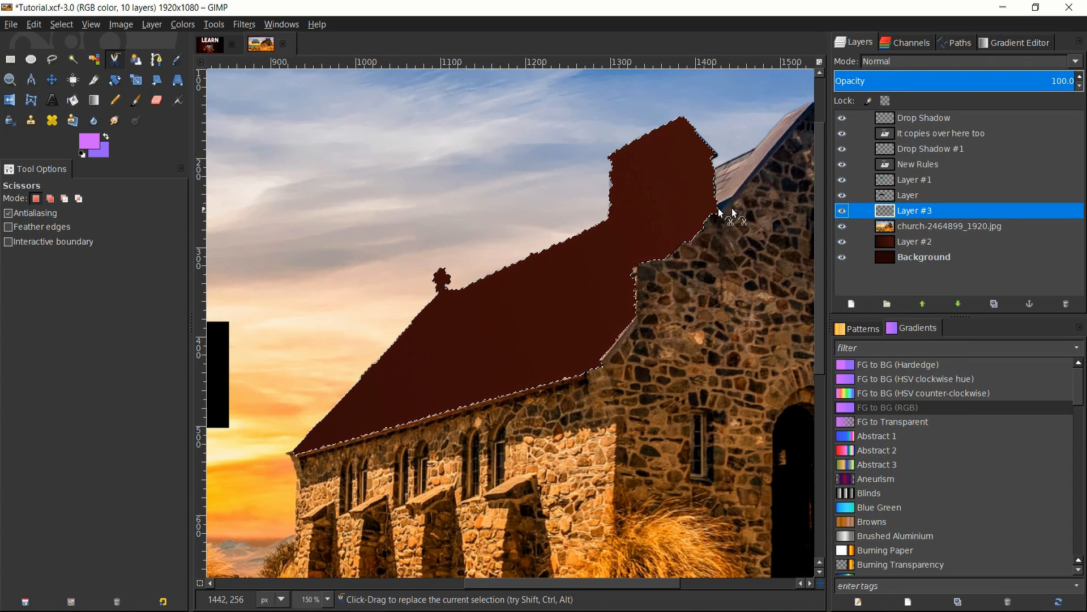
Step: Paste the cut roof and tower, convert the floating selection into its own layer, and place it directly above the church photo layer
{"action": "key", "text": "ctrl+v"}
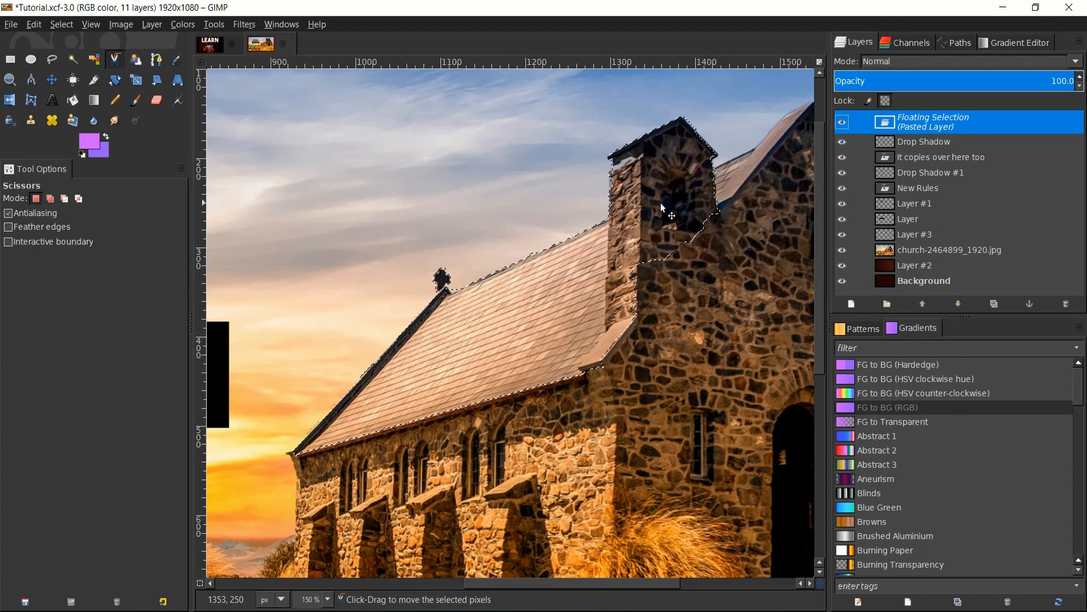
{"action": "left_click", "coordinate": [847, 126]}
{"action": "left_click", "coordinate": [848, 127]}
{"action": "left_click", "coordinate": [848, 127]}
{"action": "left_click", "coordinate": [848, 127]}
{"action": "left_click", "coordinate": [848, 127]}
{"action": "left_click", "coordinate": [848, 127]}
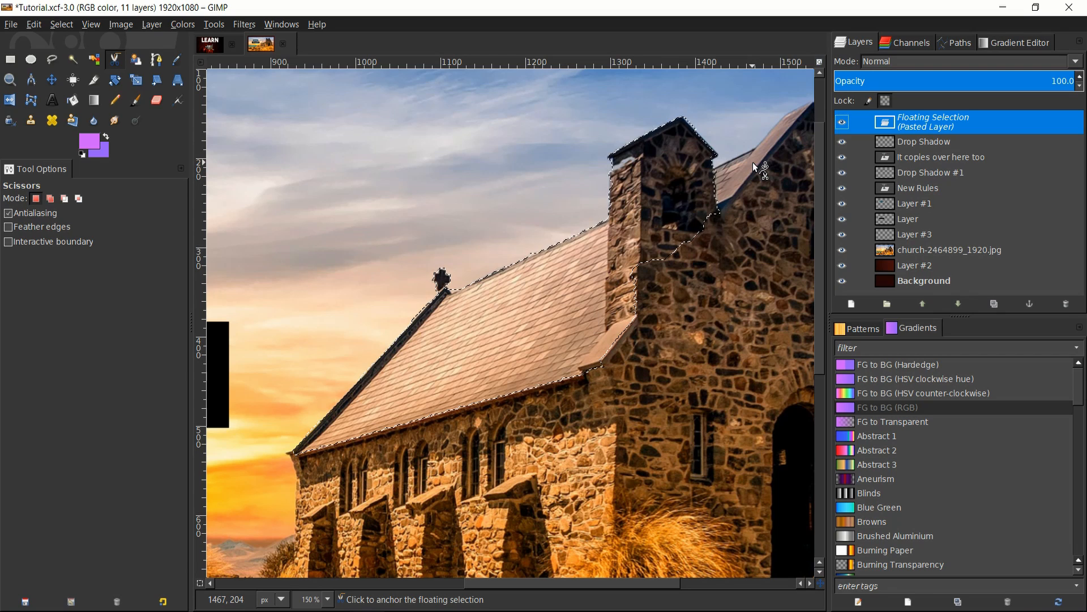
{"action": "right_click", "coordinate": [883, 125]}
{"action": "left_click", "coordinate": [929, 157]}
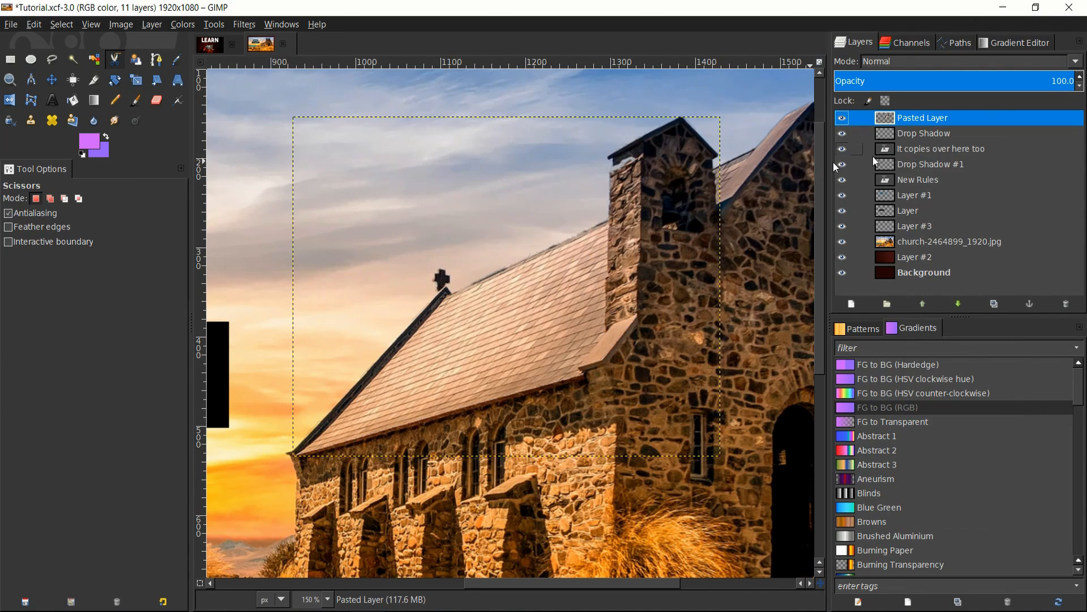
{"action": "key", "text": "r"}
{"action": "key", "text": "1"}
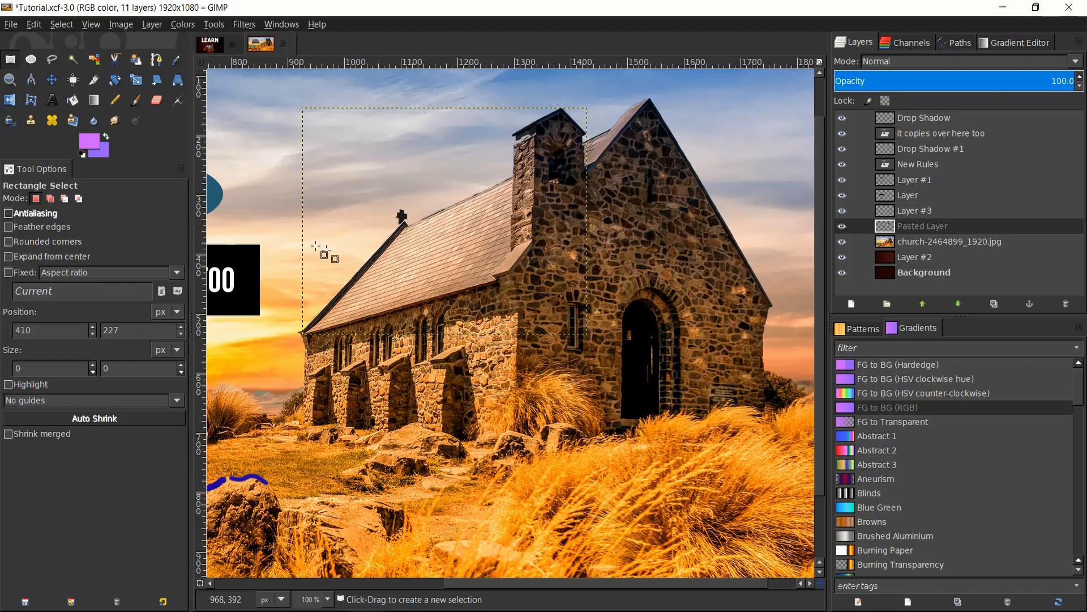
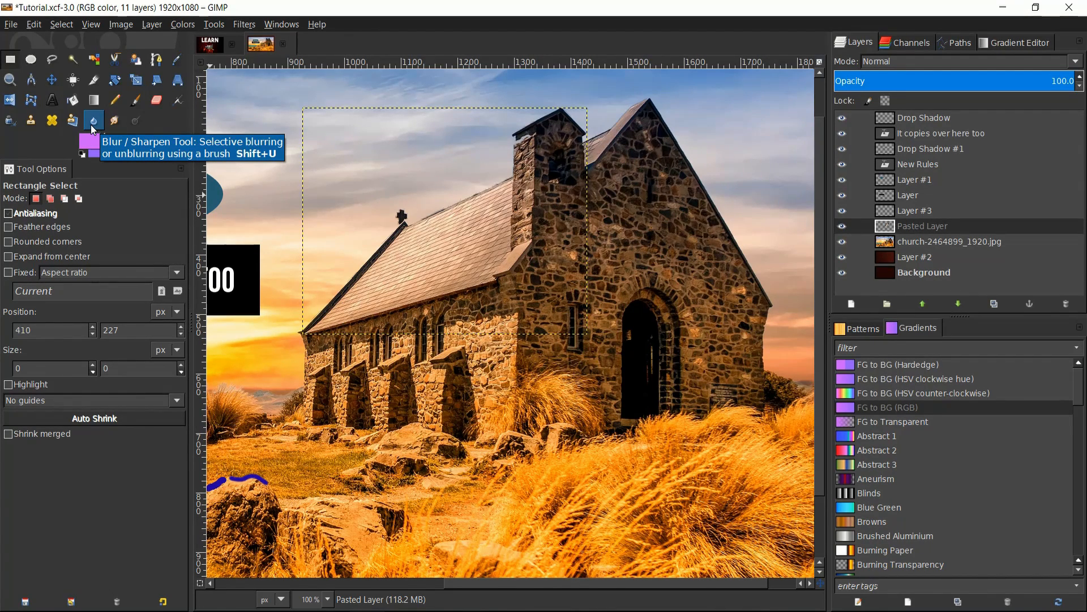
Step: Set up the Blur / Sharpen tool with a brush size of 167.62 and make the pasted roof layer active
{"action": "left_click", "coordinate": [93, 121]}
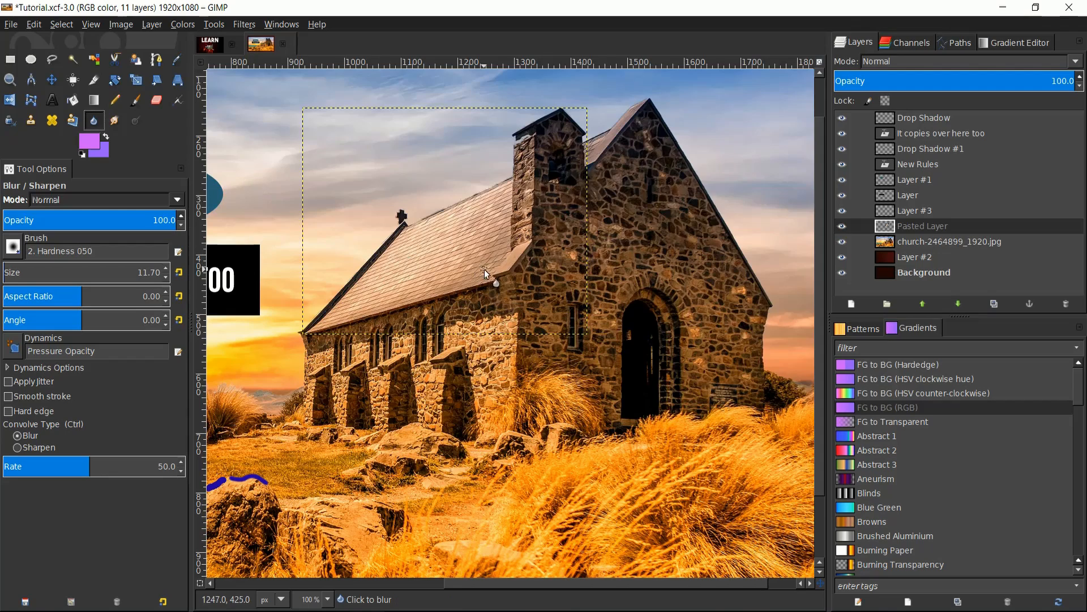
{"action": "scroll", "coordinate": [484, 269], "scroll_direction": "up", "scroll_amount": 1}
{"action": "left_click", "coordinate": [16, 273]}
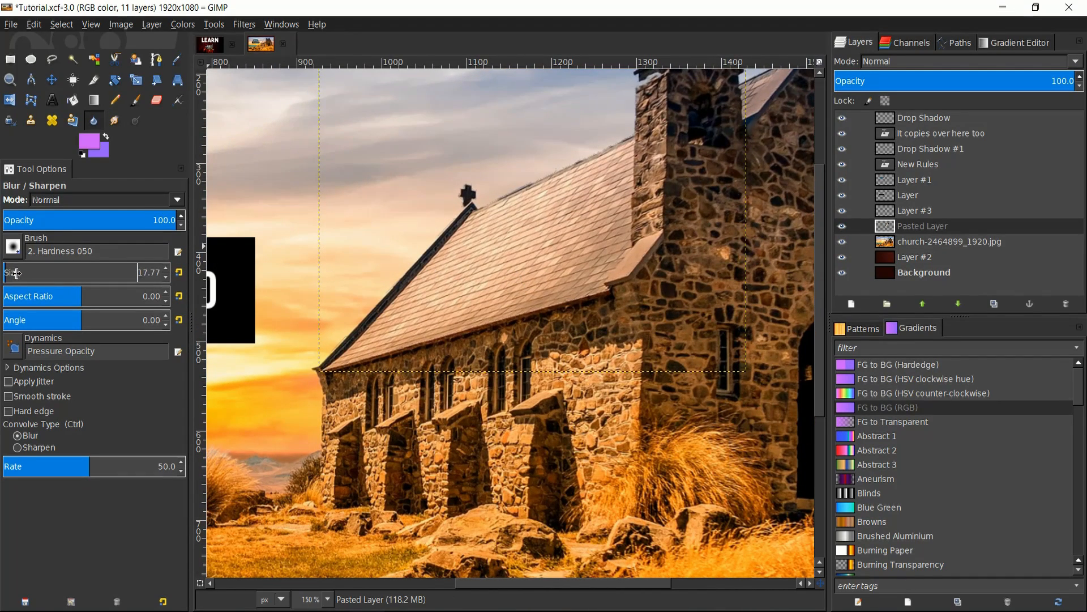
{"action": "left_click_drag", "start_coordinate": [56, 278], "coordinate": [259, 282]}
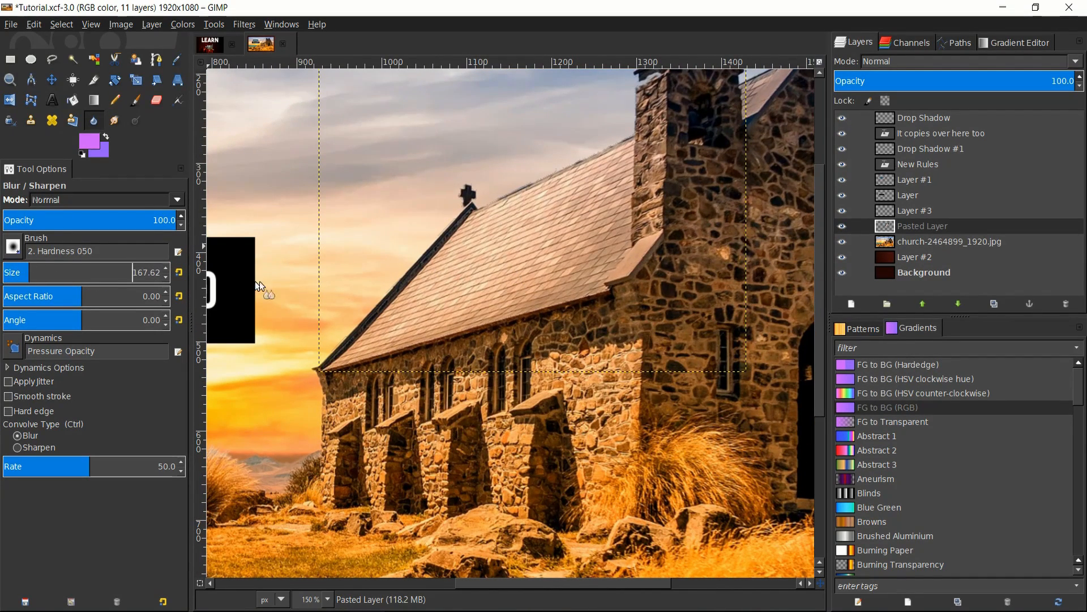
{"action": "left_click_drag", "start_coordinate": [453, 319], "coordinate": [405, 339]}
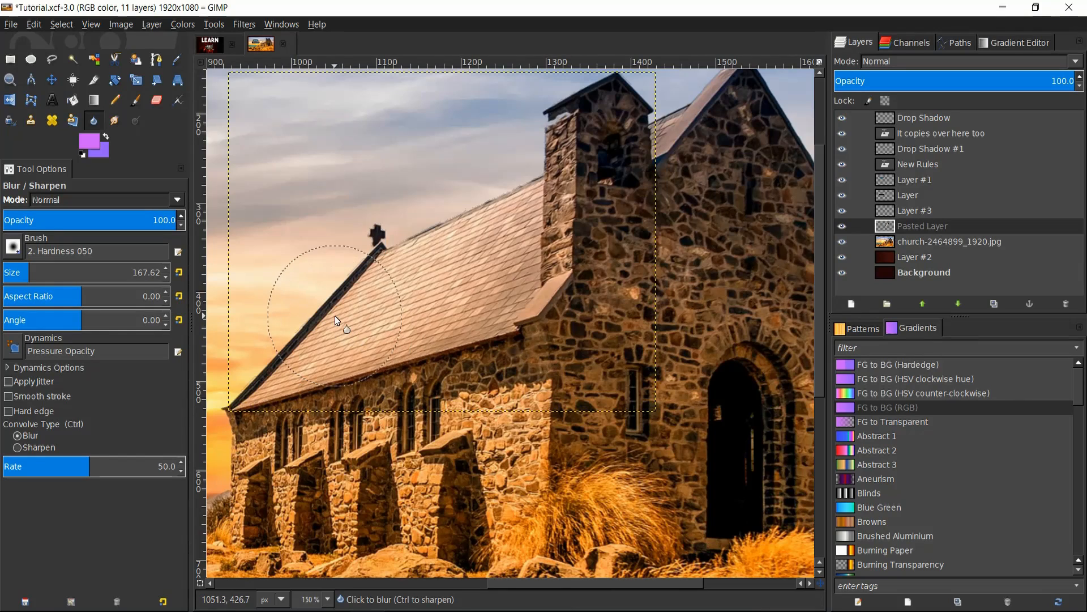
{"action": "left_click_drag", "start_coordinate": [314, 271], "coordinate": [408, 301]}
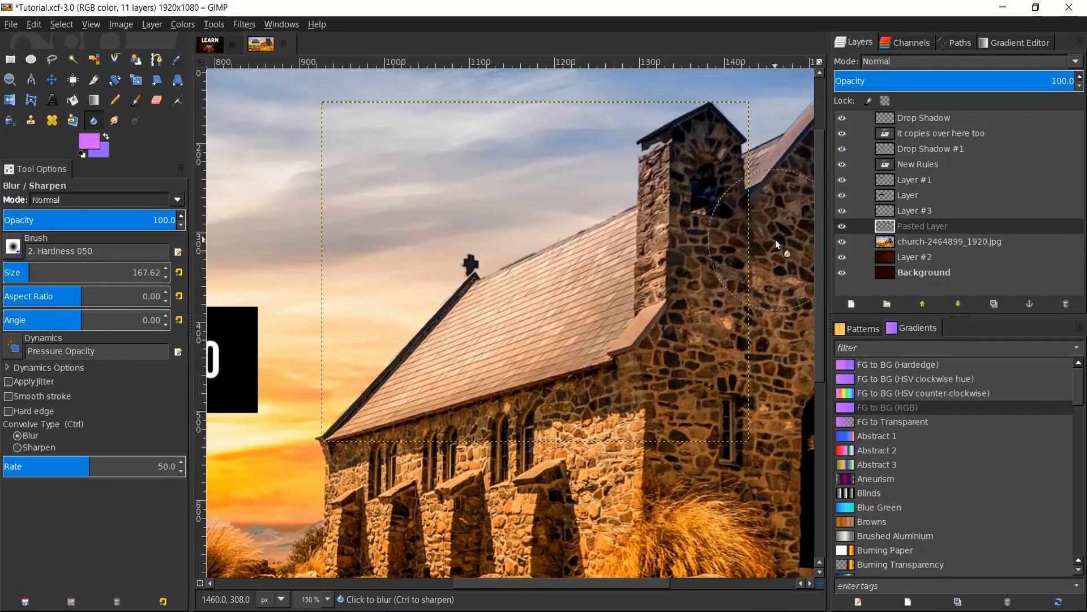
{"action": "left_click", "coordinate": [882, 226]}
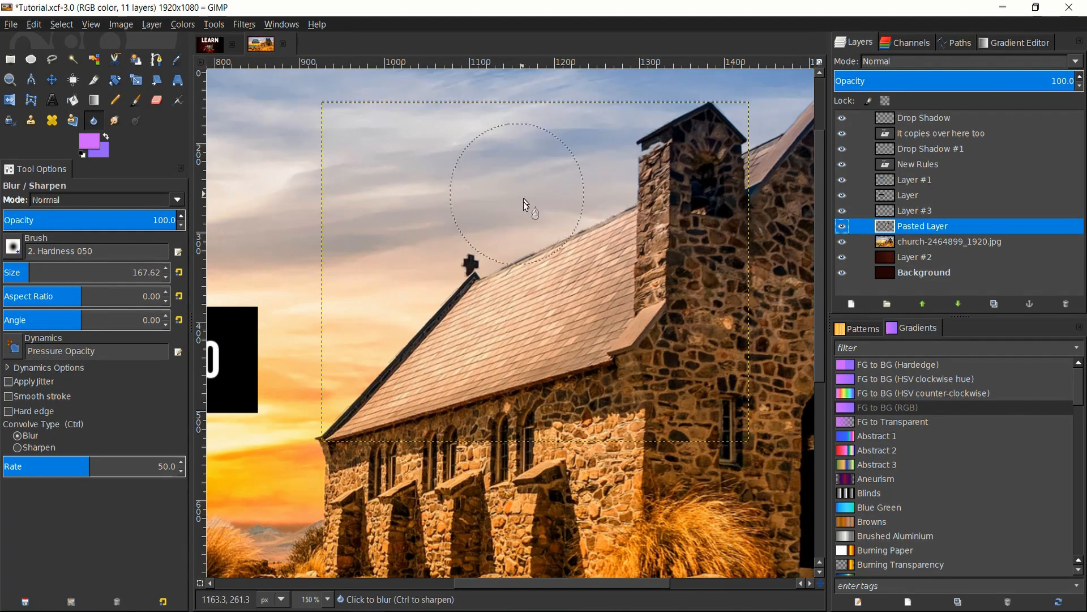
Step: Blur the rooftop cross, the roof's sloping left edge, its ridge up to the tower, and the tiles along the eave
{"action": "left_click_drag", "start_coordinate": [390, 350], "coordinate": [414, 334]}
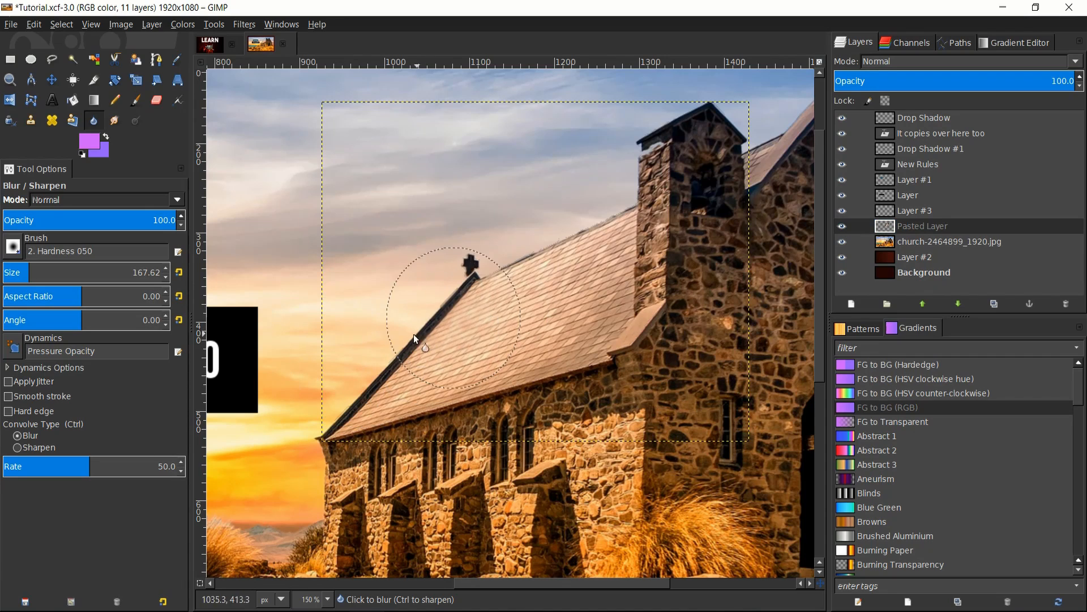
{"action": "mouse_move", "coordinate": [453, 254]}
{"action": "left_mouse_down"}
{"action": "mouse_move", "coordinate": [468, 283]}
{"action": "mouse_move", "coordinate": [486, 284]}
{"action": "mouse_move", "coordinate": [503, 246]}
{"action": "mouse_move", "coordinate": [476, 251]}
{"action": "mouse_move", "coordinate": [457, 278]}
{"action": "mouse_move", "coordinate": [492, 269]}
{"action": "left_mouse_up"}
{"action": "mouse_move", "coordinate": [577, 258]}
{"action": "left_mouse_down"}
{"action": "mouse_move", "coordinate": [596, 237]}
{"action": "mouse_move", "coordinate": [626, 238]}
{"action": "mouse_move", "coordinate": [641, 215]}
{"action": "left_mouse_up"}
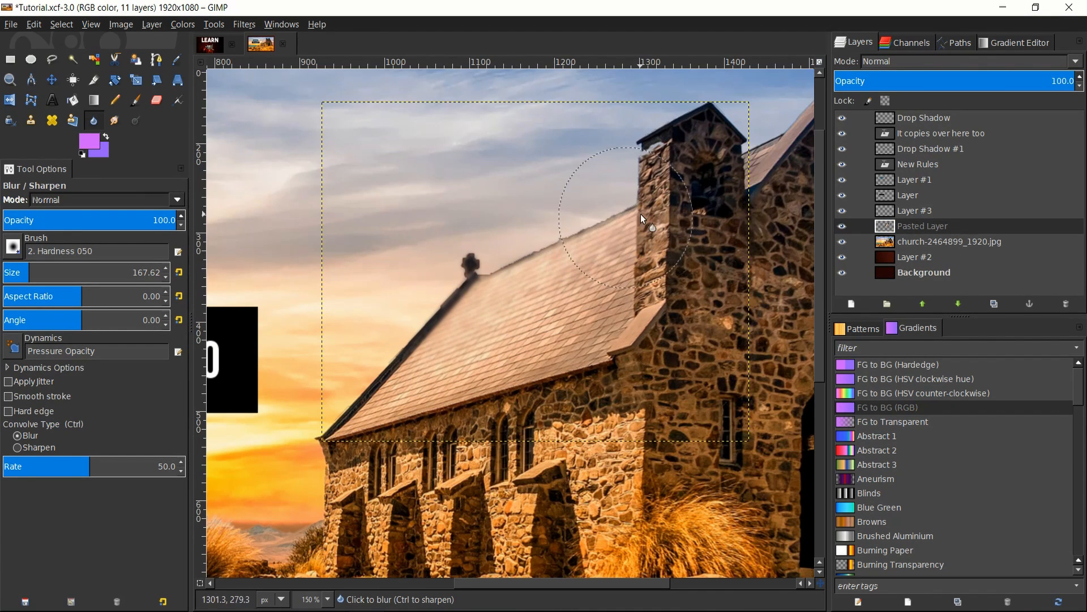
{"action": "mouse_move", "coordinate": [446, 312]}
{"action": "left_mouse_down"}
{"action": "mouse_move", "coordinate": [364, 397]}
{"action": "mouse_move", "coordinate": [382, 396]}
{"action": "mouse_move", "coordinate": [321, 448]}
{"action": "left_mouse_up"}
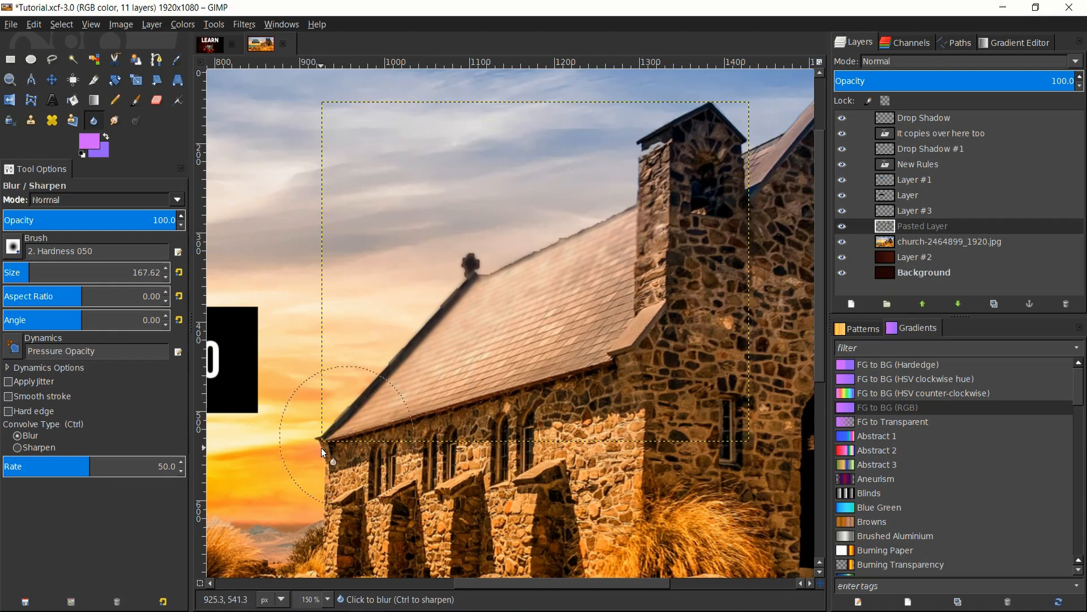
{"action": "mouse_move", "coordinate": [422, 434]}
{"action": "left_mouse_down"}
{"action": "mouse_move", "coordinate": [354, 409]}
{"action": "mouse_move", "coordinate": [527, 362]}
{"action": "left_mouse_up"}
Step: Blur the roof tiles of the pasted layer more strongly, including the area beside the bell tower
{"action": "key", "text": "ctrl"}
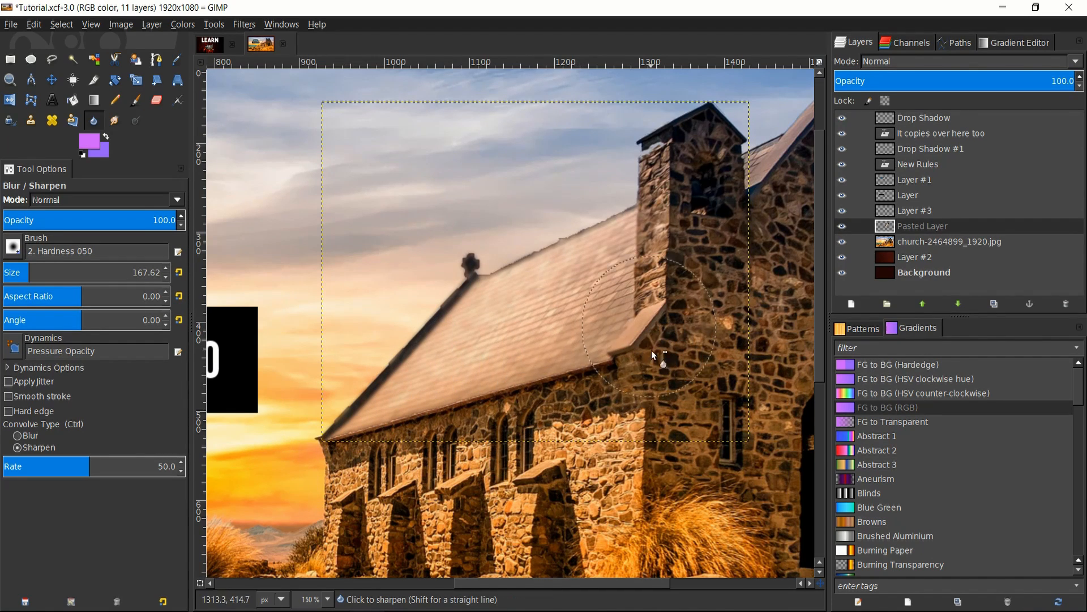
{"action": "scroll", "coordinate": [651, 350], "scroll_direction": "up", "scroll_amount": 1}
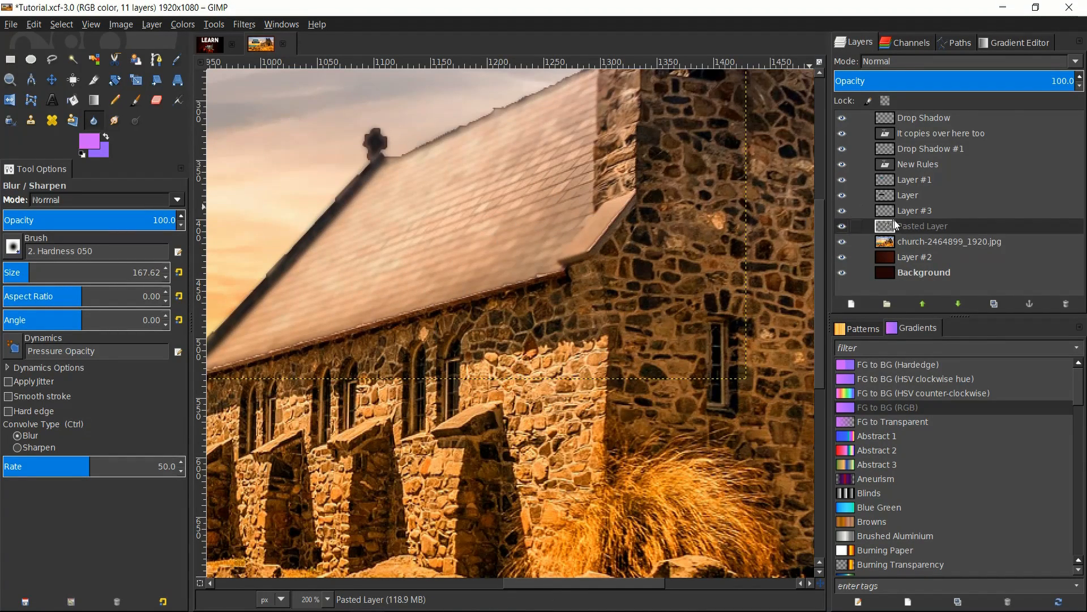
{"action": "left_click", "coordinate": [910, 241]}
{"action": "left_click", "coordinate": [922, 226]}
{"action": "scroll", "coordinate": [612, 245], "scroll_direction": "left", "scroll_amount": 3}
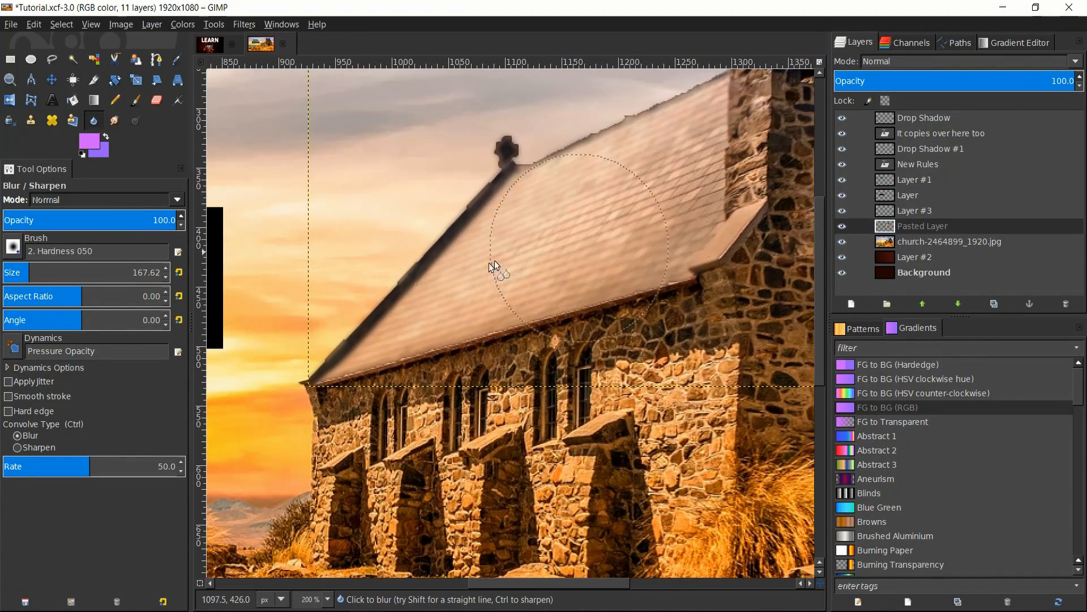
{"action": "mouse_move", "coordinate": [612, 231]}
{"action": "left_mouse_down"}
{"action": "mouse_move", "coordinate": [661, 181]}
{"action": "mouse_move", "coordinate": [717, 221]}
{"action": "mouse_move", "coordinate": [495, 382]}
{"action": "left_mouse_up"}
Step: Switch the convolve type to Sharpen, sharpen the stones on the bell tower's left face, and undo the last stroke
{"action": "left_click", "coordinate": [17, 447]}
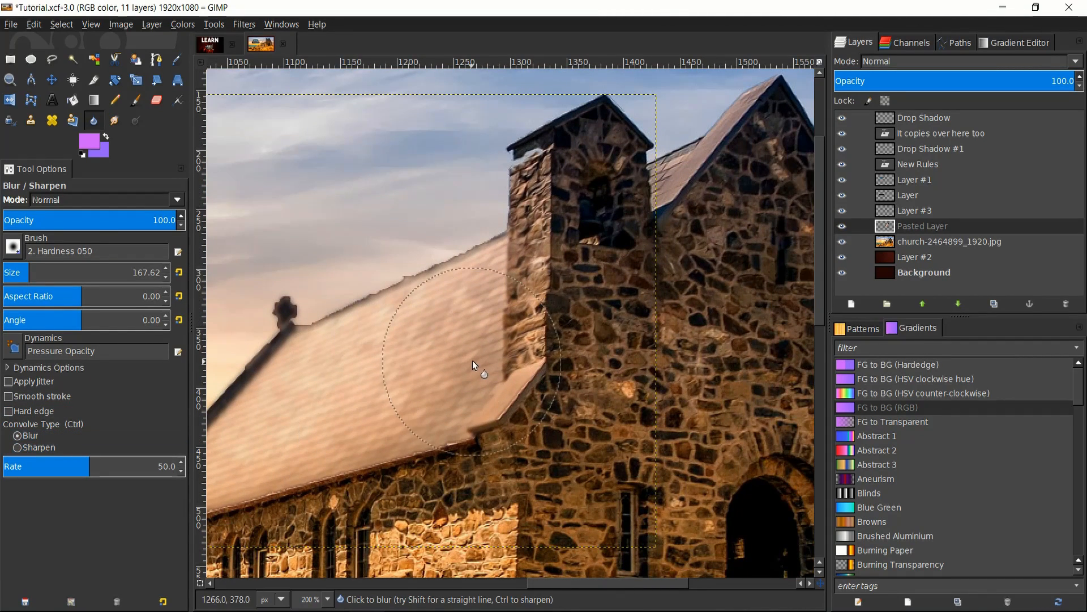
{"action": "left_click", "coordinate": [18, 436]}
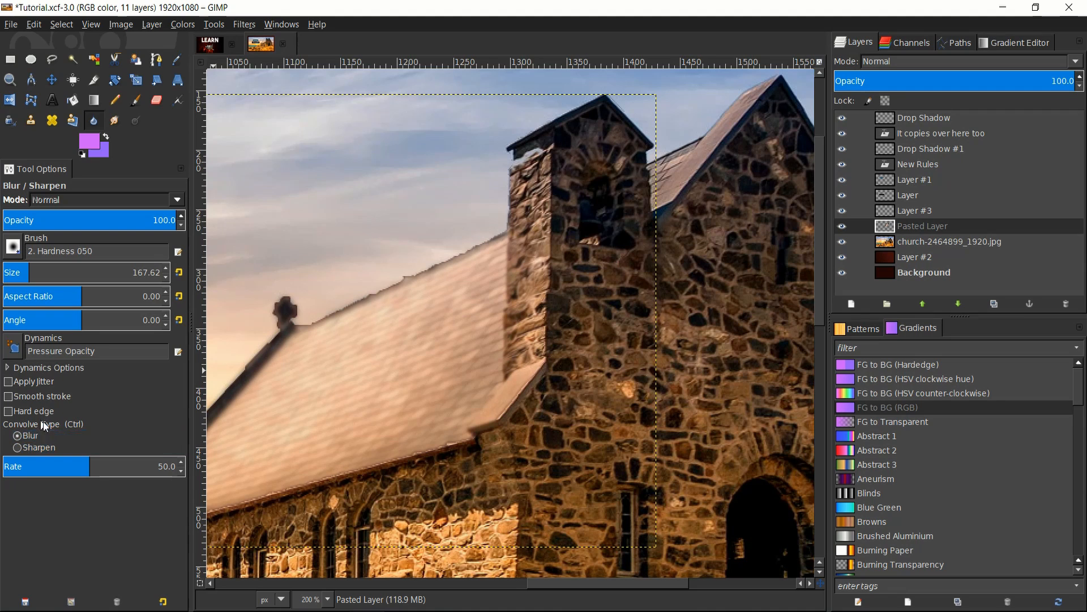
{"action": "left_click", "coordinate": [18, 448]}
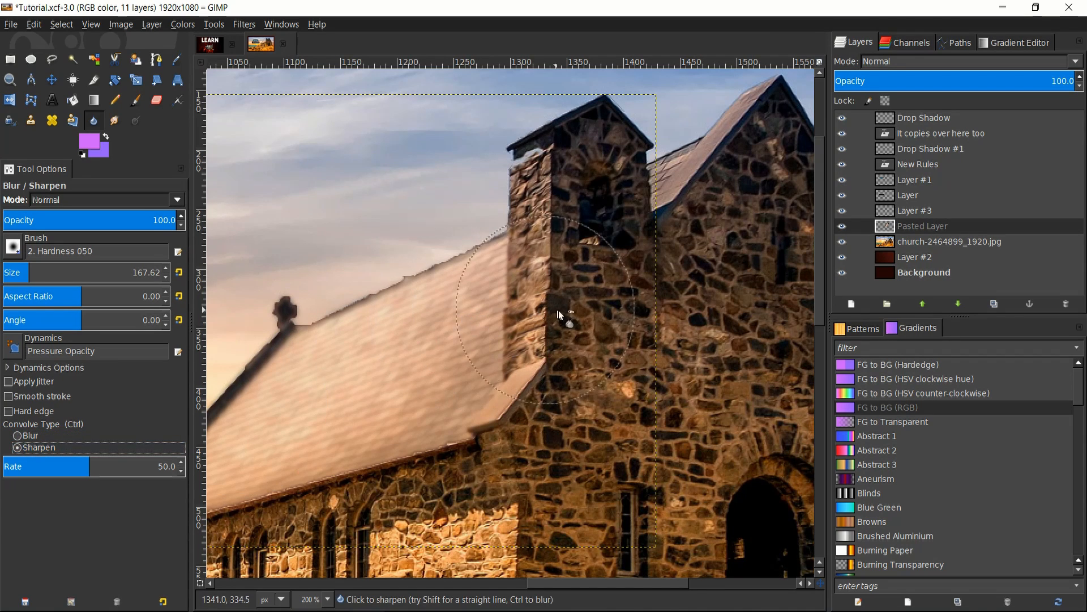
{"action": "mouse_move", "coordinate": [583, 361]}
{"action": "left_mouse_down"}
{"action": "mouse_move", "coordinate": [568, 287]}
{"action": "mouse_move", "coordinate": [554, 339]}
{"action": "mouse_move", "coordinate": [533, 346]}
{"action": "mouse_move", "coordinate": [515, 259]}
{"action": "mouse_move", "coordinate": [514, 316]}
{"action": "mouse_move", "coordinate": [515, 204]}
{"action": "mouse_move", "coordinate": [525, 270]}
{"action": "mouse_move", "coordinate": [525, 217]}
{"action": "mouse_move", "coordinate": [517, 299]}
{"action": "mouse_move", "coordinate": [515, 235]}
{"action": "mouse_move", "coordinate": [525, 327]}
{"action": "mouse_move", "coordinate": [586, 303]}
{"action": "mouse_move", "coordinate": [588, 291]}
{"action": "mouse_move", "coordinate": [600, 323]}
{"action": "mouse_move", "coordinate": [618, 302]}
{"action": "mouse_move", "coordinate": [522, 226]}
{"action": "mouse_move", "coordinate": [525, 262]}
{"action": "mouse_move", "coordinate": [522, 217]}
{"action": "mouse_move", "coordinate": [514, 323]}
{"action": "mouse_move", "coordinate": [513, 200]}
{"action": "mouse_move", "coordinate": [509, 272]}
{"action": "mouse_move", "coordinate": [525, 193]}
{"action": "left_mouse_up"}
{"action": "scroll", "coordinate": [553, 263], "scroll_direction": "up", "scroll_amount": 2, "text": "ctrl"}
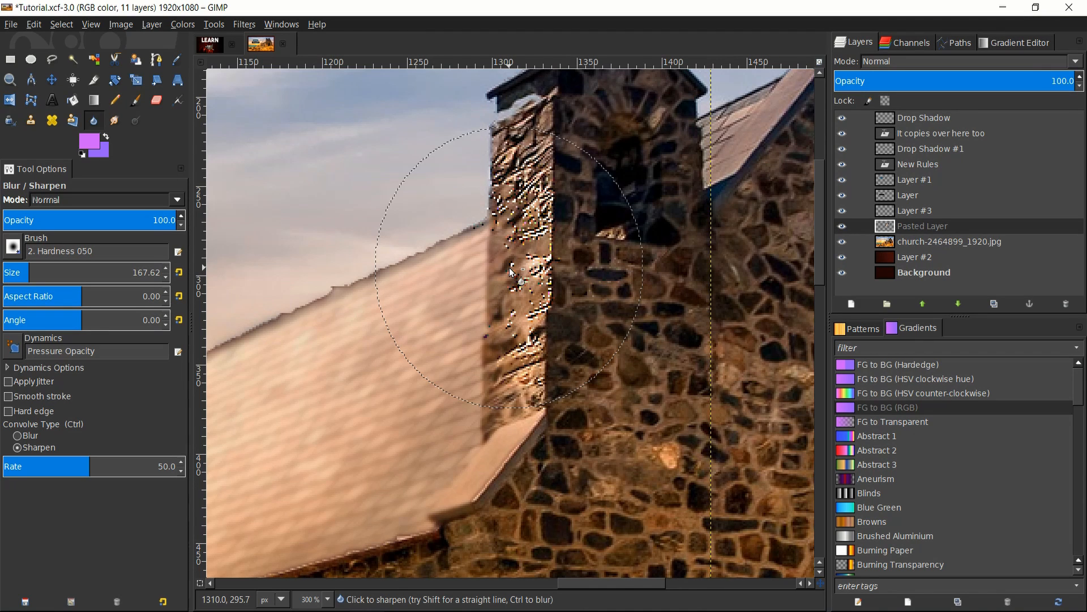
{"action": "key", "text": "ctrl+z"}
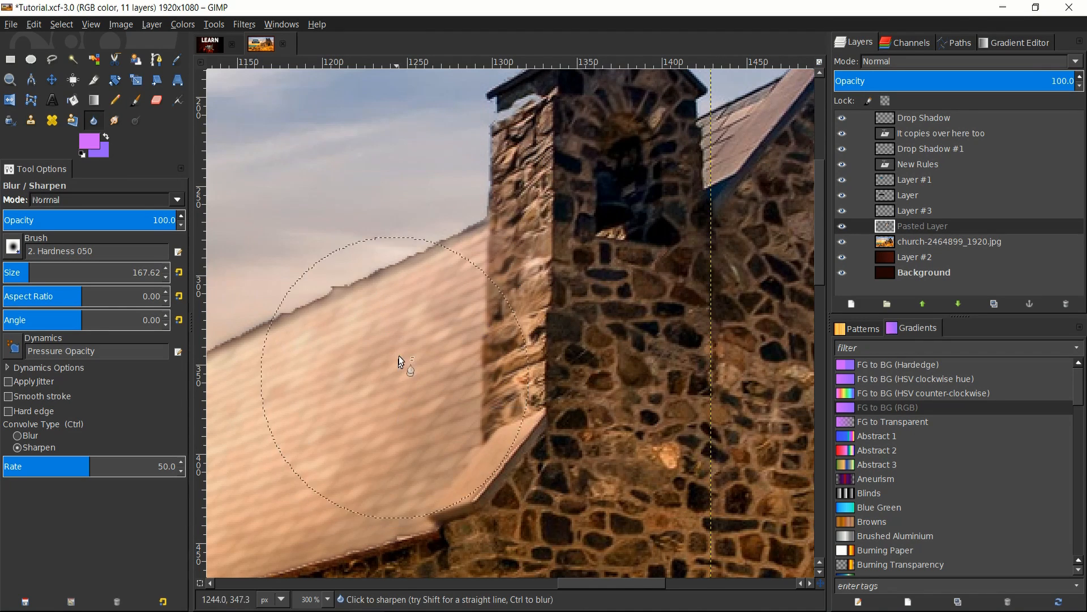
Step: Smudge the upper bell tower and its roof edge leftward into the sky with the Smudge tool
{"action": "scroll", "coordinate": [632, 338], "scroll_direction": "down", "scroll_amount": 1, "text": "ctrl"}
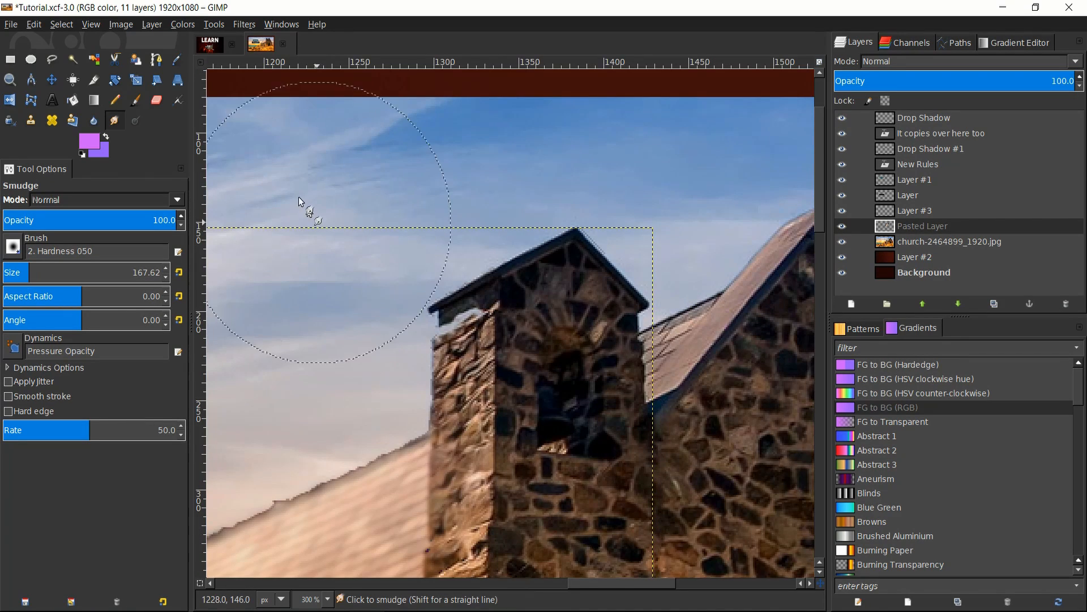
{"action": "left_click_drag", "start_coordinate": [510, 371], "coordinate": [403, 375]}
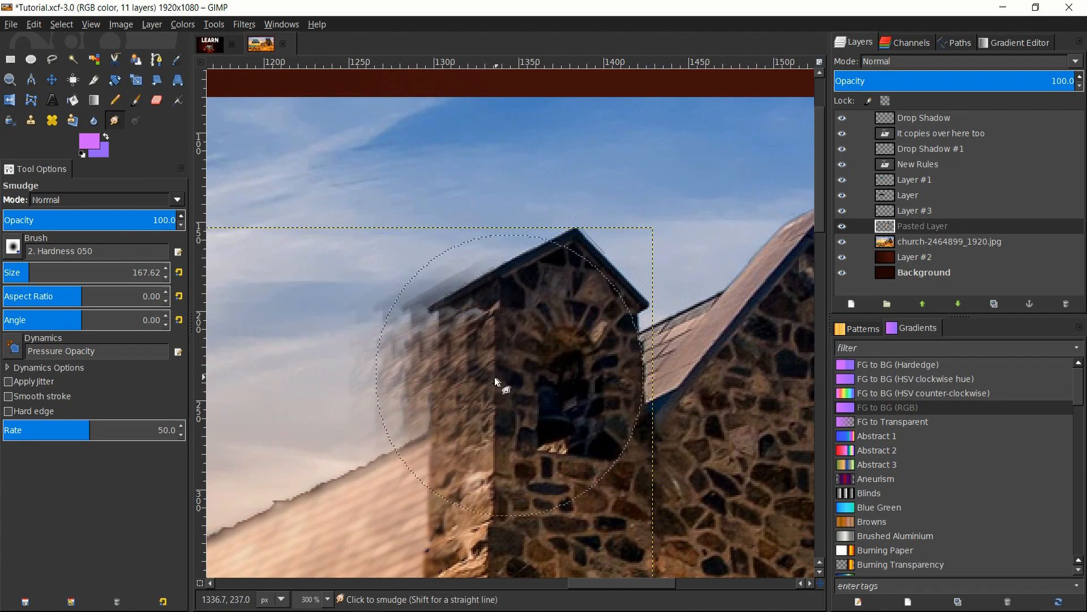
{"action": "mouse_move", "coordinate": [556, 269]}
{"action": "left_mouse_down"}
{"action": "mouse_move", "coordinate": [504, 213]}
{"action": "mouse_move", "coordinate": [556, 275]}
{"action": "mouse_move", "coordinate": [552, 307]}
{"action": "mouse_move", "coordinate": [590, 302]}
{"action": "mouse_move", "coordinate": [598, 277]}
{"action": "mouse_move", "coordinate": [466, 224]}
{"action": "mouse_move", "coordinate": [505, 218]}
{"action": "mouse_move", "coordinate": [389, 204]}
{"action": "left_mouse_up"}
{"action": "scroll", "coordinate": [595, 284], "scroll_direction": "down", "scroll_amount": 1}
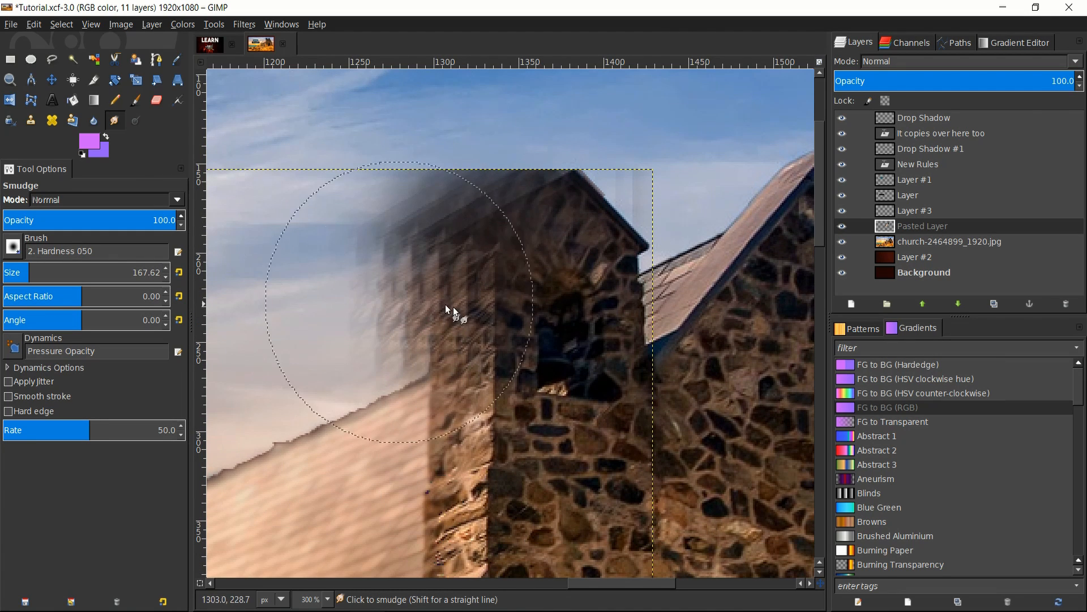
{"action": "scroll", "coordinate": [518, 322], "scroll_direction": "down", "scroll_amount": 2}
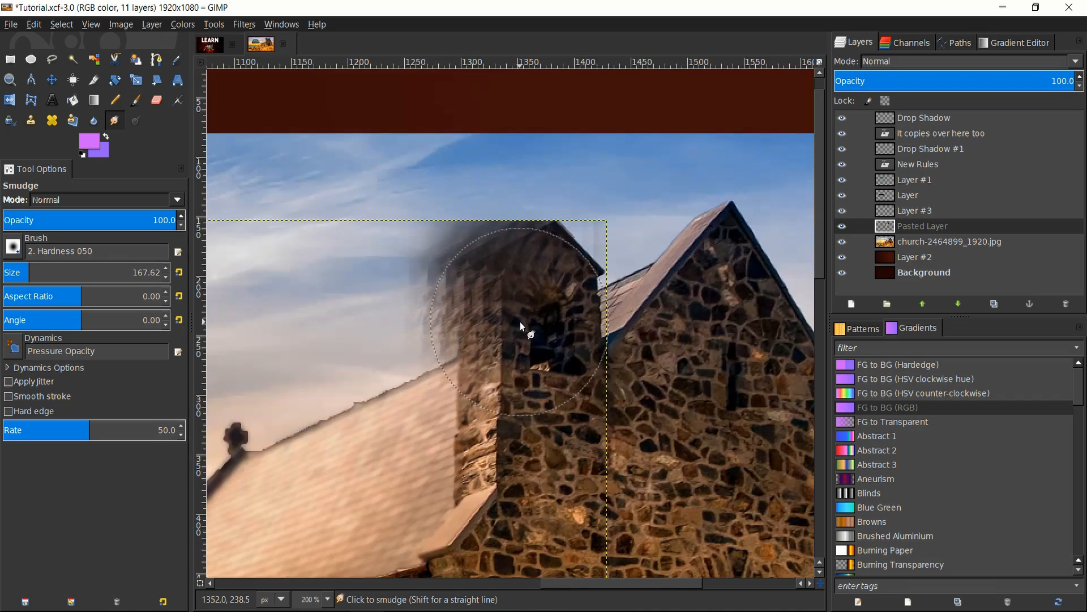
{"action": "mouse_move", "coordinate": [519, 362]}
{"action": "left_mouse_down"}
{"action": "mouse_move", "coordinate": [529, 398]}
{"action": "mouse_move", "coordinate": [531, 358]}
{"action": "left_mouse_up"}
Step: Lighten the stones on the bell tower's left face using the Dodge / Burn tool set to Dodge, Midtones
{"action": "key", "text": "grave"}
{"action": "left_click", "coordinate": [144, 122]}
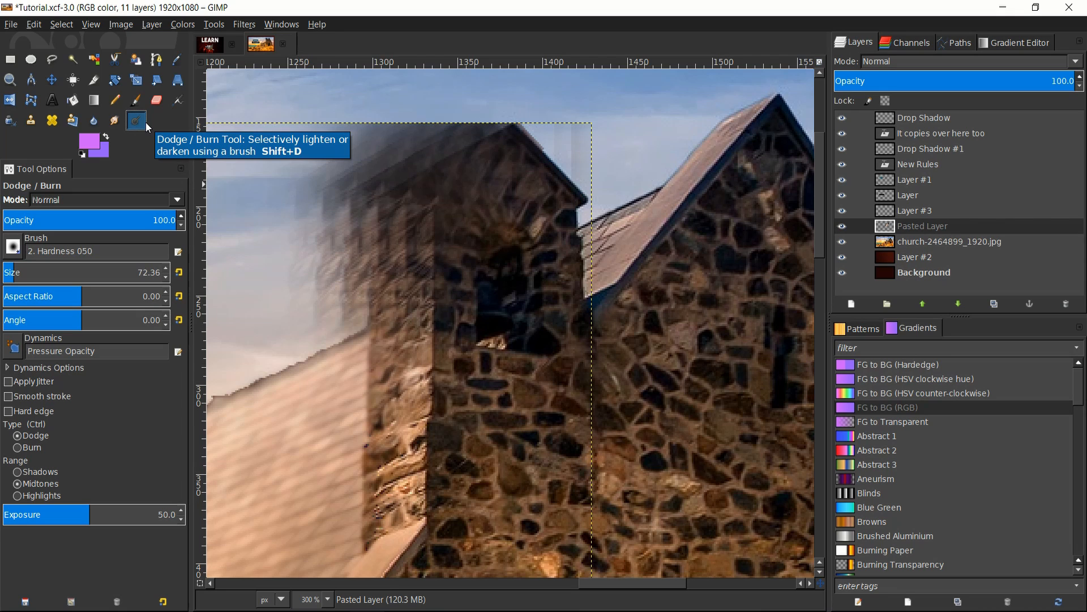
{"action": "left_click_drag", "start_coordinate": [403, 345], "coordinate": [451, 306]}
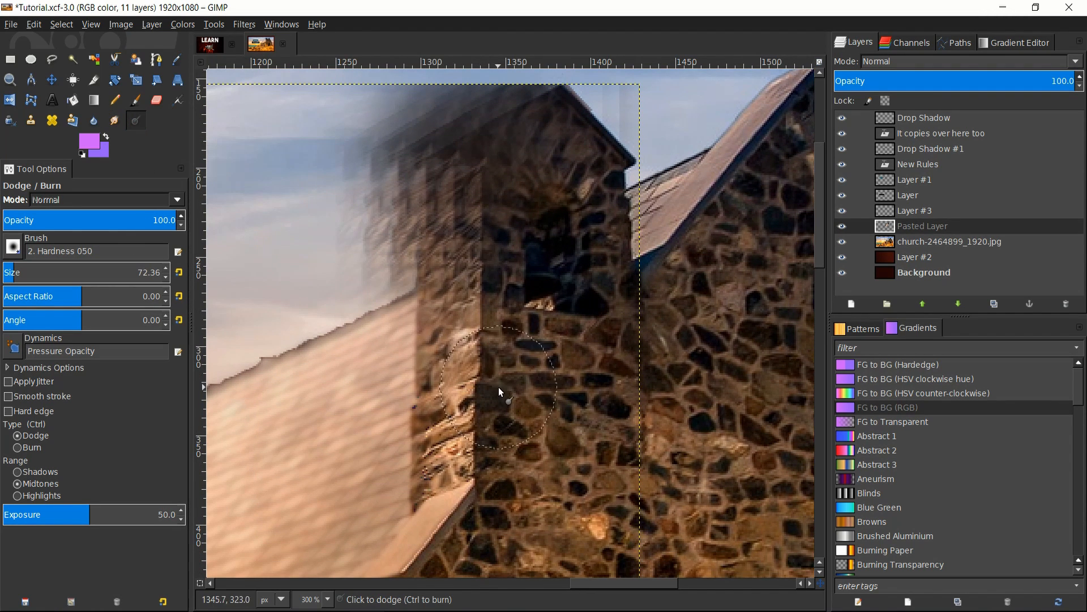
{"action": "mouse_move", "coordinate": [500, 388]}
{"action": "left_mouse_down"}
{"action": "mouse_move", "coordinate": [469, 319]}
{"action": "mouse_move", "coordinate": [406, 273]}
{"action": "mouse_move", "coordinate": [438, 274]}
{"action": "left_mouse_up"}
Step: Undo the last dodge strokes and darken the stones on the bell tower's left face using Burn with the Midtones range
{"action": "key", "text": "ctrl+z"}
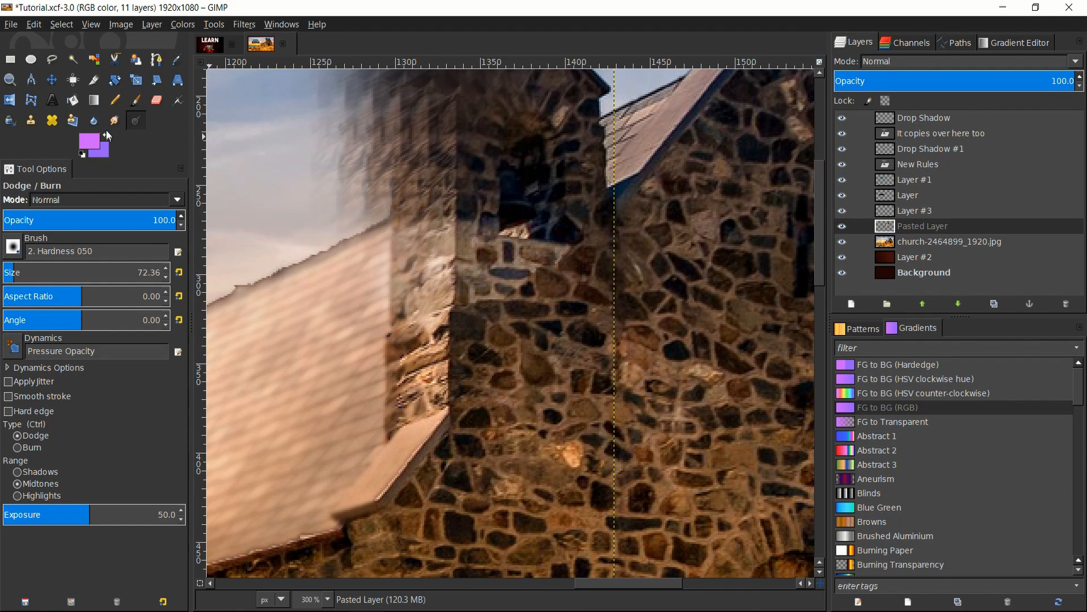
{"action": "left_click", "coordinate": [18, 446]}
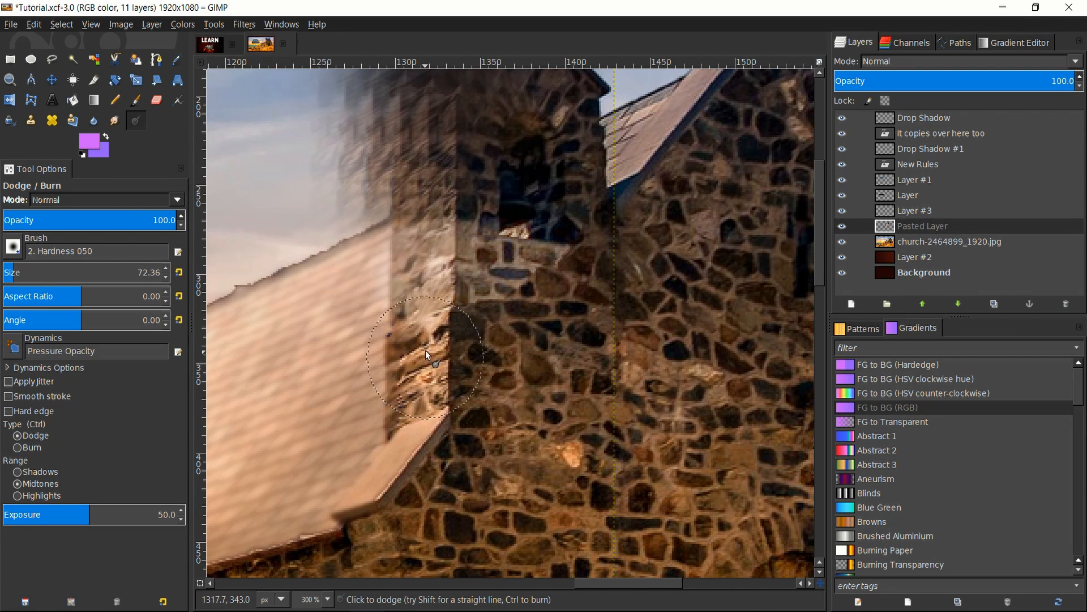
{"action": "key", "text": "ctrl+z"}
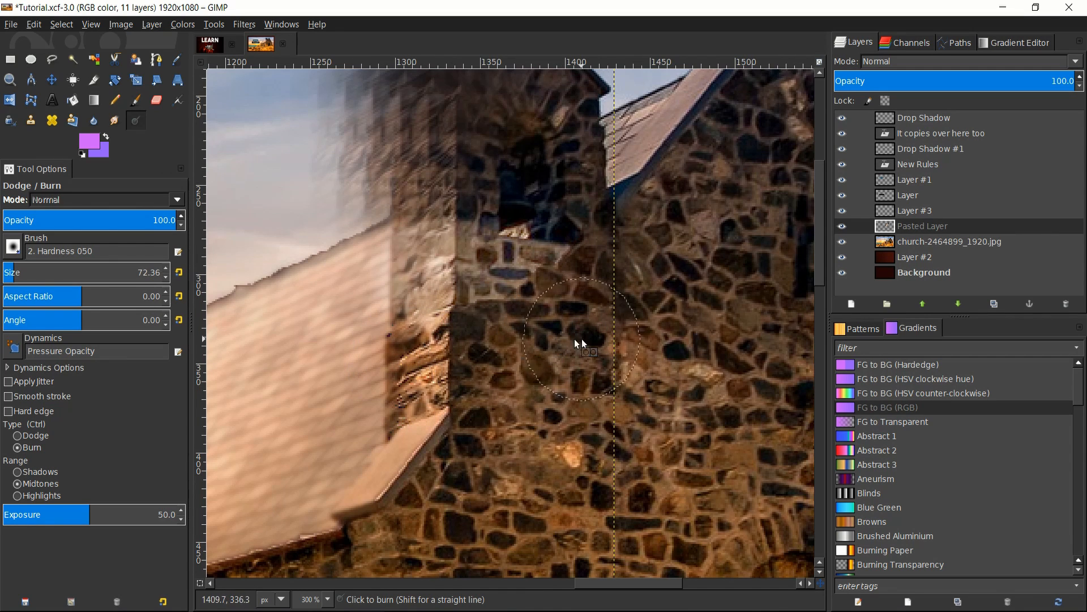
{"action": "mouse_move", "coordinate": [399, 360]}
{"action": "left_mouse_down"}
{"action": "mouse_move", "coordinate": [439, 315]}
{"action": "mouse_move", "coordinate": [400, 411]}
{"action": "mouse_move", "coordinate": [381, 337]}
{"action": "mouse_move", "coordinate": [534, 341]}
{"action": "mouse_move", "coordinate": [549, 333]}
{"action": "mouse_move", "coordinate": [504, 303]}
{"action": "mouse_move", "coordinate": [550, 296]}
{"action": "mouse_move", "coordinate": [542, 354]}
{"action": "left_mouse_up"}
{"action": "mouse_move", "coordinate": [502, 399]}
{"action": "left_mouse_down"}
{"action": "mouse_move", "coordinate": [581, 399]}
{"action": "mouse_move", "coordinate": [493, 468]}
{"action": "mouse_move", "coordinate": [487, 460]}
{"action": "mouse_move", "coordinate": [587, 430]}
{"action": "mouse_move", "coordinate": [576, 380]}
{"action": "left_mouse_up"}
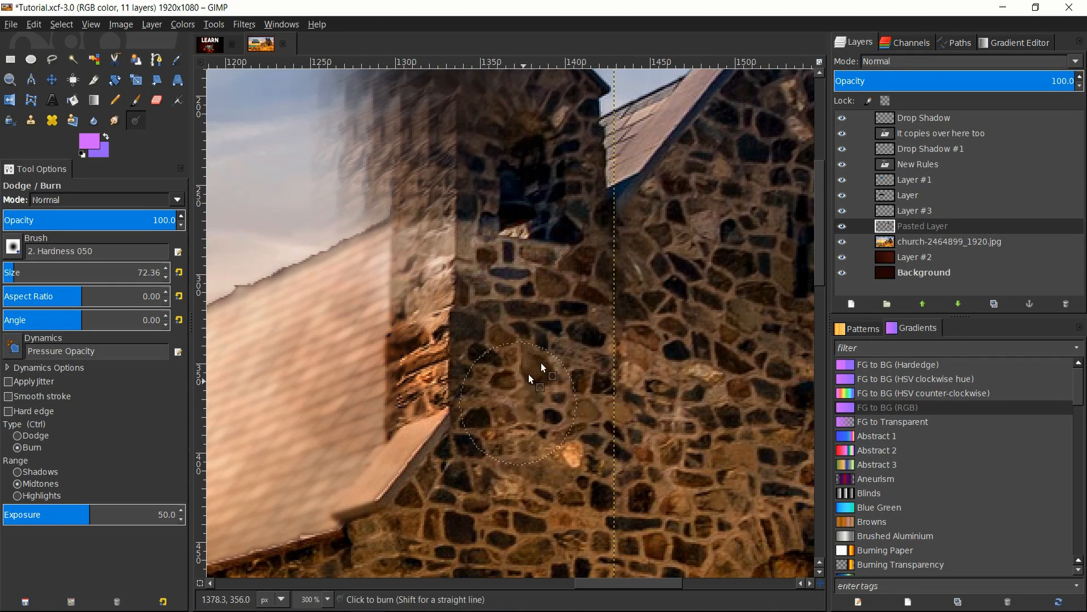
Step: Select the church-2464899_1920.jpg layer and dodge and burn the wall stones below and beside the bell tower
{"action": "left_click", "coordinate": [929, 243]}
{"action": "key", "text": "ctrl"}
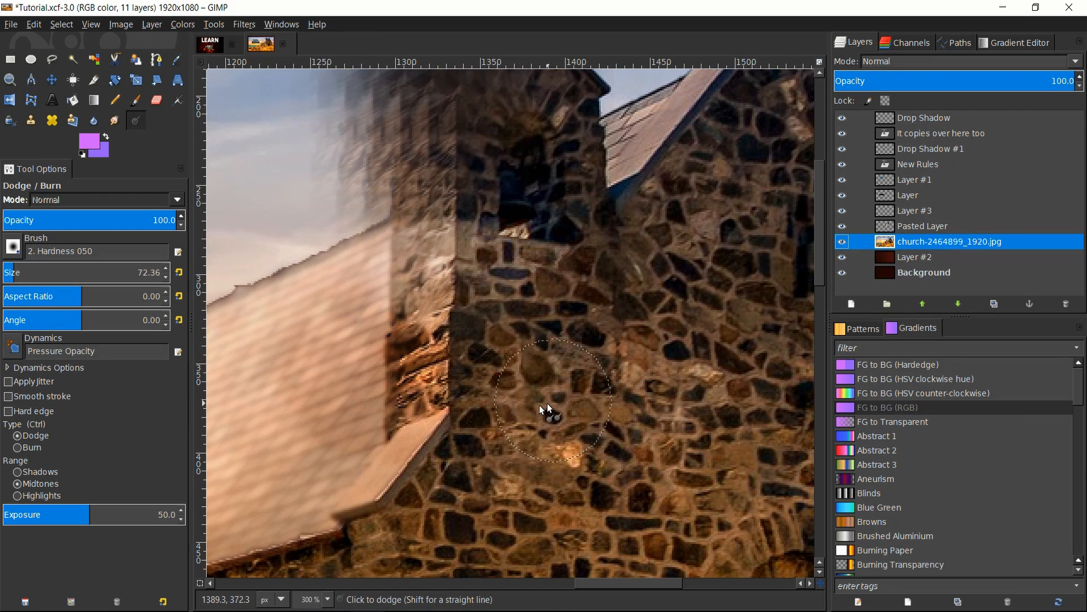
{"action": "left_click", "coordinate": [508, 433]}
{"action": "mouse_move", "coordinate": [467, 457]}
{"action": "left_mouse_down"}
{"action": "mouse_move", "coordinate": [535, 427]}
{"action": "mouse_move", "coordinate": [566, 346]}
{"action": "mouse_move", "coordinate": [511, 392]}
{"action": "mouse_move", "coordinate": [481, 465]}
{"action": "mouse_move", "coordinate": [567, 413]}
{"action": "mouse_move", "coordinate": [601, 333]}
{"action": "mouse_move", "coordinate": [461, 458]}
{"action": "mouse_move", "coordinate": [383, 486]}
{"action": "mouse_move", "coordinate": [588, 365]}
{"action": "mouse_move", "coordinate": [477, 466]}
{"action": "mouse_move", "coordinate": [386, 505]}
{"action": "mouse_move", "coordinate": [553, 427]}
{"action": "left_mouse_up"}
{"action": "left_click_drag", "start_coordinate": [581, 319], "coordinate": [587, 379]}
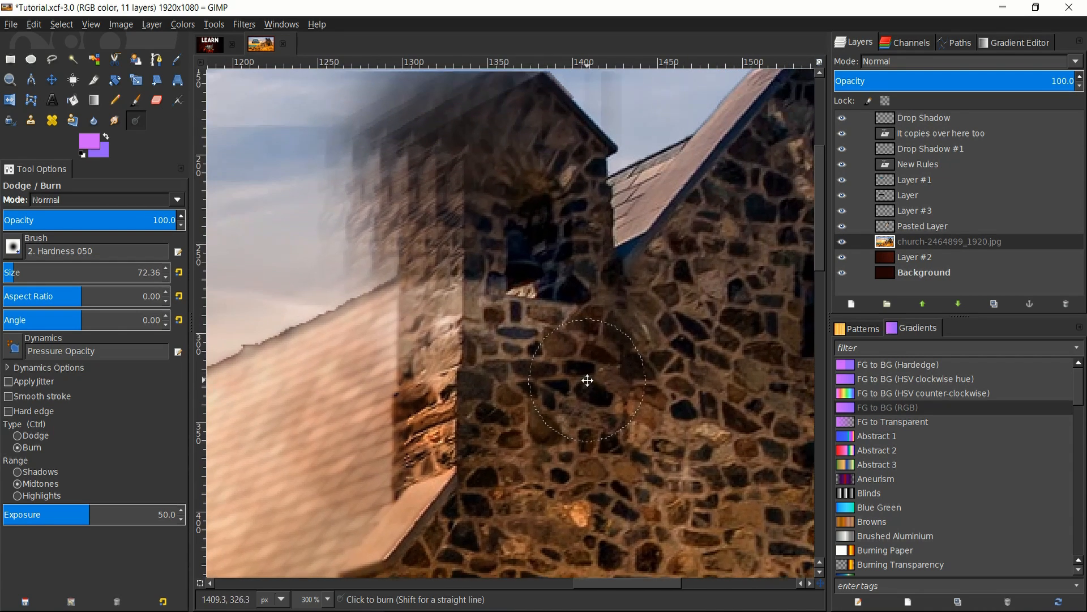
{"action": "left_click_drag", "start_coordinate": [613, 417], "coordinate": [614, 329]}
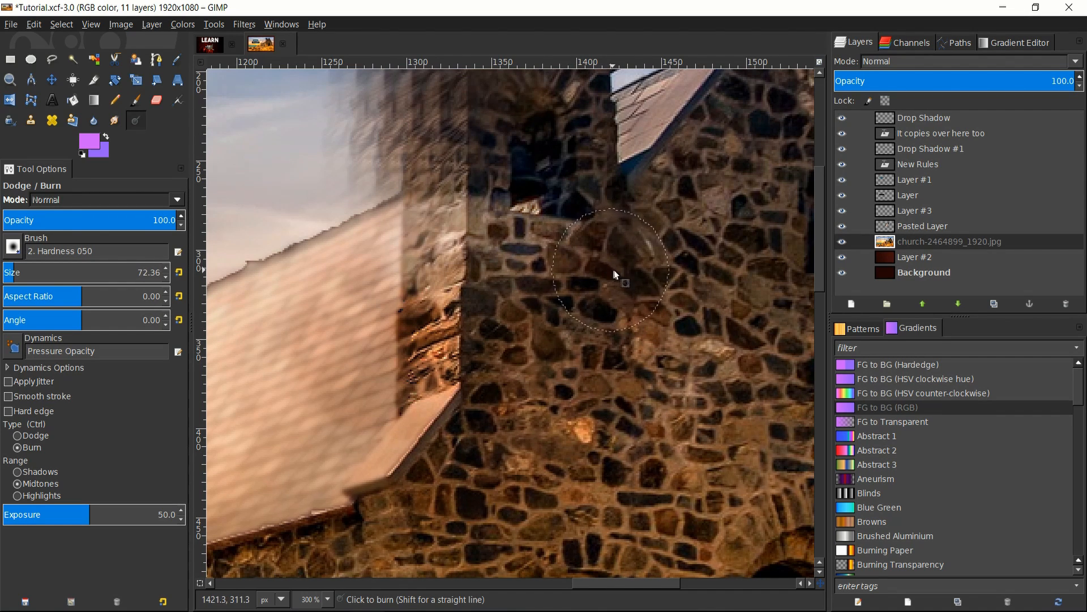
{"action": "left_click_drag", "start_coordinate": [614, 269], "coordinate": [637, 325]}
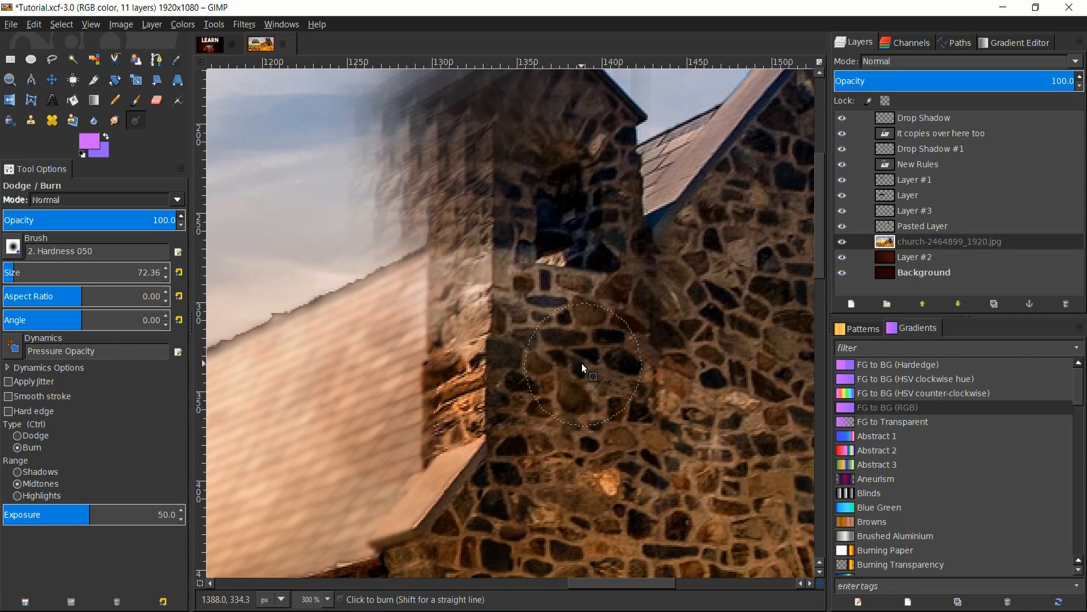
{"action": "left_click_drag", "start_coordinate": [602, 364], "coordinate": [543, 391]}
{"action": "left_click_drag", "start_coordinate": [504, 339], "coordinate": [416, 312]}
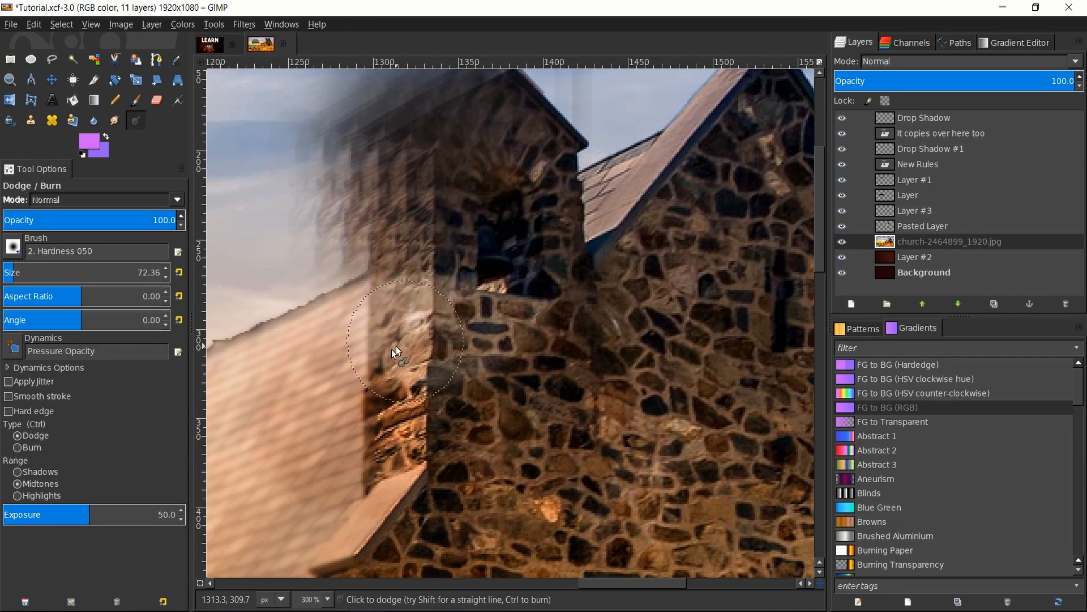
{"action": "mouse_move", "coordinate": [395, 349]}
{"action": "left_mouse_down"}
{"action": "mouse_move", "coordinate": [475, 295]}
{"action": "mouse_move", "coordinate": [363, 384]}
{"action": "mouse_move", "coordinate": [445, 300]}
{"action": "mouse_move", "coordinate": [373, 377]}
{"action": "mouse_move", "coordinate": [403, 365]}
{"action": "mouse_move", "coordinate": [516, 258]}
{"action": "mouse_move", "coordinate": [515, 289]}
{"action": "mouse_move", "coordinate": [556, 228]}
{"action": "mouse_move", "coordinate": [526, 268]}
{"action": "left_mouse_up"}
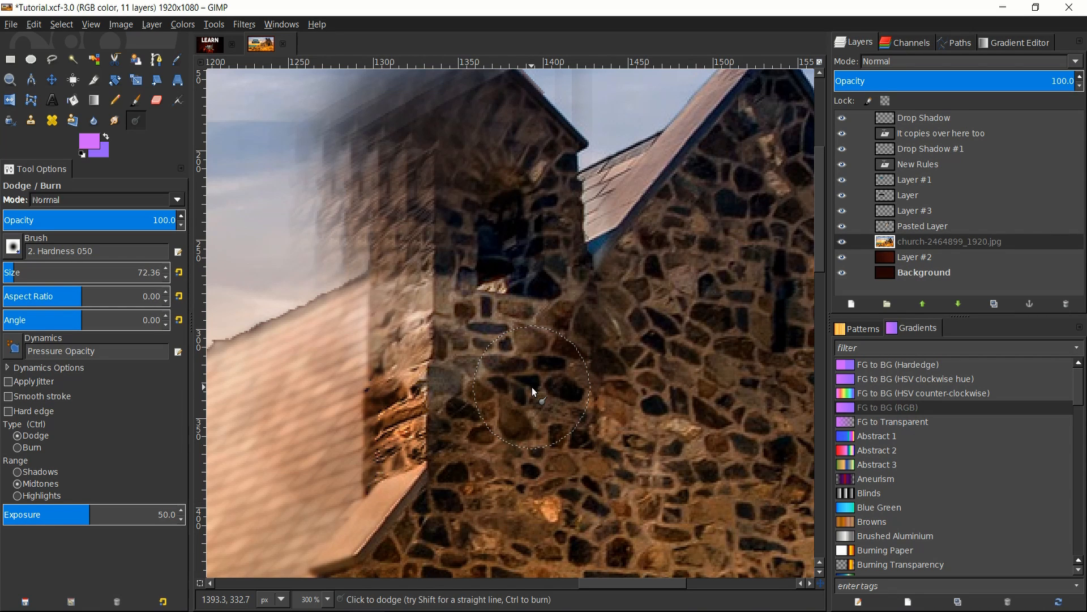
Step: Lower the opacity of the church-2464899_1920.jpg layer to 55.4, and further to 25.6
{"action": "scroll", "coordinate": [488, 372], "scroll_direction": "down", "scroll_amount": 2}
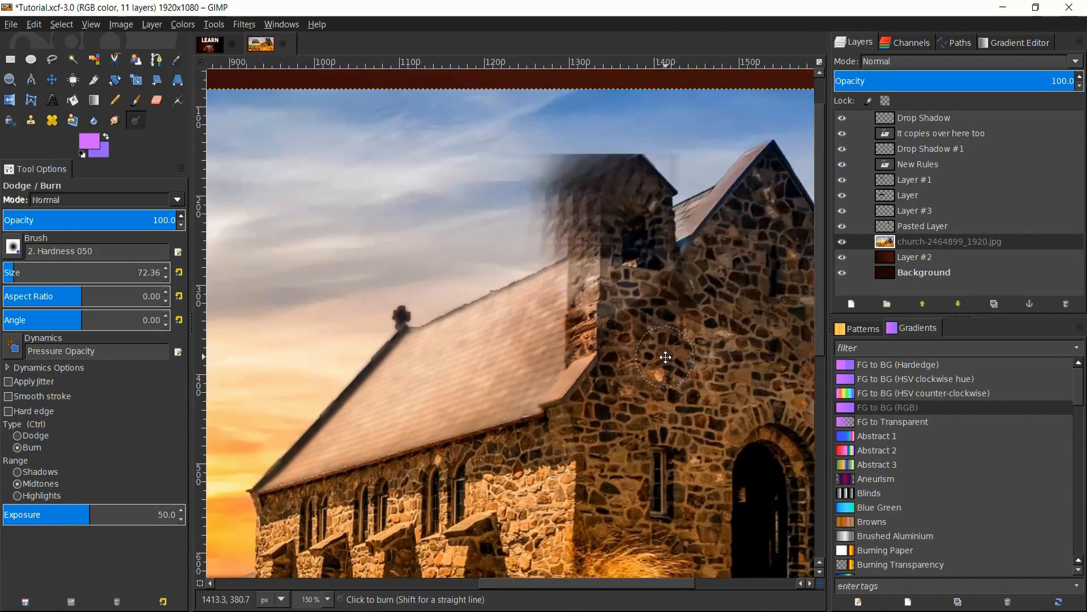
{"action": "left_click_drag", "start_coordinate": [665, 357], "coordinate": [676, 356]}
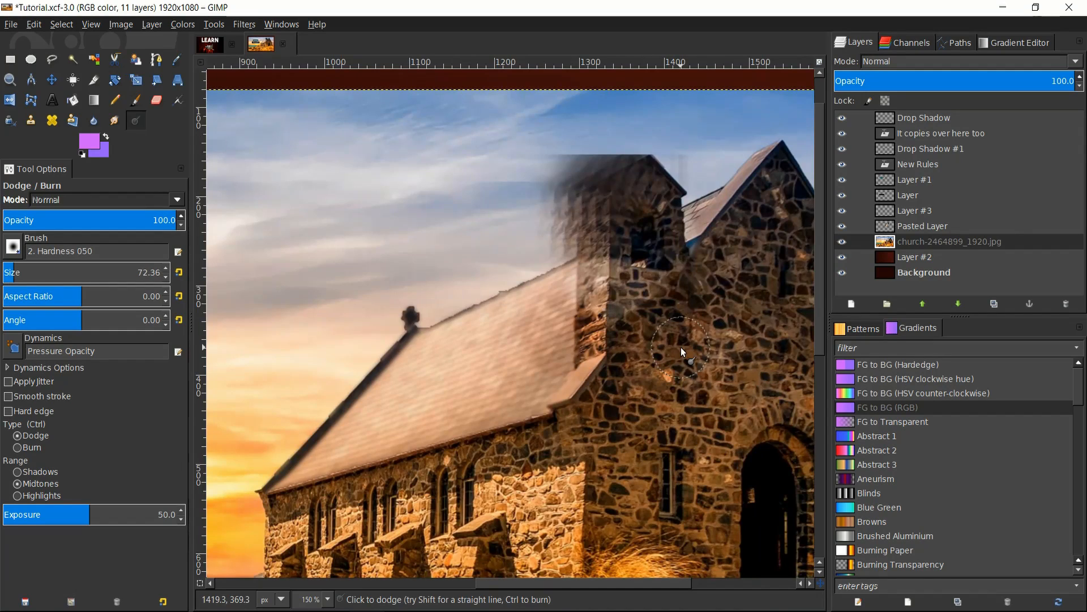
{"action": "mouse_move", "coordinate": [445, 322]}
{"action": "left_mouse_down"}
{"action": "mouse_move", "coordinate": [554, 300]}
{"action": "mouse_move", "coordinate": [618, 306]}
{"action": "left_mouse_up"}
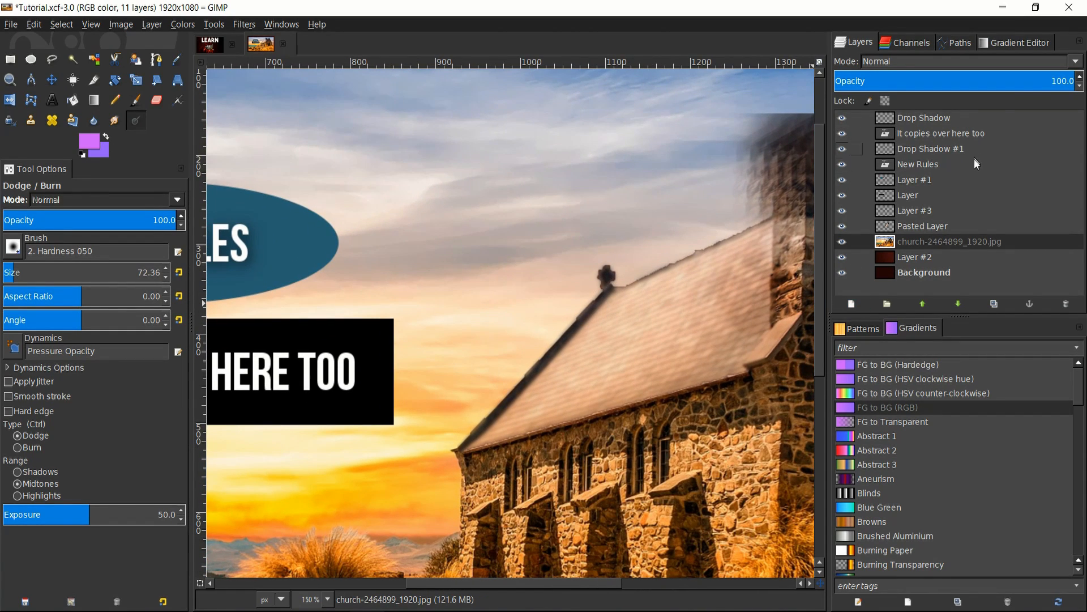
{"action": "left_click_drag", "start_coordinate": [694, 281], "coordinate": [598, 243]}
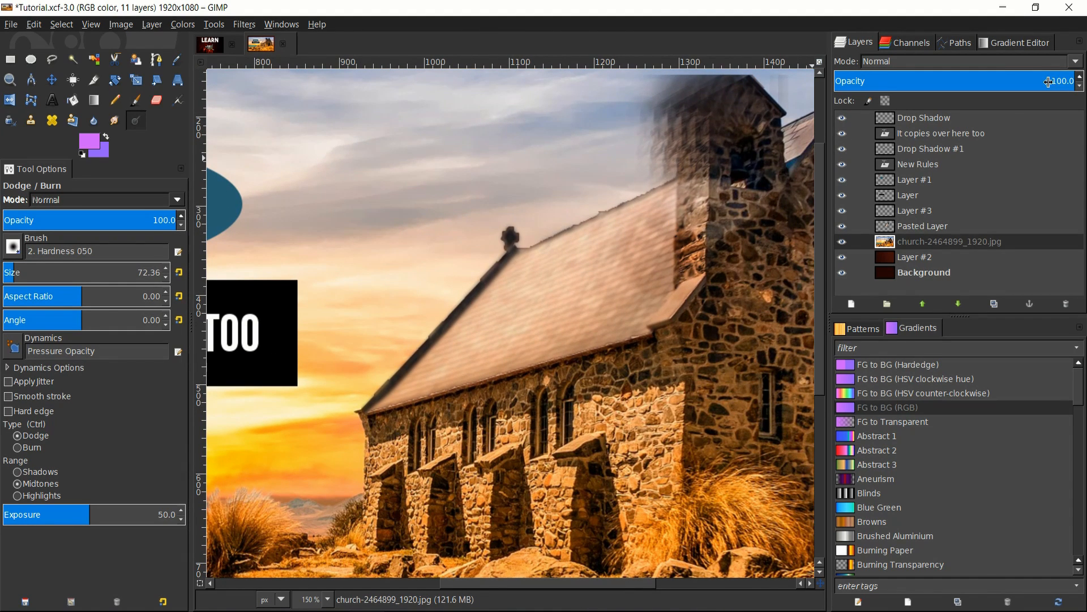
{"action": "left_click_drag", "start_coordinate": [1049, 83], "coordinate": [968, 80]}
{"action": "scroll", "coordinate": [706, 212], "scroll_direction": "down", "scroll_amount": 3}
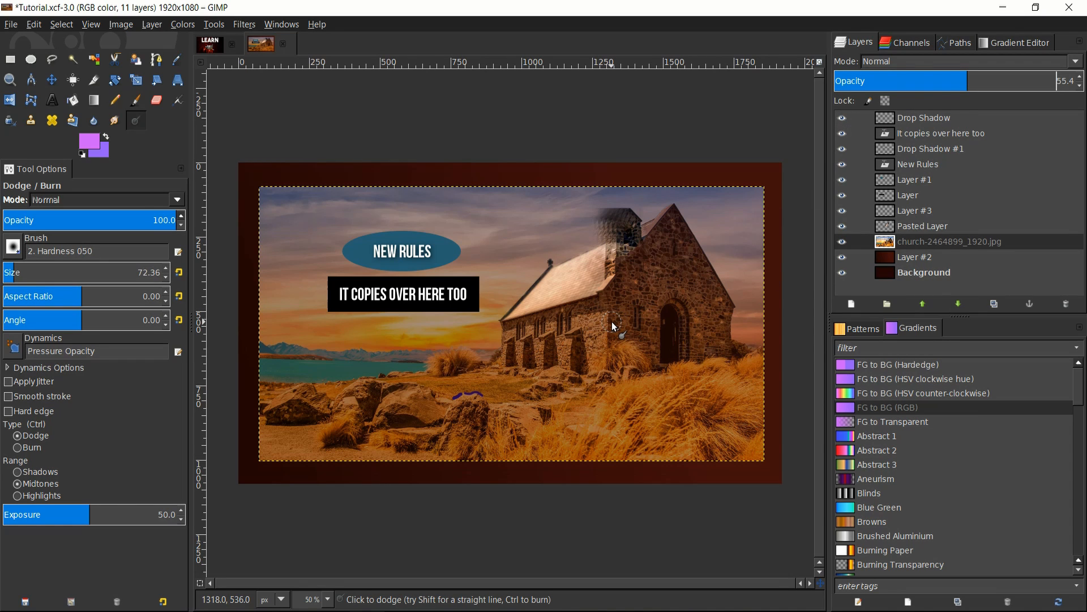
{"action": "scroll", "coordinate": [614, 326], "scroll_direction": "up", "scroll_amount": 1, "text": "ctrl"}
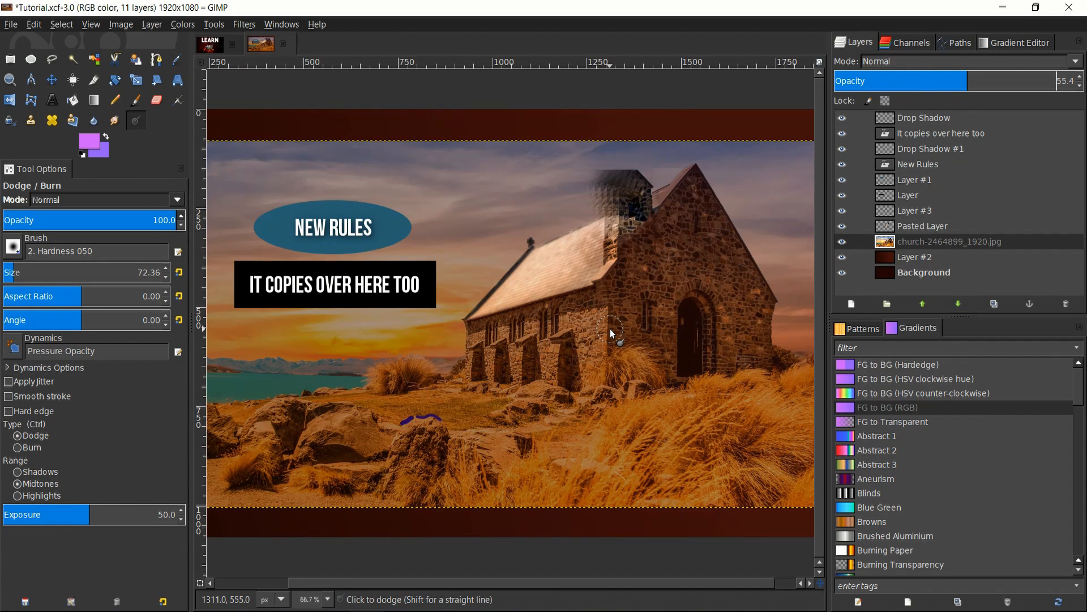
{"action": "scroll", "coordinate": [552, 291], "scroll_direction": "down", "scroll_amount": 1, "text": "ctrl"}
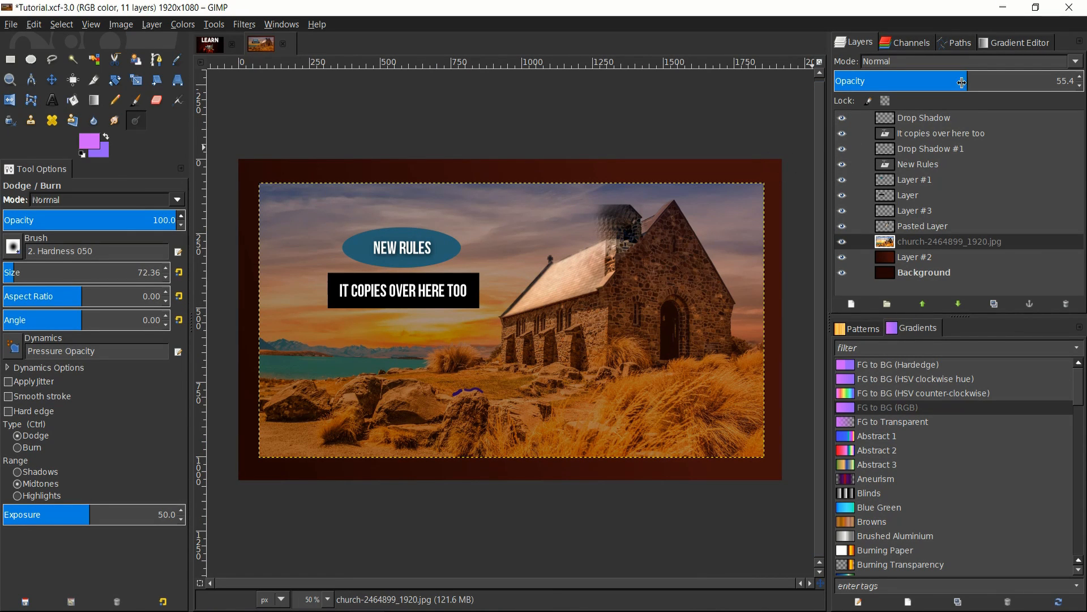
{"action": "left_click_drag", "start_coordinate": [951, 81], "coordinate": [896, 78]}
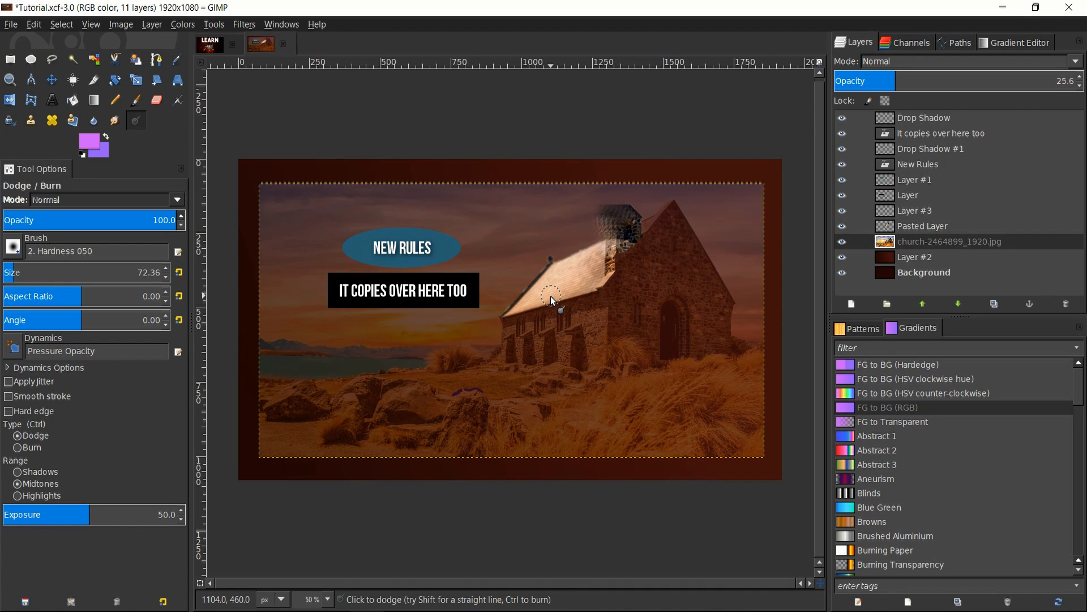
Step: Reselect the church-2464899_1920.jpg layer and restore its opacity to 100
{"action": "left_click", "coordinate": [900, 259]}
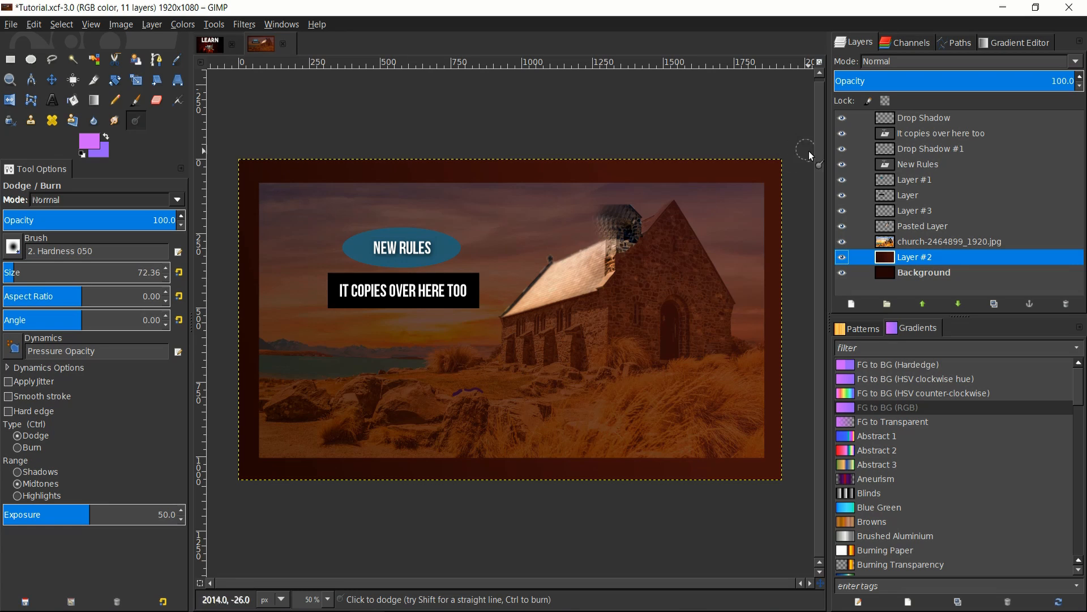
{"action": "left_click", "coordinate": [933, 242]}
{"action": "left_click", "coordinate": [916, 80]}
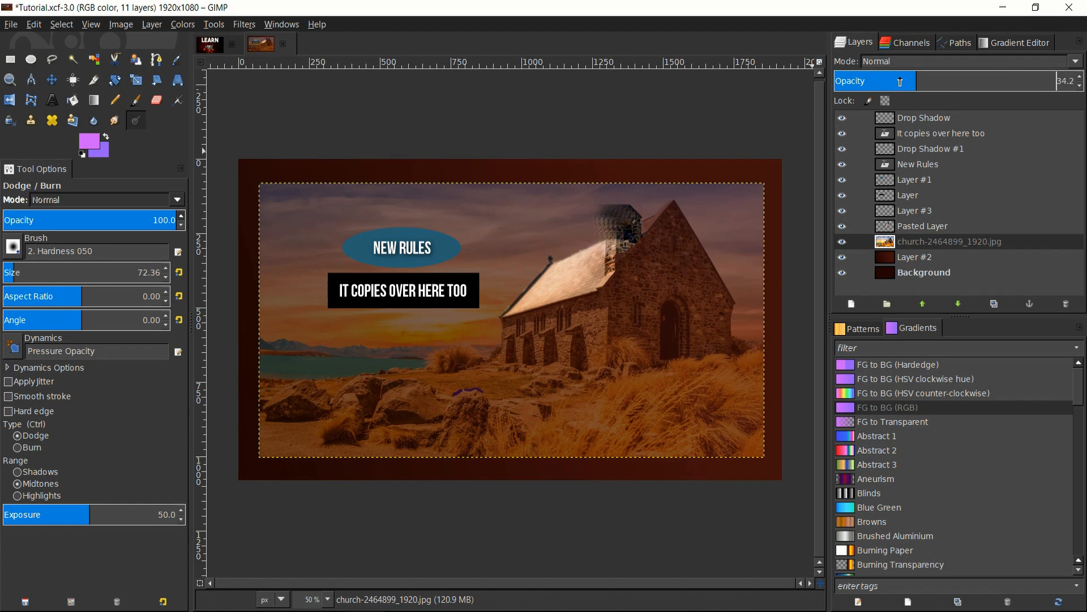
{"action": "left_click_drag", "start_coordinate": [901, 82], "coordinate": [1079, 81]}
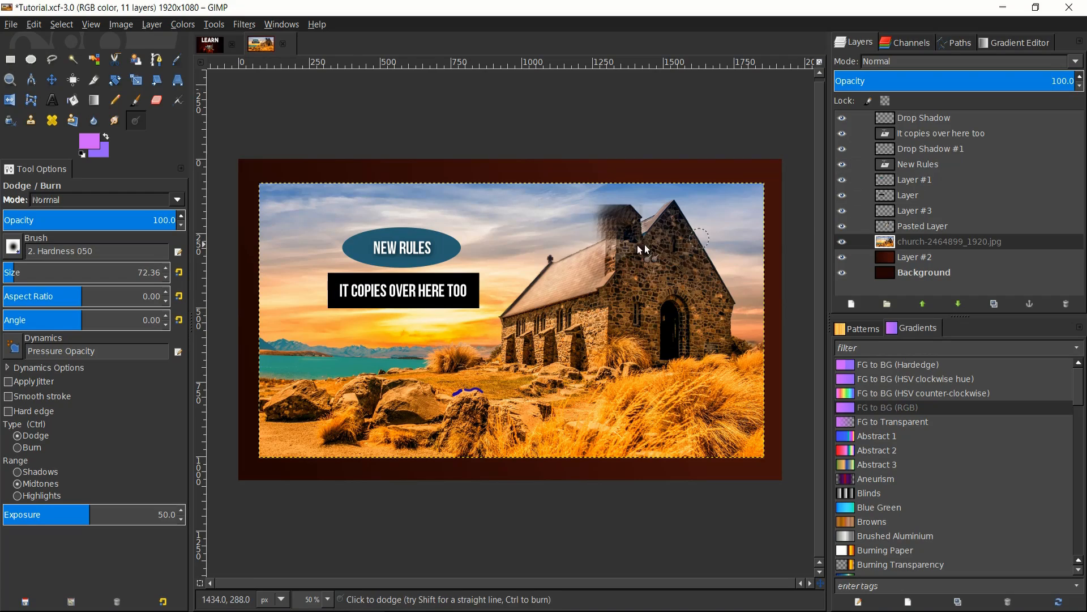
Step: Set the opacity of the layer holding the black rectangle behind "It copies over here too" to 55.4
{"action": "scroll", "coordinate": [475, 290], "scroll_direction": "up", "scroll_amount": 2}
{"action": "left_click_drag", "start_coordinate": [453, 287], "coordinate": [574, 298]}
{"action": "left_click", "coordinate": [913, 199]}
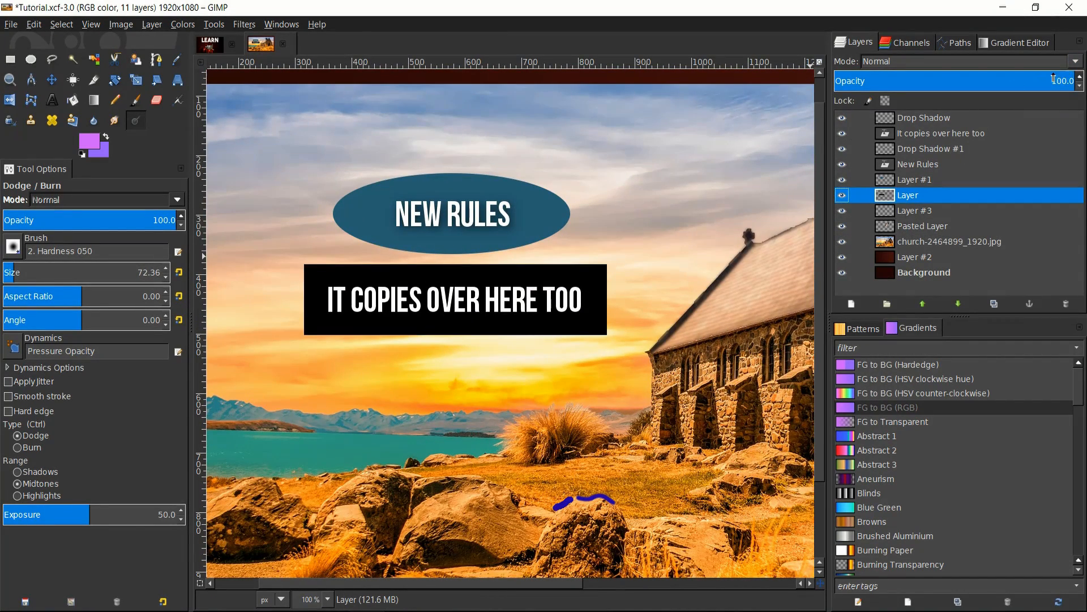
{"action": "left_click_drag", "start_coordinate": [1045, 81], "coordinate": [967, 86]}
{"action": "scroll", "coordinate": [424, 314], "scroll_direction": "up", "scroll_amount": 1}
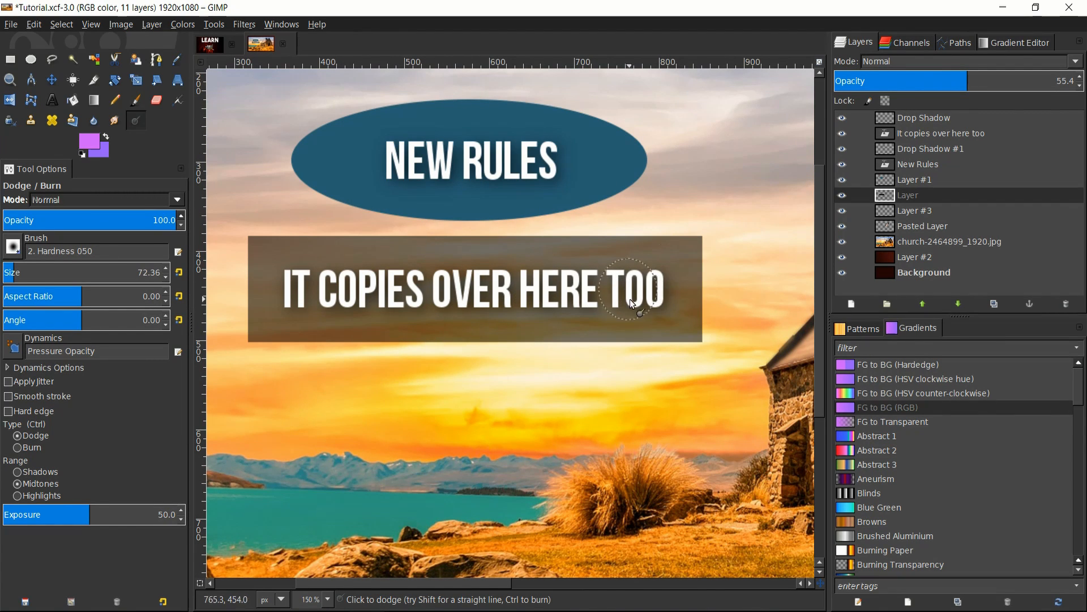
Step: Set the opacity of Layer #1, the blue ellipse behind "New Rules", to 53.8
{"action": "scroll", "coordinate": [652, 302], "scroll_direction": "down", "scroll_amount": 1, "text": "ctrl"}
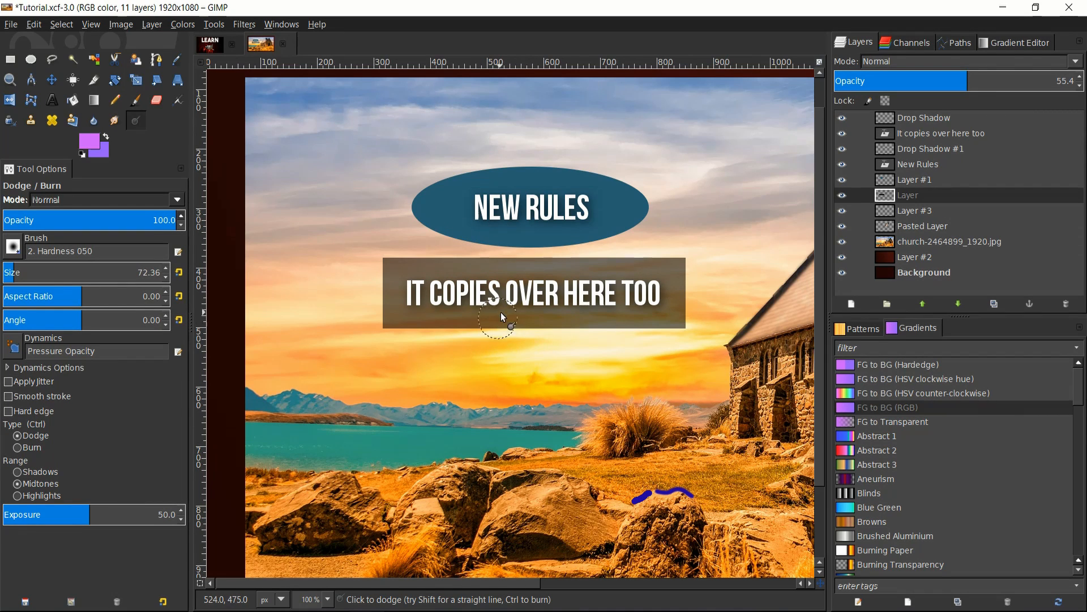
{"action": "scroll", "coordinate": [502, 317], "scroll_direction": "up", "scroll_amount": 1}
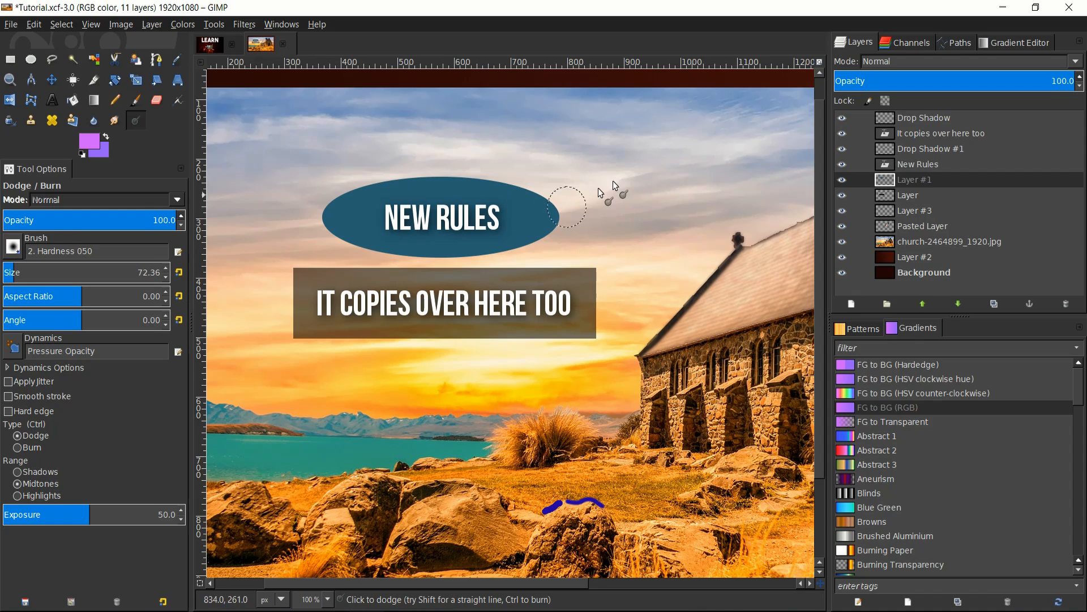
{"action": "left_click_drag", "start_coordinate": [1039, 82], "coordinate": [963, 83]}
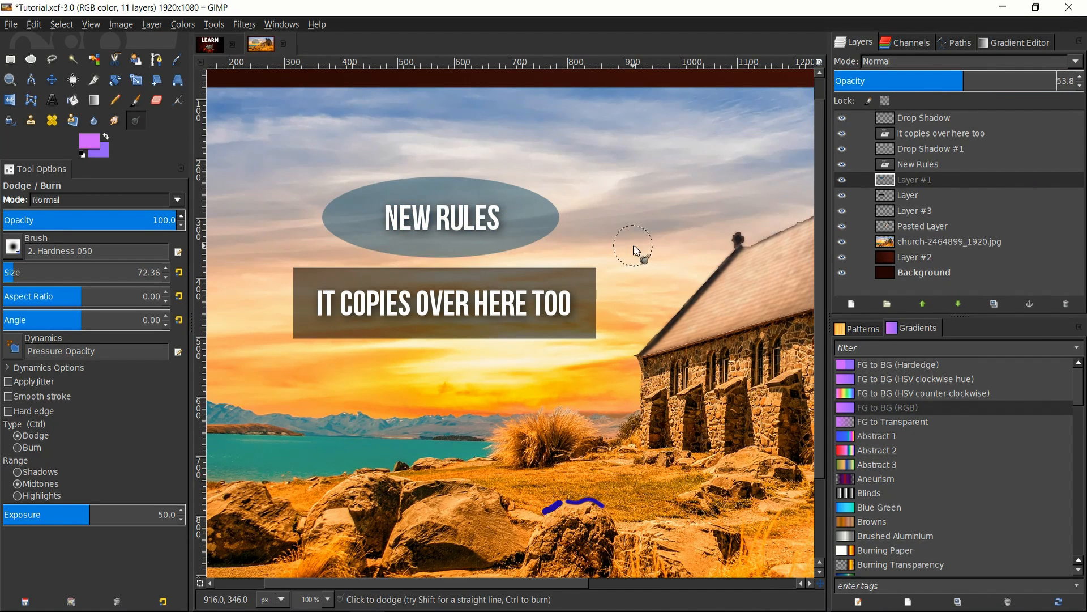
{"action": "scroll", "coordinate": [673, 267], "scroll_direction": "down", "scroll_amount": 2, "text": "ctrl"}
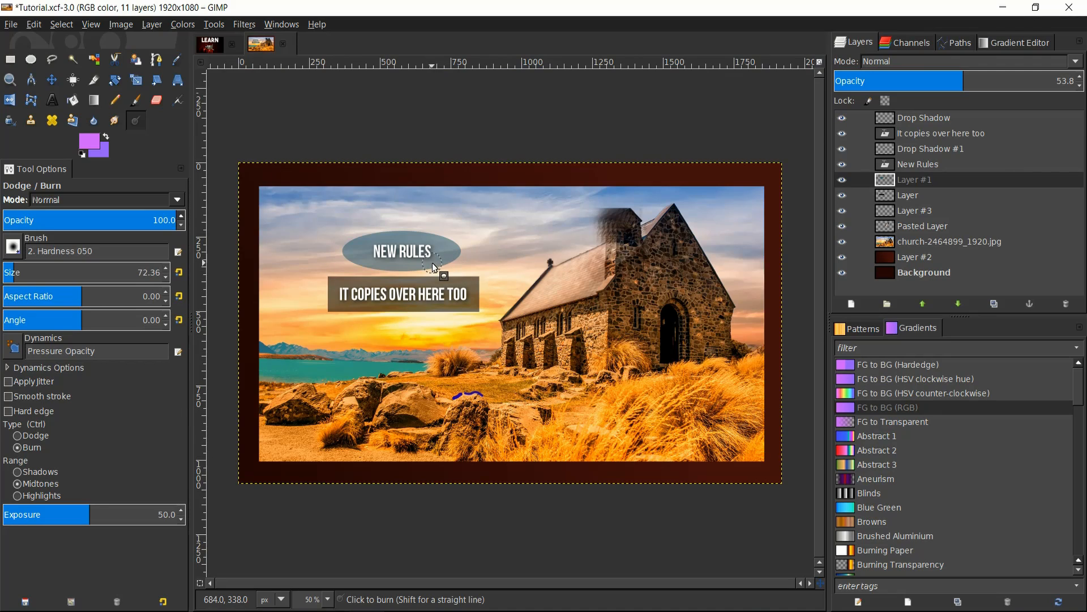
{"action": "scroll", "coordinate": [469, 271], "scroll_direction": "up", "scroll_amount": 1, "text": "ctrl"}
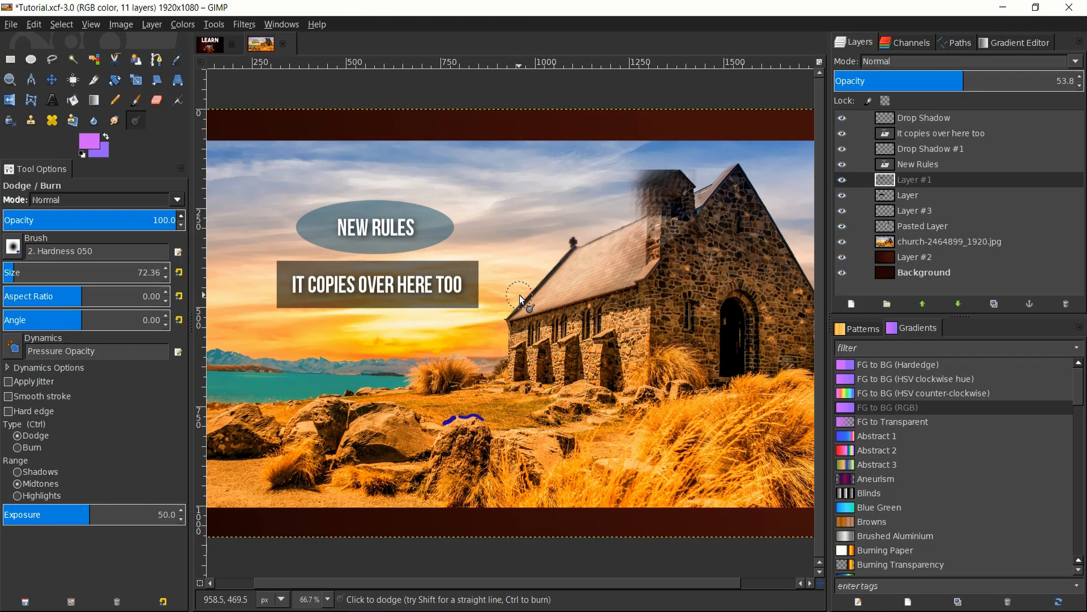
{"action": "scroll", "coordinate": [519, 295], "scroll_direction": "down", "scroll_amount": 1, "text": "ctrl"}
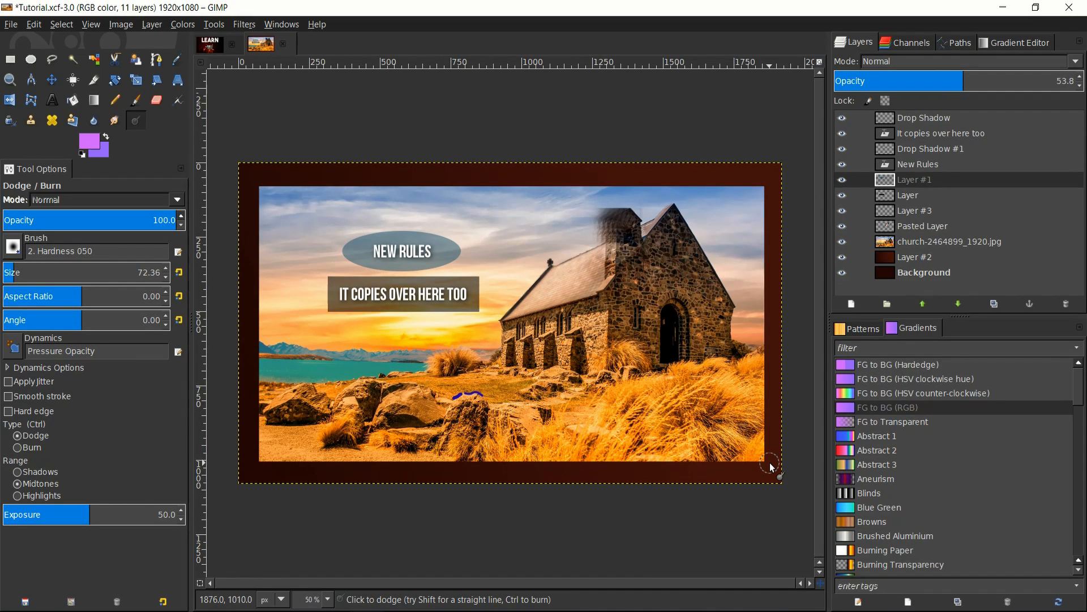